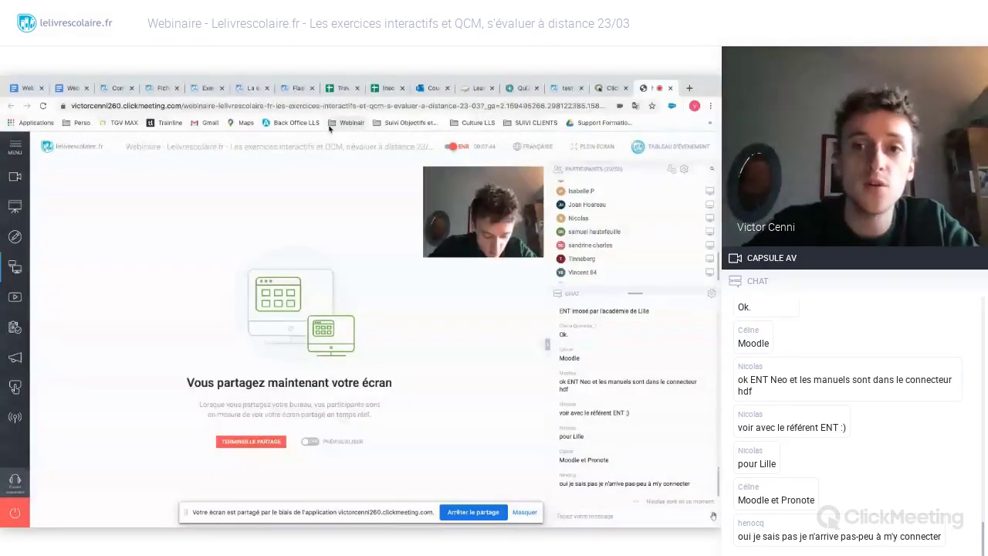
- Hide the screen-sharing notice and switch the shared browser to the Outlook mail inbox
left_click(522, 91)
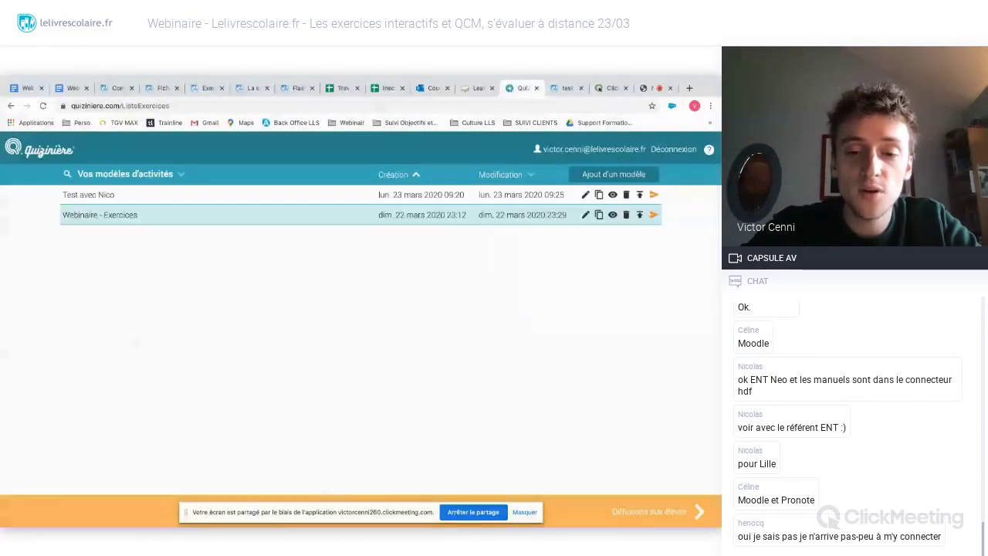
left_click(528, 514)
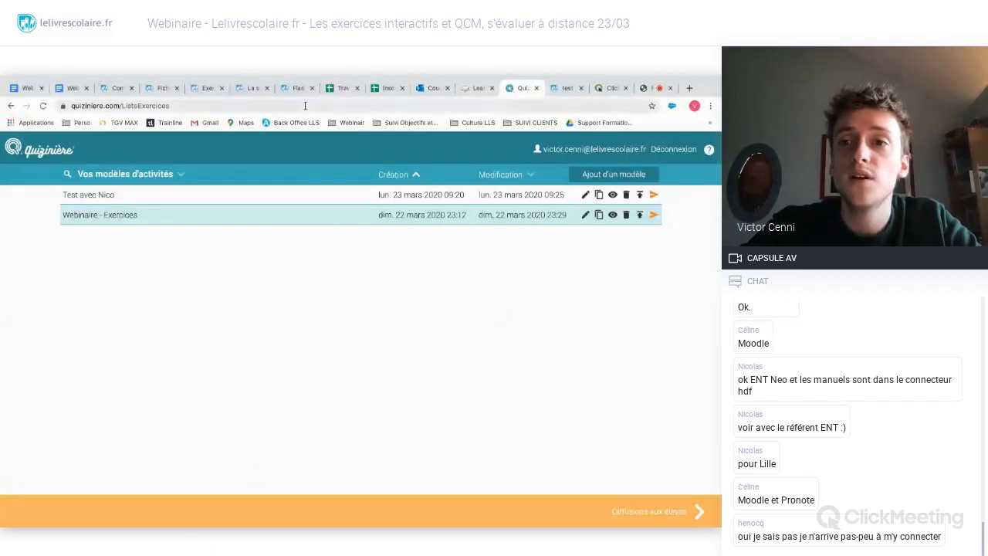
left_click(653, 89)
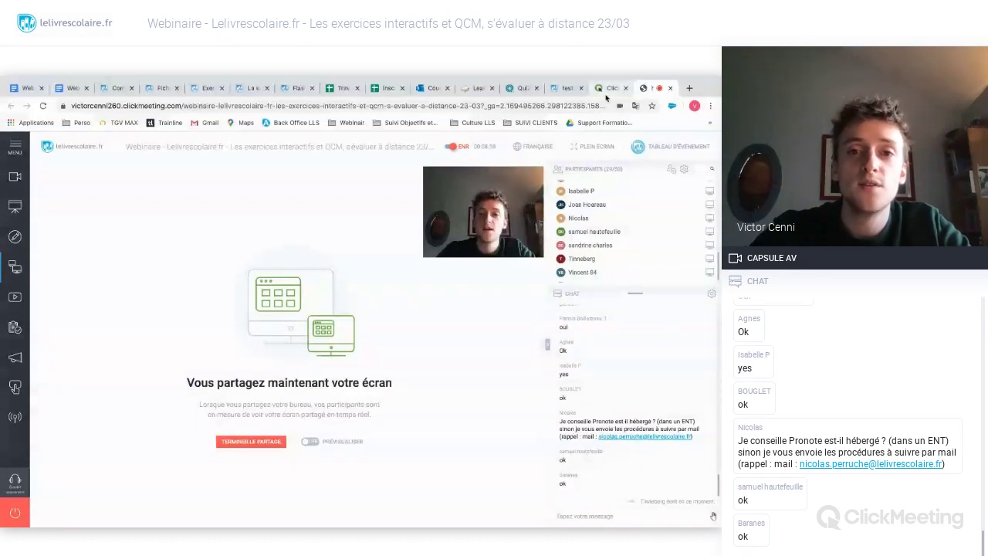
left_click(430, 88)
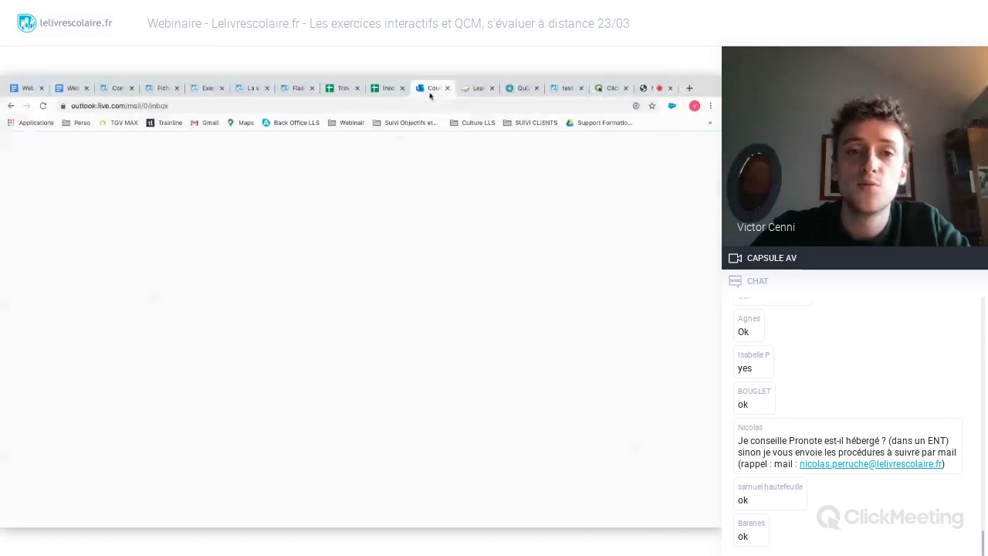
- Show Quizinière's templates page listing 'Webinaire - Exercices', then sign out of the account
left_click(519, 89)
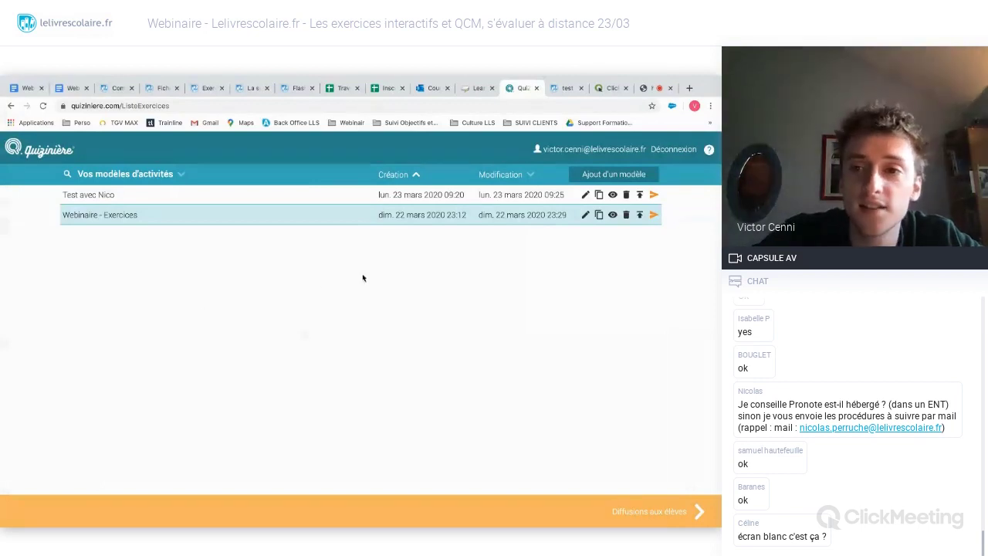
left_click(674, 151)
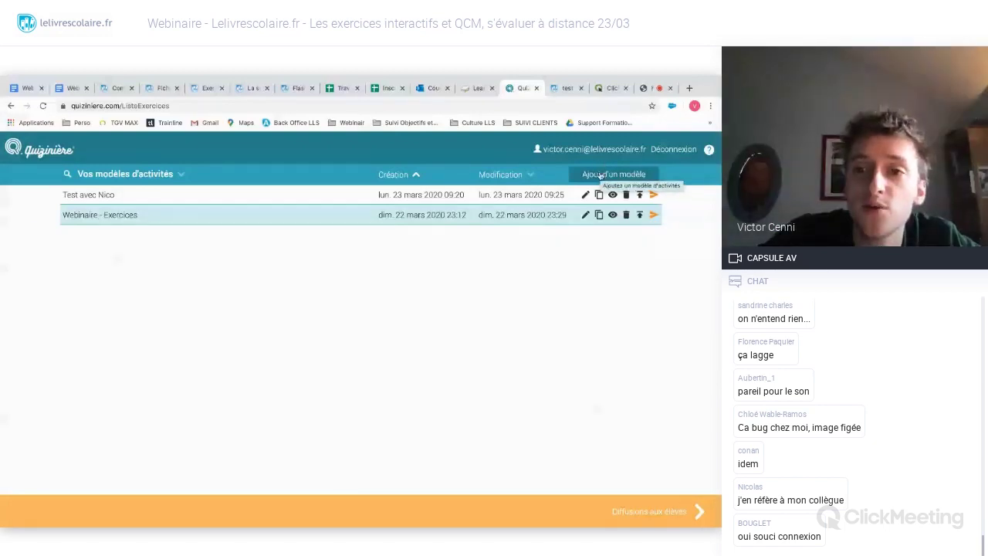
- Open a blank activity template in the exercise editor with 'Ajout d'un modèle'
left_click(600, 175)
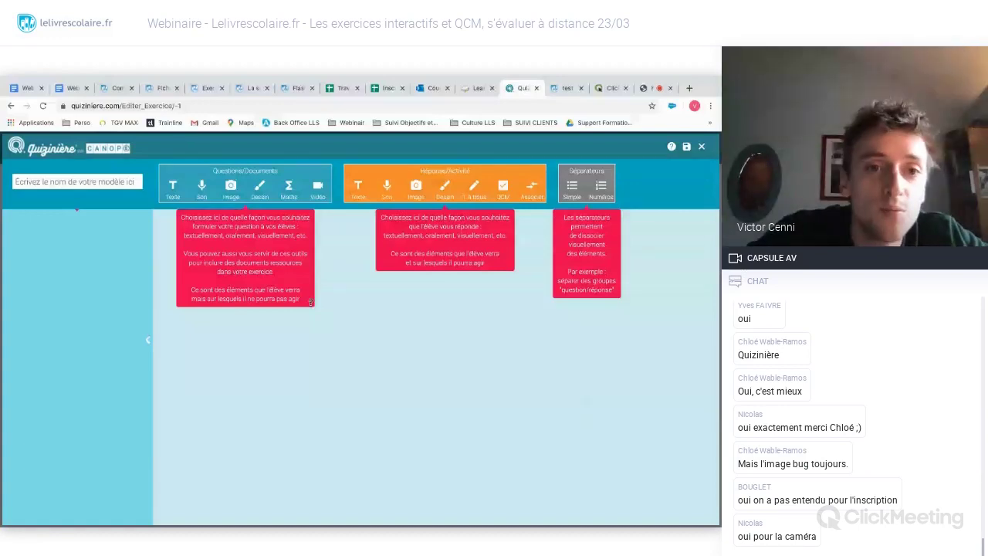
- Insert an image block with 'fontaine de Trévi.jpeg' and add an empty text block below it
left_click(231, 189)
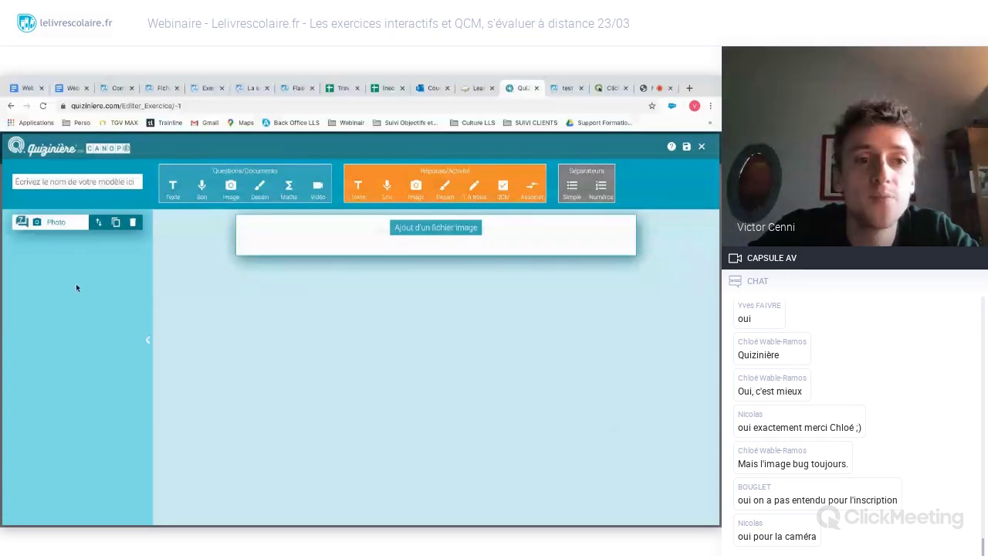
left_click(437, 229)
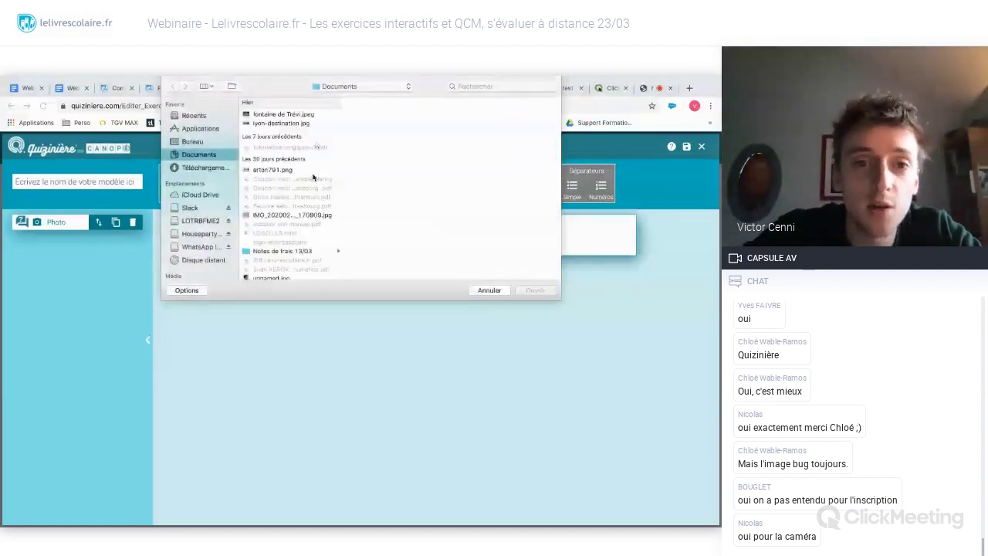
double_click(284, 115)
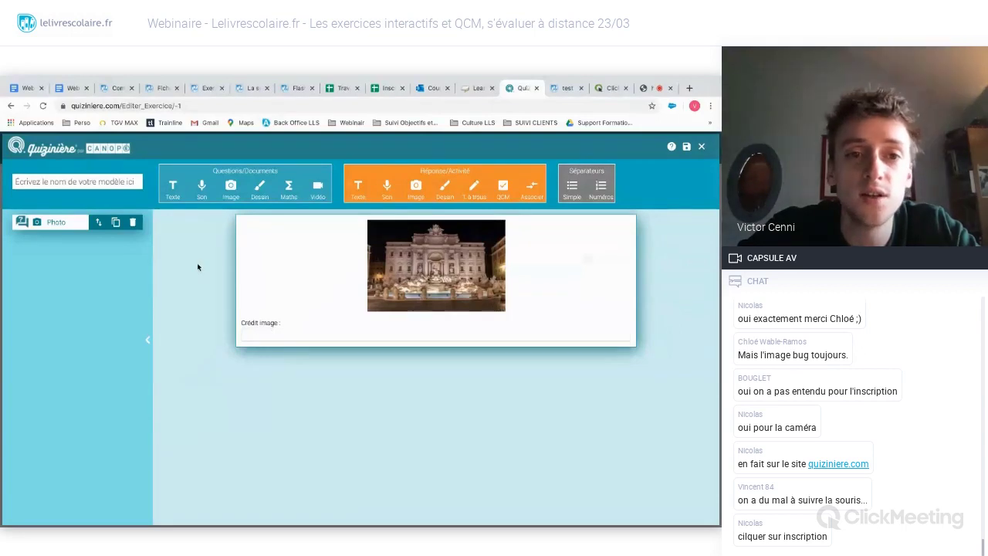
left_click(173, 189)
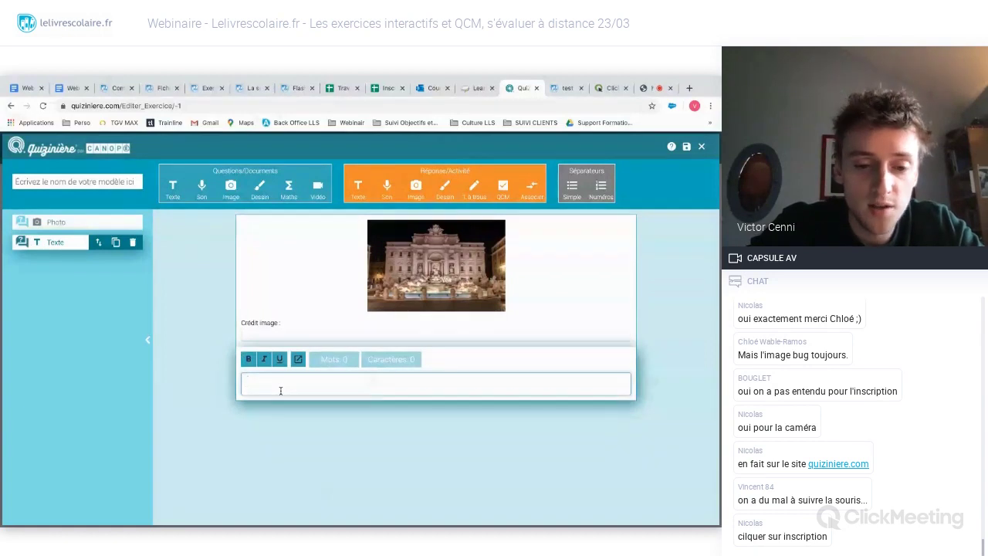
- Enter 'Que pouvez-vous me dire à propos de cette fontaine ?' in the text block, correcting typos
type("Que po")
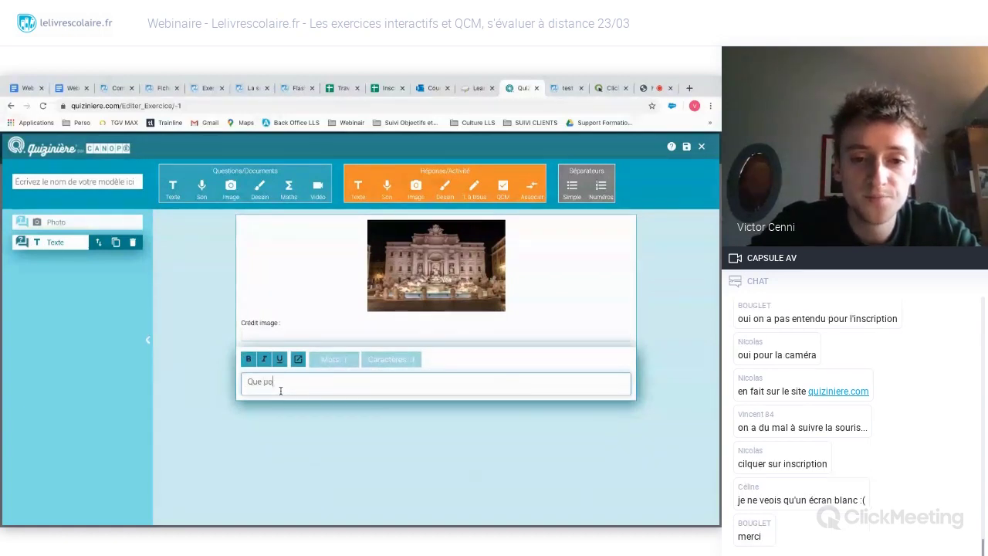
type("uvez-vous em")
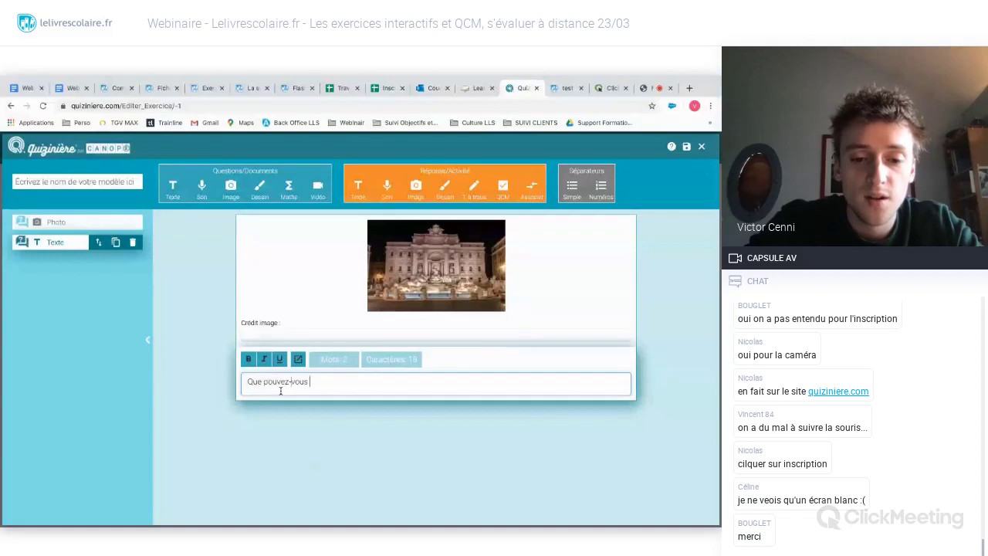
key("BackSpace")
key("BackSpace")
key("BackSpace")
type("me dire ?")
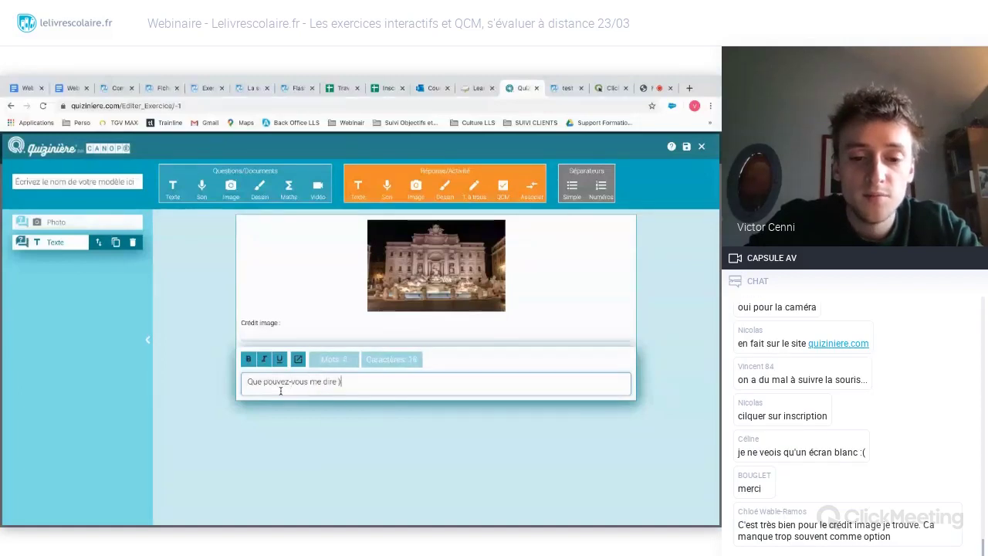
type(" propos de ")
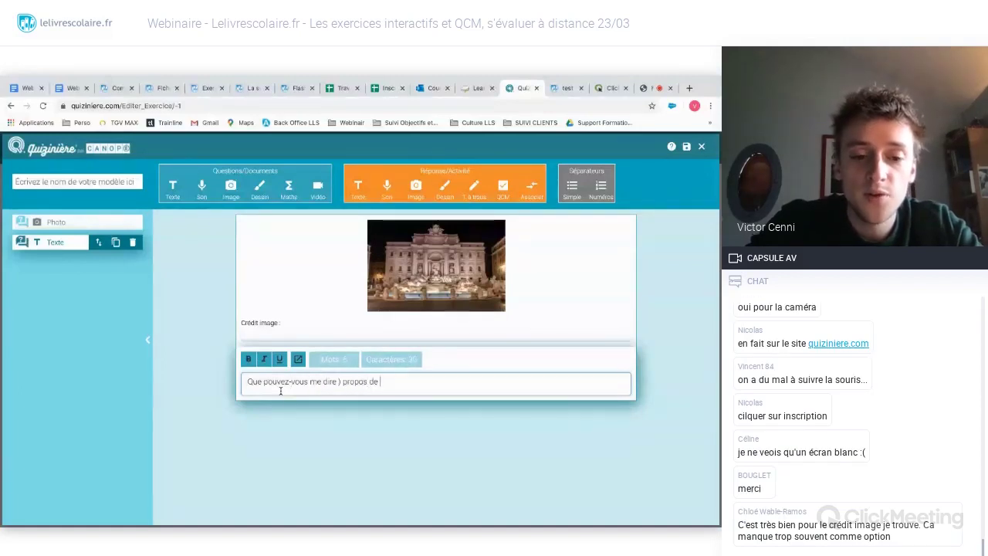
type("cettef o,ntaune")
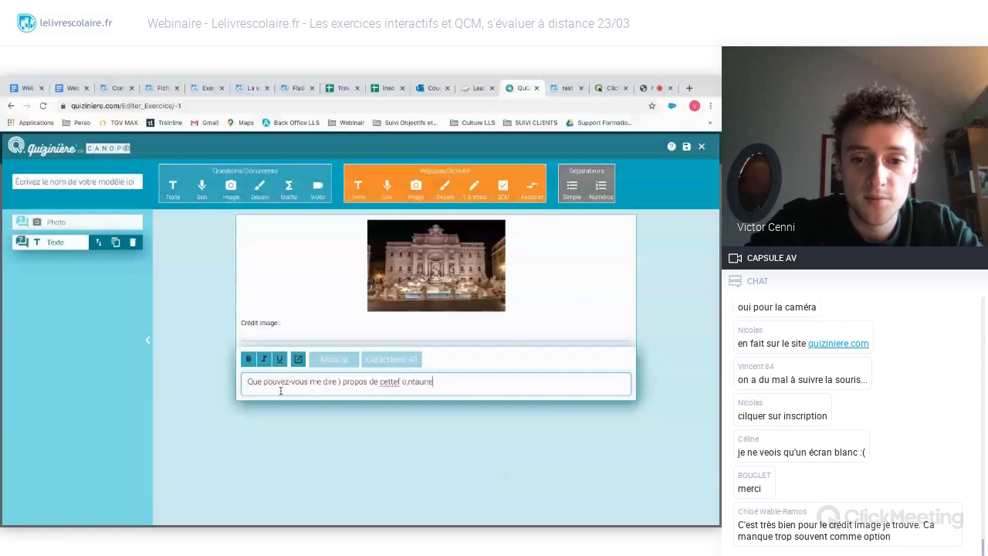
key("BackSpace")
key("BackSpace")
key("BackSpace")
key("BackSpace")
key("BackSpace")
key("BackSpace")
key("BackSpace")
key("BackSpace")
key("BackSpace")
key("BackSpace")
type("fontaine")
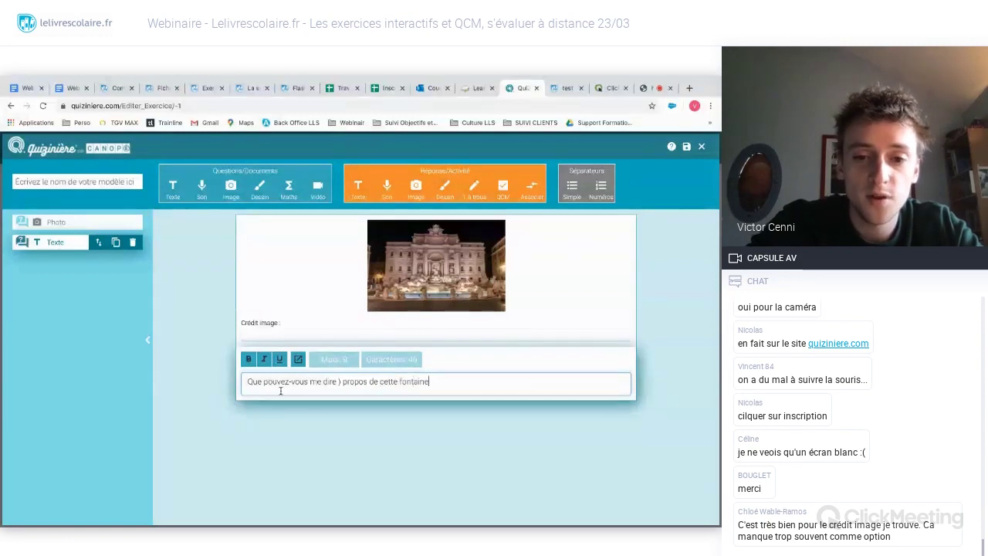
type(" ?")
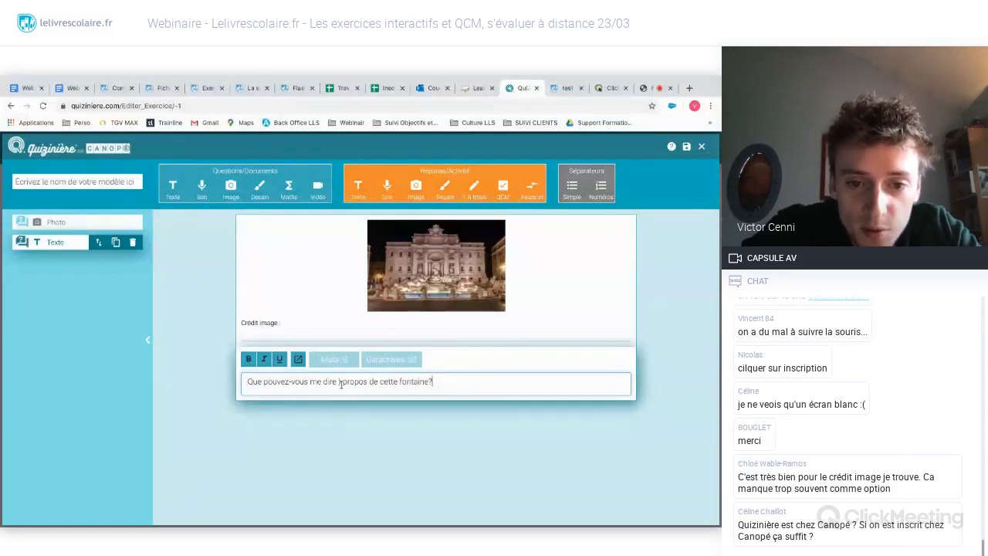
left_click(340, 381)
type("à")
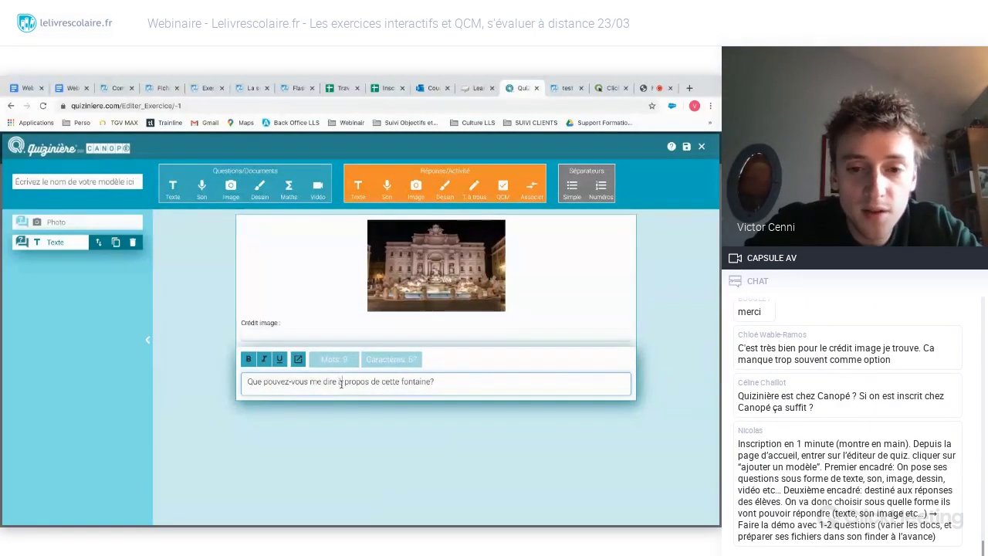
left_click(359, 407)
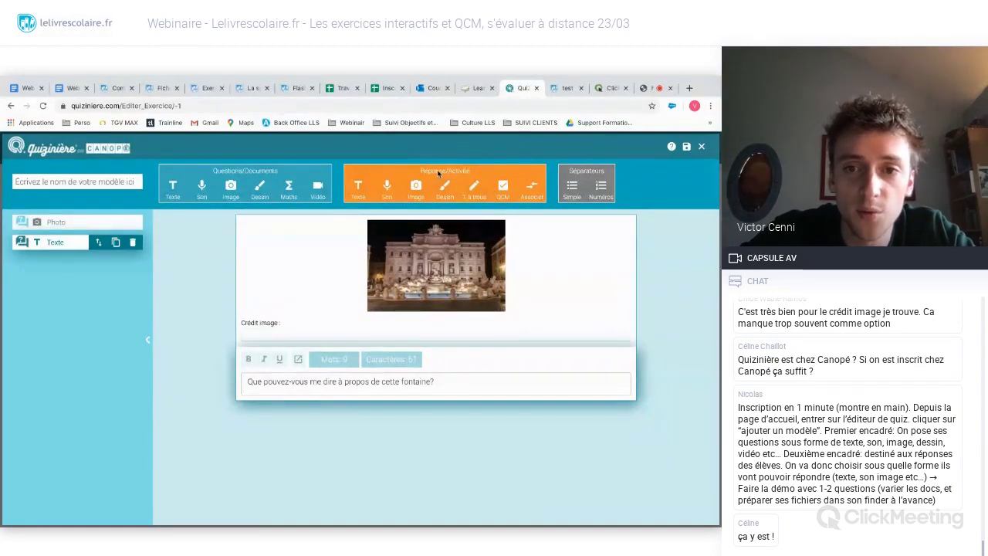
- Add a free-text answer field and give it a five-star weighting (coefficient 4)
left_click(358, 186)
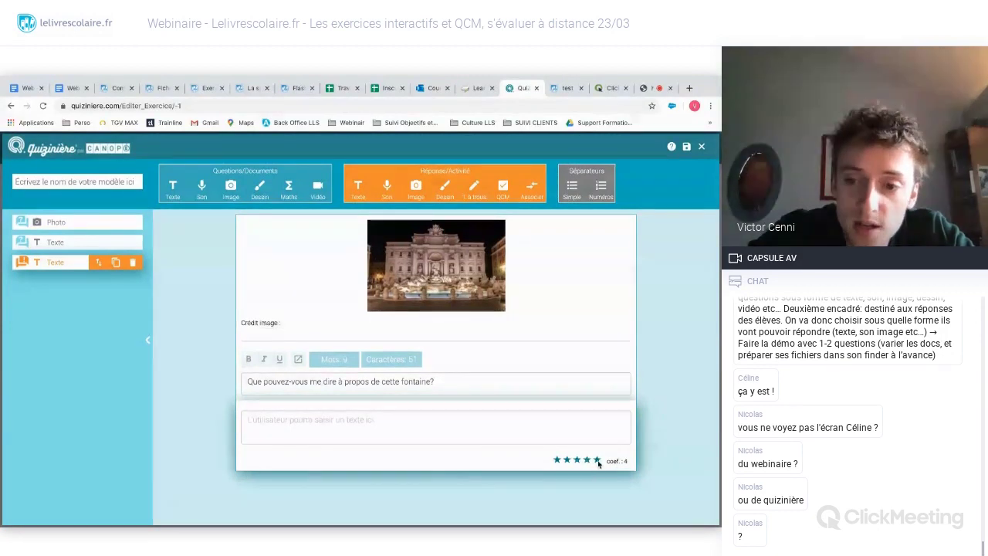
left_click(595, 460)
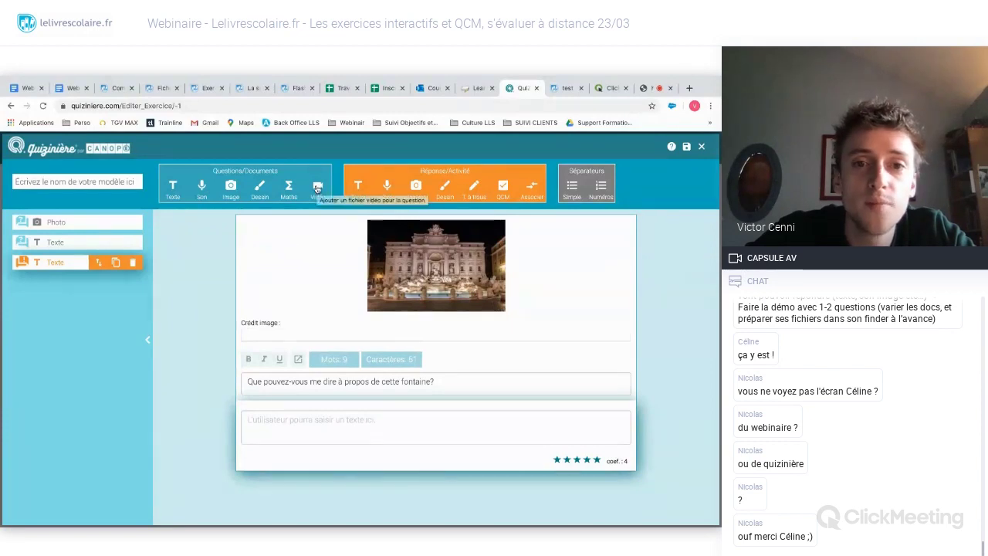
- Add a YouTube video block with an empty URL, then a sound answer block
left_click(316, 187)
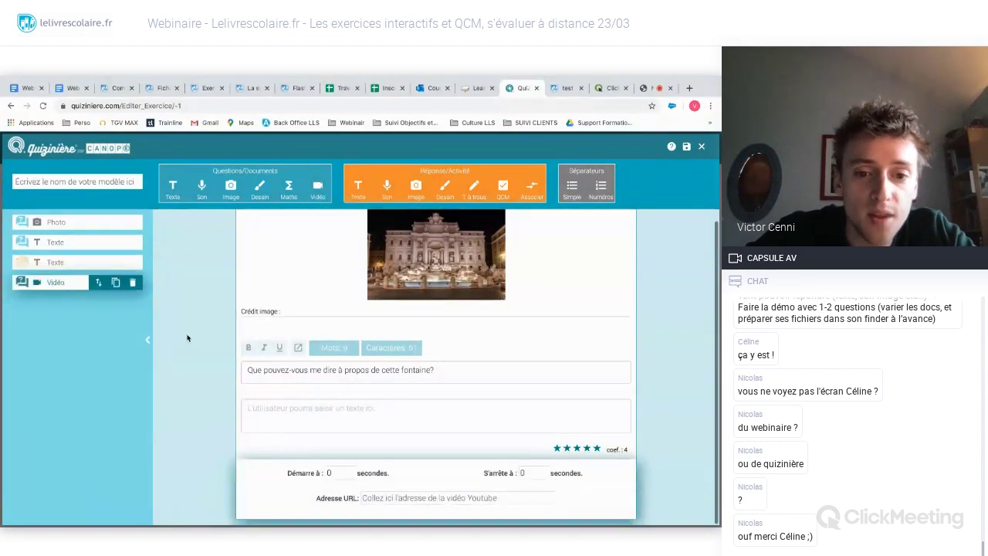
left_click(393, 499)
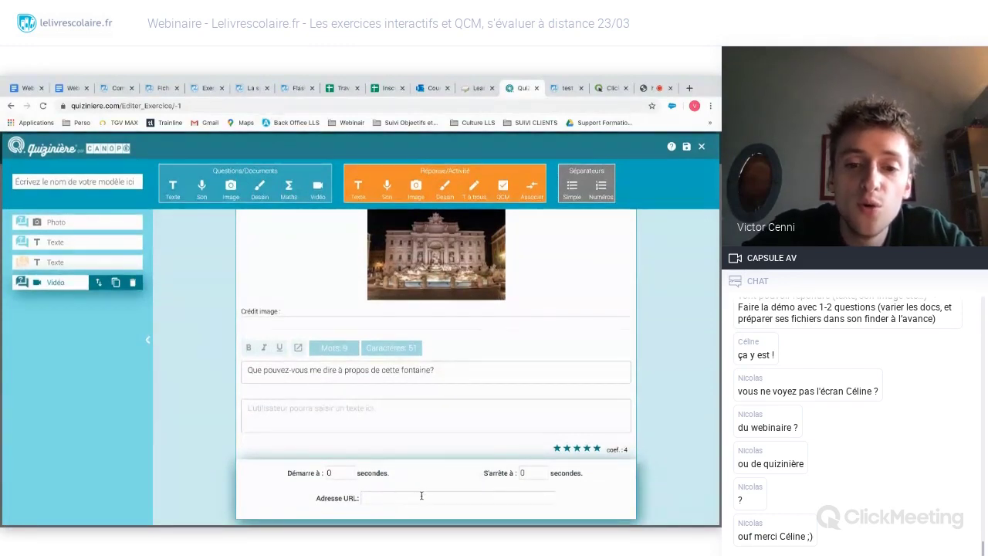
left_click(204, 455)
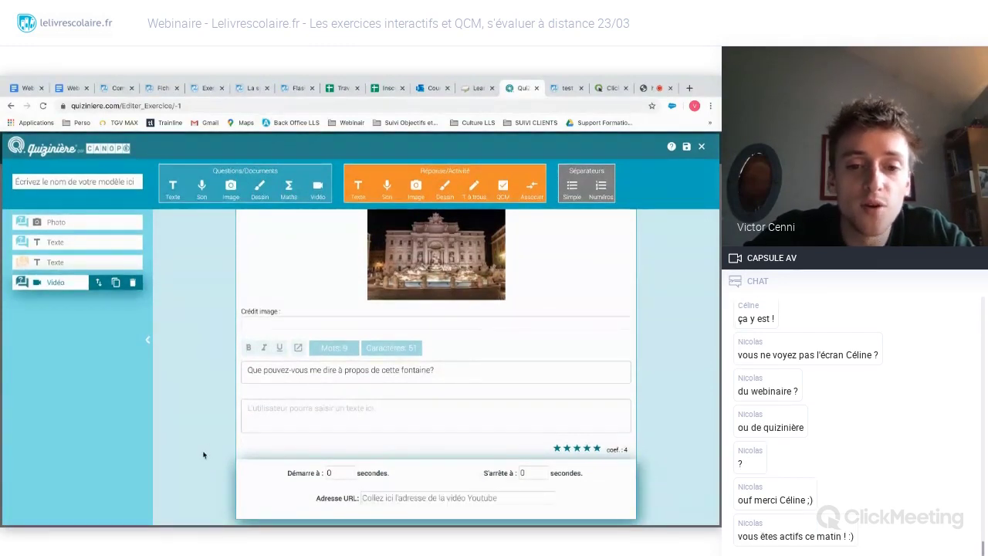
left_click(416, 503)
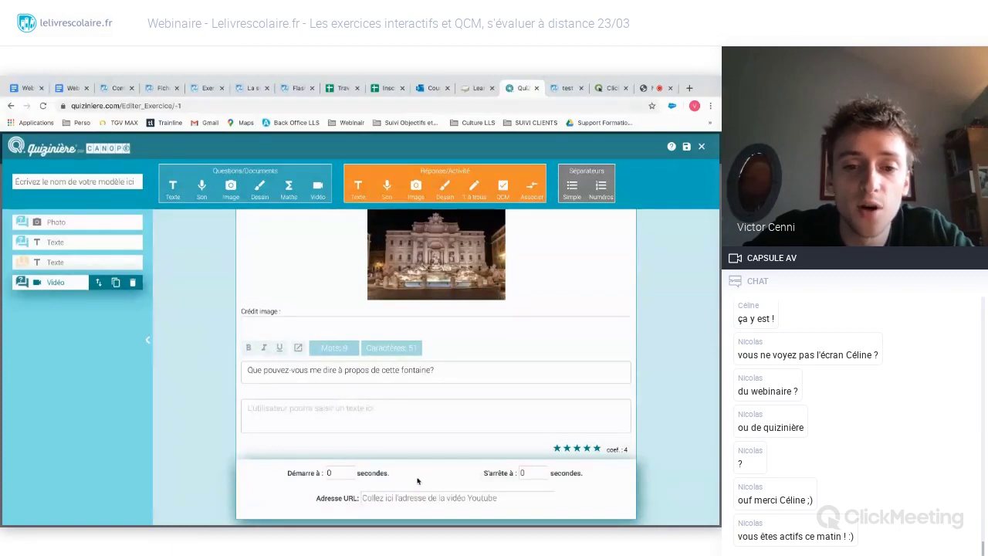
left_click(391, 493)
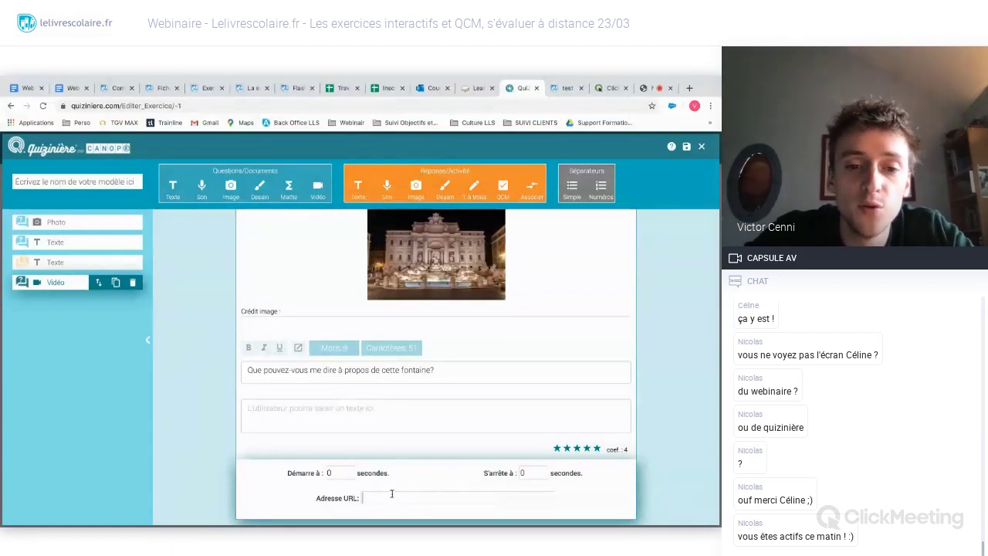
left_click(187, 331)
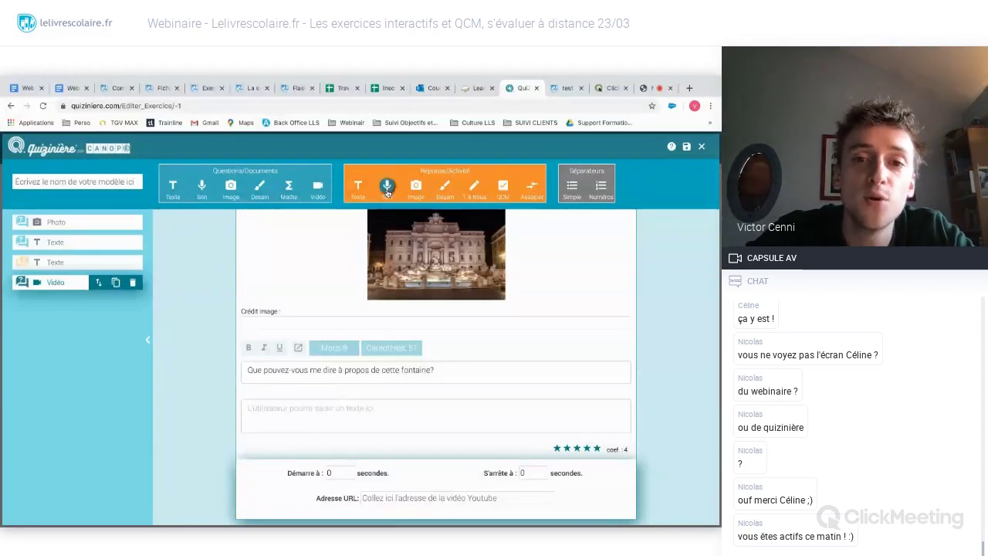
left_click(387, 187)
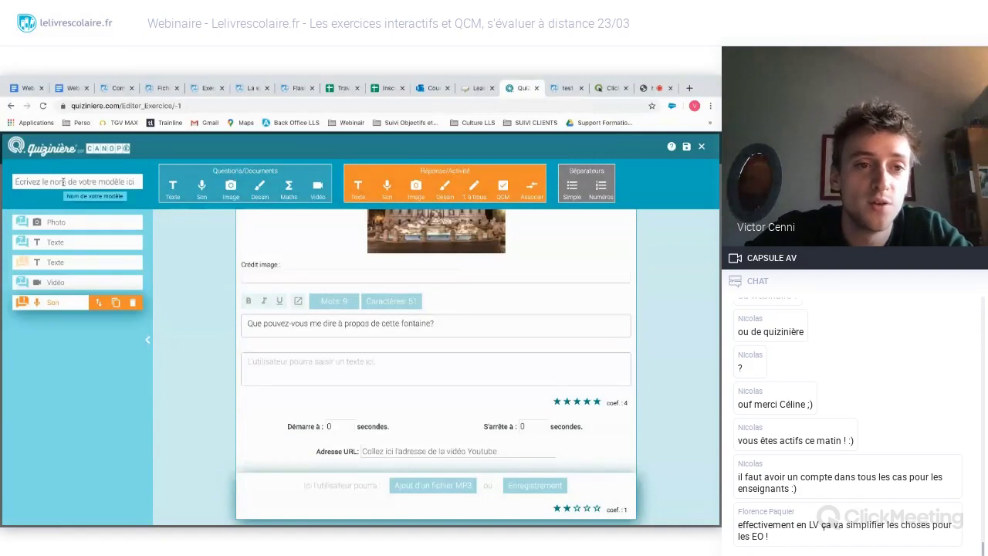
- Name the template 'Quiz du 23 mars', fixing the missing 'z', and save it
left_click(63, 181)
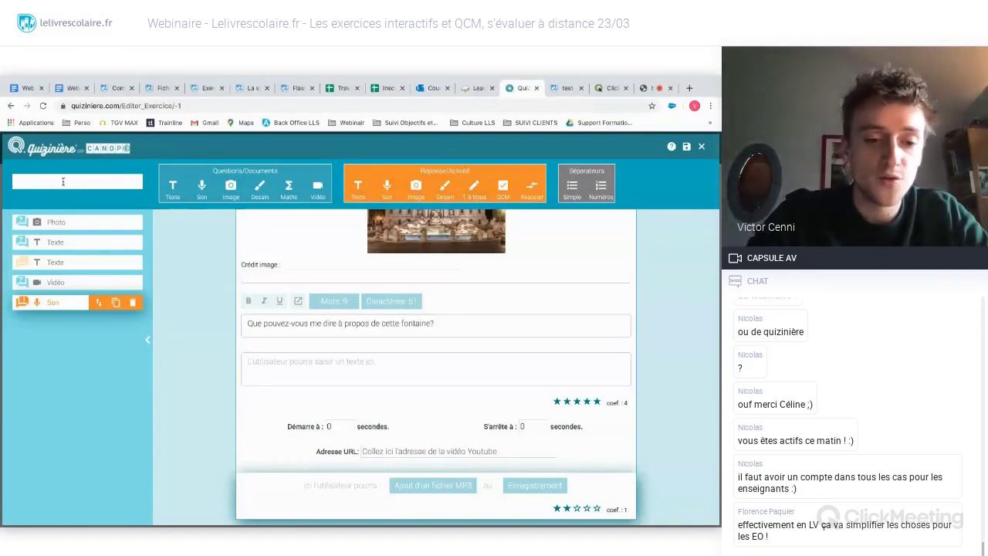
type("Qu")
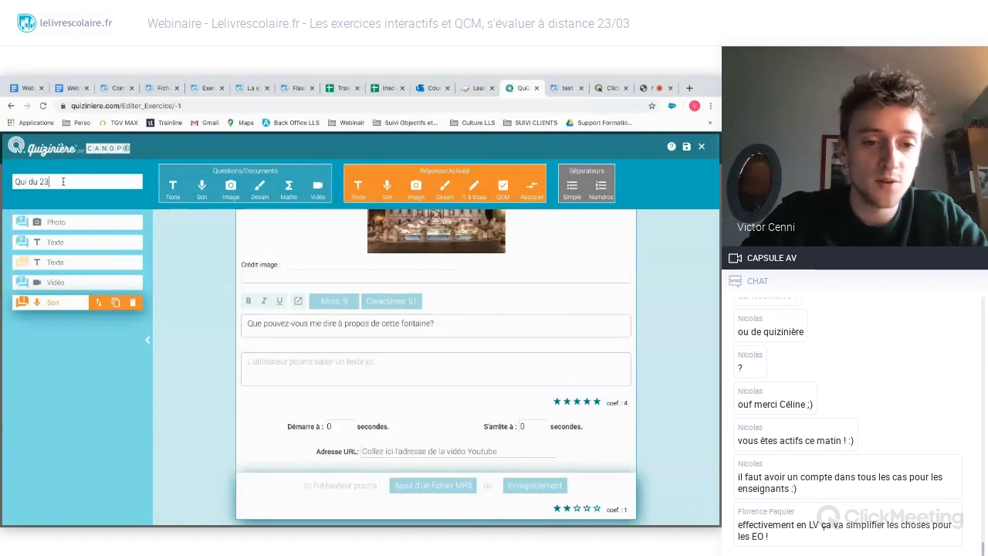
type("i du 23")
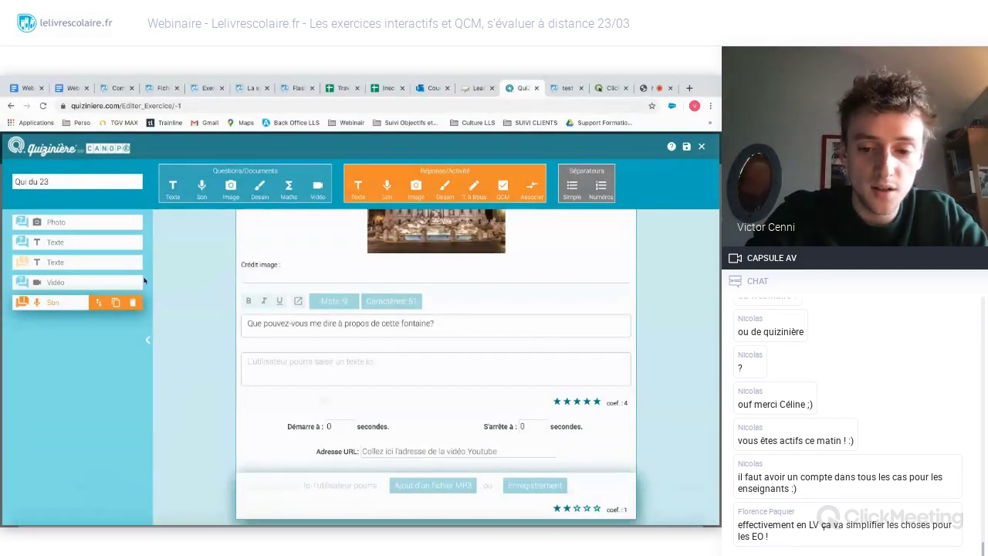
type(" mars")
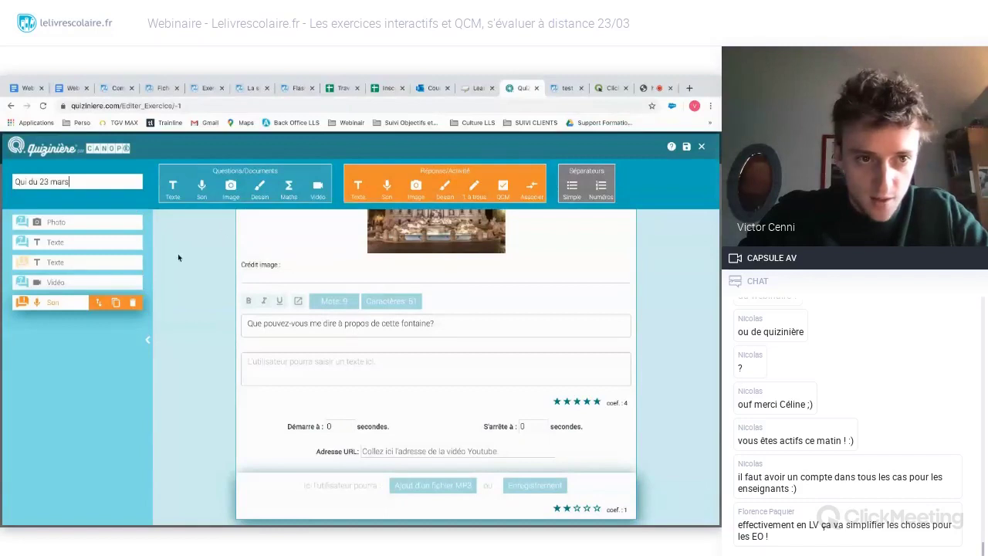
left_click(28, 181)
type("z")
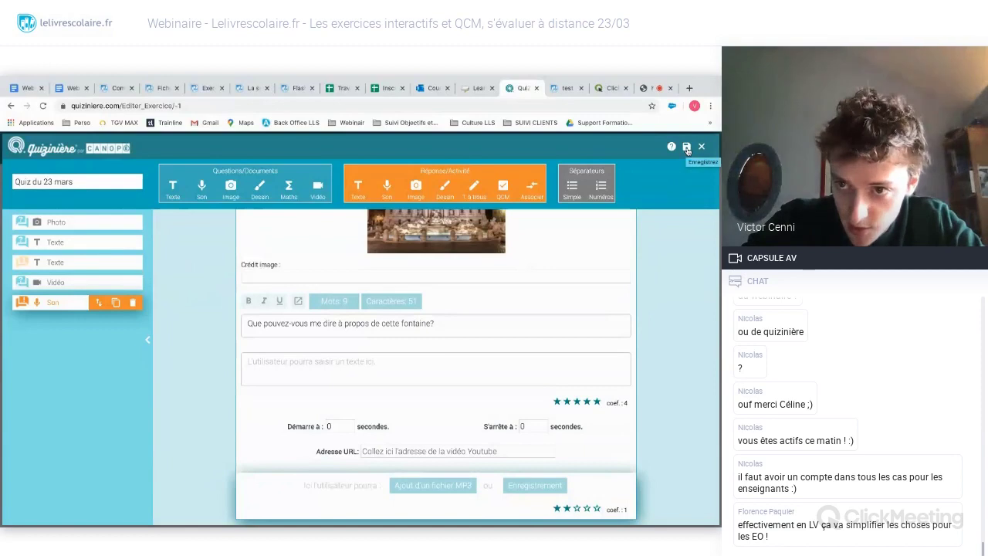
left_click(686, 147)
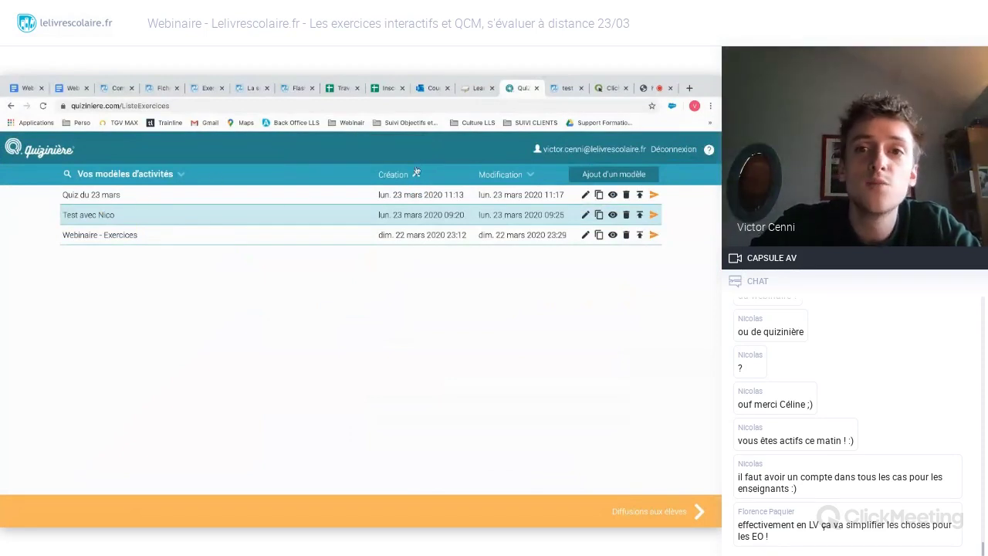
- Return to the ClickMeeting webinar room and scroll through the participants' chat messages
left_click(650, 92)
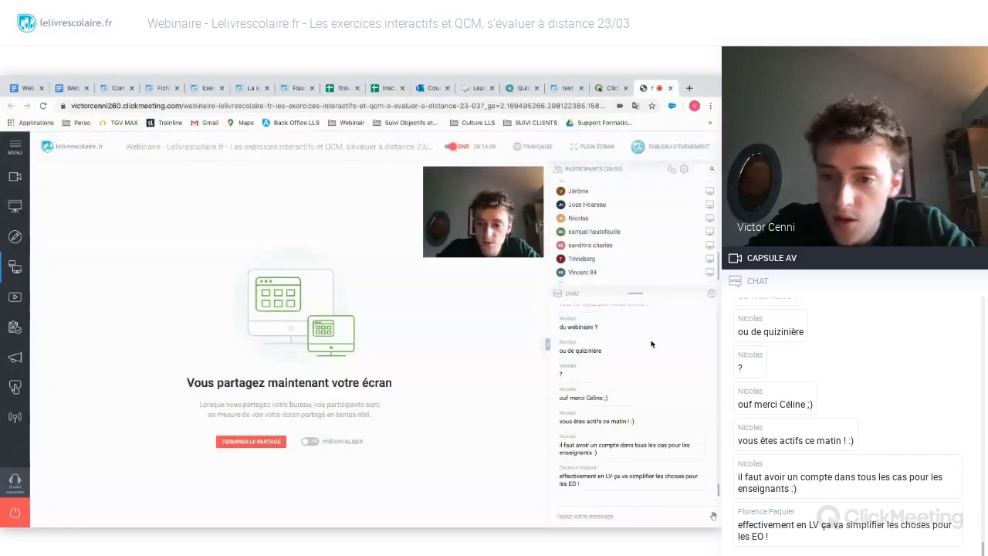
scroll(652, 345, "up", 1)
scroll(651, 345, "up", 5)
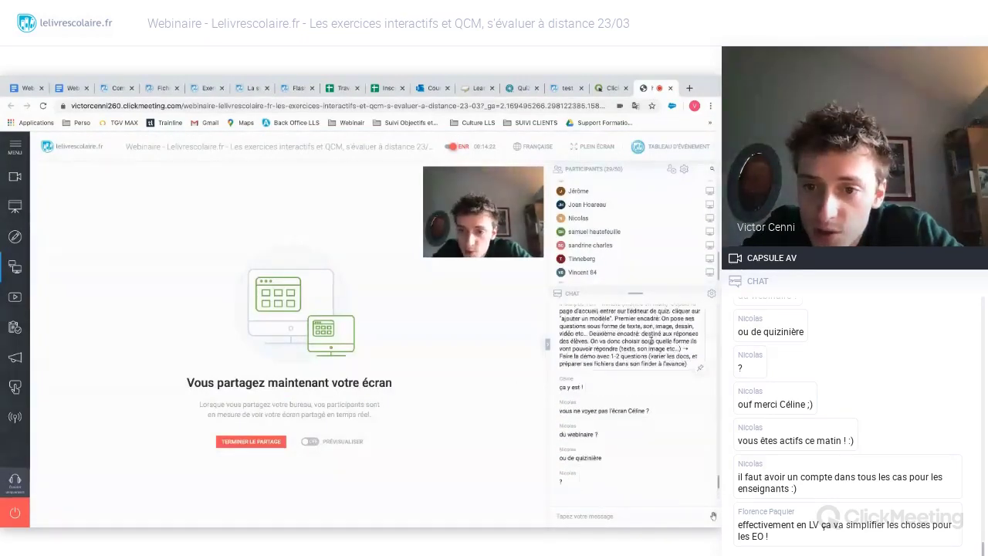
scroll(652, 344, "down", 1)
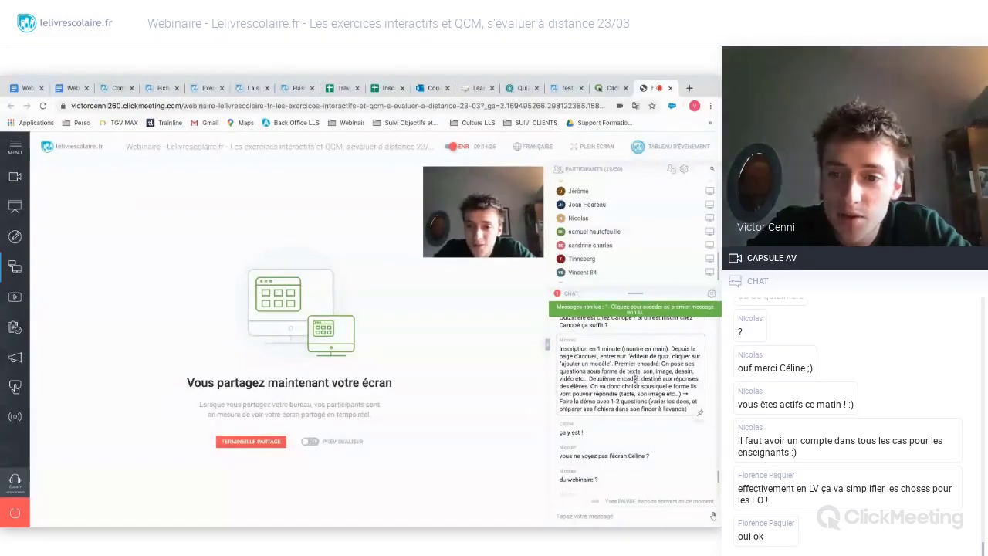
scroll(634, 378, "down", 7)
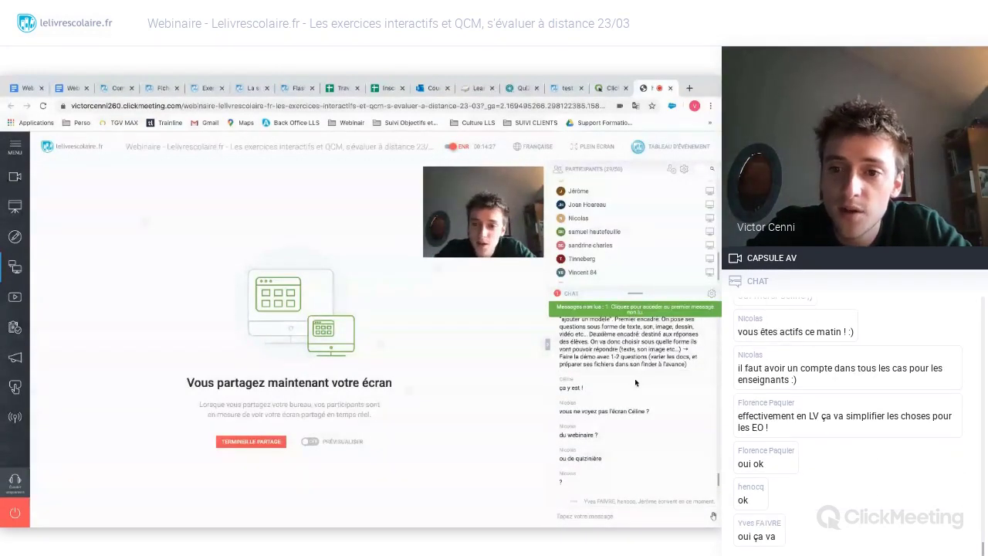
scroll(635, 378, "down", 6)
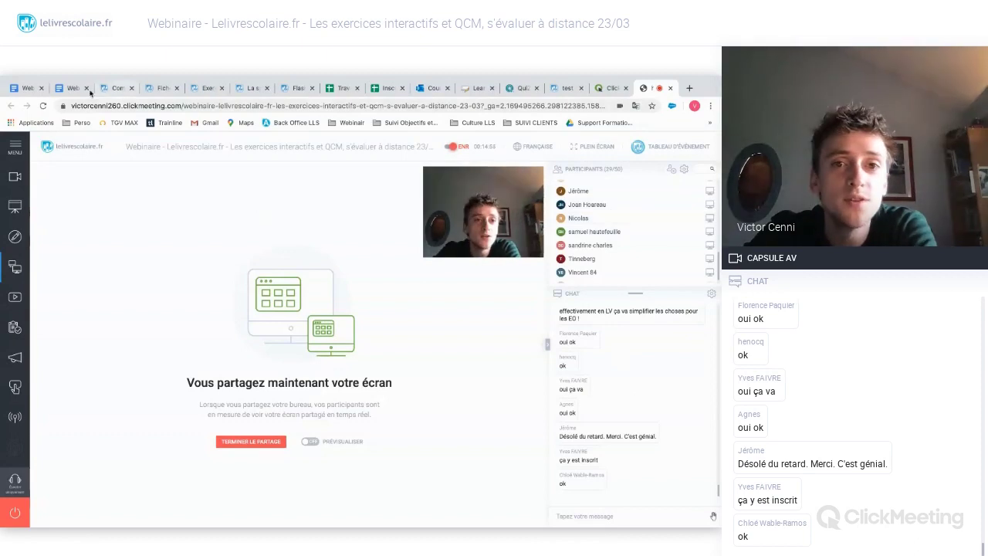
- Go back to Quizinière's templates, open a new blank model, and close it unsaved
left_click(519, 88)
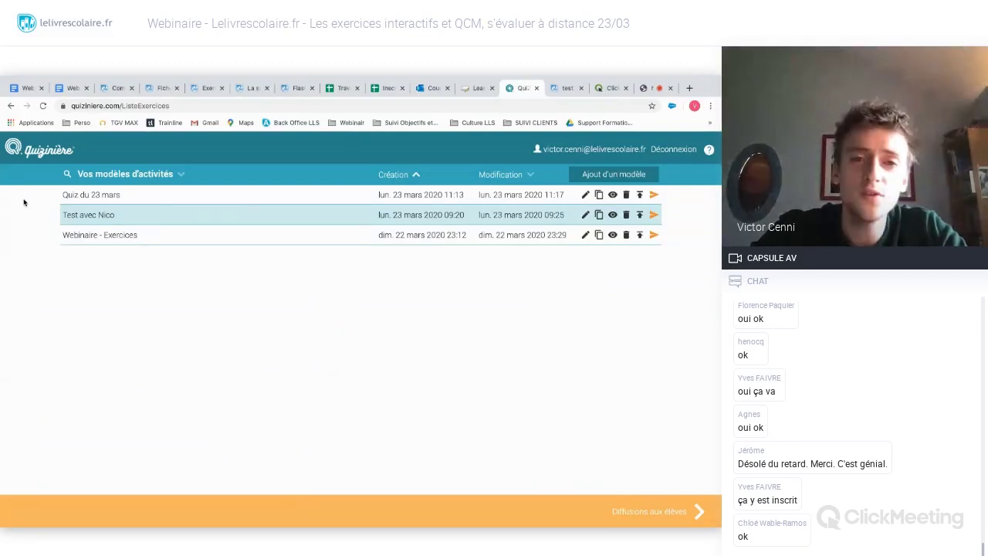
left_click(607, 177)
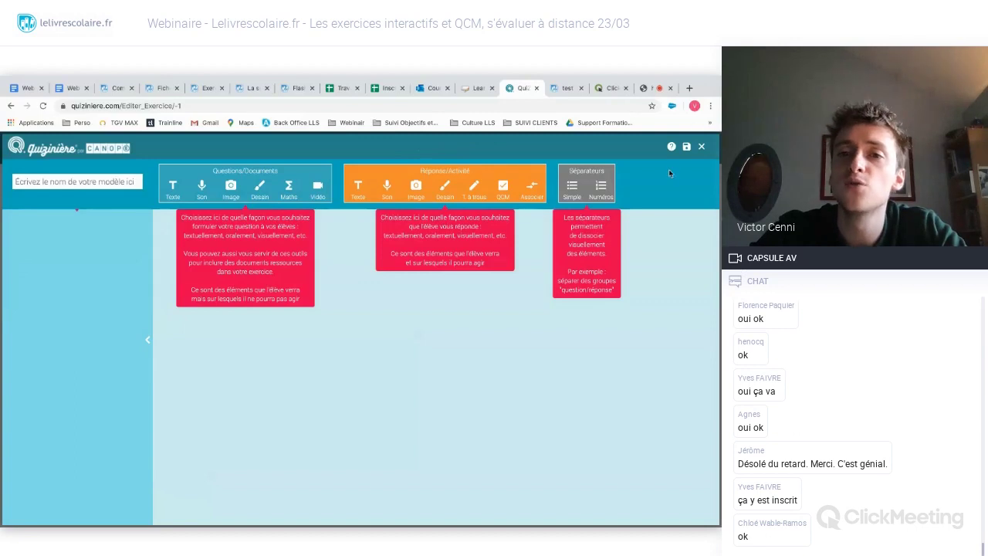
left_click(701, 147)
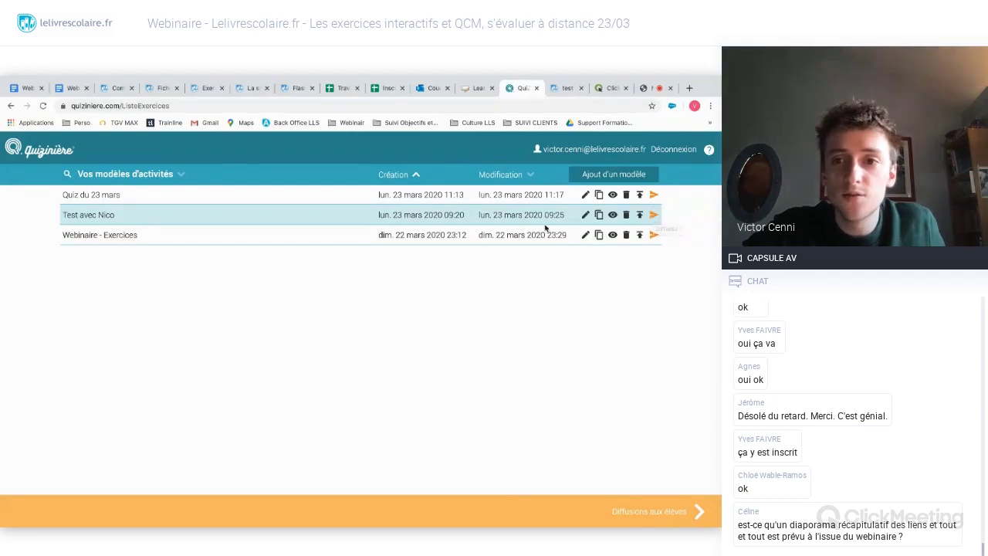
- Title the Quiz du 23 mars distribution 'Quiz à faire pour fin de semaine'
left_click(654, 196)
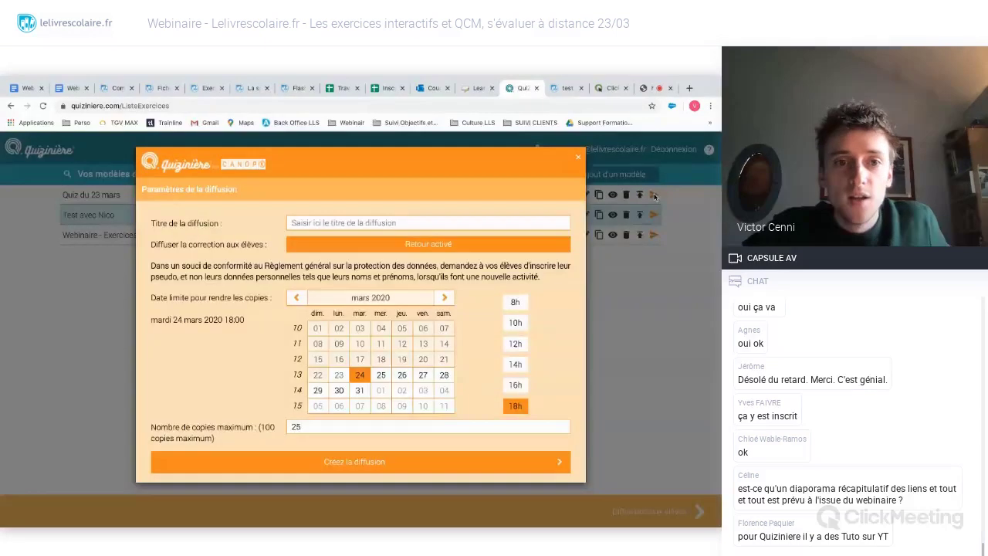
left_click(319, 222)
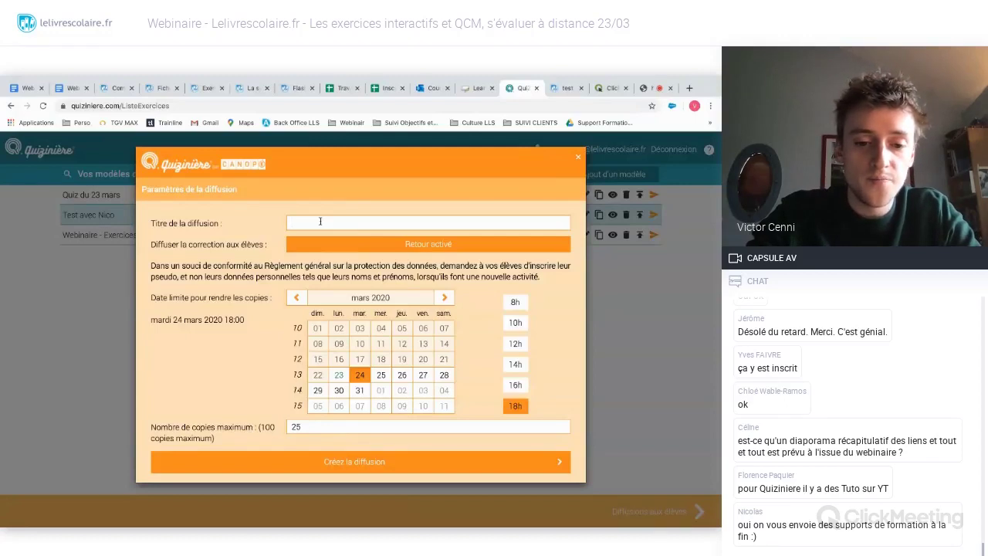
type("Eva")
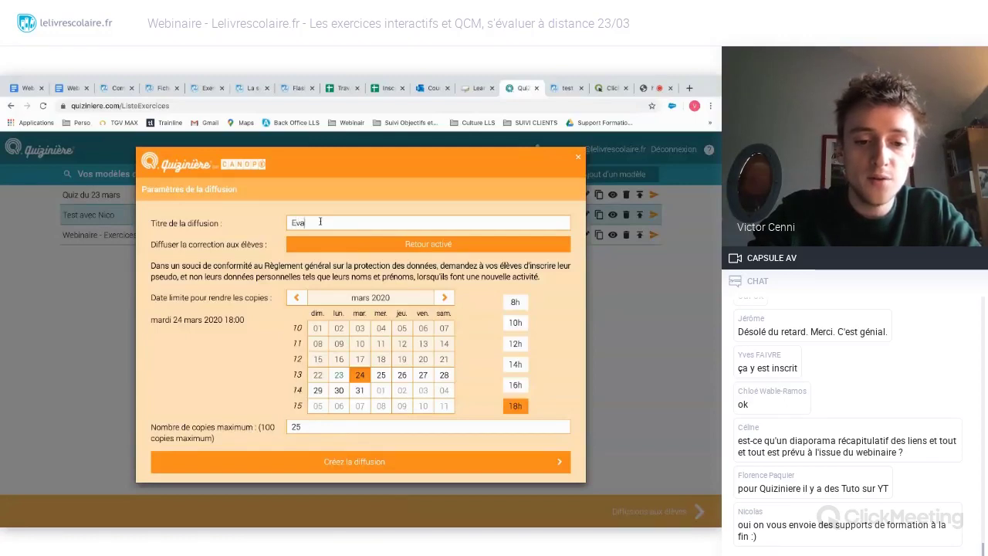
type("luation")
key("ctrl+a")
type("Qui")
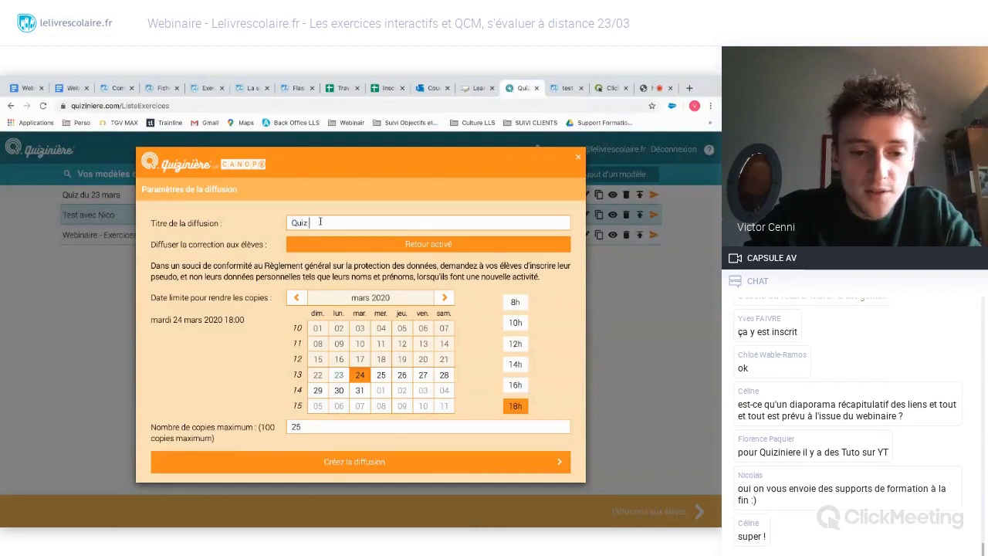
type("z à faire ce soir")
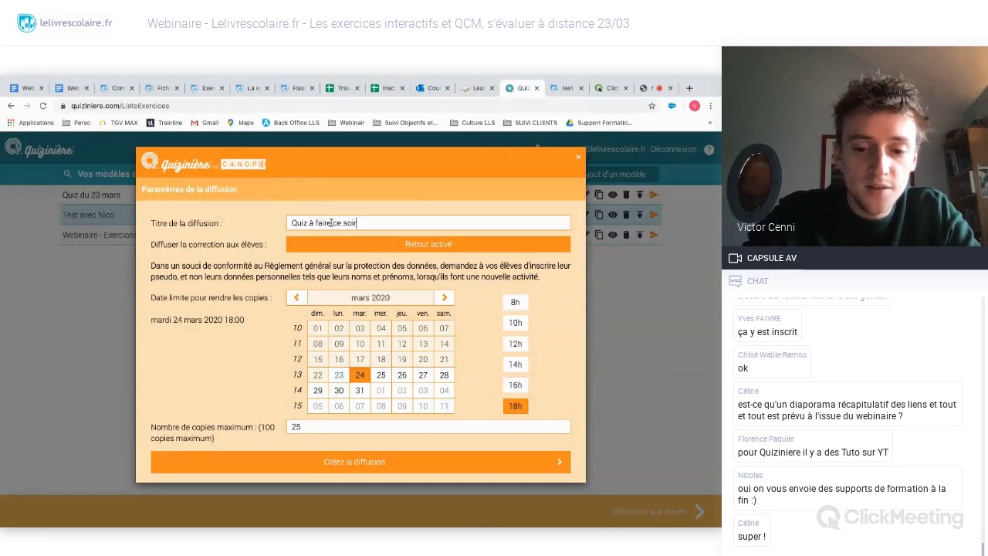
left_click(331, 222)
type("pour")
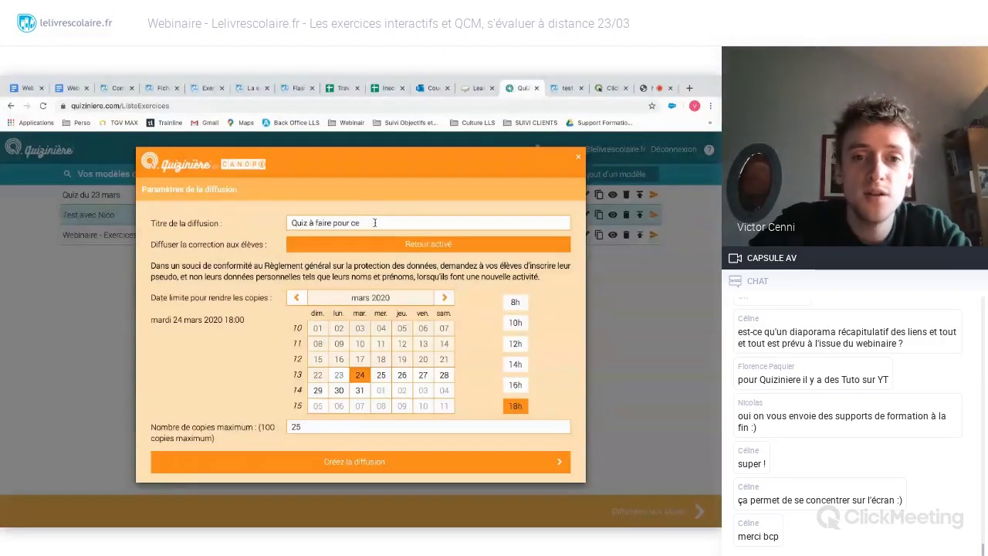
type("e semaien")
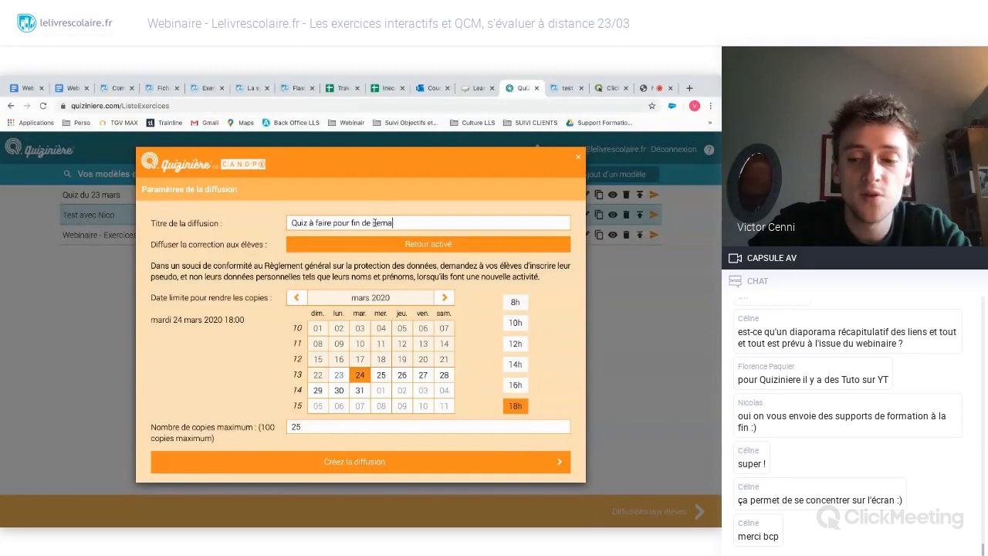
key("BackSpace")
key("BackSpace")
type("ne")
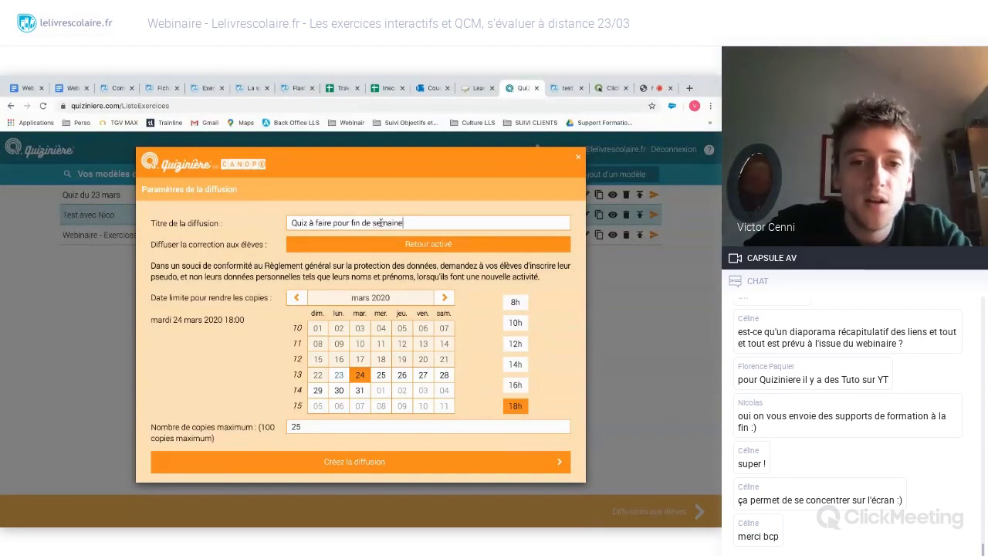
- Set the deadline to Friday 27 mars 18:00 and cap copies at 27
left_click(422, 375)
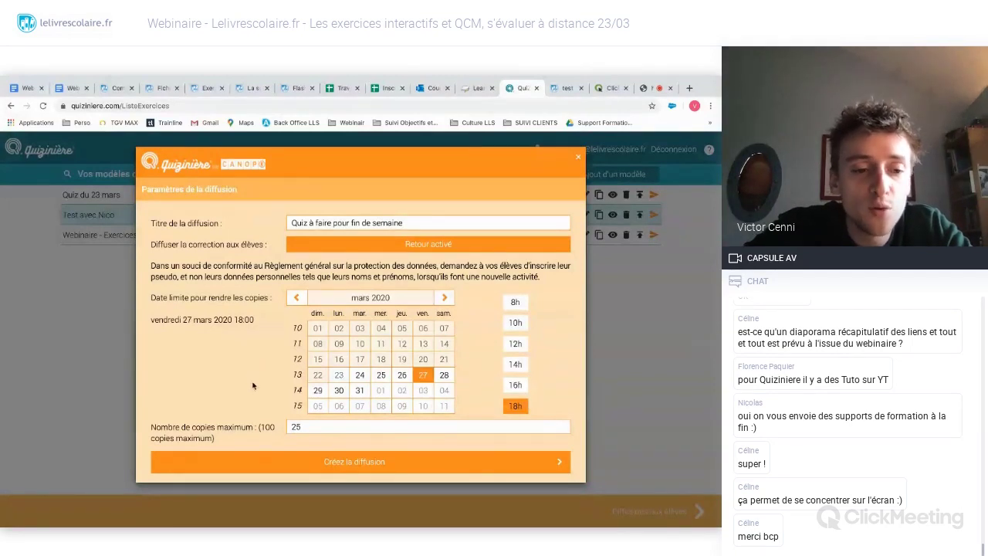
left_click(287, 426)
key("BackSpace")
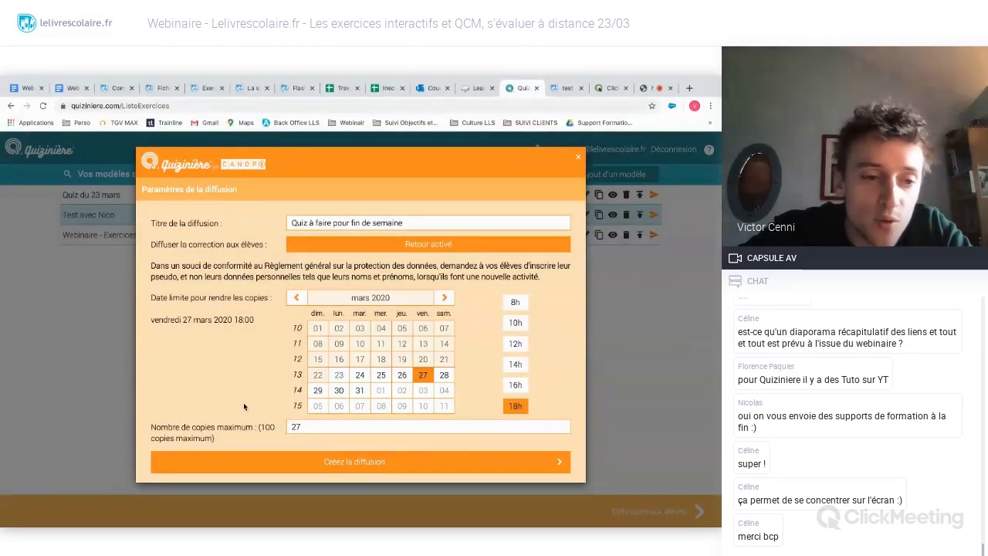
- Create the weekend quiz distribution, copy its direct student link, and dismiss the confirmation
left_click(366, 463)
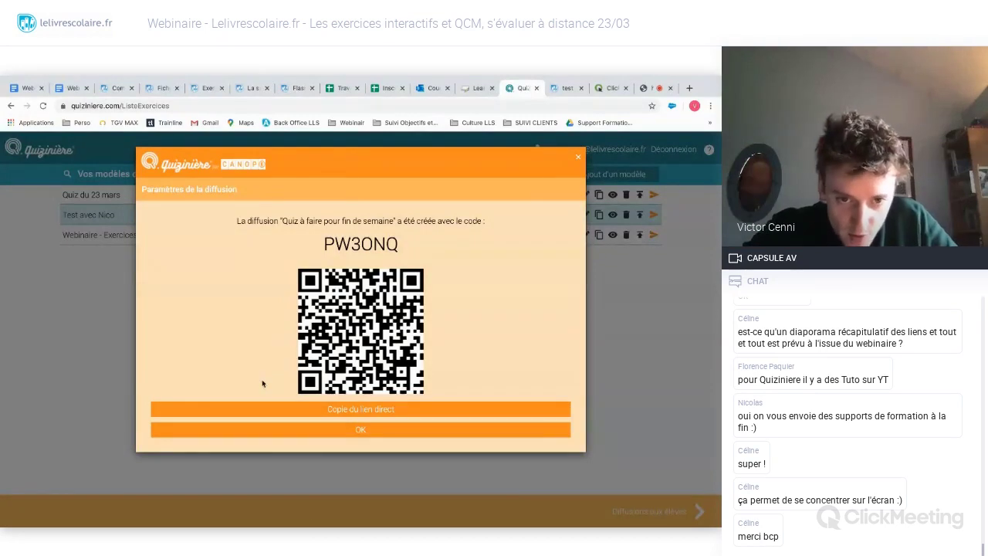
left_click(364, 414)
left_click(364, 414)
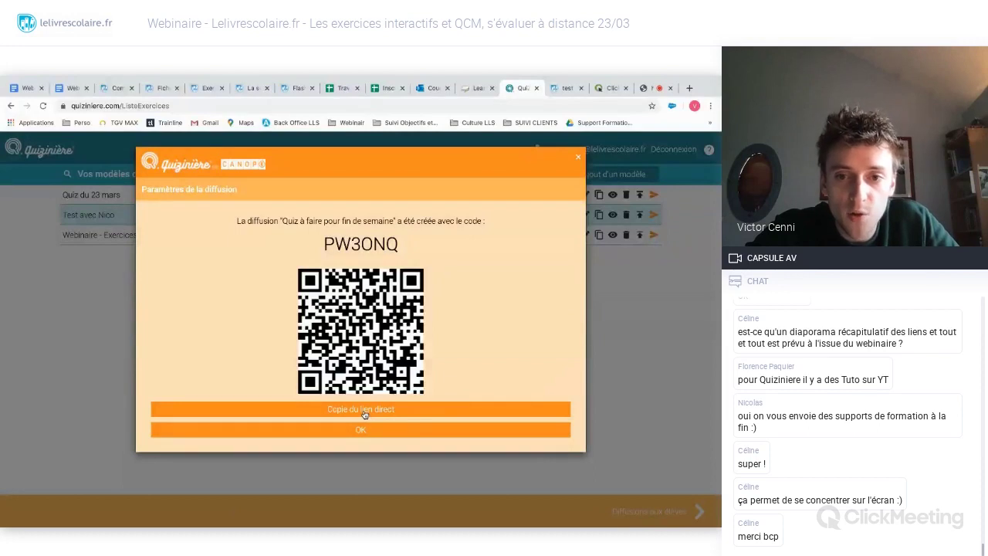
left_click(412, 429)
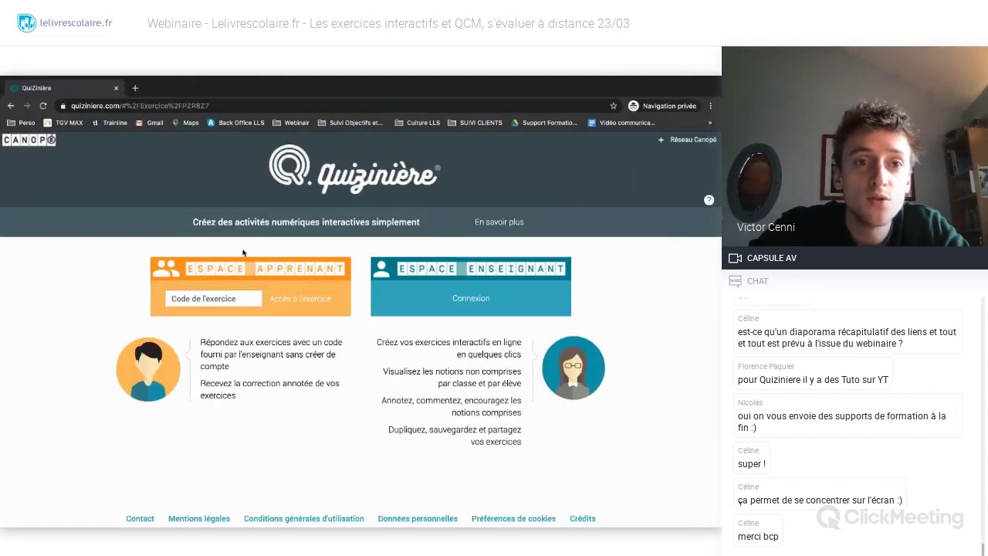
- Load the pasted exercise link in the private window until the student quiz page appears
left_click(211, 106)
type("https://www.quiziniere.com/#/Exercice/PW3ONQ")
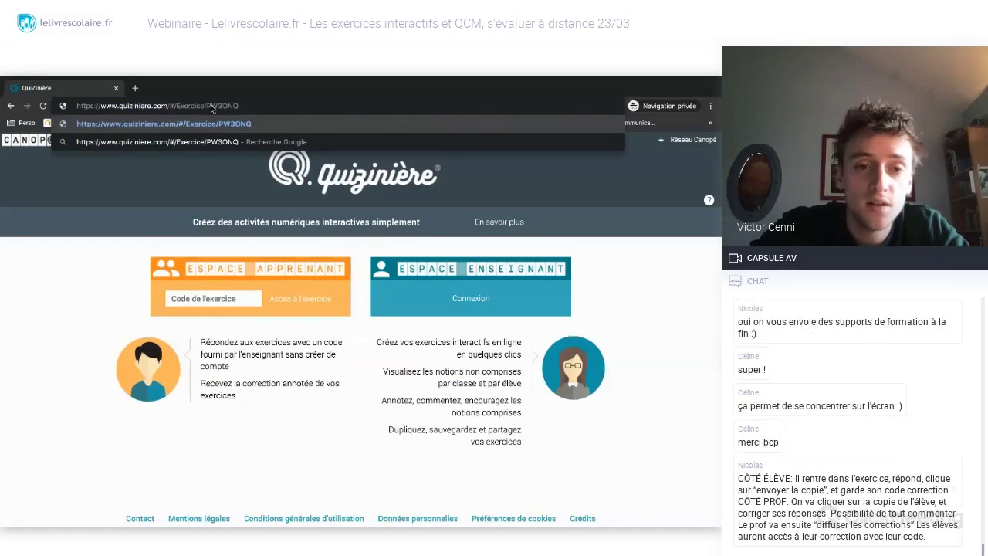
key("Return")
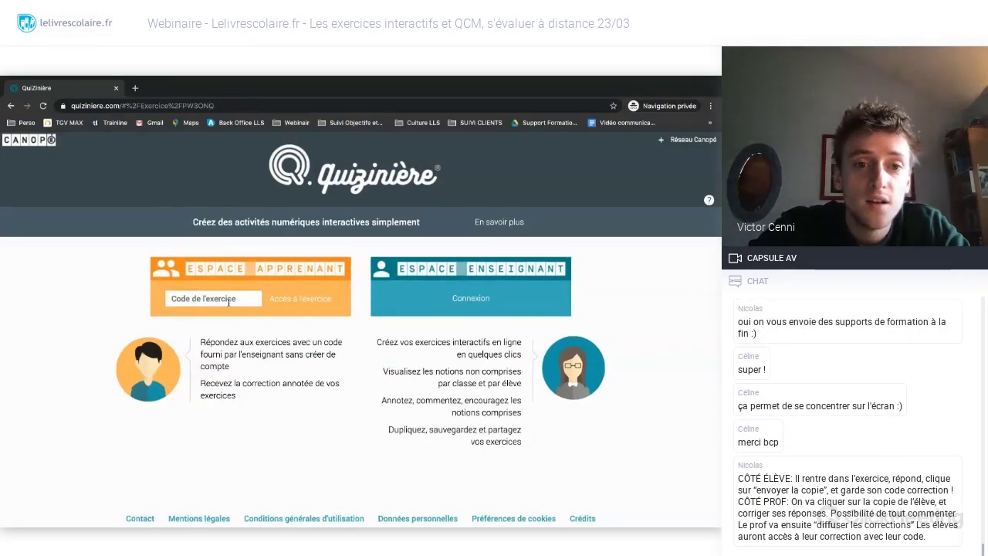
left_click(221, 299)
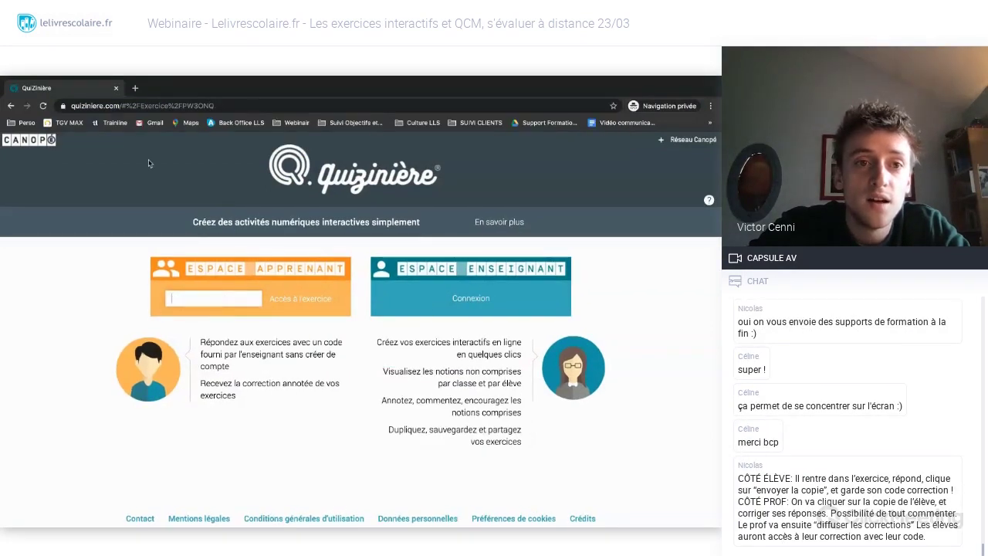
left_click(156, 106)
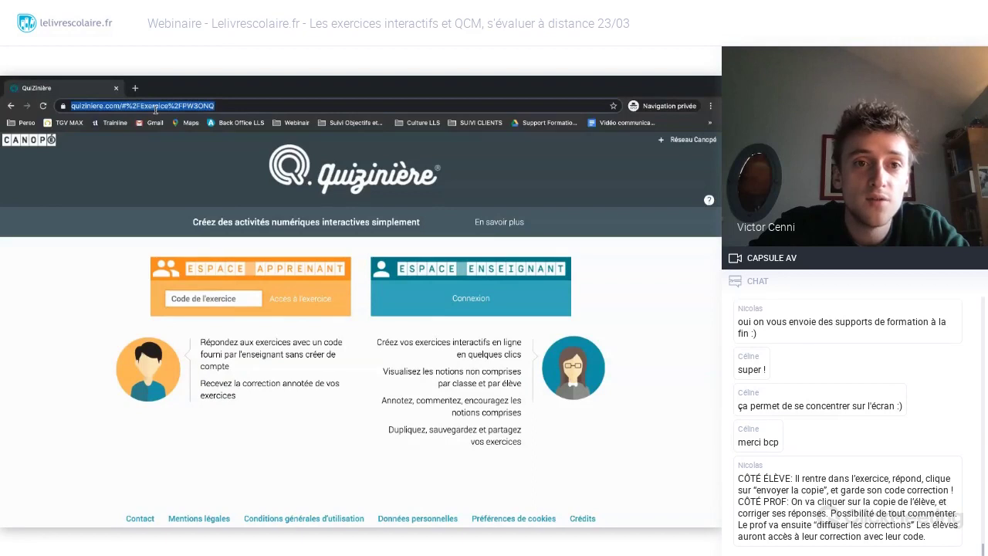
left_click(218, 104)
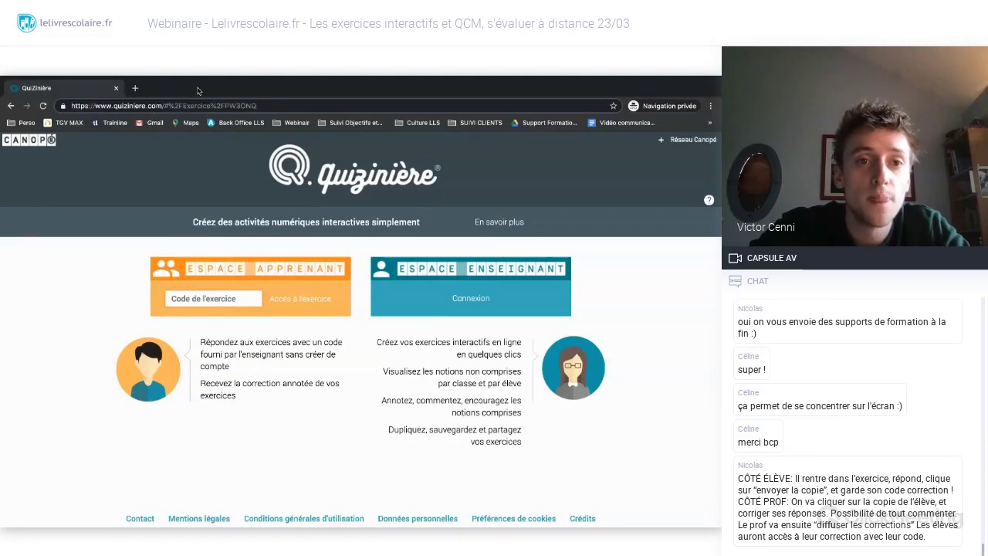
key("Return")
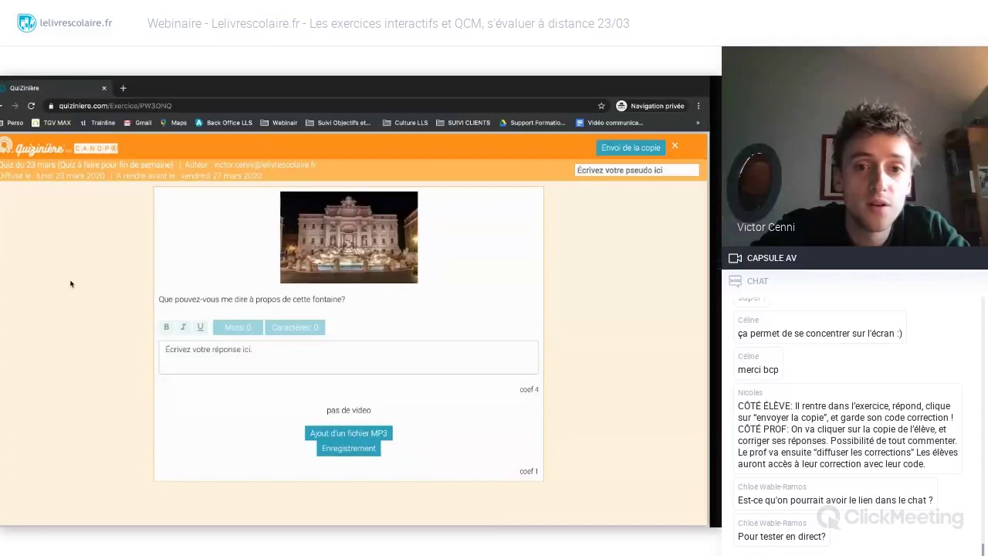
key("alt+Tab")
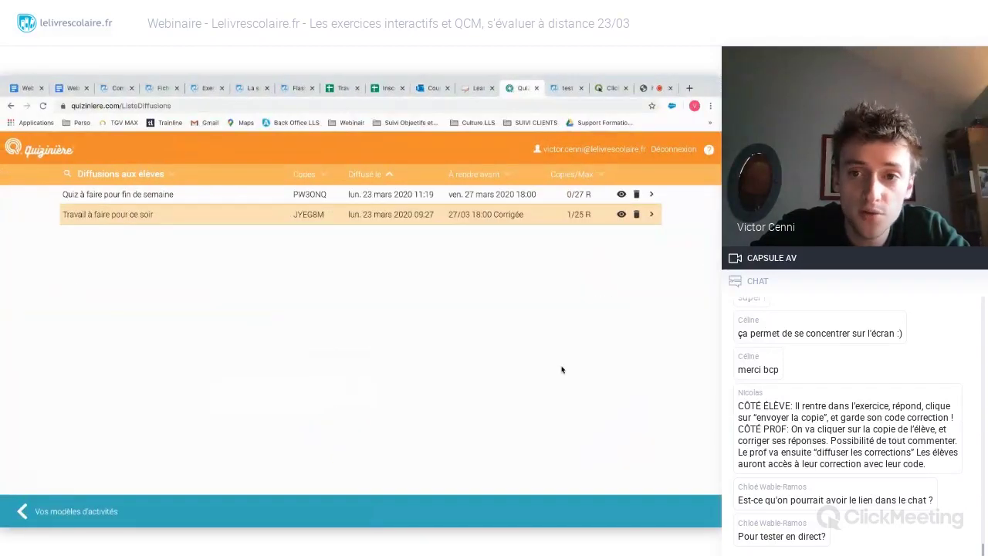
key("alt+Tab")
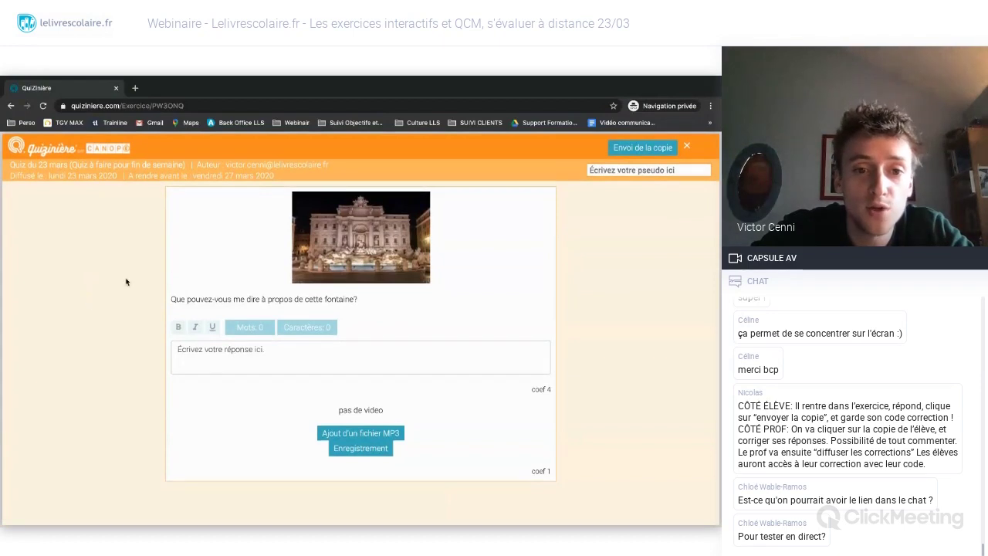
left_click(221, 347)
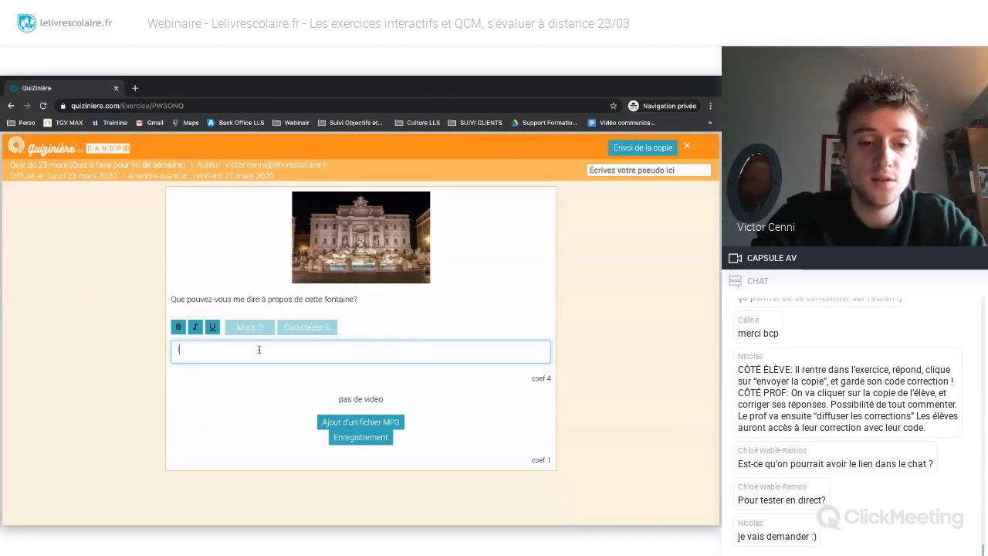
- Write 'Il s'agit de la fontaine de Trévi' in the fountain question's answer box
type("Il s'agit de la ")
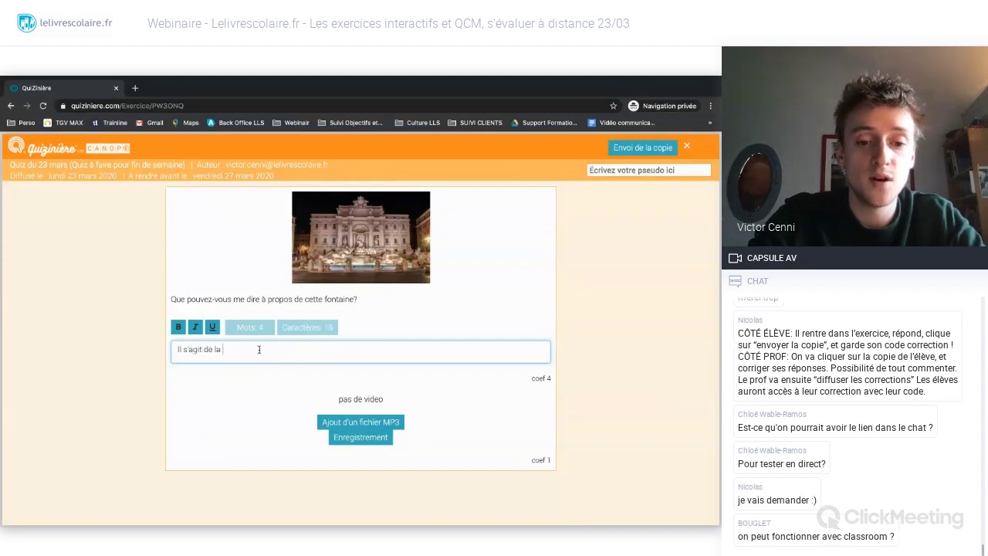
type("fontaine de")
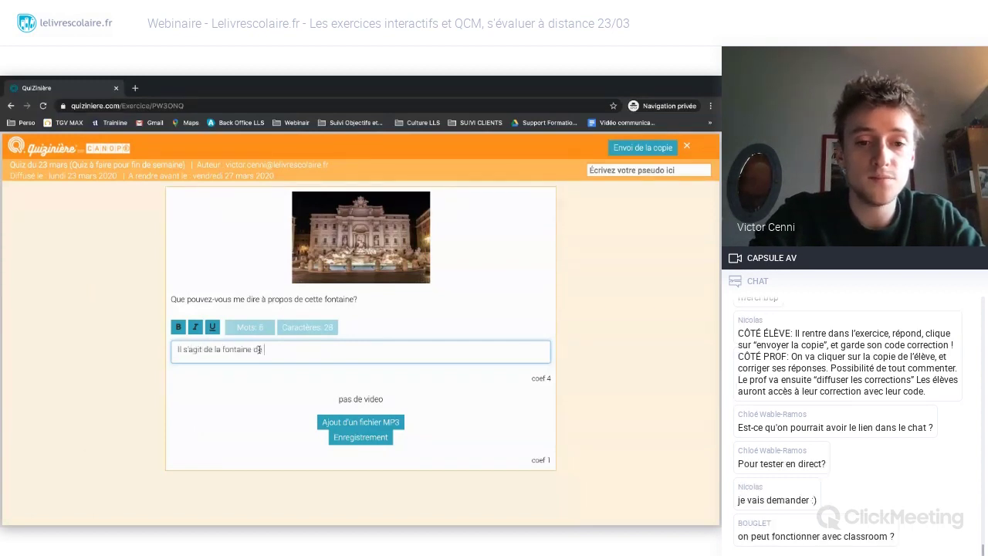
type(" Trévi")
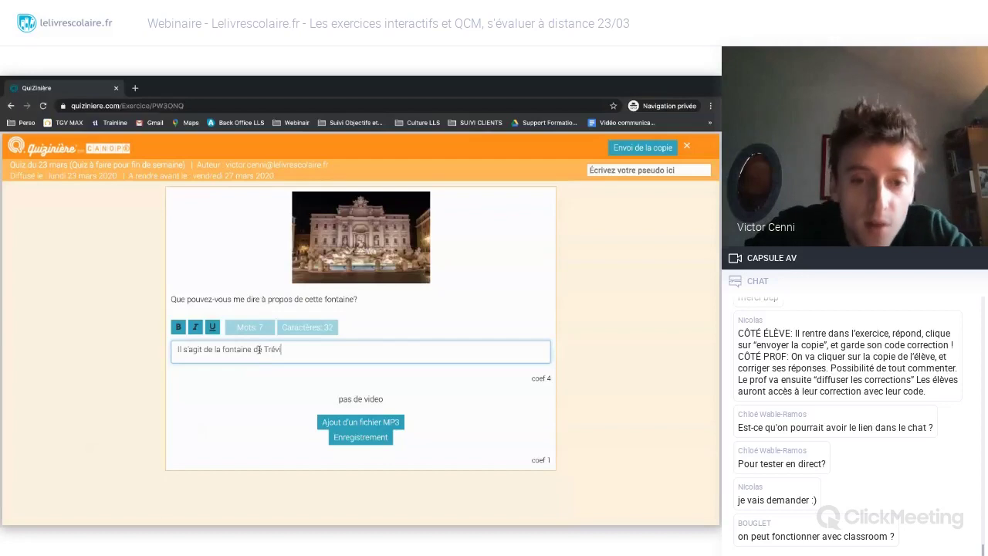
left_click(283, 414)
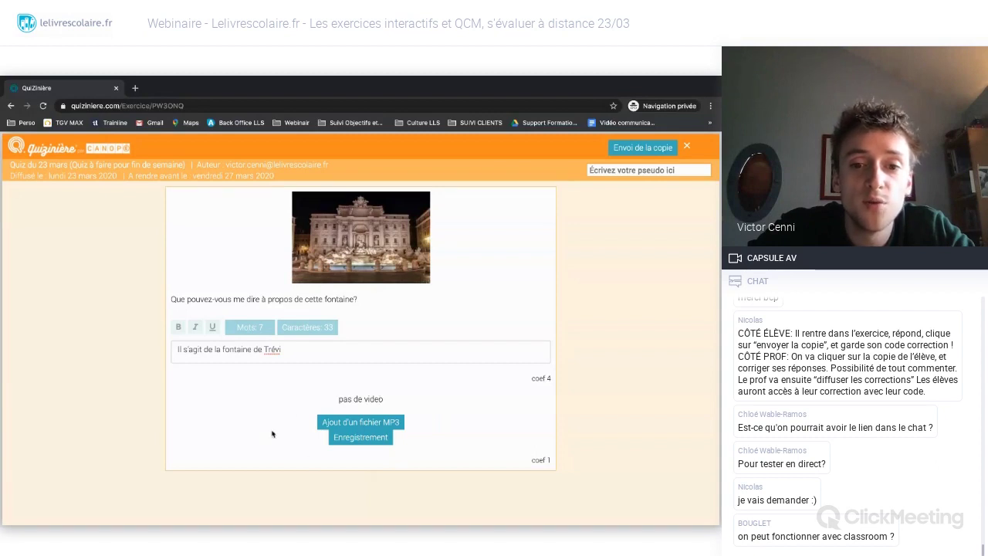
- Grant the quiz site permanent microphone access (Toujours autoriser) for the audio answer
left_click(377, 436)
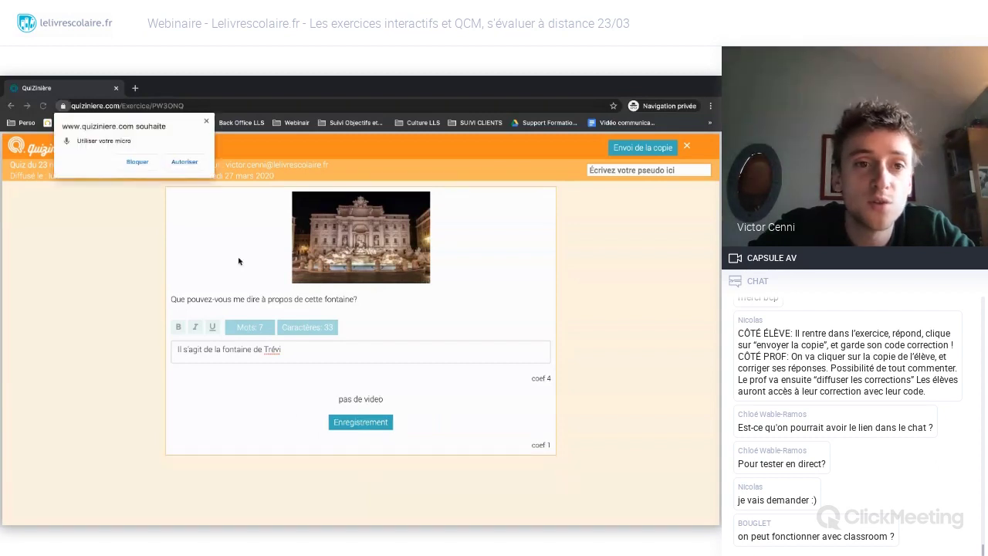
left_click(207, 122)
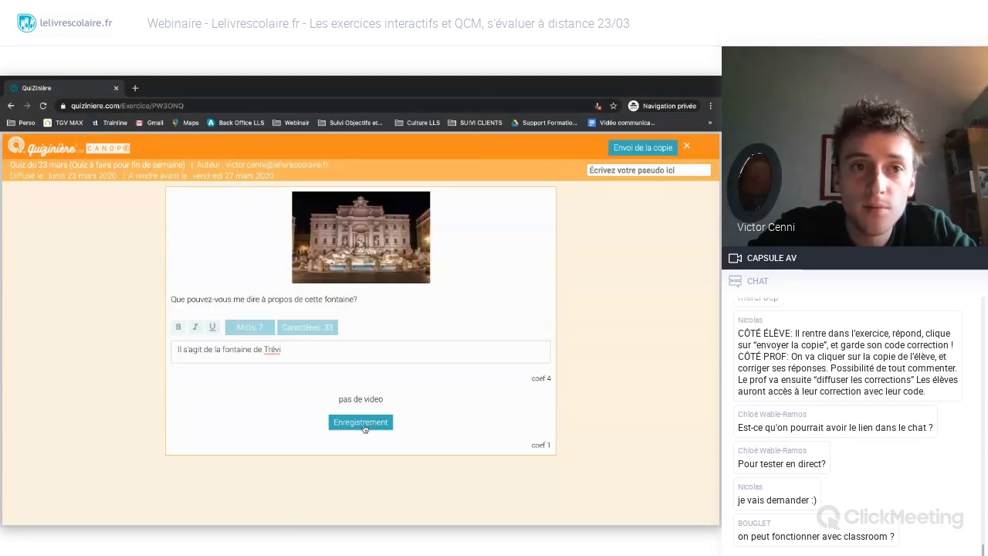
left_click(598, 107)
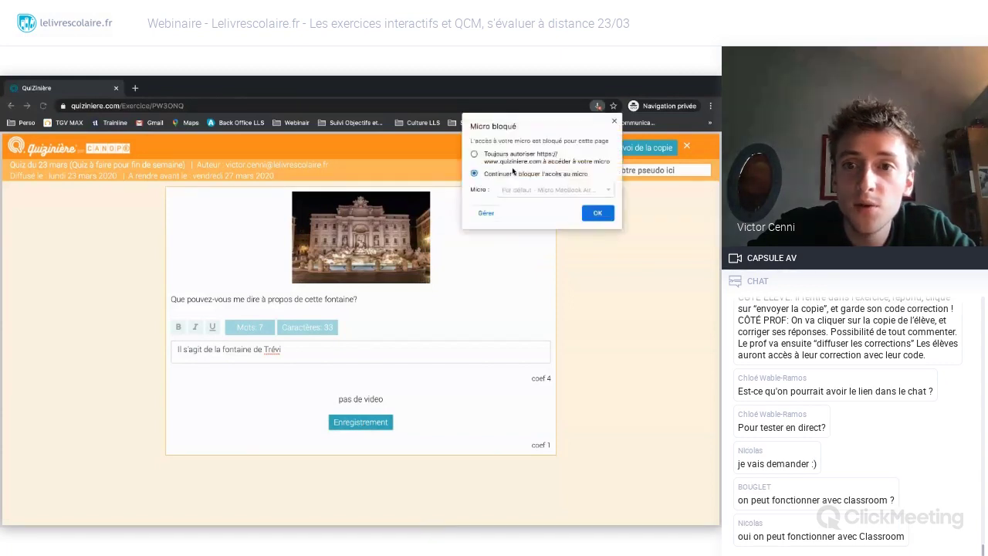
left_click(473, 154)
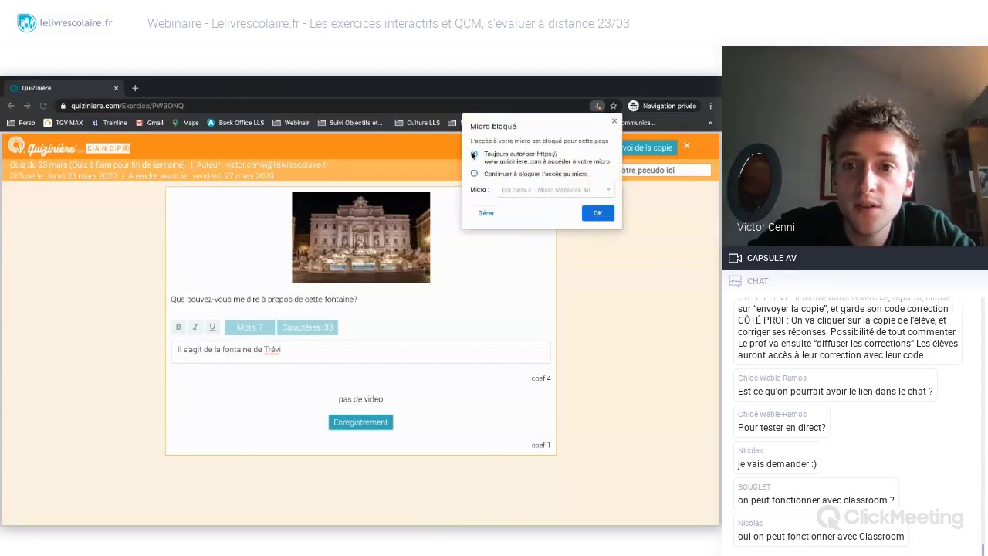
left_click(597, 214)
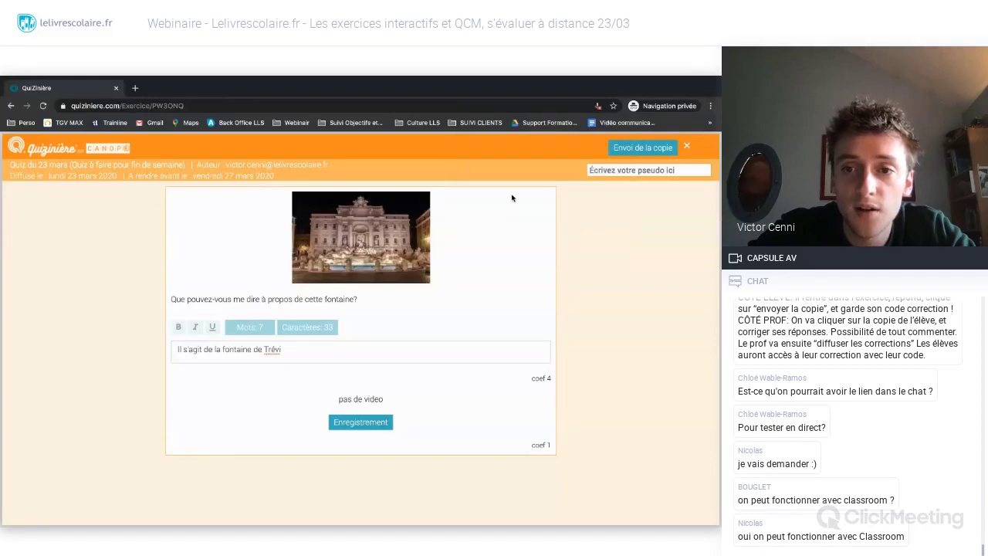
- Review the browser's microphone settings page, then return to the quiz's nickname field
left_click(597, 108)
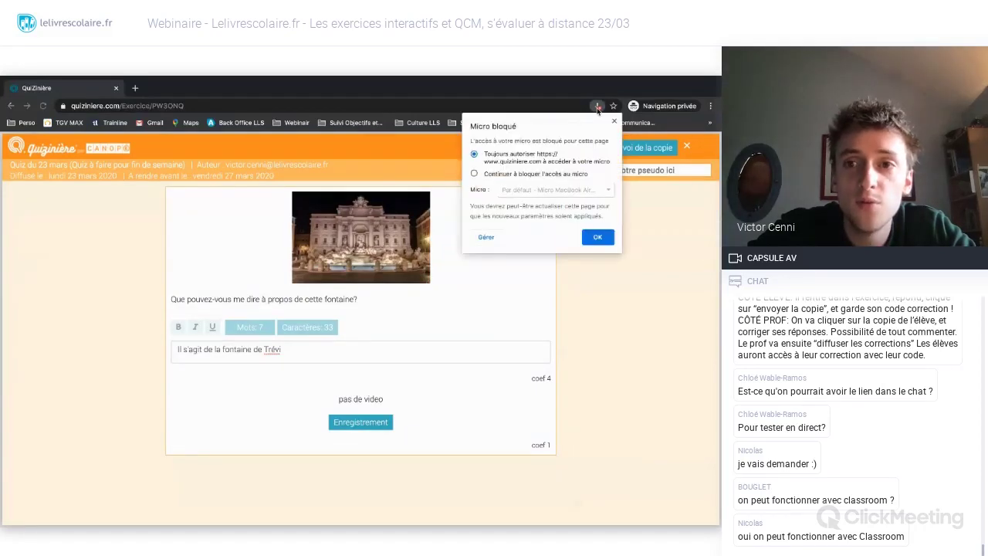
left_click(489, 240)
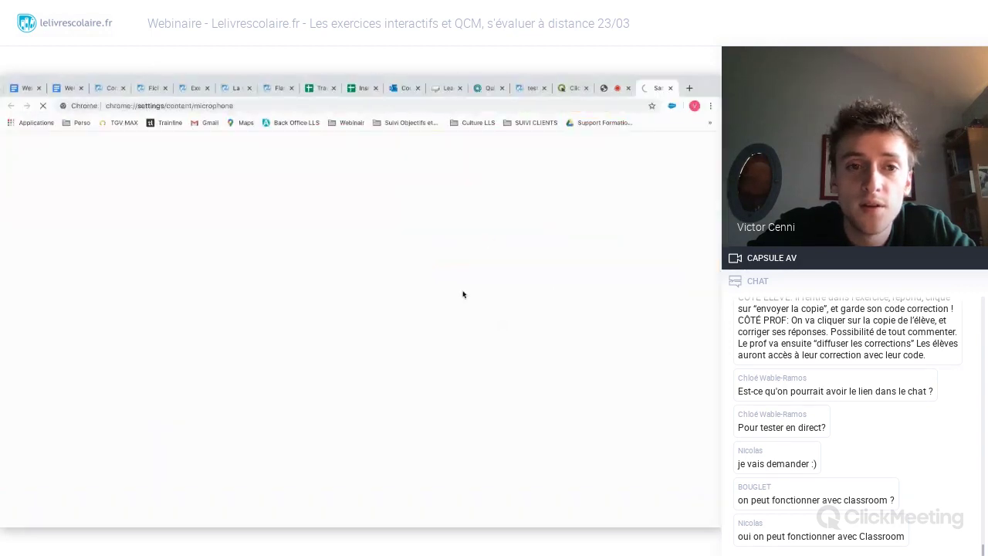
key("ctrl+w")
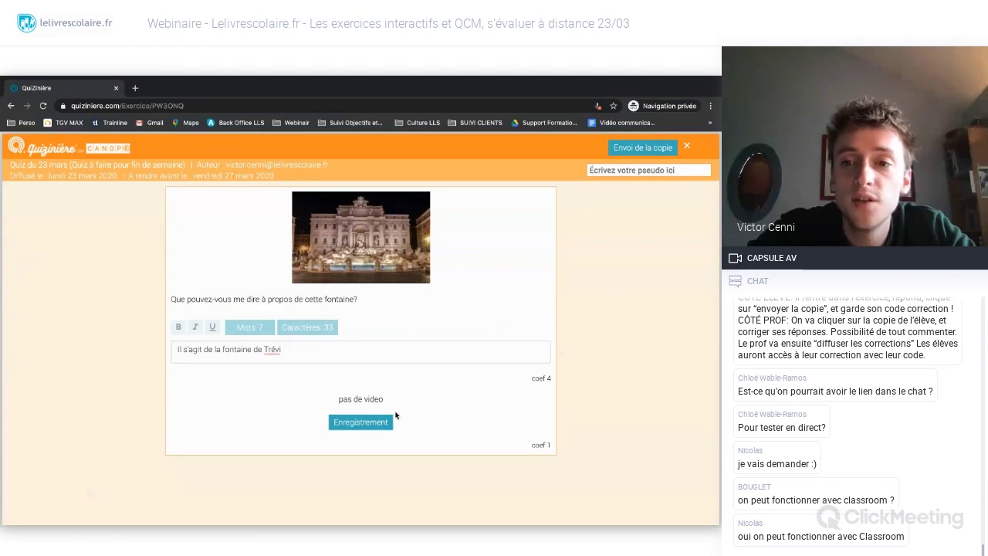
left_click(628, 169)
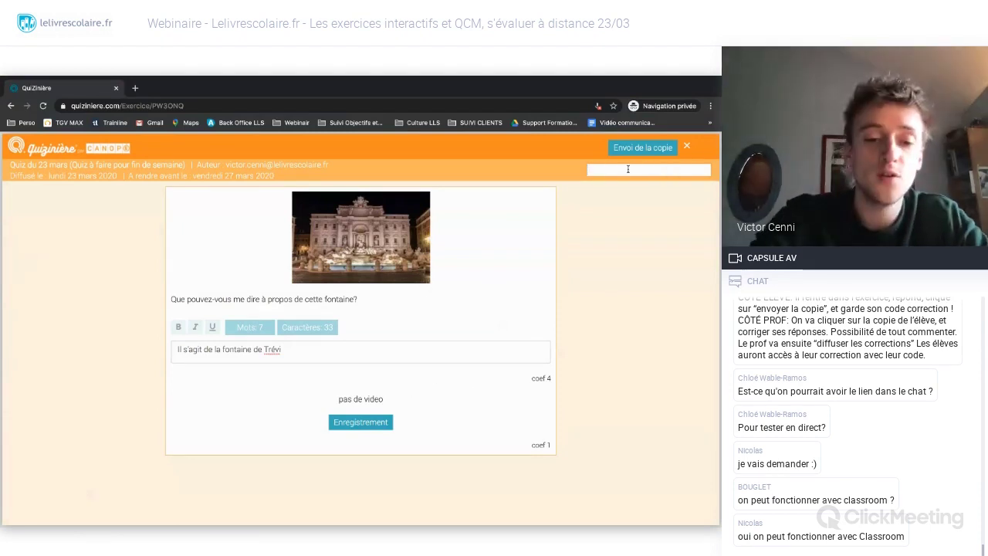
- Sign the copy with a student nickname and send it, confirming with Ok
type("Victop")
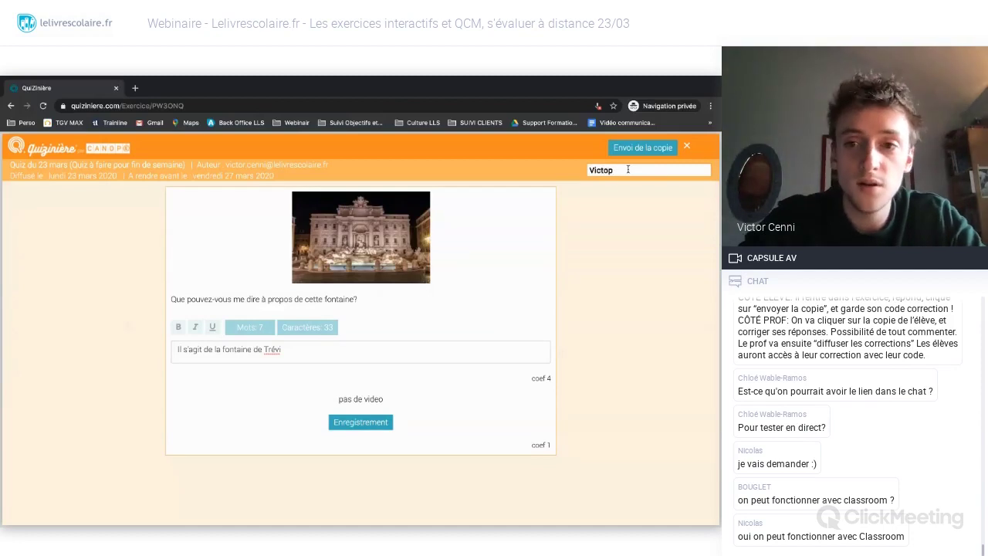
key("BackSpace")
type("r")
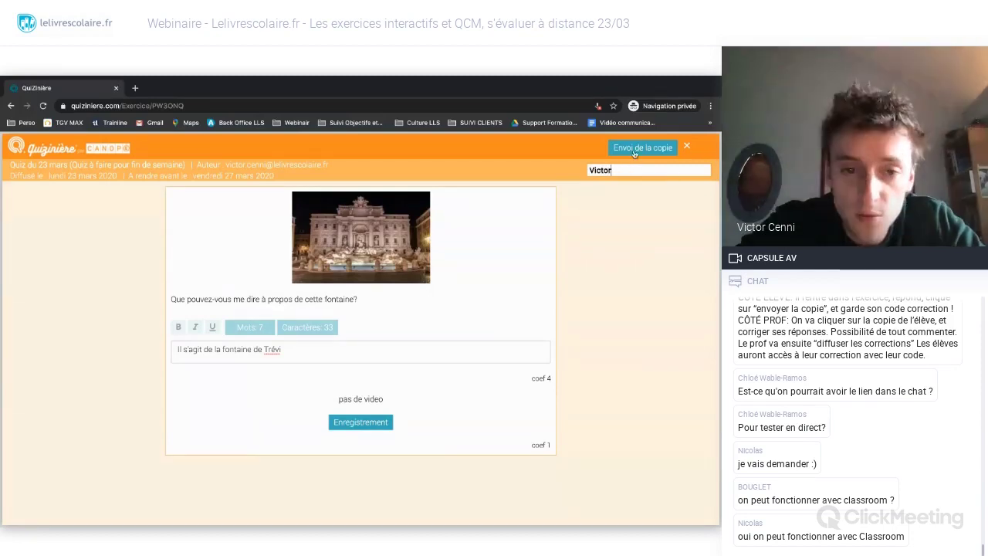
left_click(633, 150)
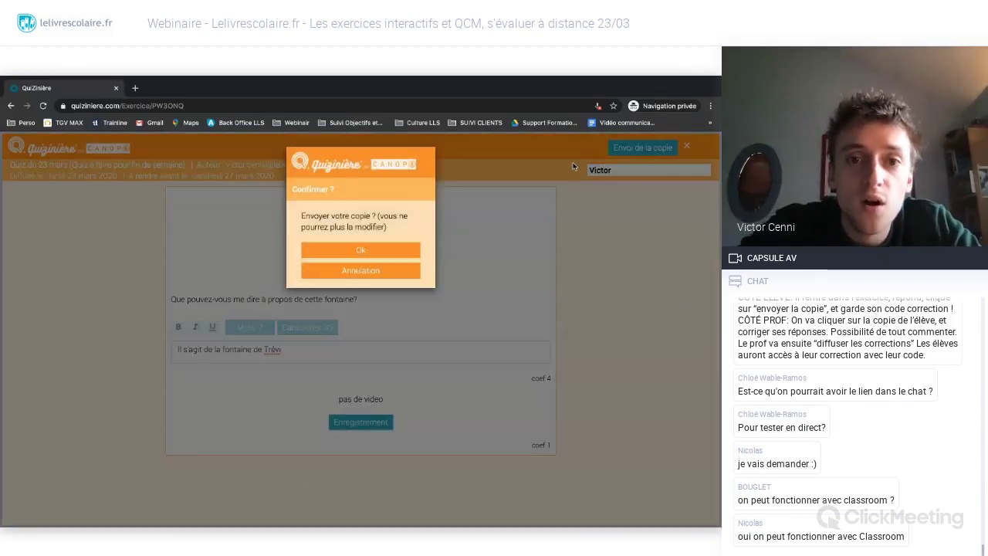
left_click(358, 249)
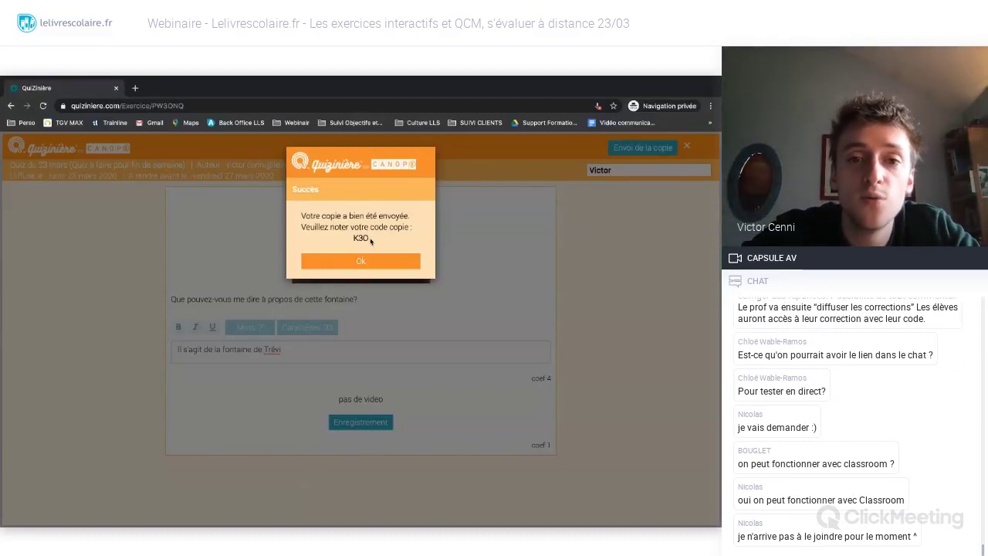
- Select the issued copy code to note it, then close the success message
left_click_drag(370, 241, 351, 241)
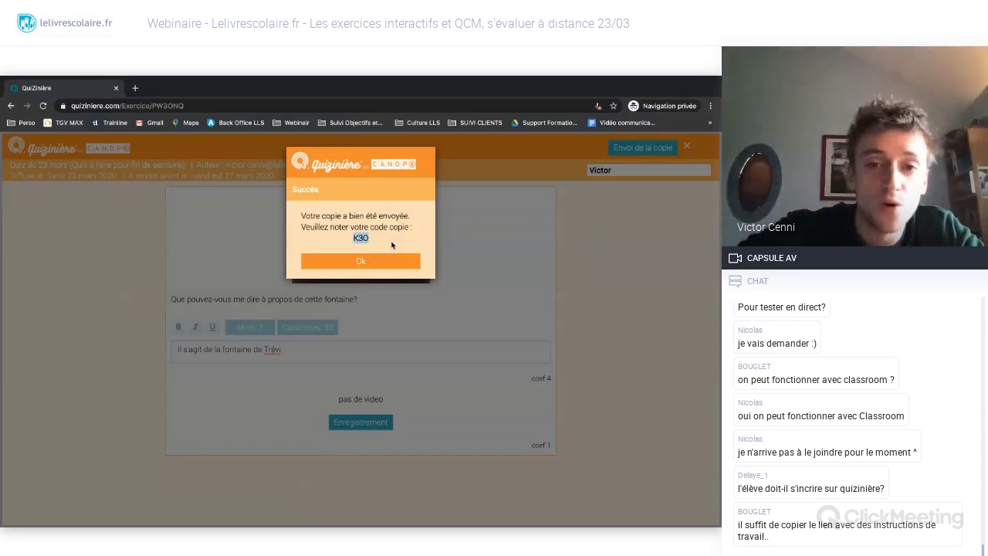
left_click(374, 242)
left_click_drag(374, 242, 353, 239)
left_click(386, 247)
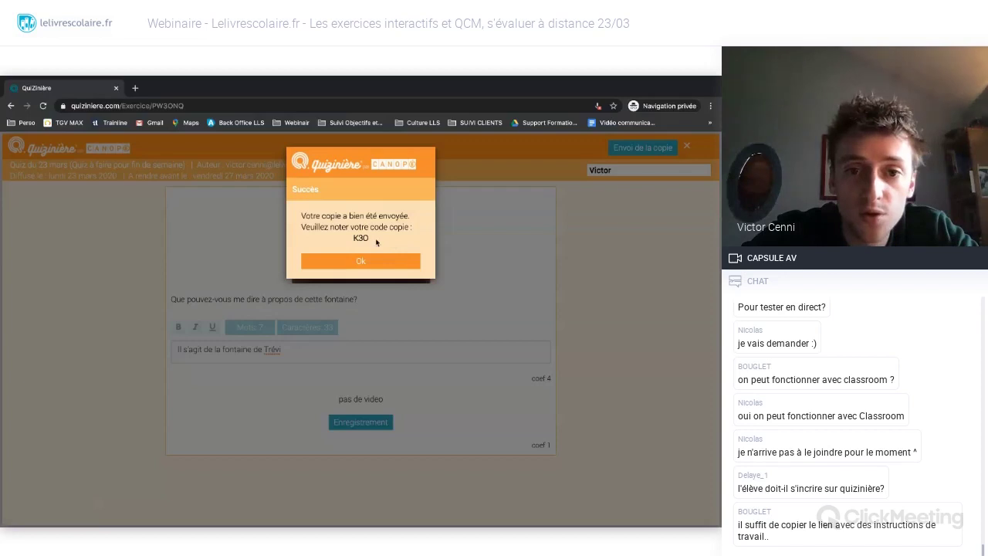
left_click(358, 264)
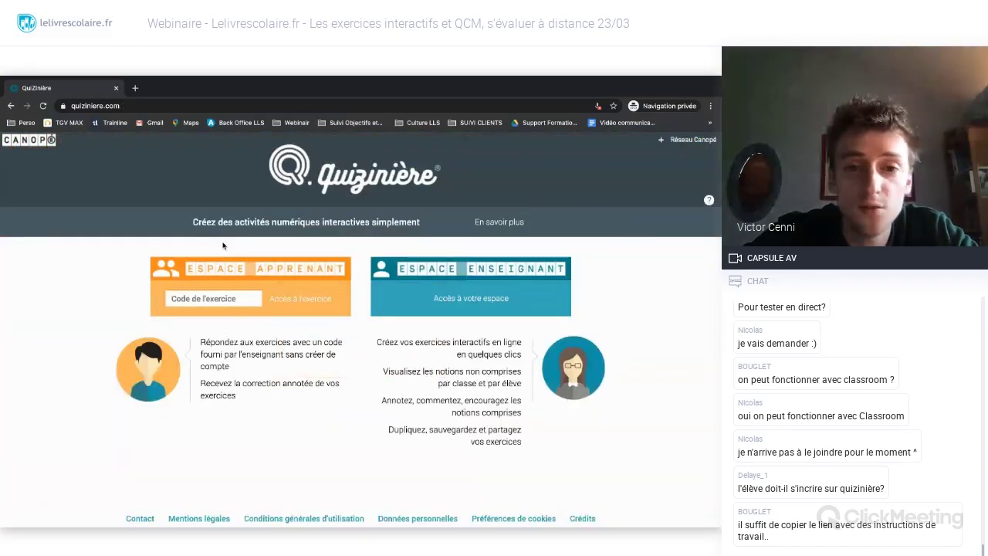
- Switch to the teacher window and open the submitted copy of 'Quiz à faire pour fin de semaine'
key("ctrl+Left")
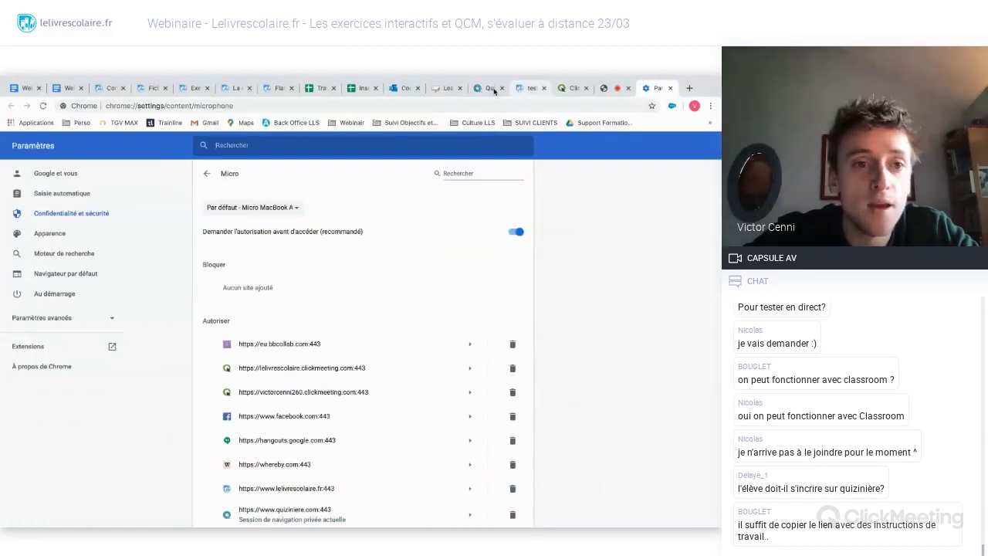
key("ctrl+shift+Tab")
key("ctrl+shift+Tab")
key("ctrl+shift+Tab")
key("ctrl+shift+Tab")
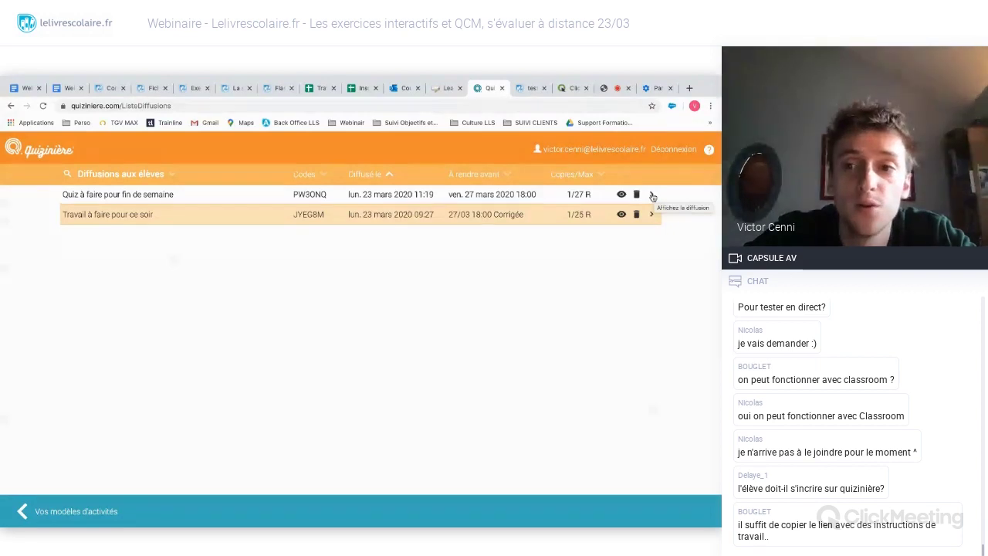
left_click(652, 195)
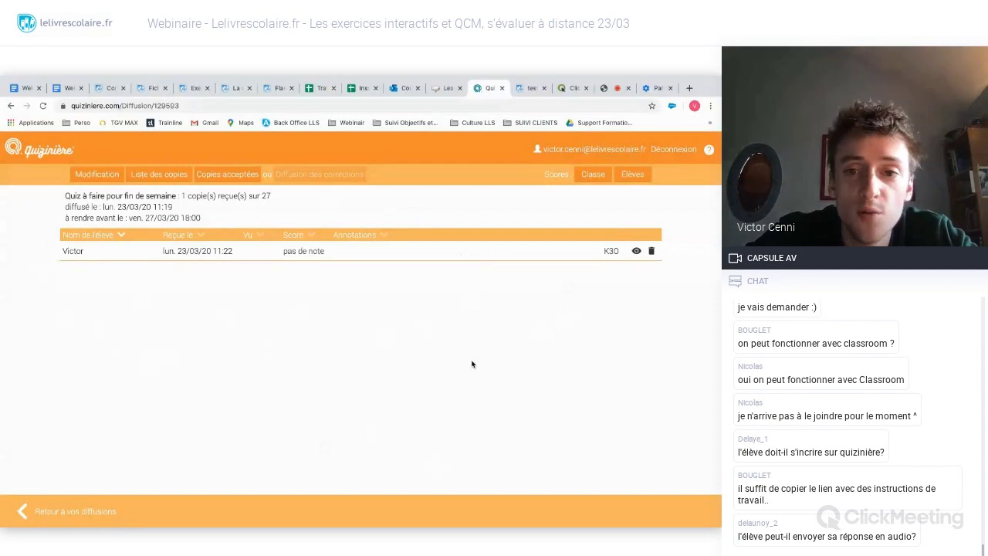
left_click(636, 251)
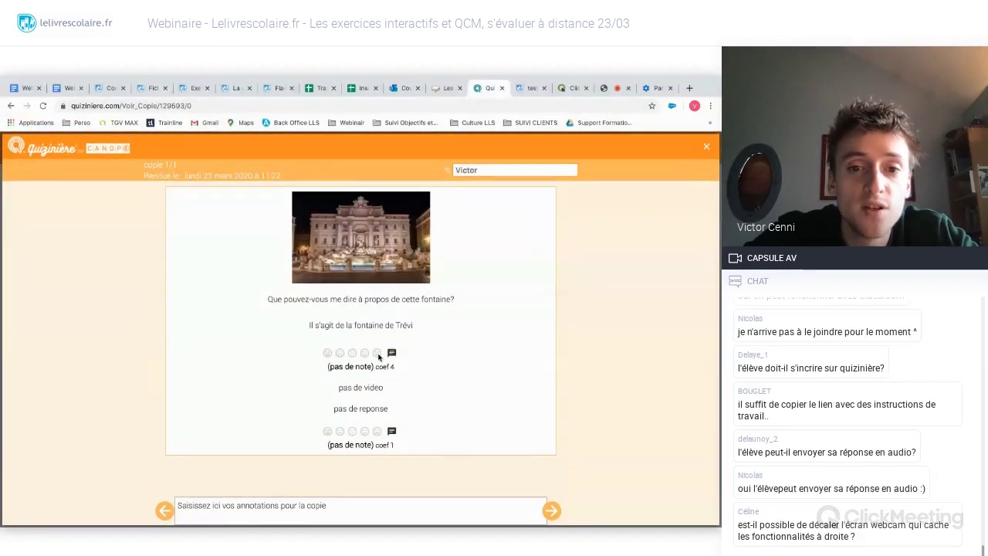
- Rate the fountain answer 50% with the comment 'Bien, mais il faut développer'
left_click(340, 353)
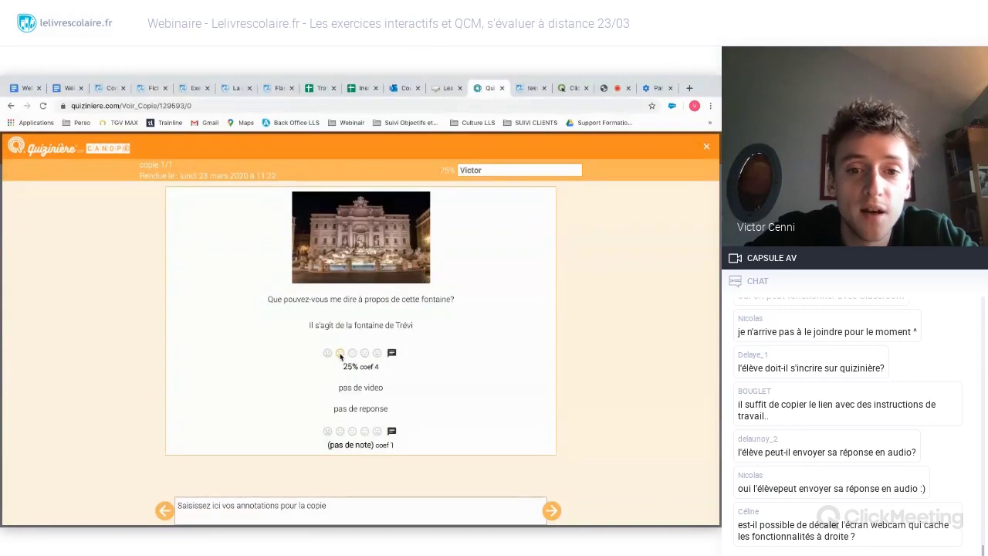
left_click(352, 353)
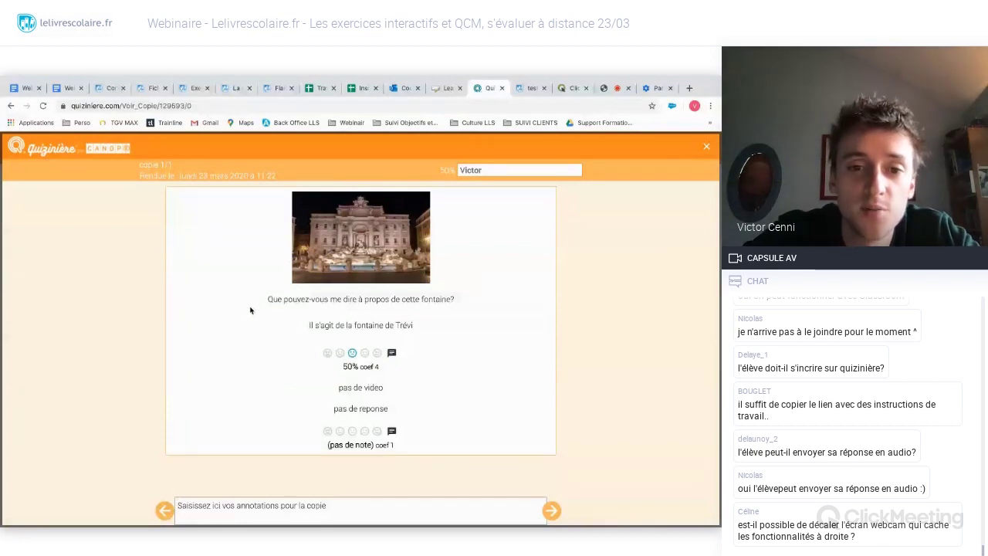
left_click(392, 353)
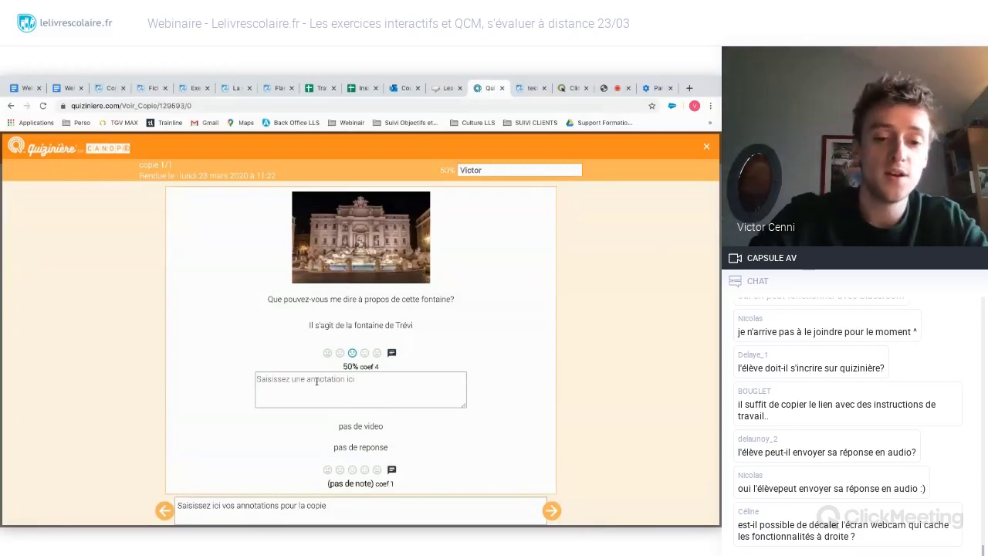
type("Bien")
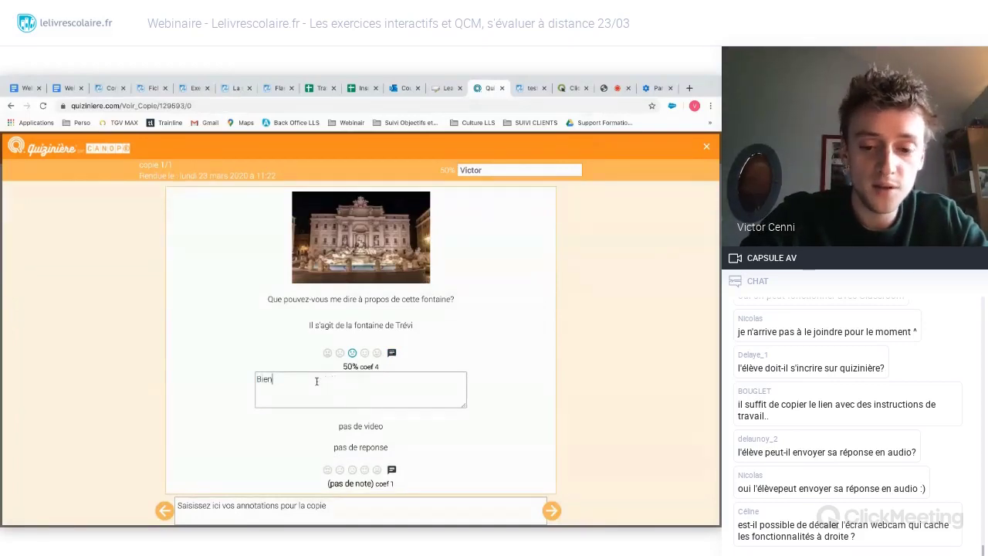
type(", mais ")
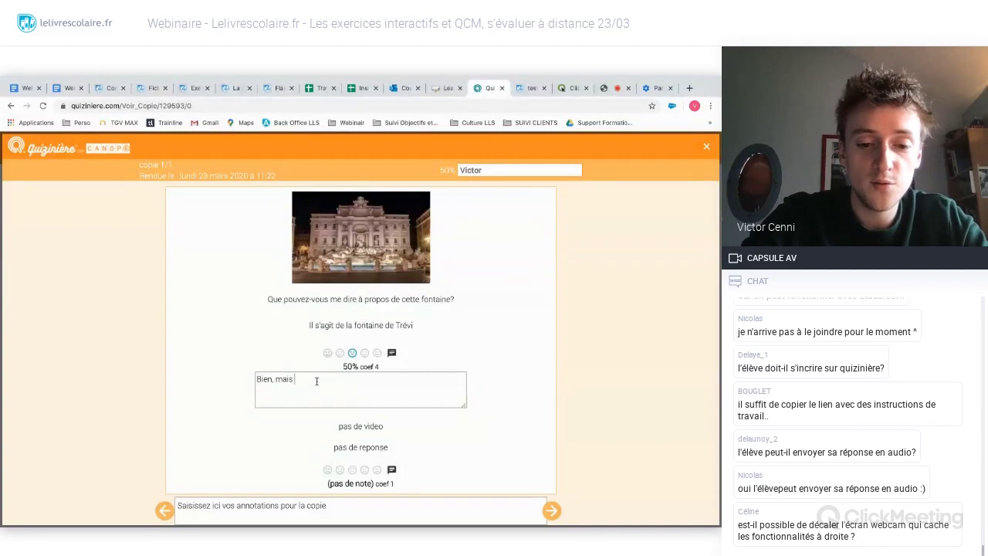
type("il faut dév")
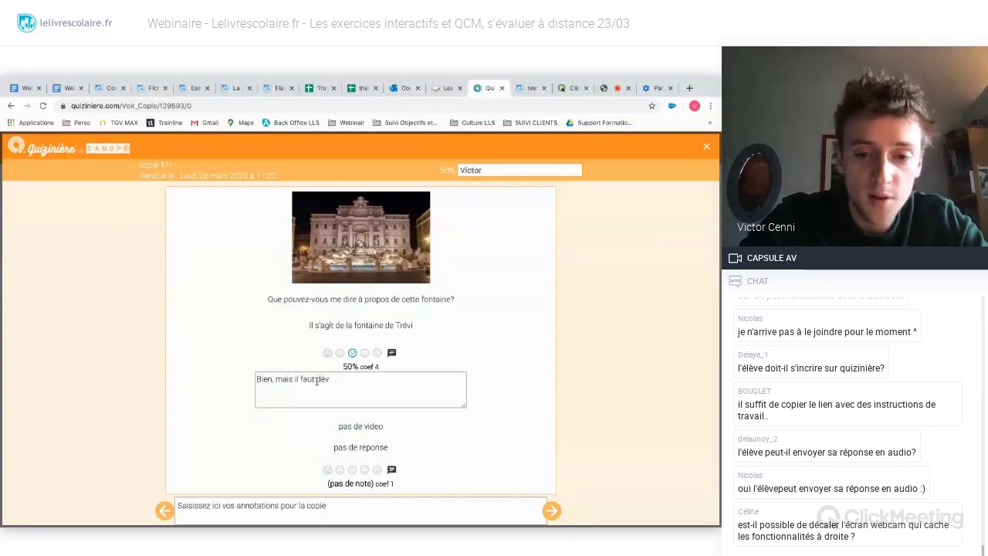
type("elopper")
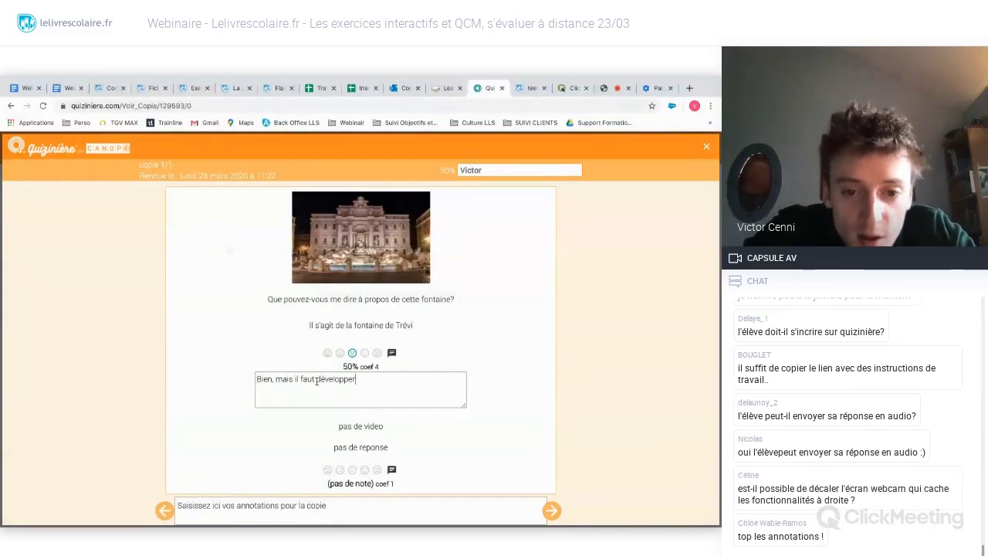
scroll(285, 447, "down", 1)
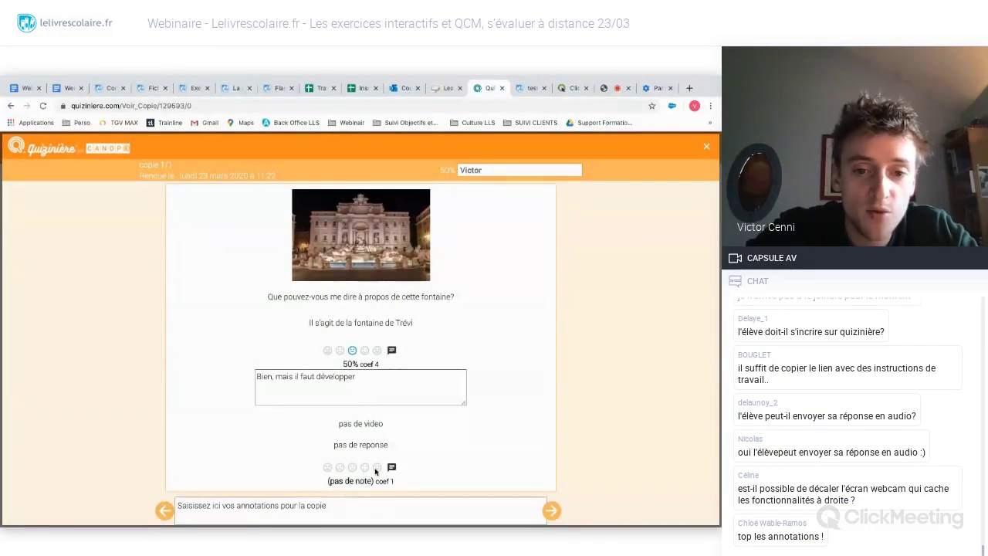
- Rate the audio question 100% with the comment 'Très bien'
left_click(377, 467)
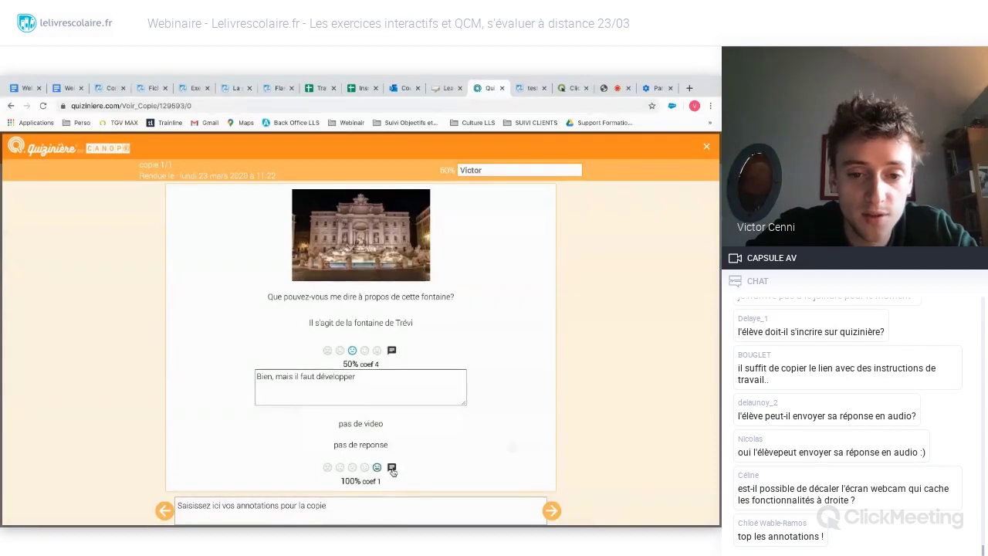
left_click(391, 467)
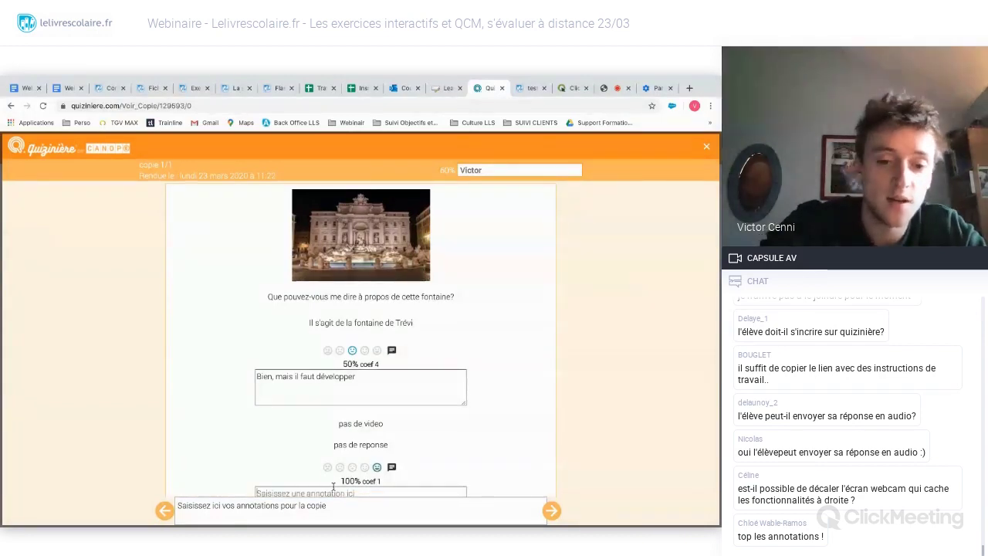
type("Très bien")
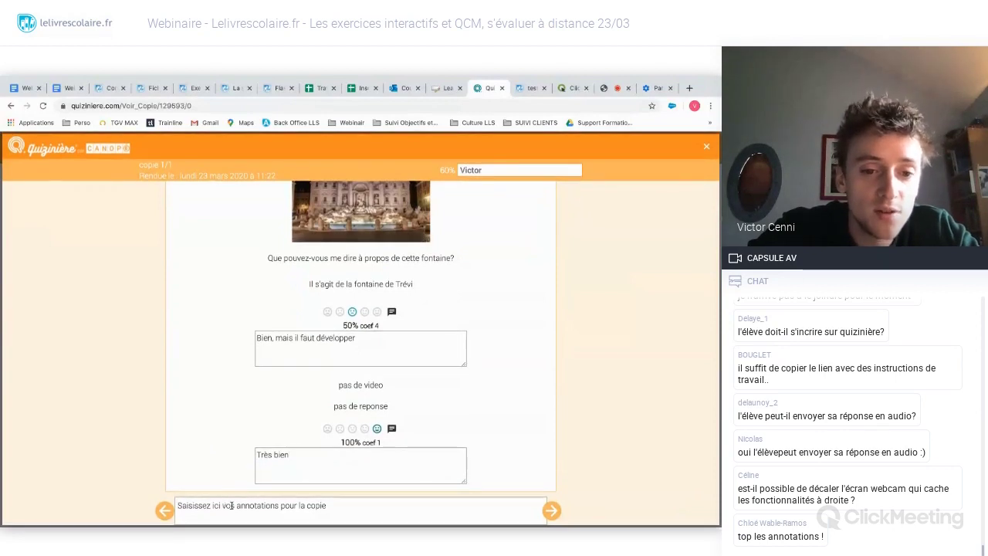
- Add the overall annotation 'Très bien, mais revoir la fontaine de Trévi' and go to the next copy
left_click(340, 513)
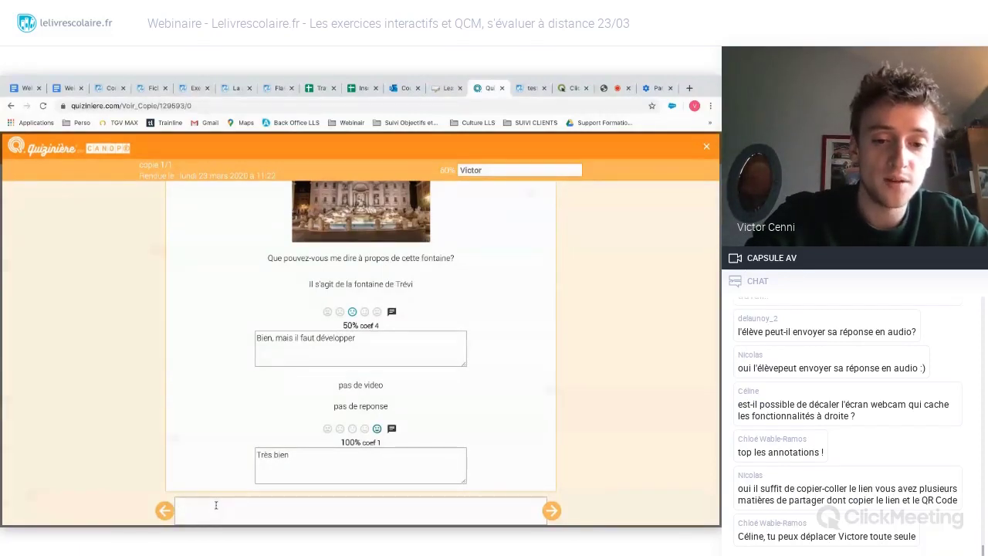
type("Très bien,")
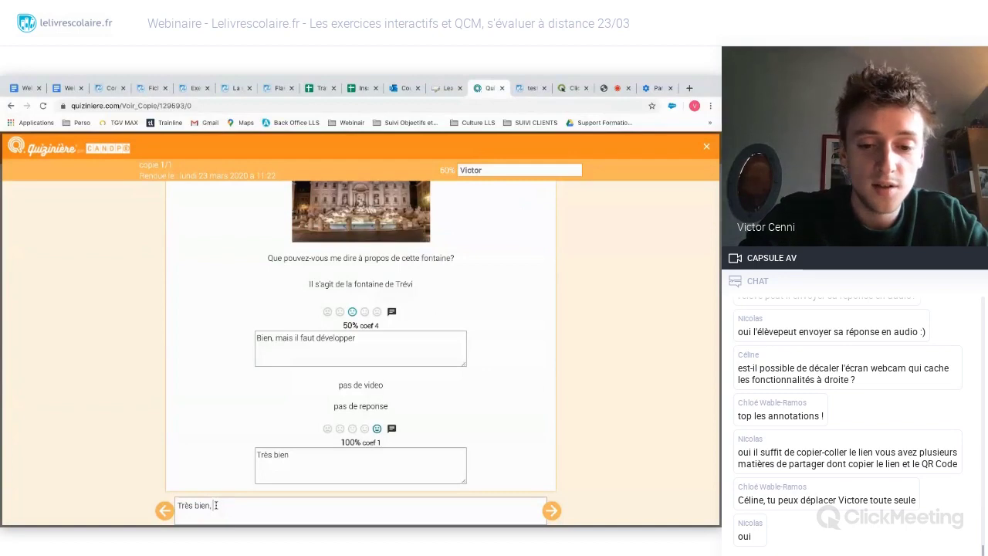
type(" mais revoir")
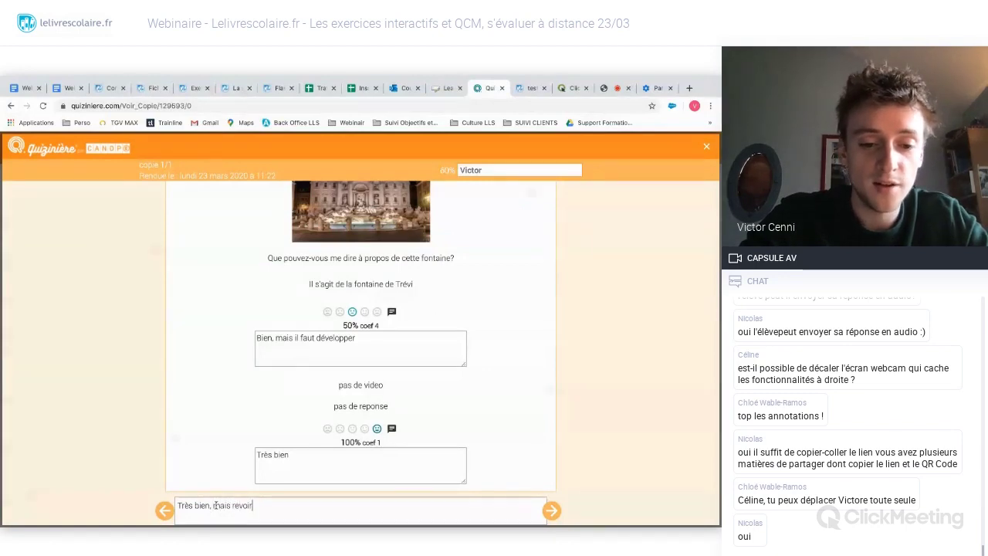
type(" la fontaine de Trévi")
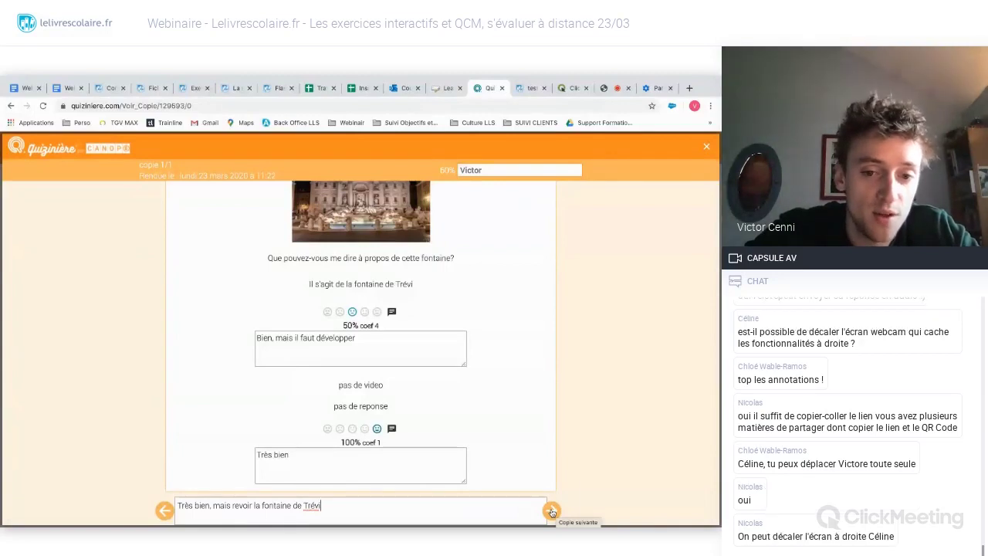
left_click(551, 511)
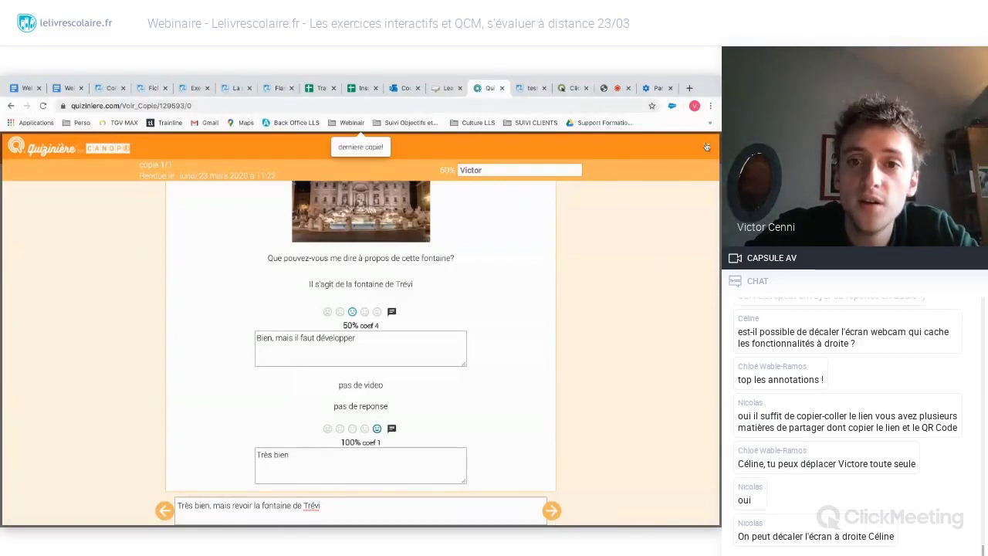
- Close the graded copy, make corrections available, and highlight the copy's code
left_click(707, 148)
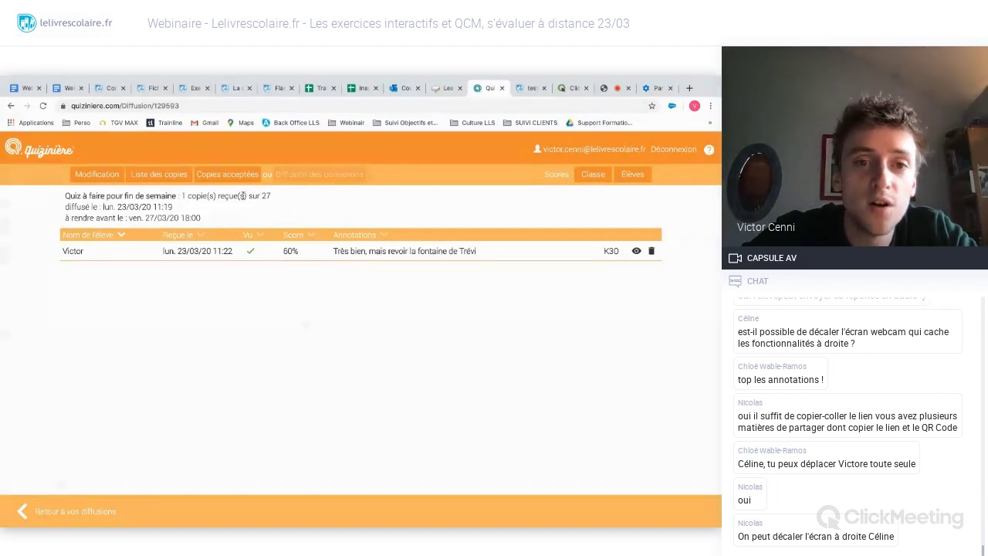
left_click(249, 176)
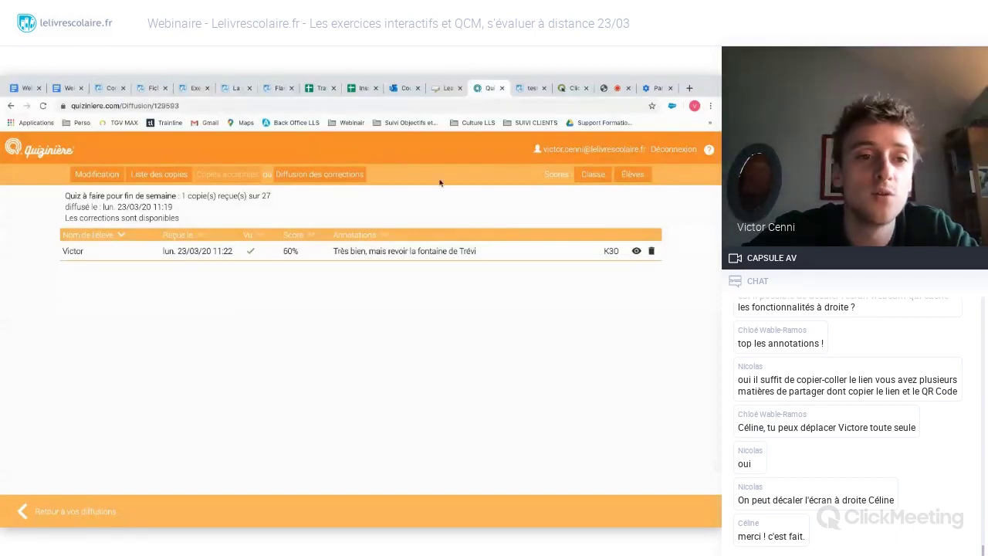
left_click_drag(64, 219, 186, 218)
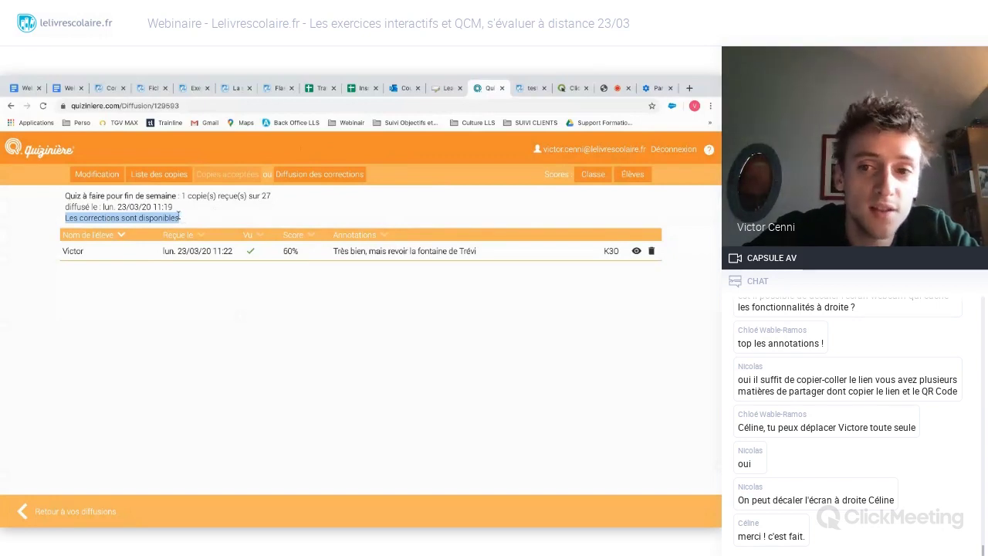
left_click(183, 220)
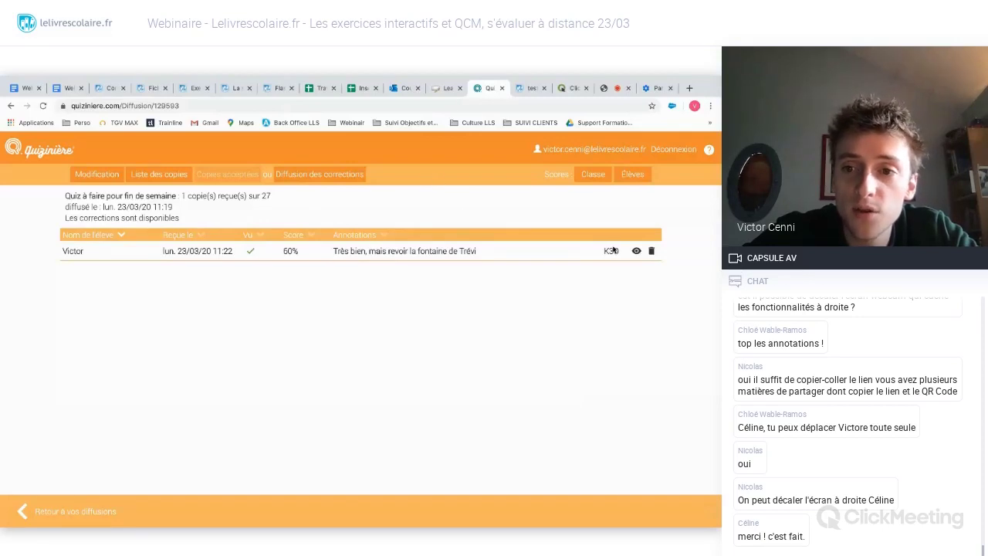
left_click_drag(620, 253, 605, 253)
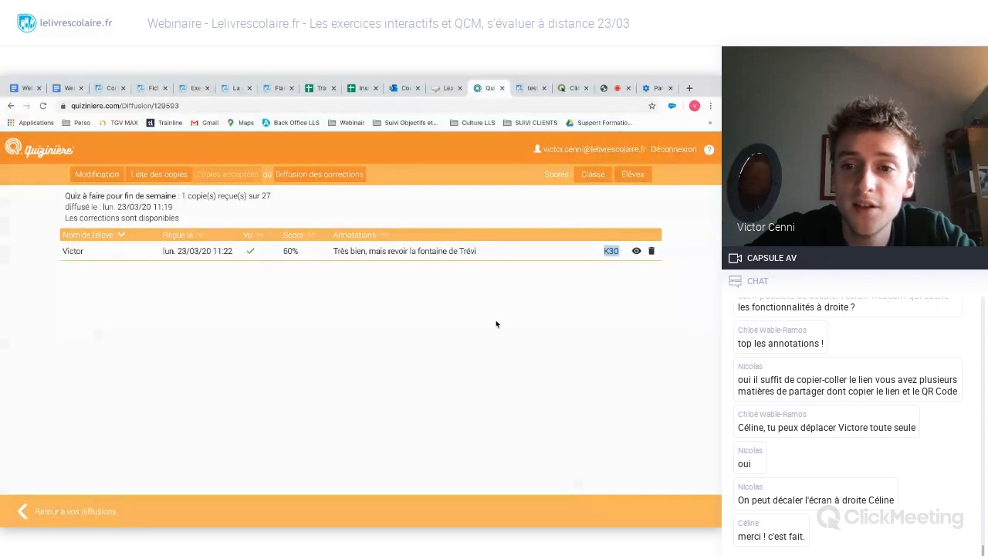
left_click(509, 289)
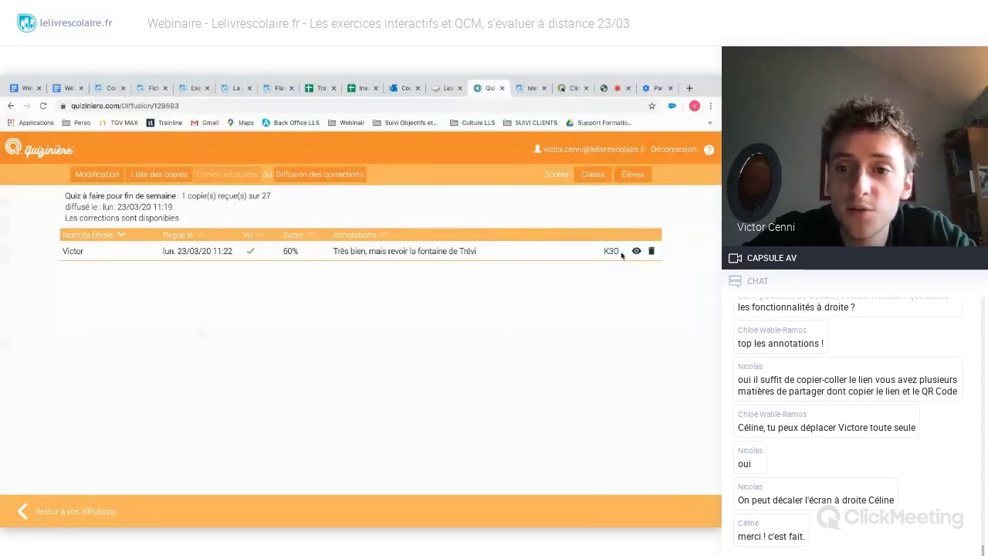
left_click_drag(622, 255, 601, 253)
left_click(484, 320)
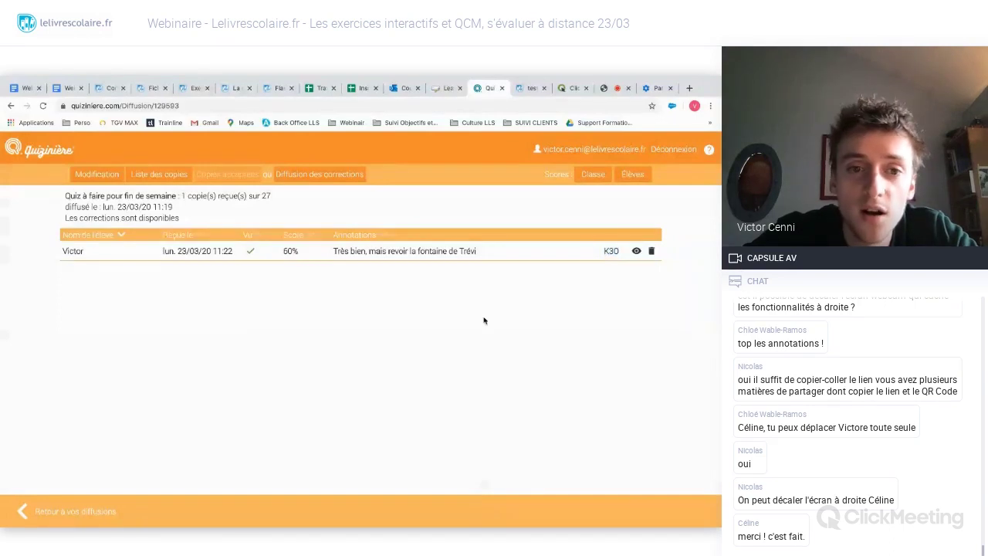
- Glance at the private-window home page, then return to the list of diffusions
key("ctrl+Right")
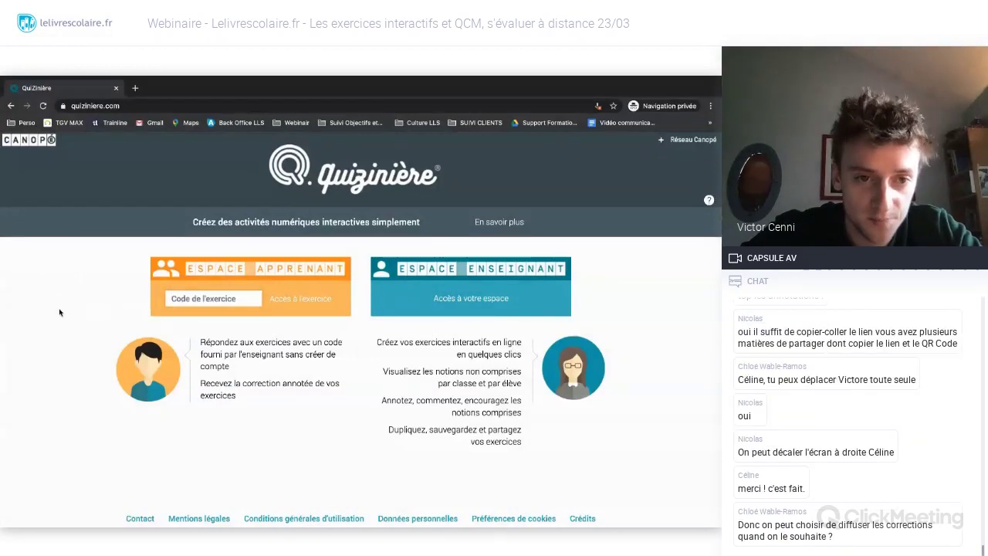
key("ctrl+Left")
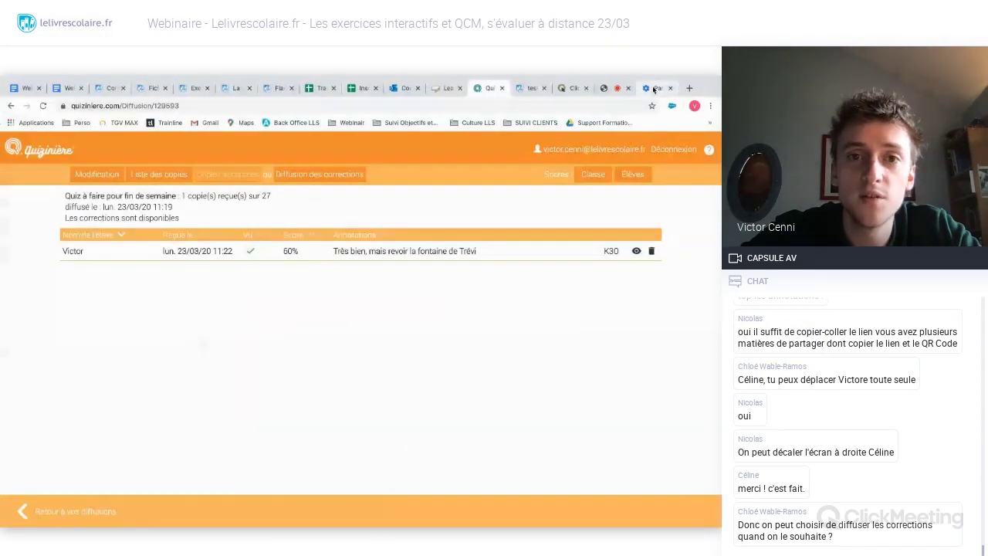
left_click(655, 87)
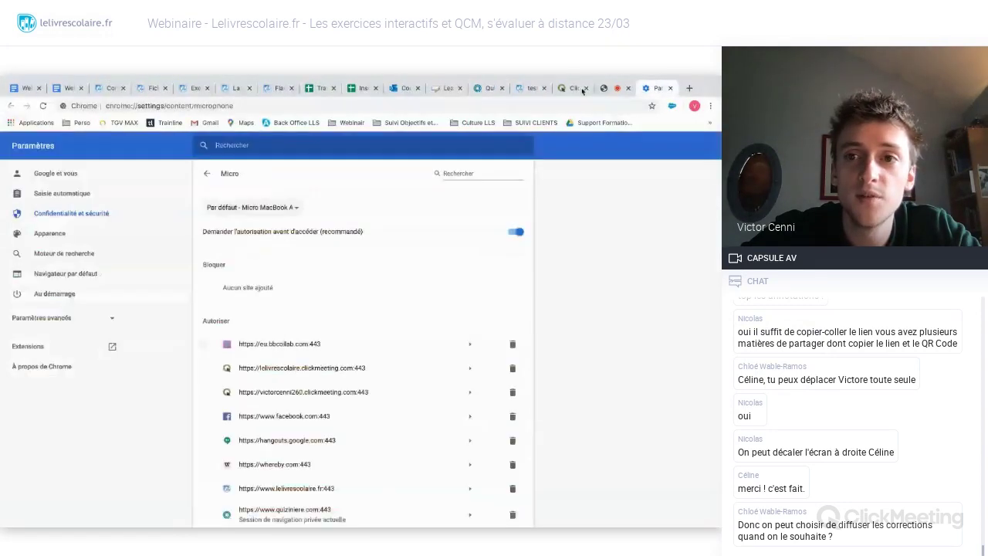
left_click(487, 89)
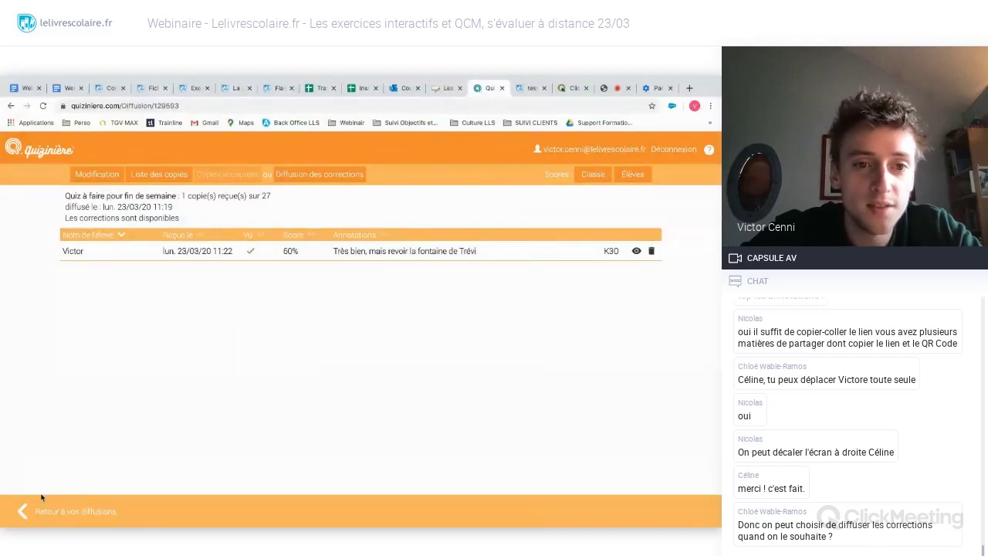
left_click(41, 510)
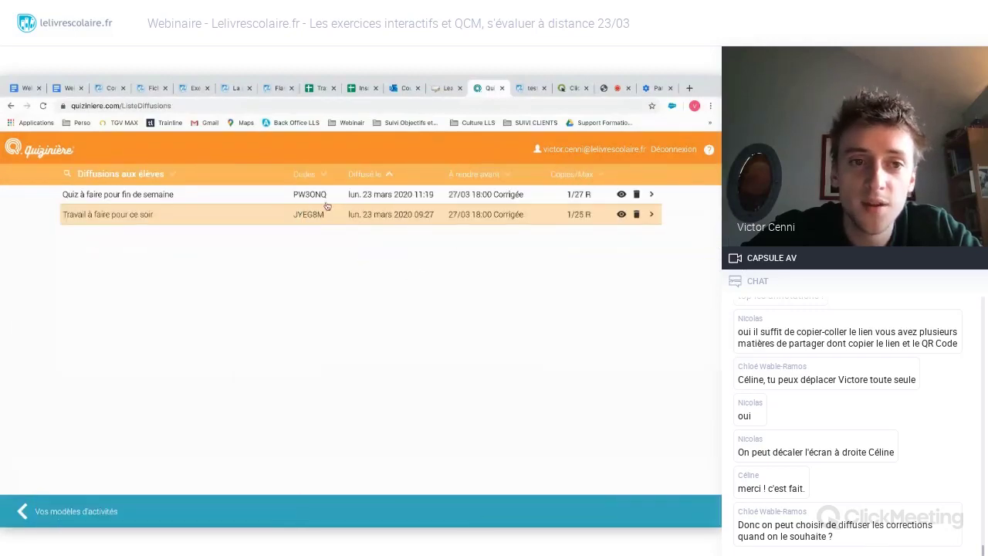
left_click_drag(331, 197, 294, 197)
left_click(294, 196)
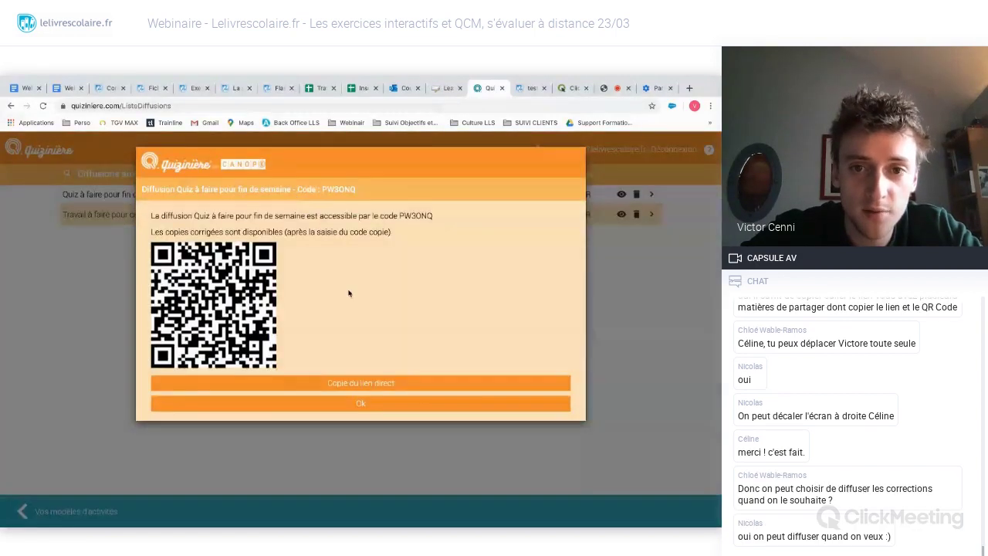
left_click_drag(434, 216, 396, 220)
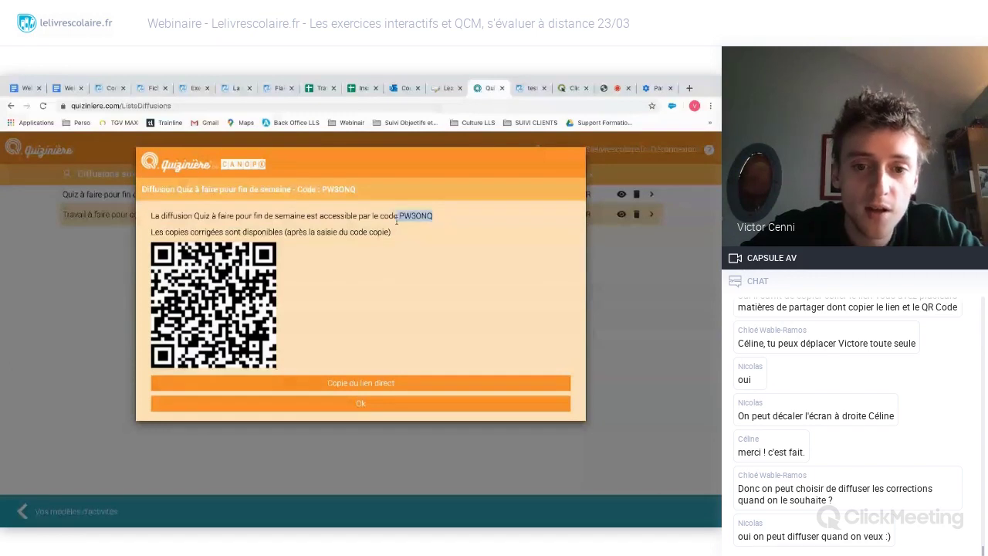
left_click(353, 402)
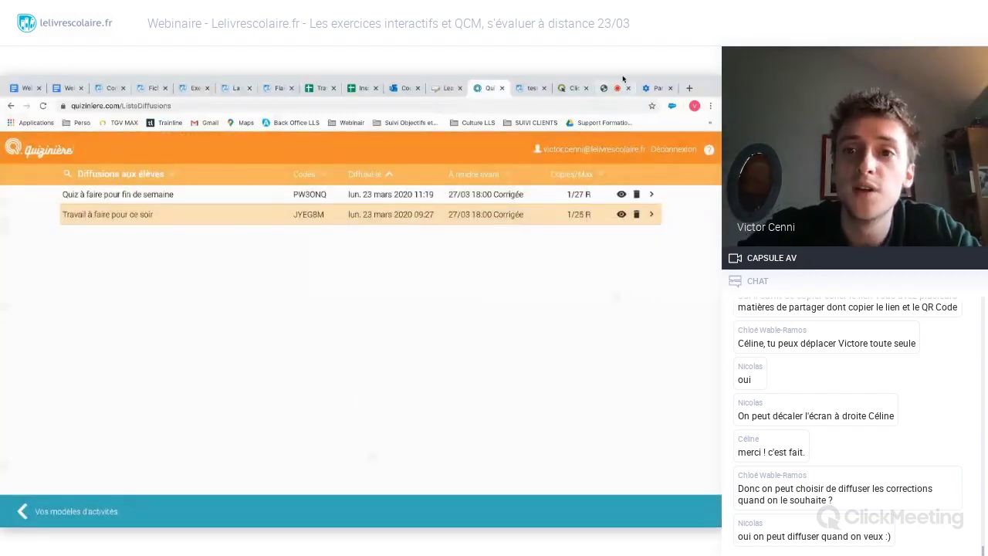
- Move from the teacher tabs to the private window on Quizinière's home page
left_click(529, 88)
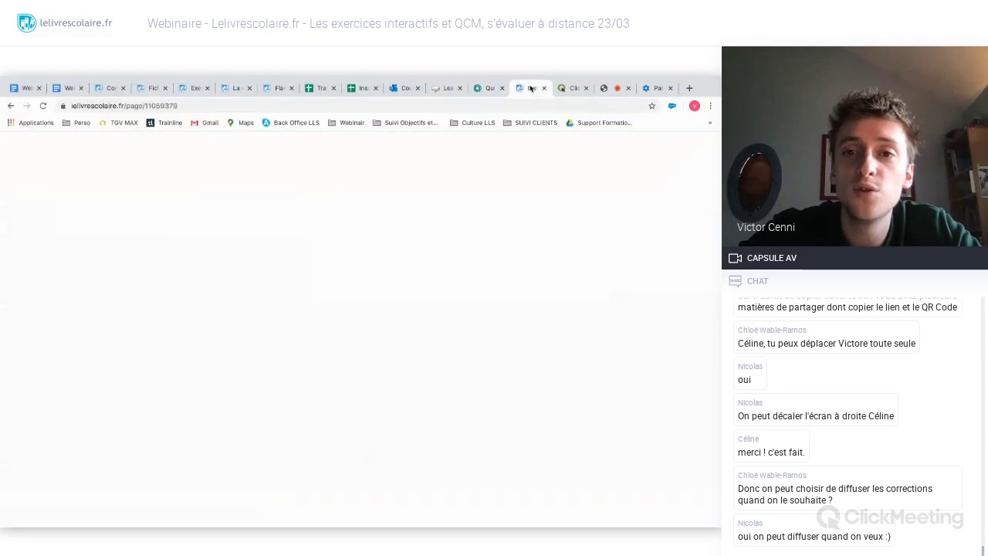
left_click(483, 88)
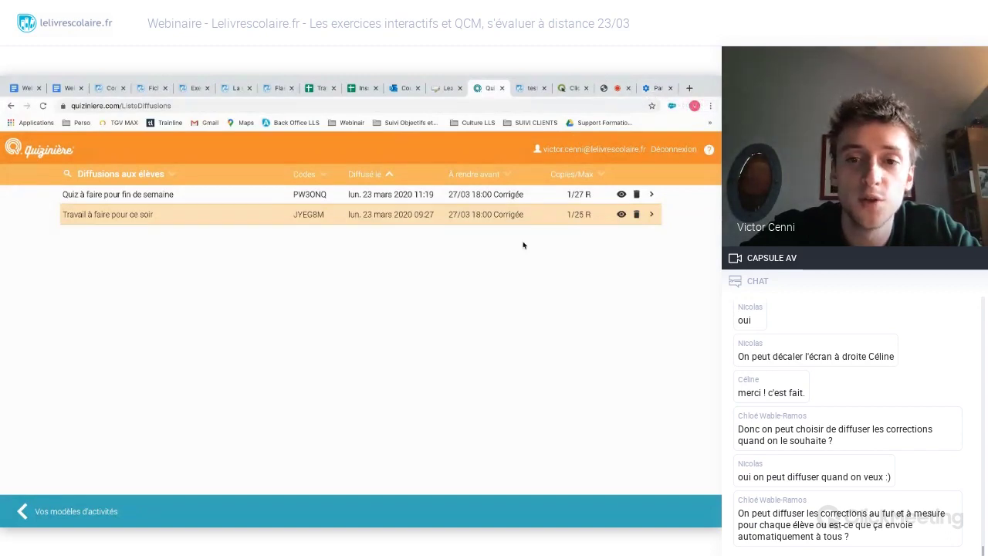
key("ctrl+Right")
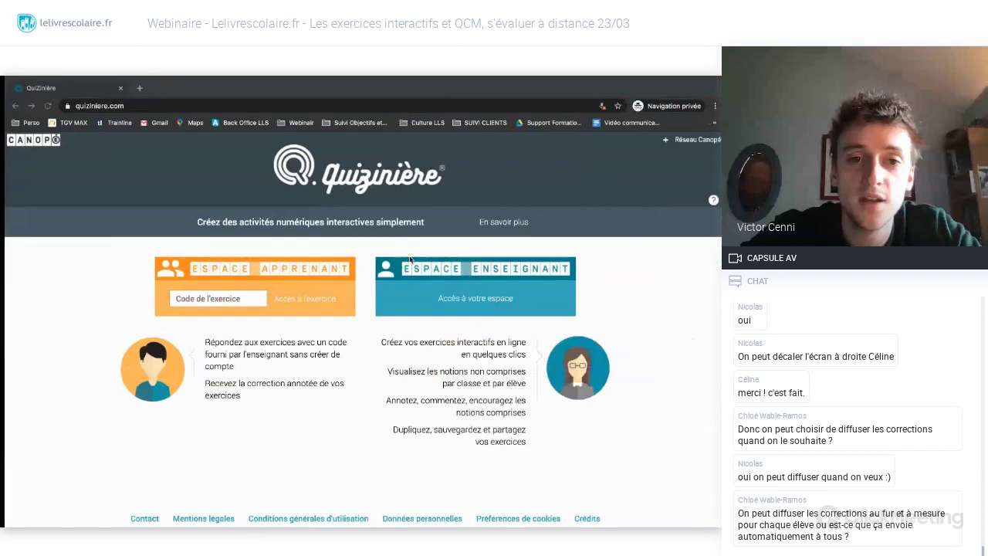
- Enter the quiz and copy code in Espace Apprenant, review the corrected 80% copy, then close it
left_click(249, 290)
type("PW3ONQ")
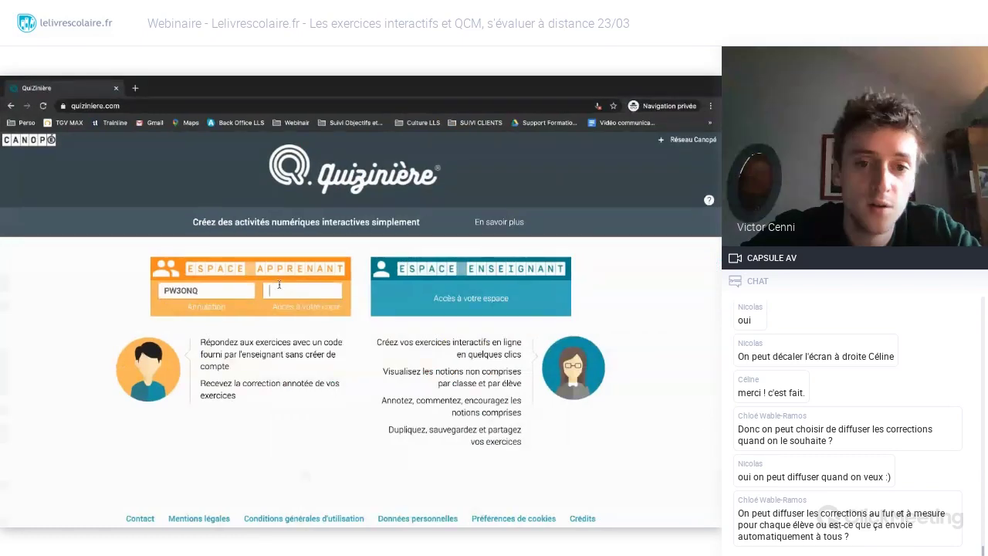
type("K30")
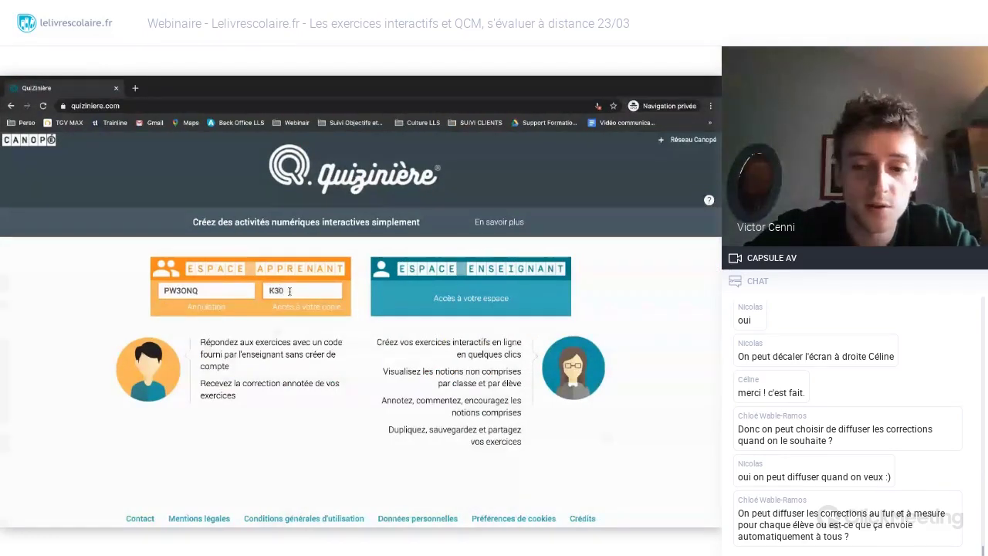
left_click(308, 307)
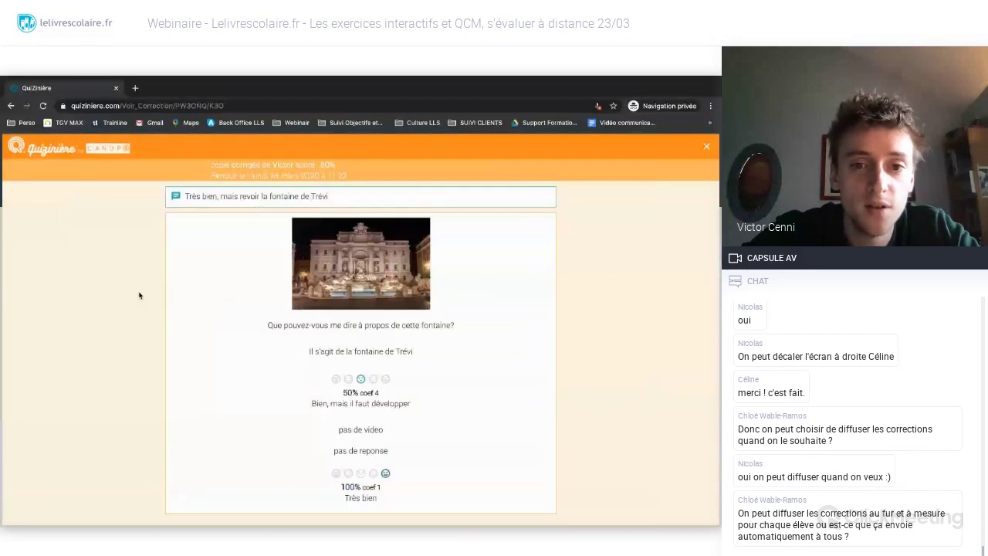
scroll(147, 291, "down", 1)
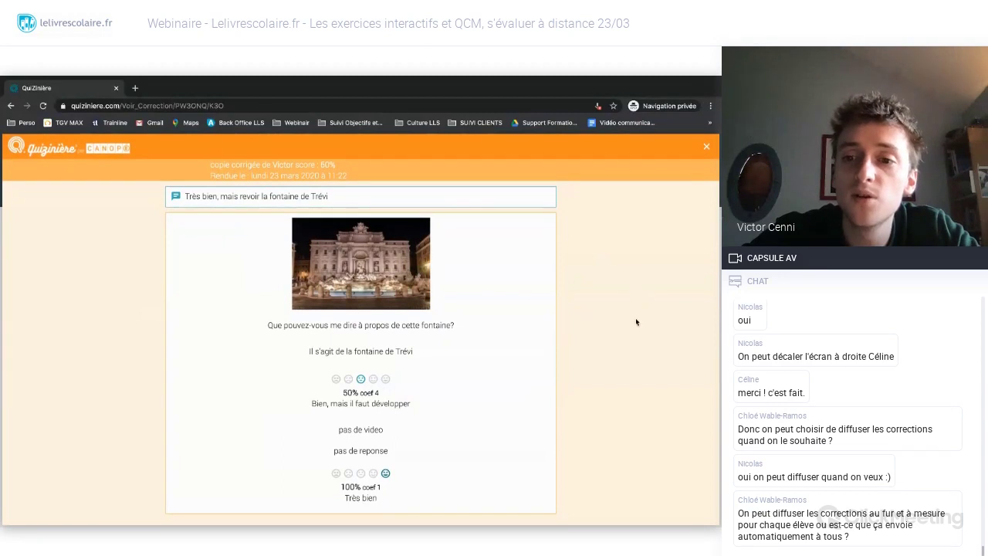
scroll(637, 316, "up", 1)
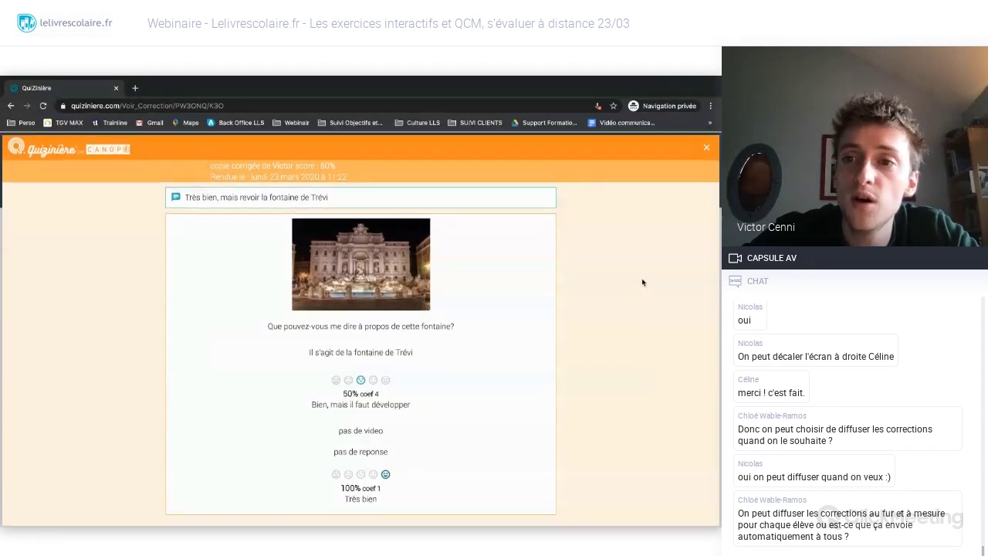
left_click(707, 148)
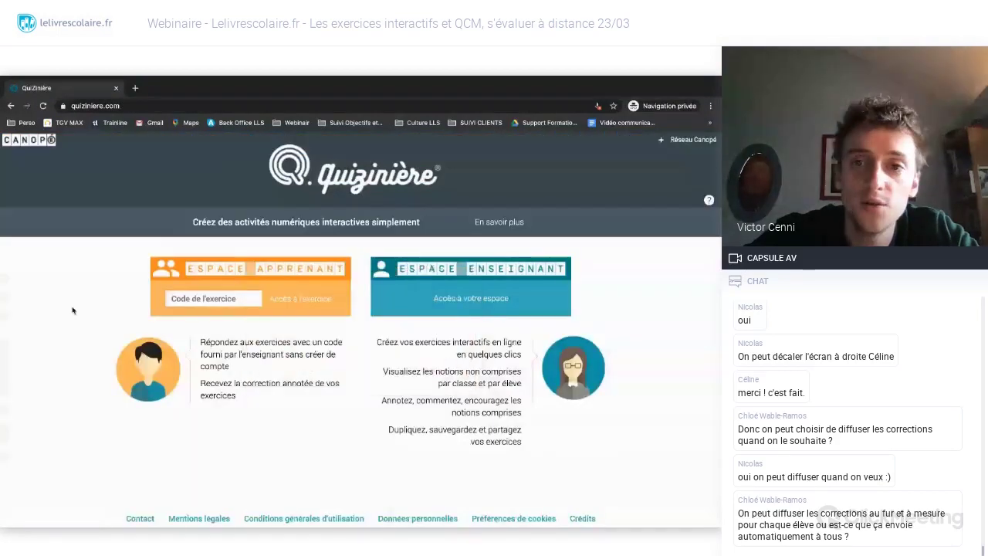
- Return to the Quizinière diffusions list, then switch to the ClickMeeting screen-sharing page
key("alt+Tab")
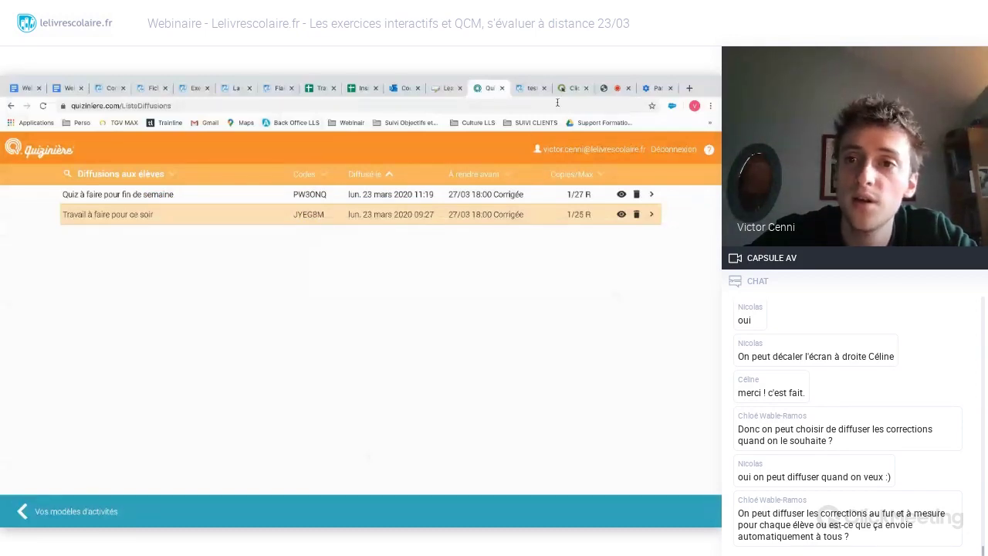
left_click(610, 91)
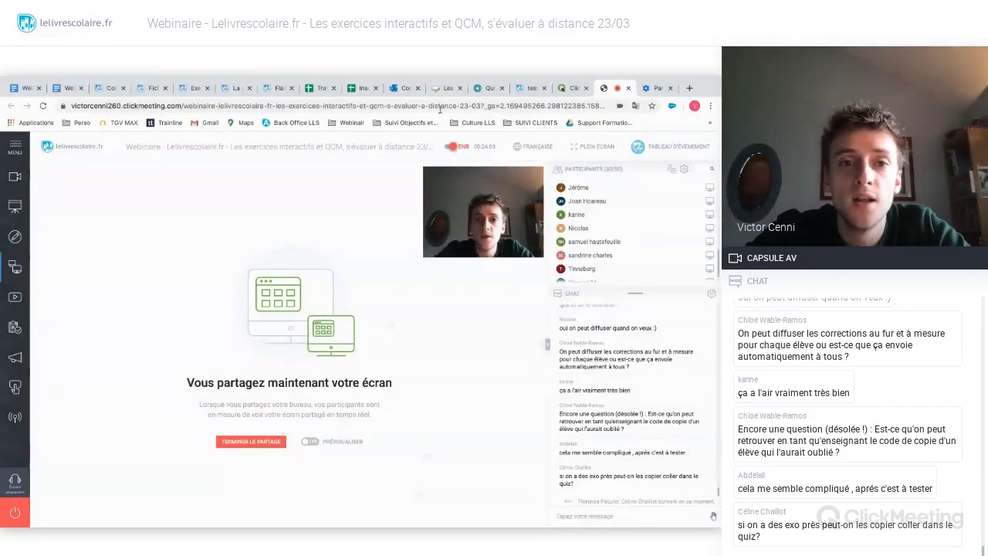
- Switch back to Quizinière and open the results of 'Travail à faire pour ce soir'
left_click(487, 87)
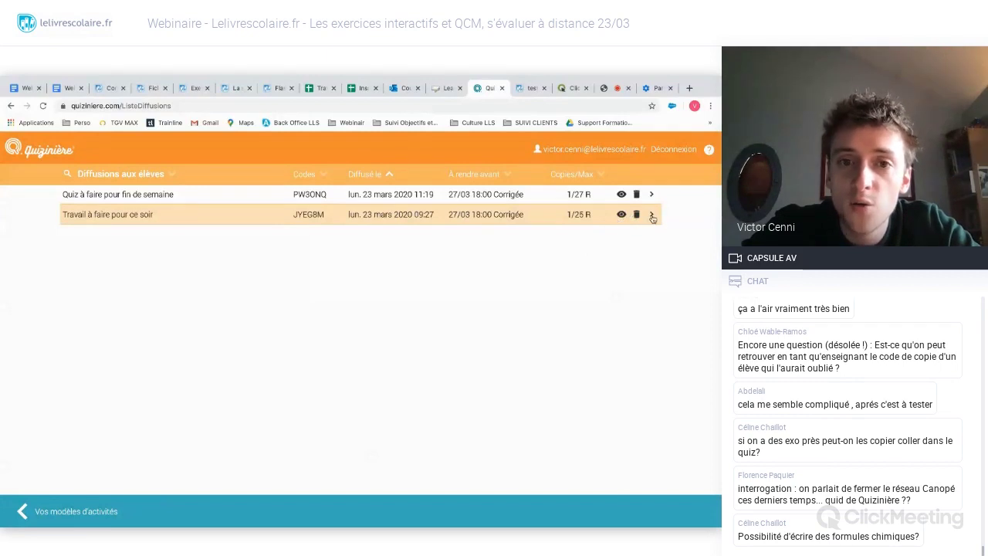
left_click(652, 217)
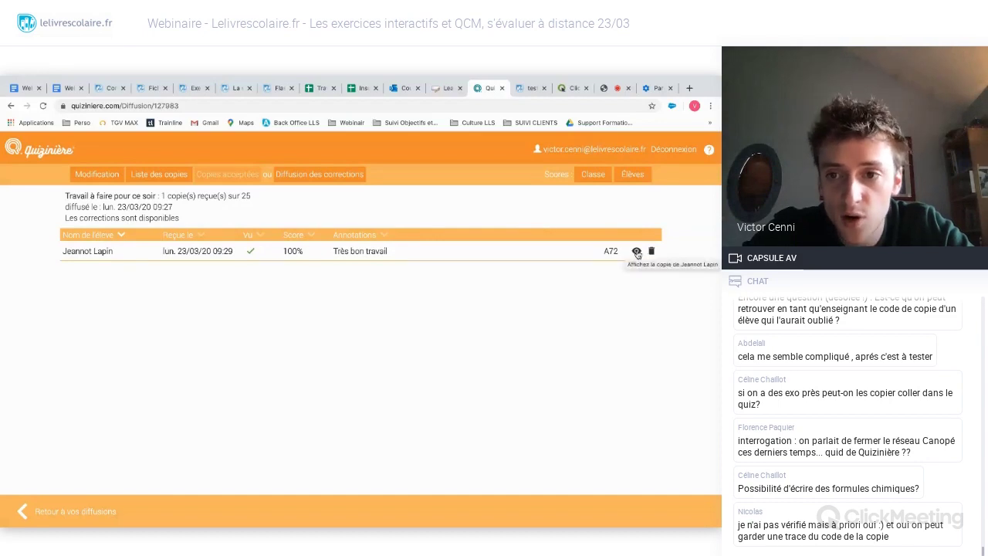
- In the student's copy, append ', mais développe' to the fountain answer's comment, then close the copy
left_click(636, 252)
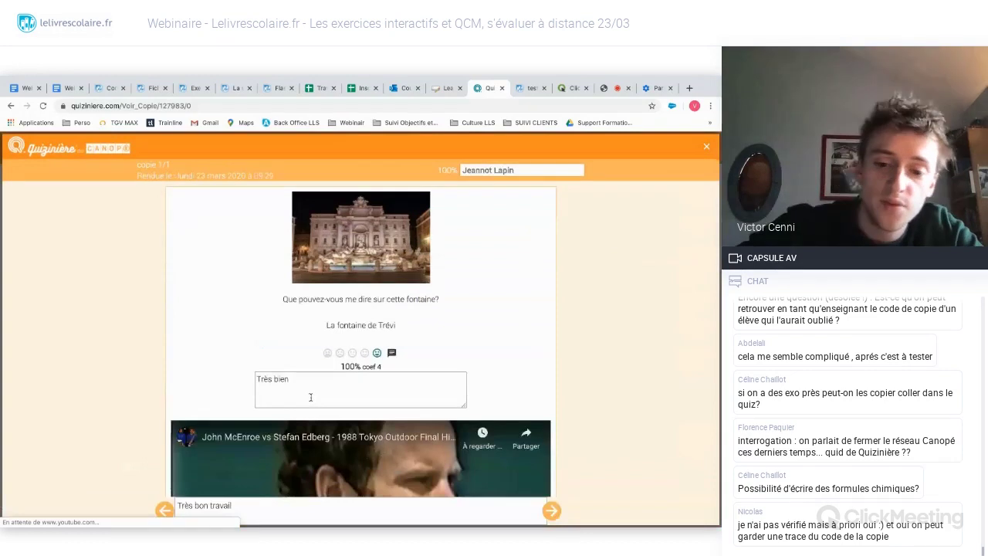
left_click(310, 397)
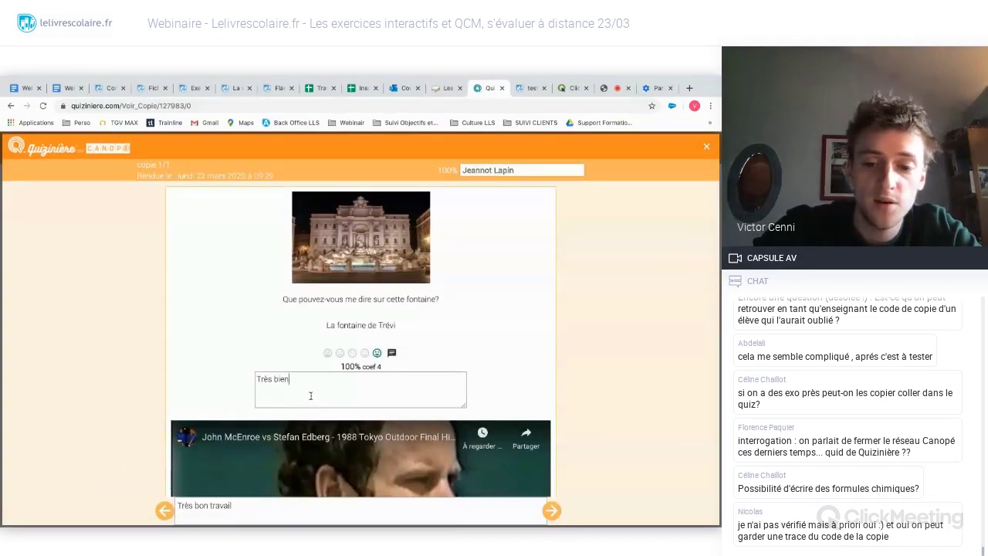
type(",,")
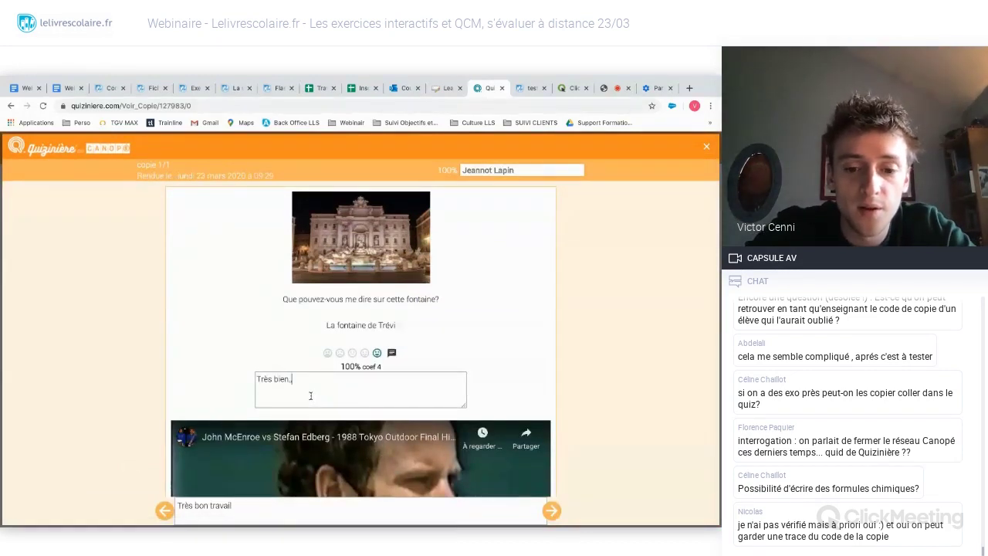
type(" mais dév")
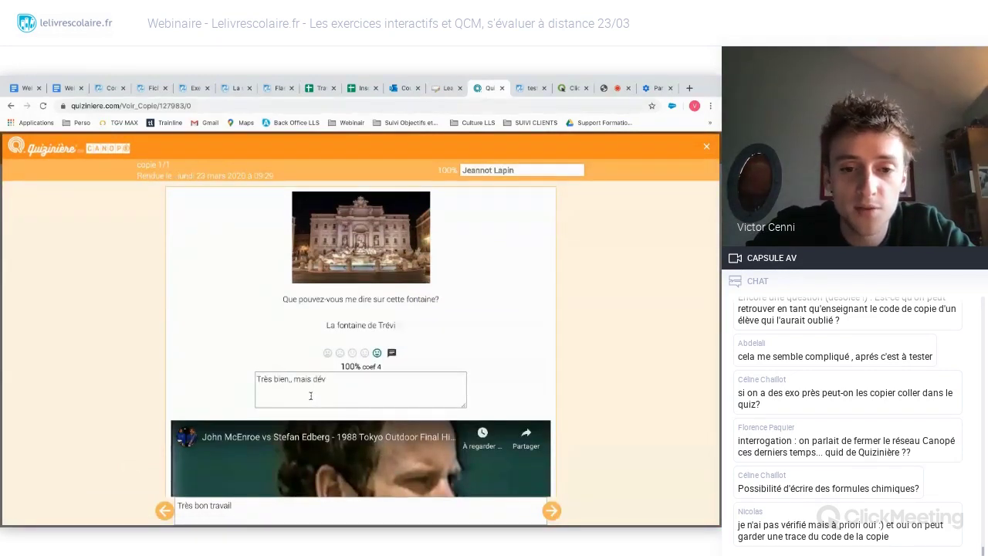
type("elopper")
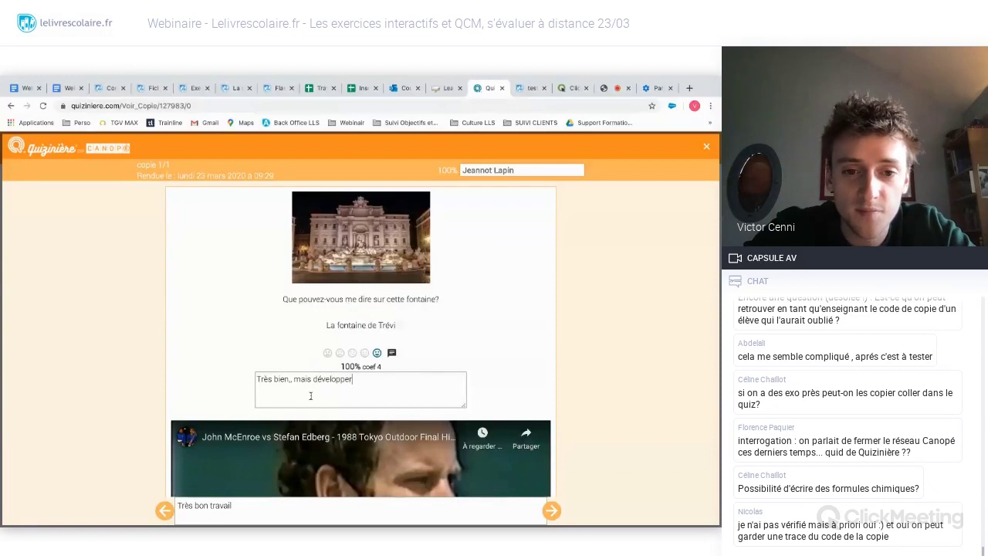
scroll(368, 378, "down", 3)
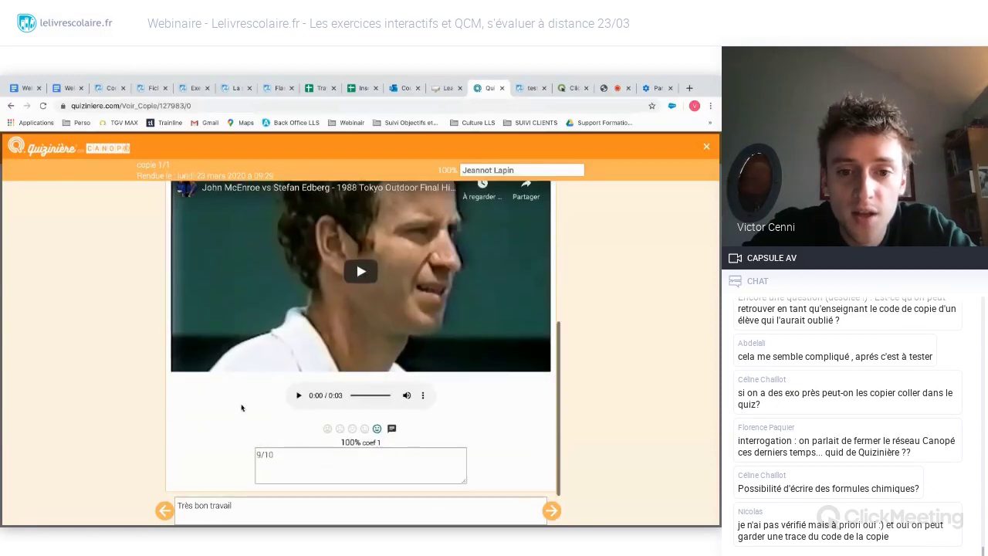
left_click(298, 456)
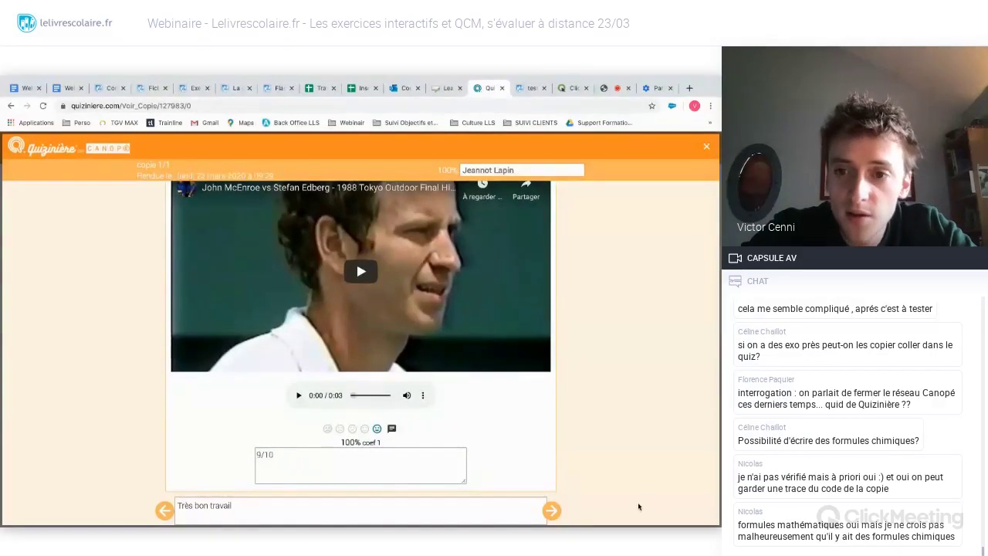
left_click(708, 146)
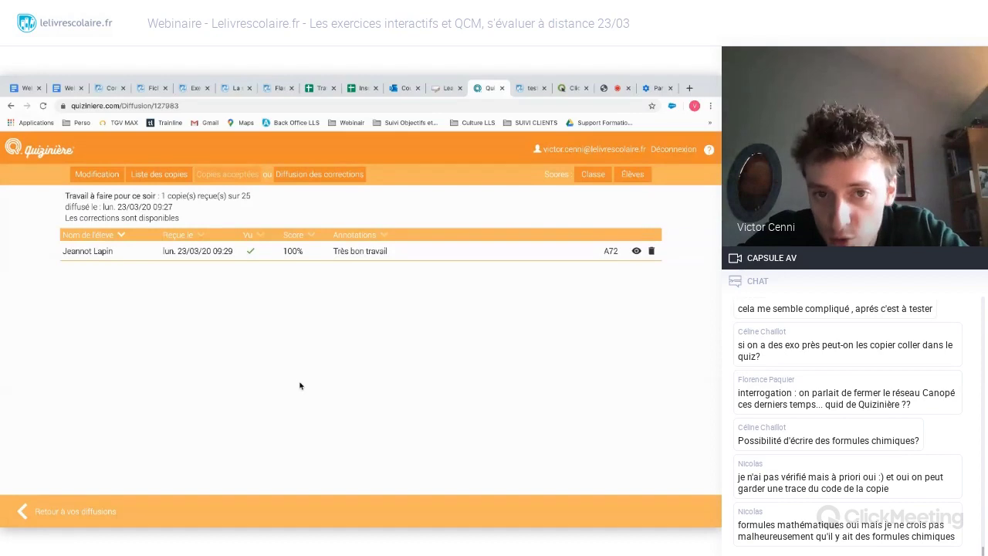
- Highlight the student's result row, then switch to the ClickMeeting webinar
left_click_drag(404, 342, 468, 279)
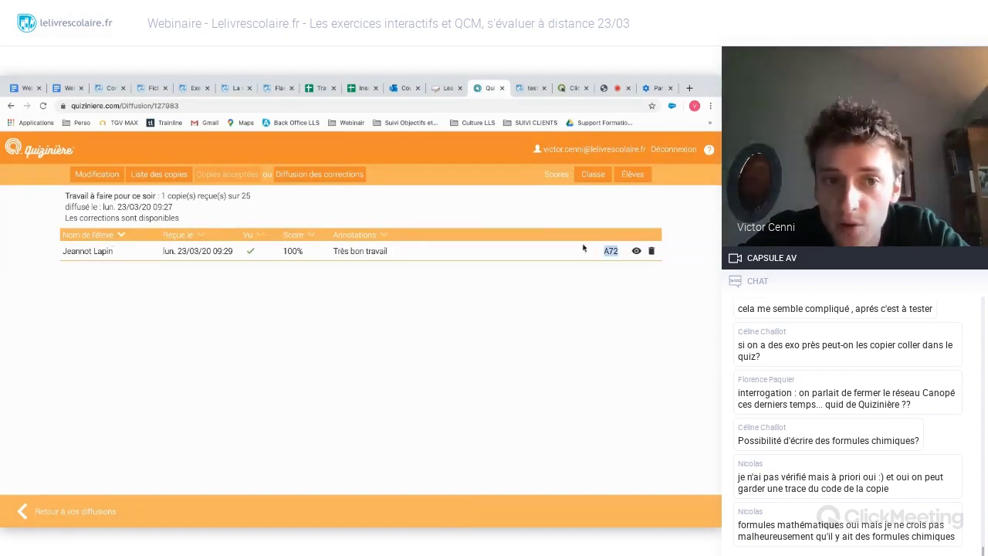
left_click(468, 278)
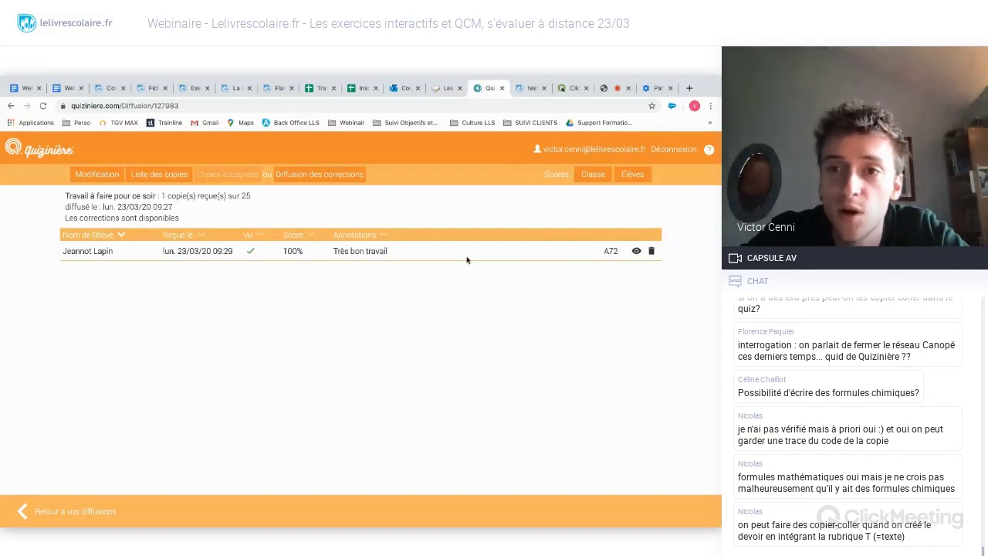
left_click(610, 88)
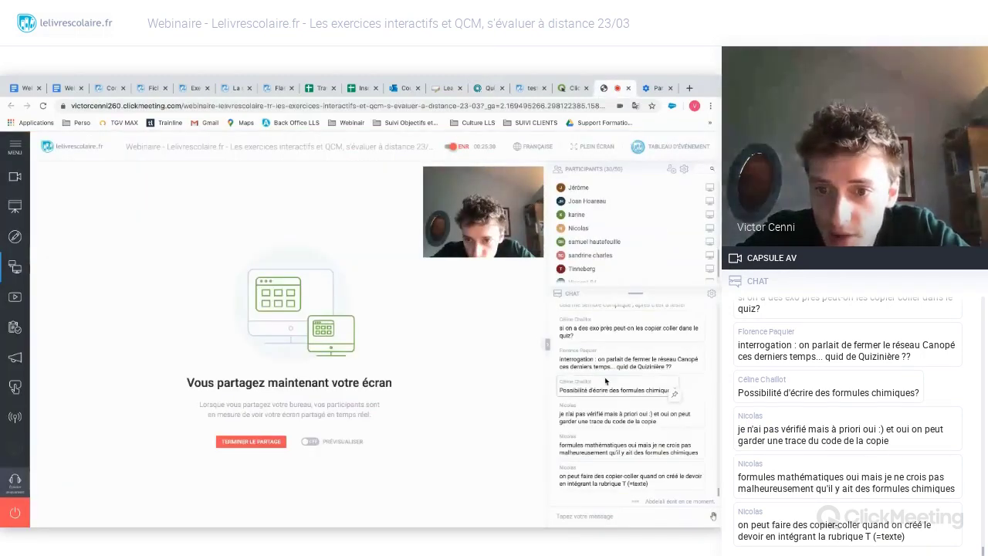
- Switch from ClickMeeting back to the Quizinière copies page for the evening assignment
scroll(605, 379, "up", 2)
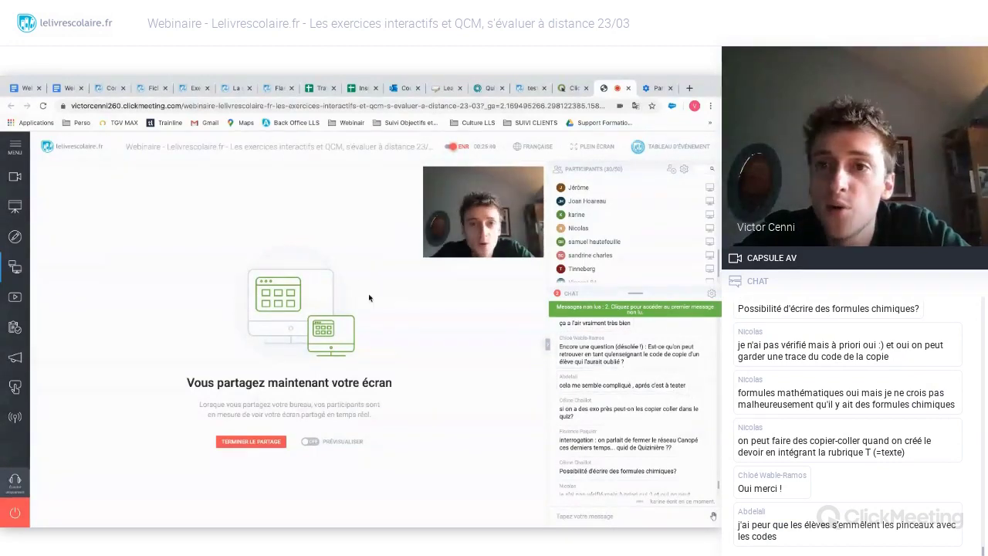
left_click(486, 87)
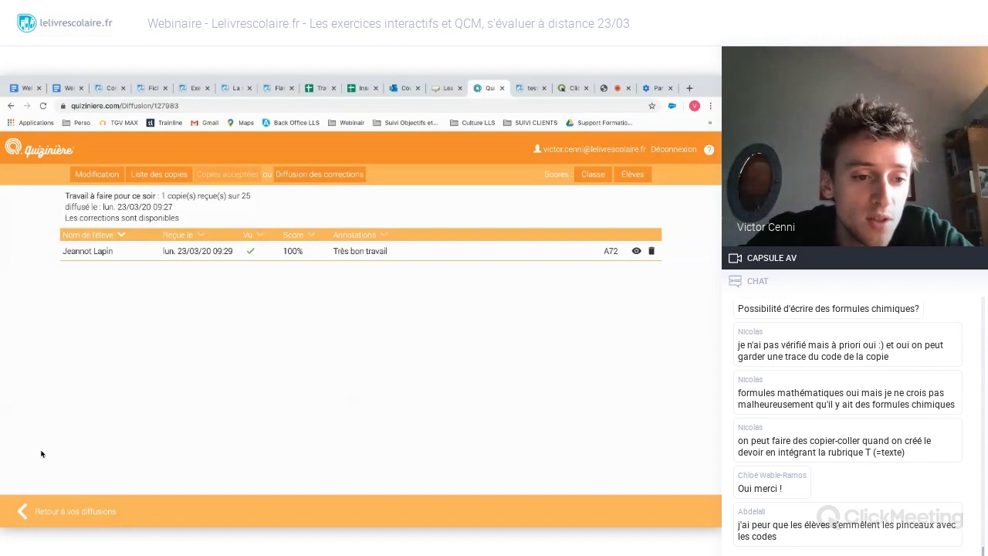
- Navigate via 'Vos modèles d'activités' back to the 'Diffusions aux élèves' list
left_click(50, 517)
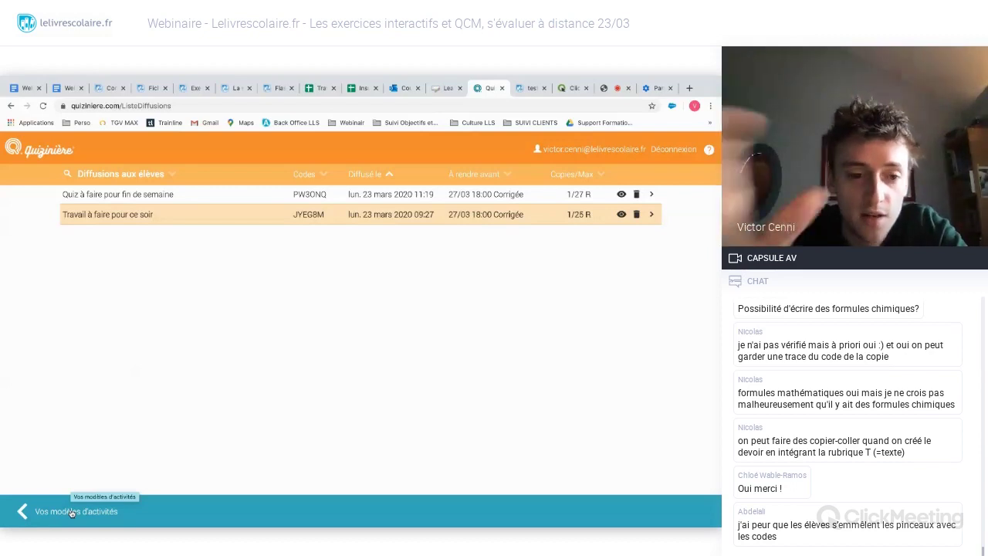
left_click(72, 512)
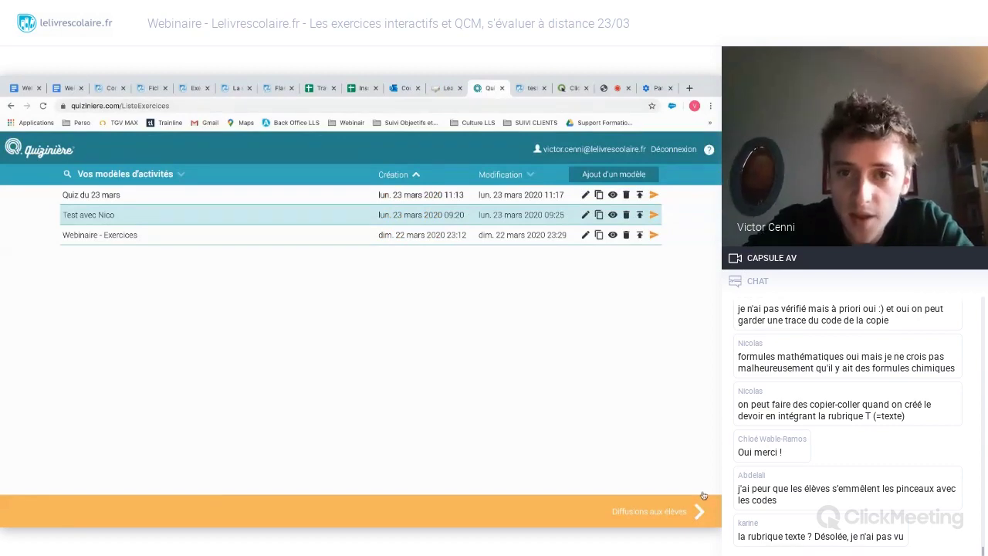
left_click(673, 520)
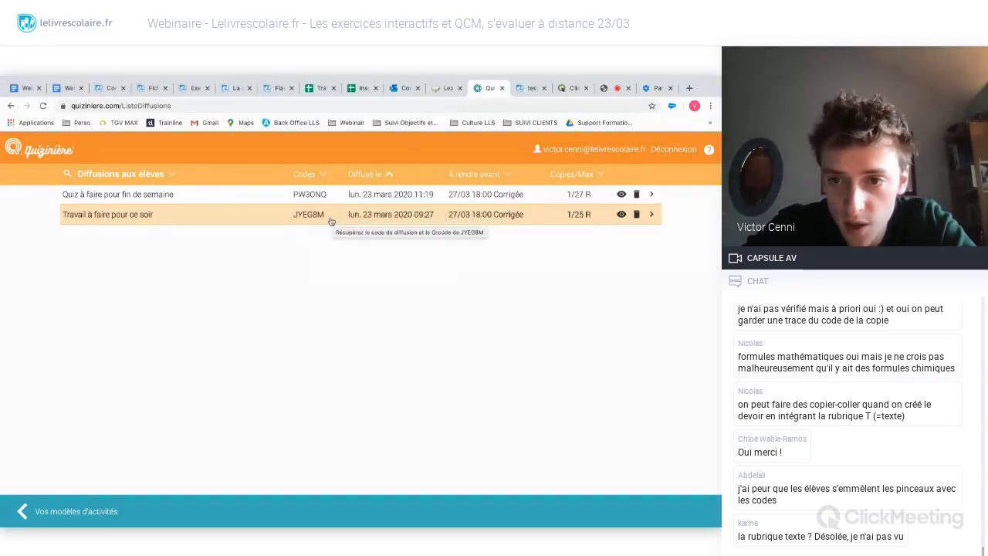
- Reopen 'Travail à faire pour ce soir' results, highlight copy code A72, then return to ClickMeeting
left_click(652, 216)
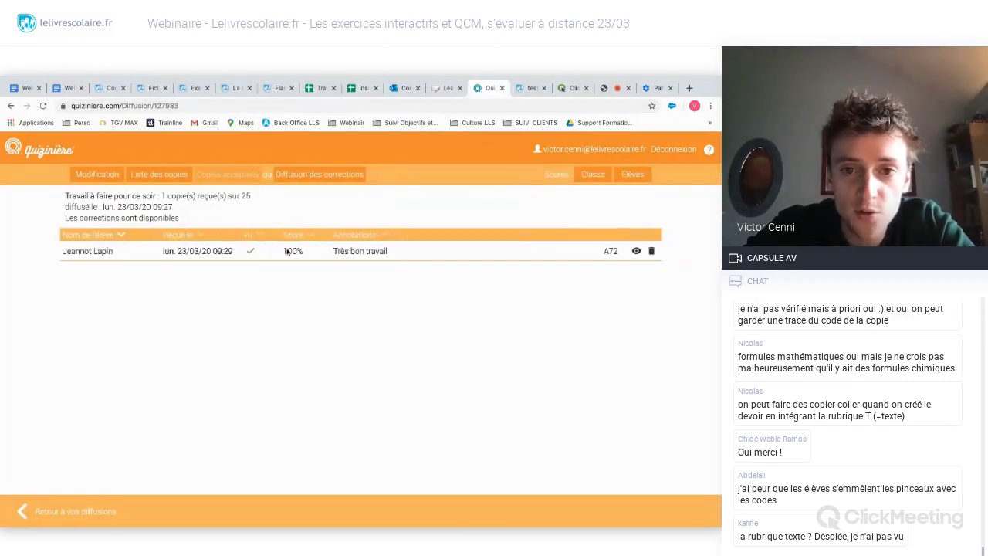
left_click_drag(623, 251, 605, 253)
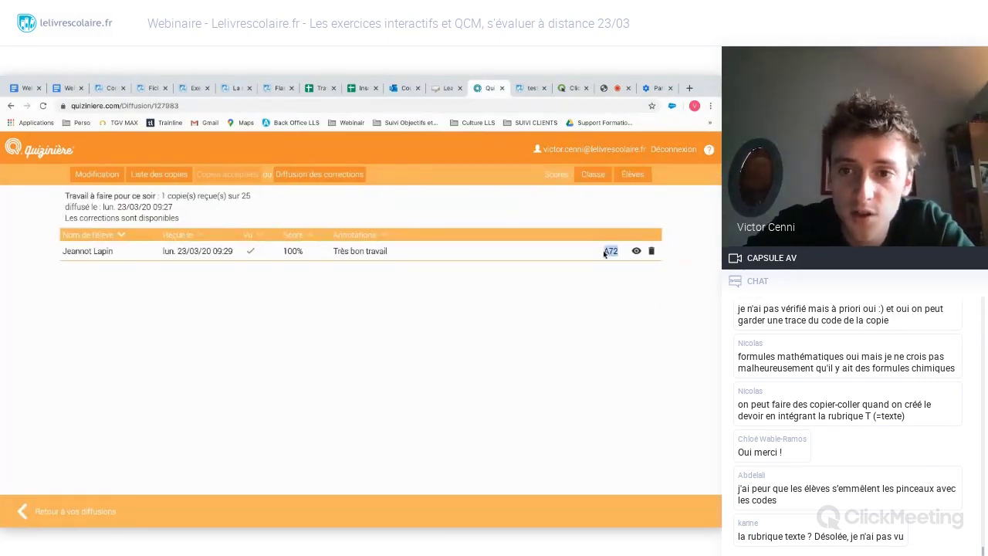
left_click(593, 282)
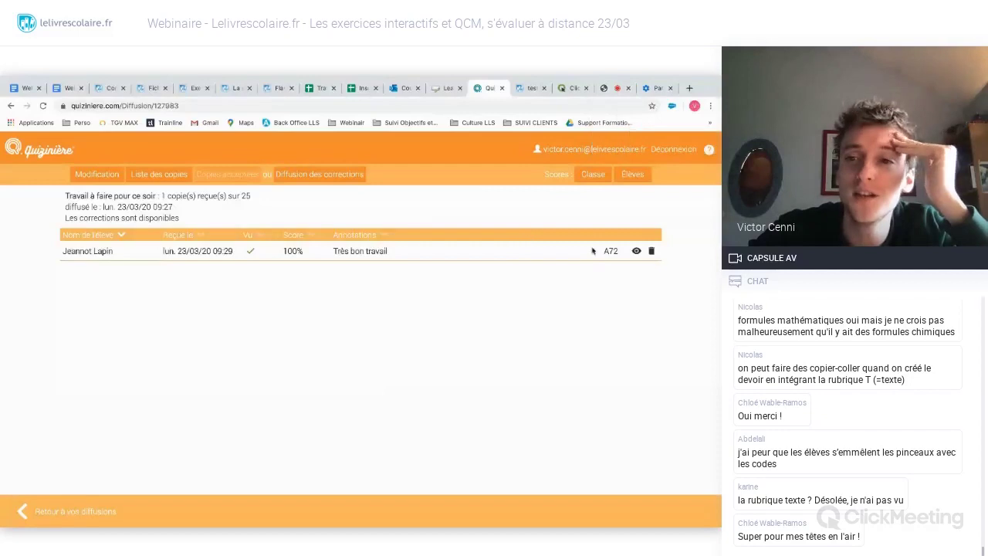
left_click(607, 89)
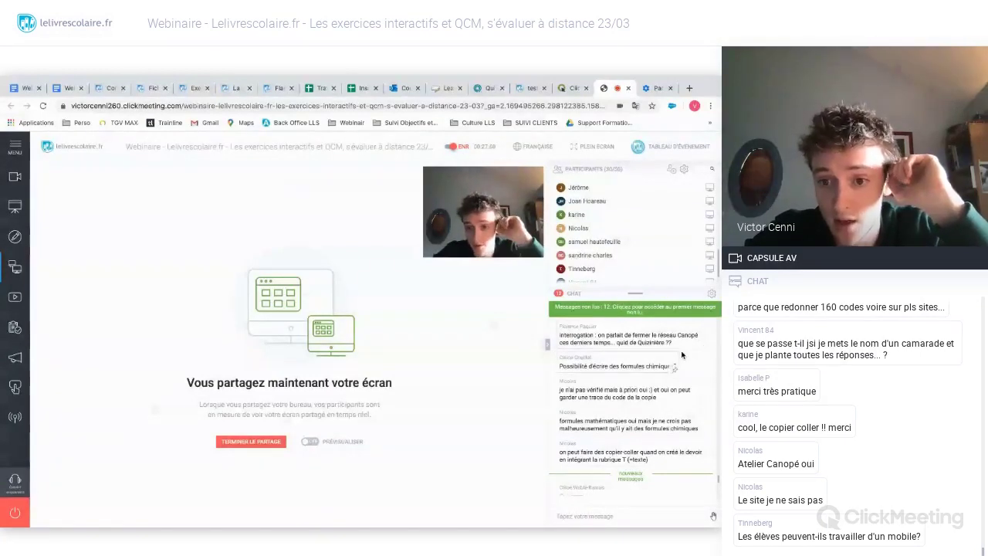
- Switch to Quizinière and use 'Retour à vos diffusions' to reach the student broadcasts list
scroll(682, 355, "down", 1)
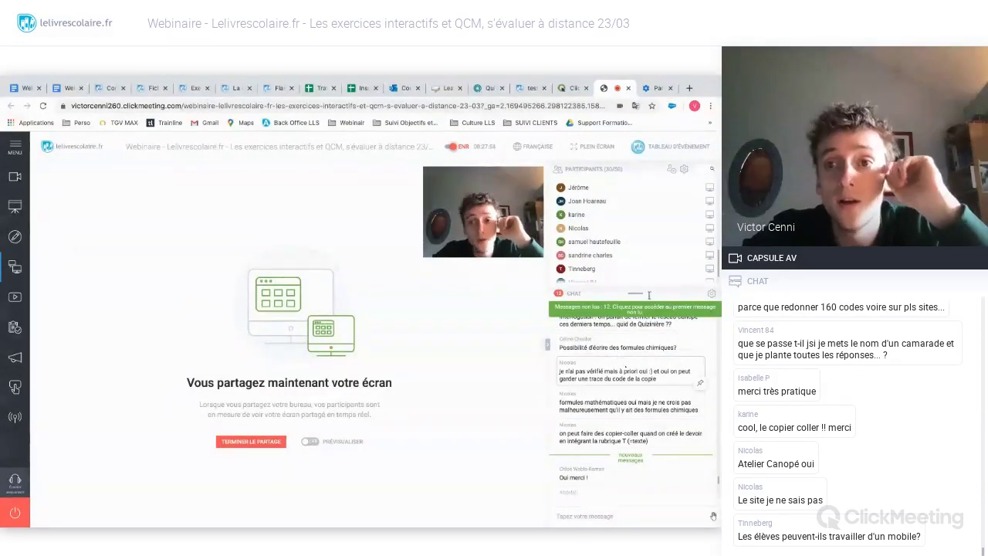
left_click(489, 88)
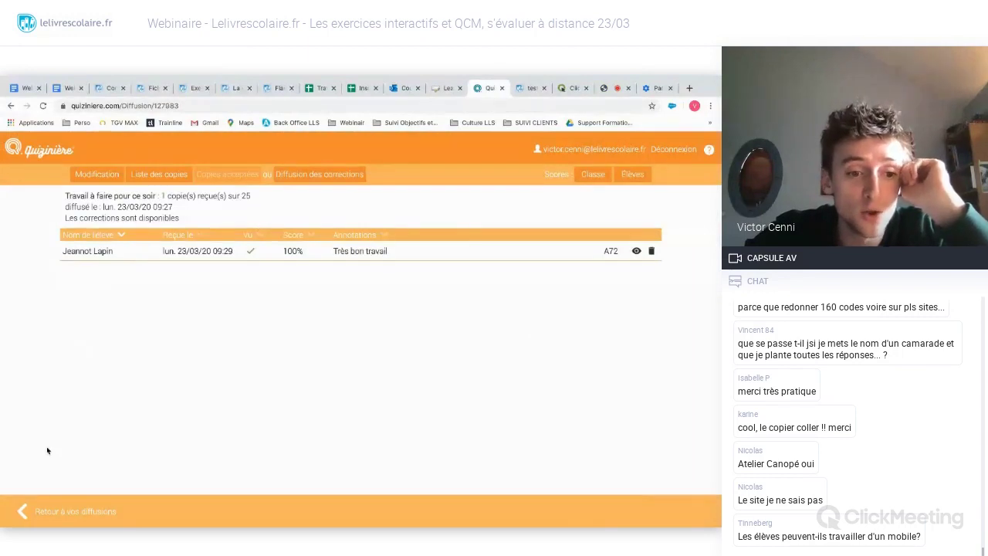
left_click(25, 511)
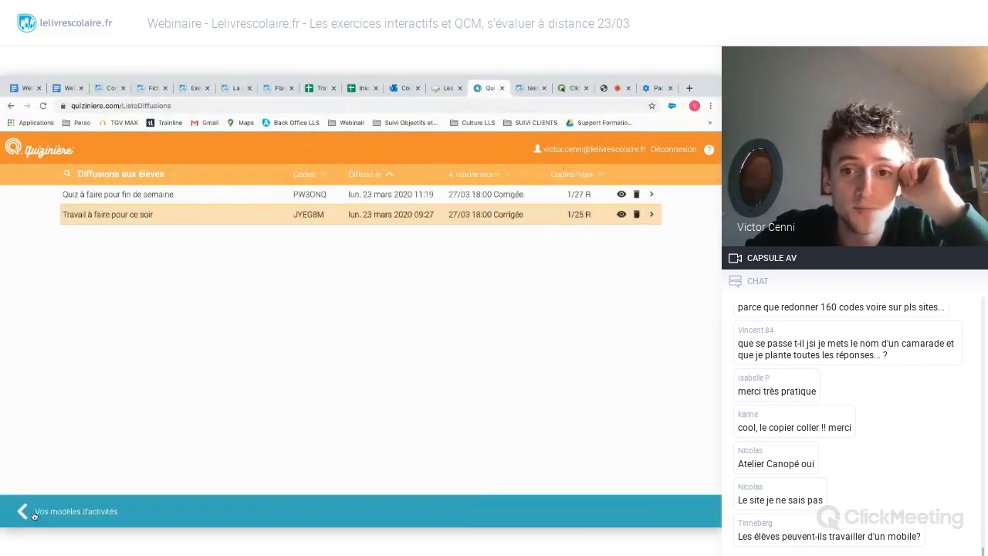
- Edit 'Quiz du 23 mars' from the templates, insert a Σ maths block, then return to ClickMeeting
left_click(21, 511)
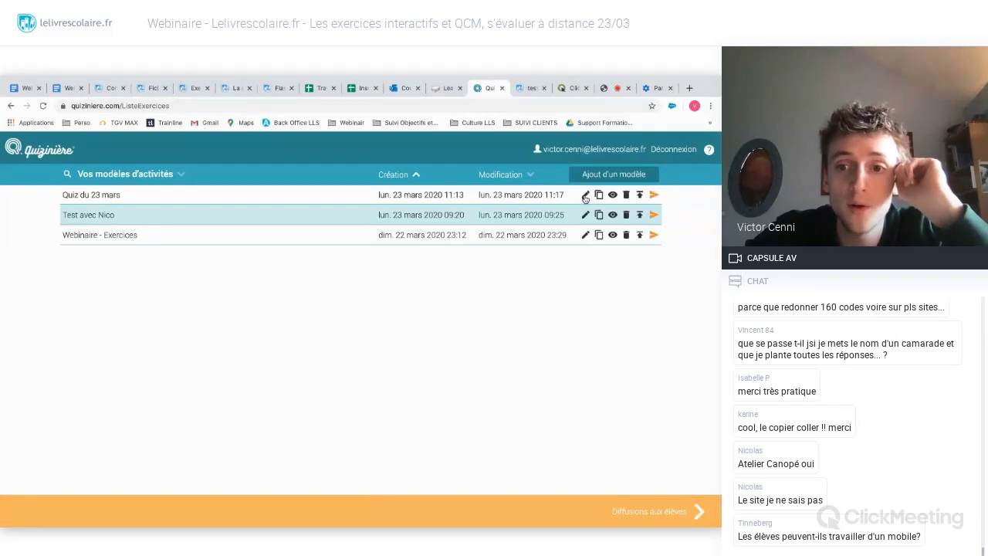
left_click(585, 196)
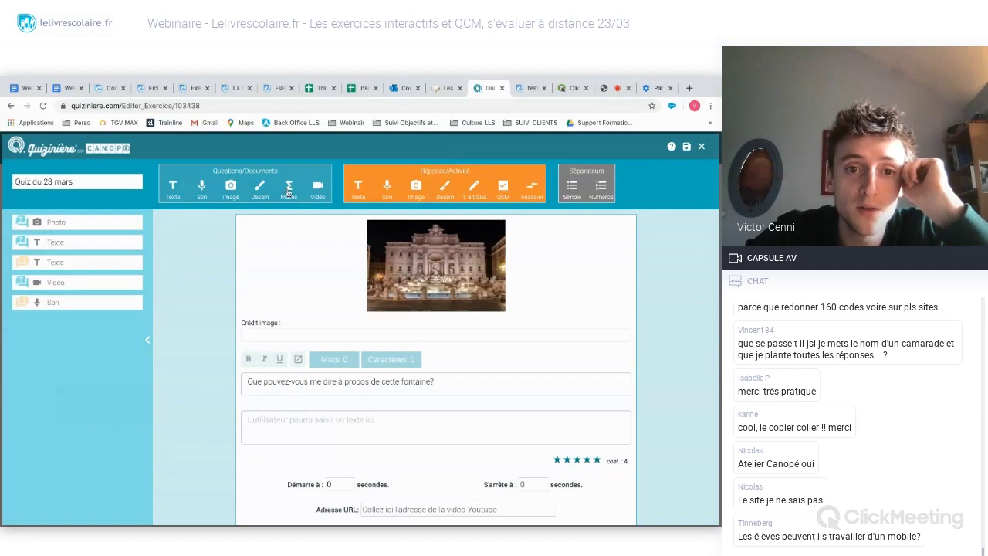
left_click(289, 189)
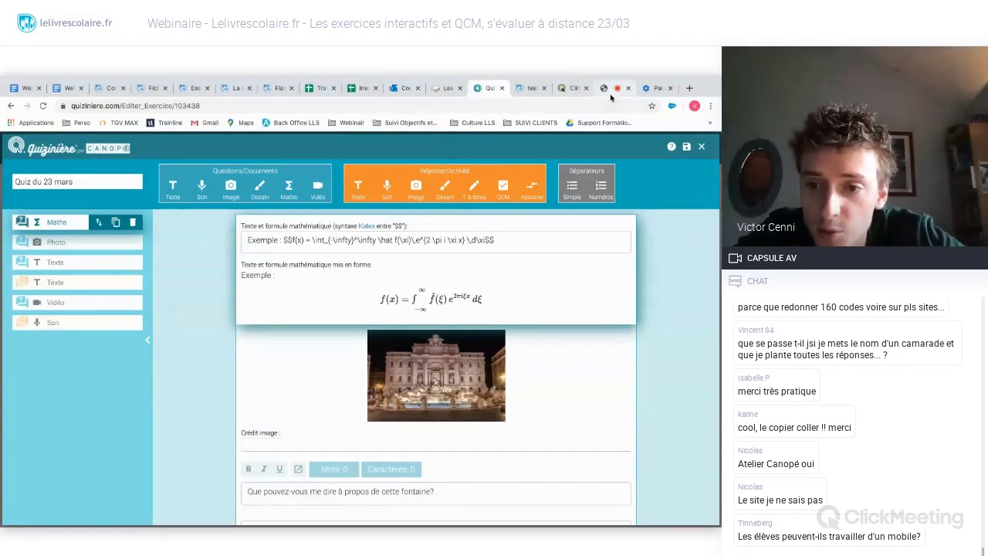
left_click(610, 88)
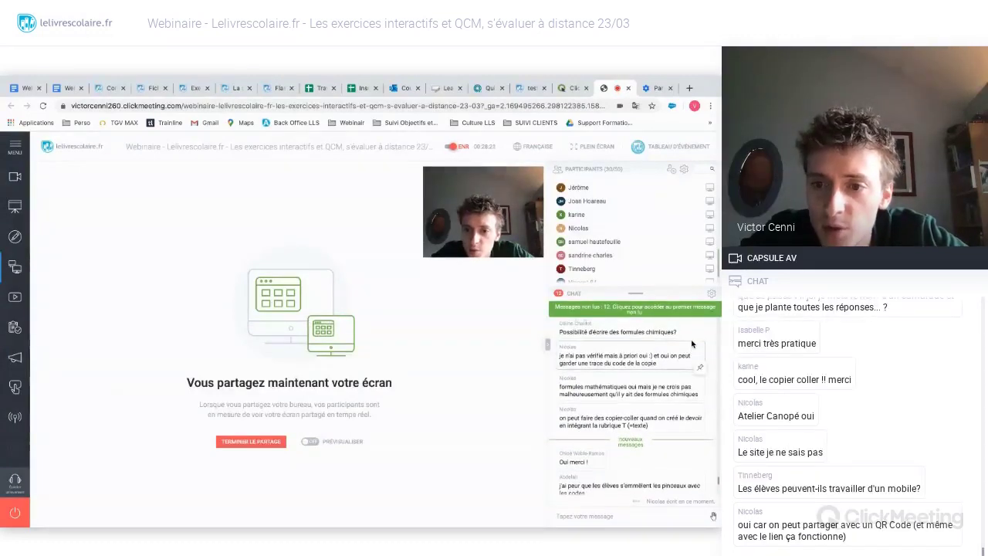
scroll(692, 343, "down", 4)
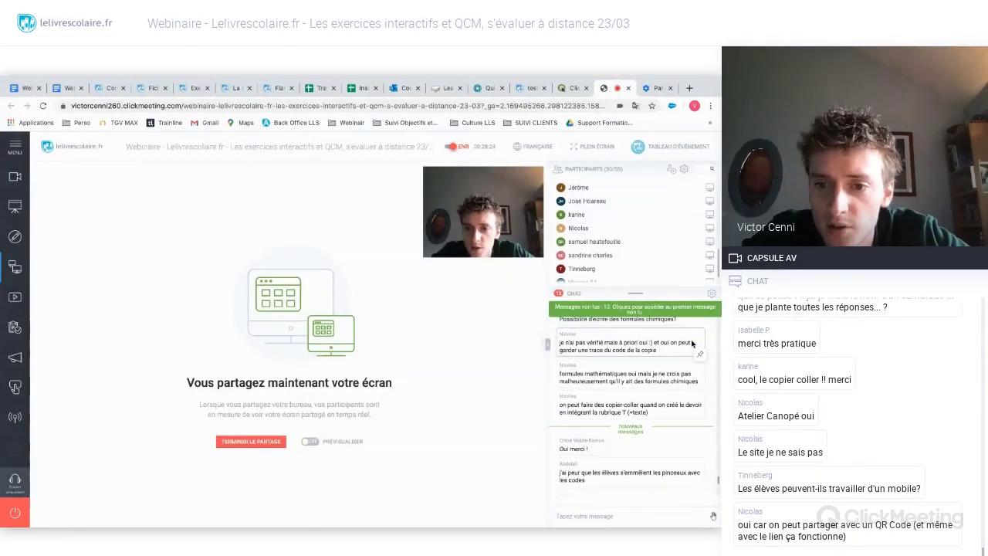
scroll(692, 343, "down", 5)
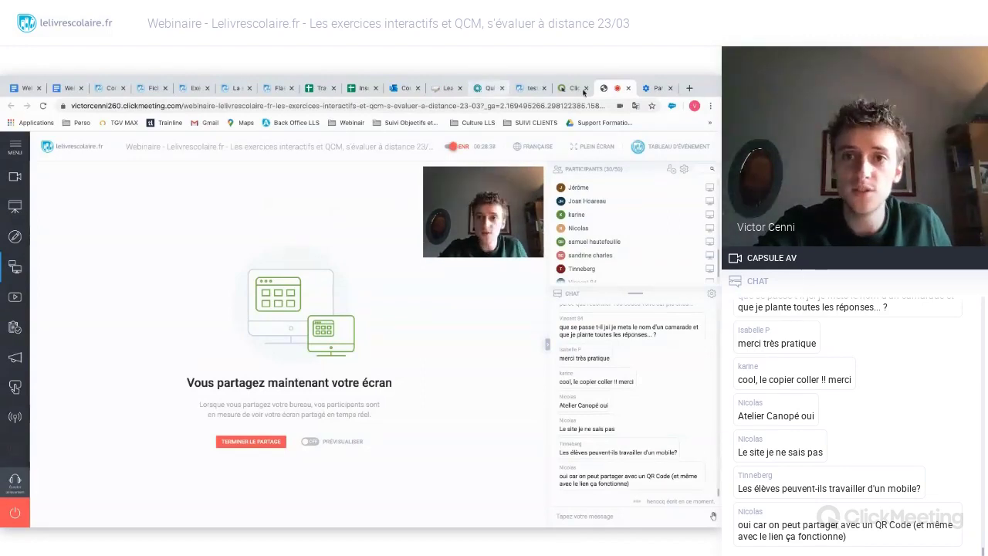
- Back in Quizinière, close the 'Quiz du 23 mars' editor and choose Enregistrer to save it
left_click(487, 88)
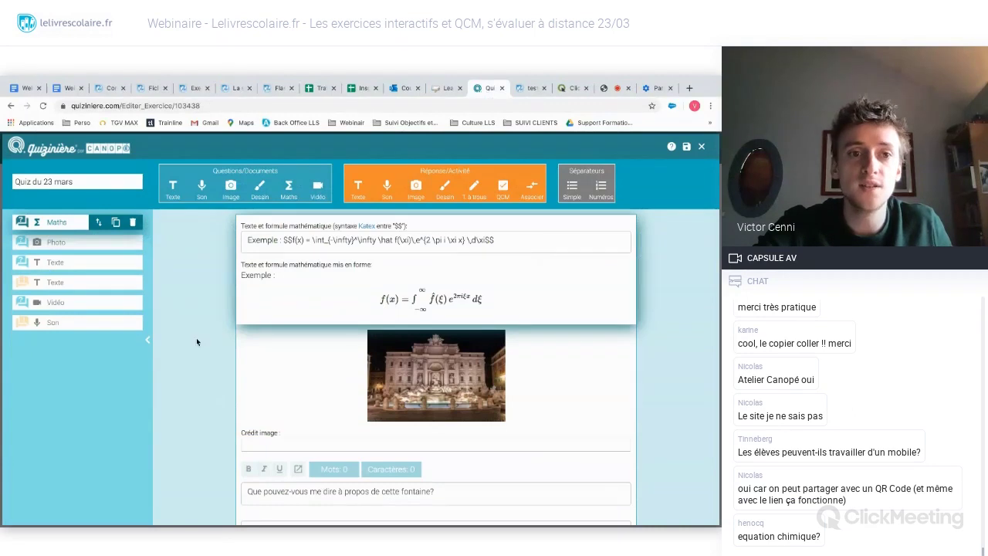
left_click(701, 147)
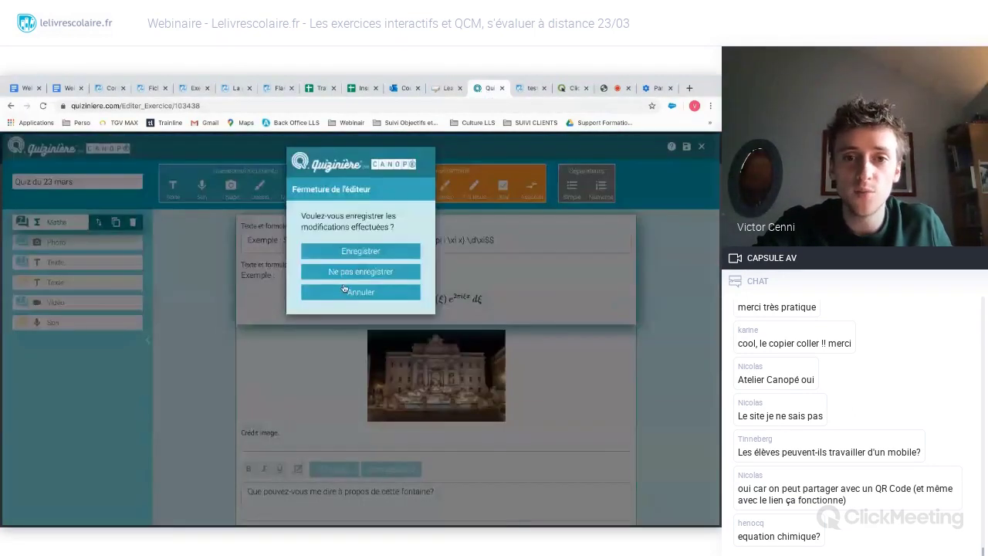
left_click(364, 252)
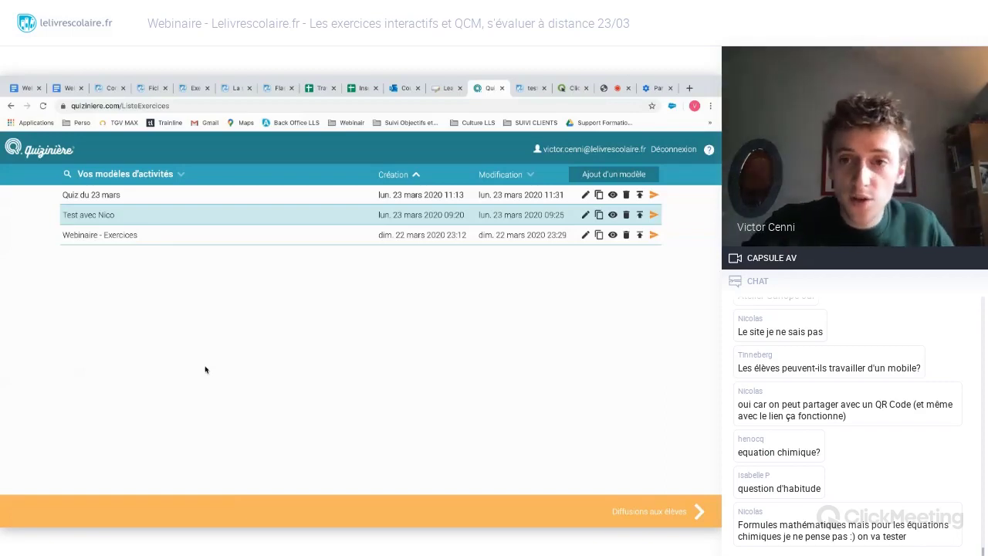
- Switch to the LearningApps.org tab showing the Anglais app gallery
left_click(444, 92)
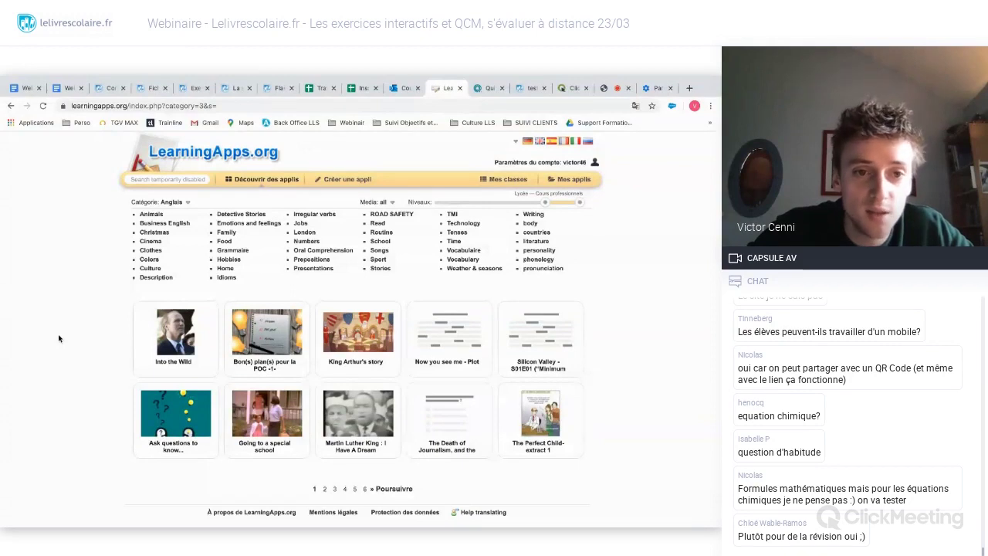
- Open the 'Martin Luther King: I Have A Dream' app from the category list; a Database Error page appears
left_click(171, 202)
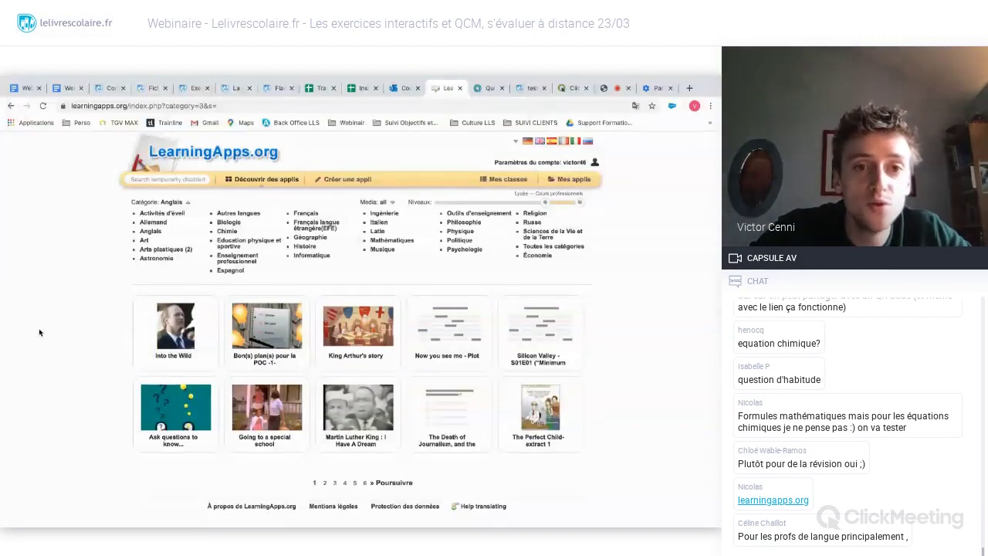
scroll(61, 327, "up", 1)
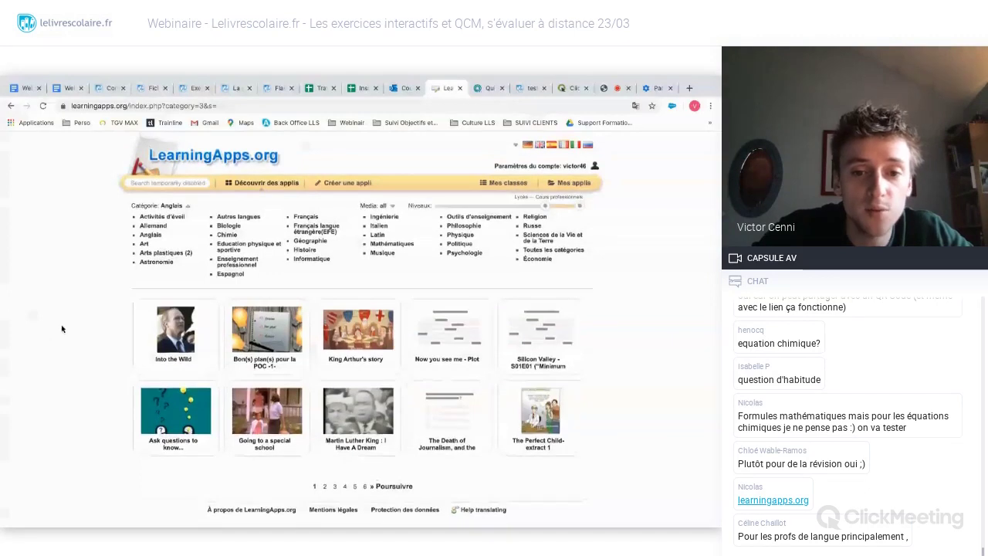
scroll(62, 328, "down", 1)
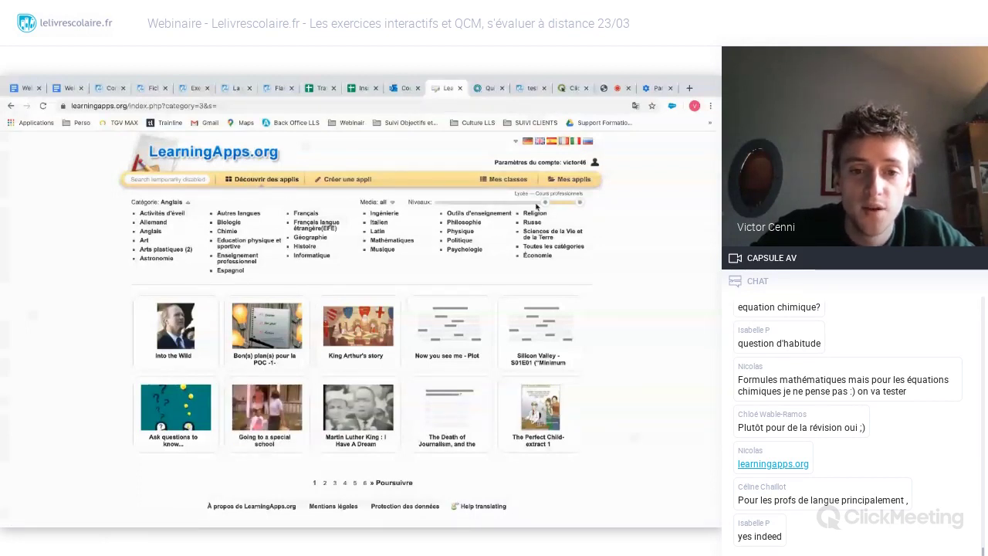
left_click(371, 416)
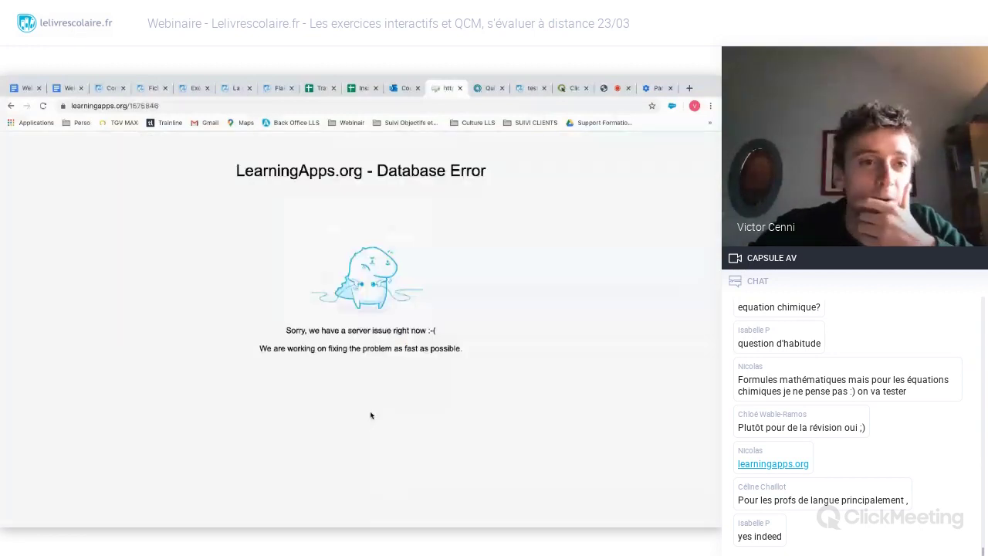
- Back in the Anglais category, filter apps to Lycée level and open 'Martin Luther King : I Have A Dream'
left_click(11, 106)
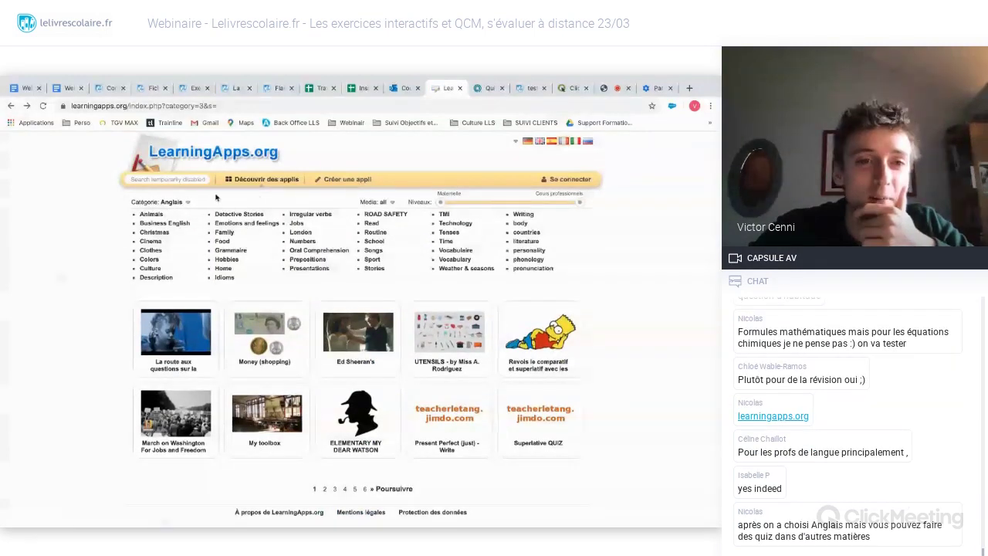
mouse_move(171, 203)
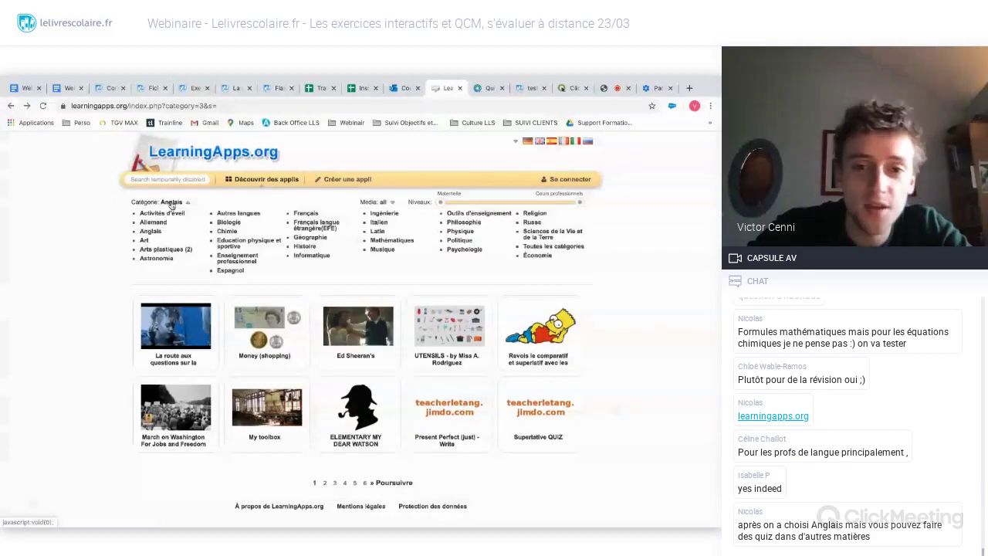
left_click(151, 231)
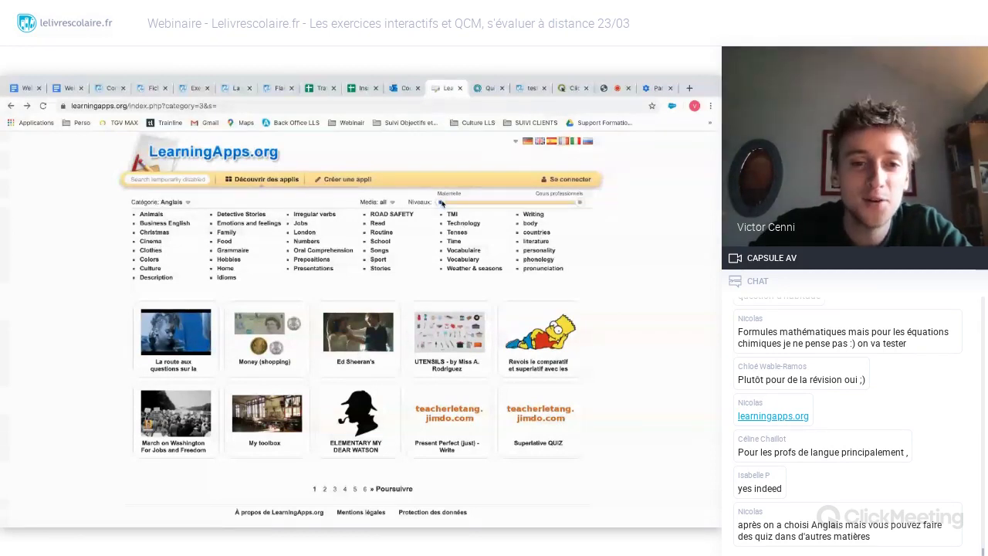
left_click_drag(440, 202, 550, 203)
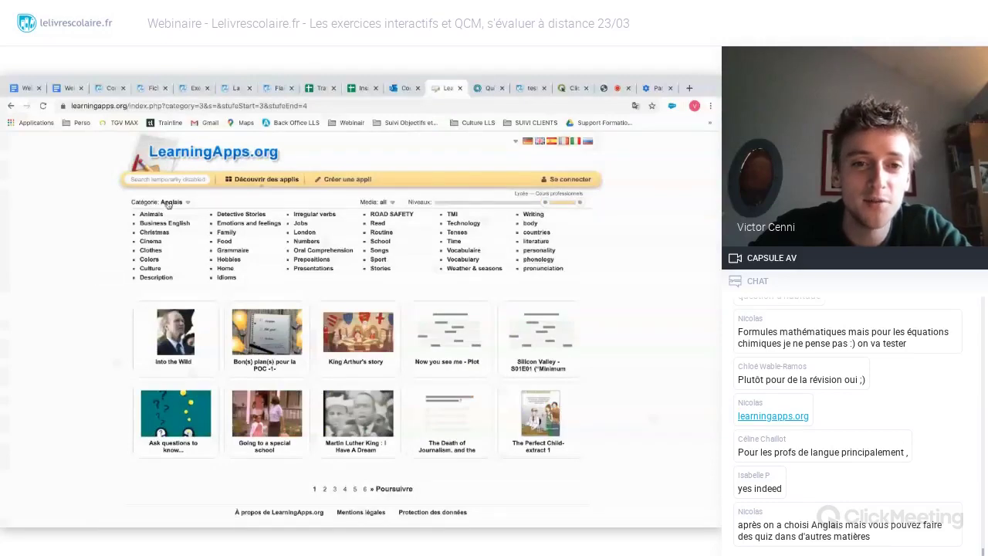
left_click(375, 430)
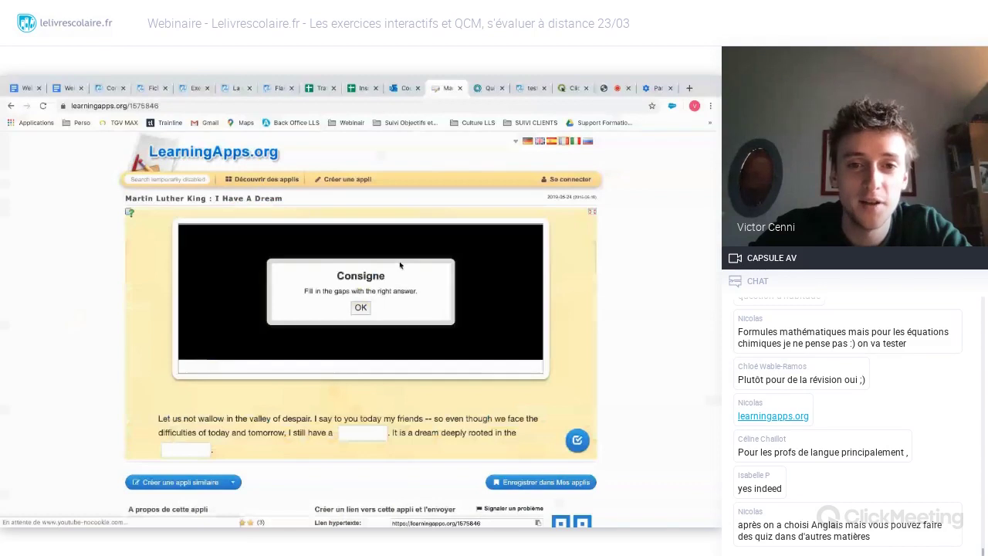
- Dismiss the Consigne instructions, then briefly play and pause the speech video
left_click(361, 309)
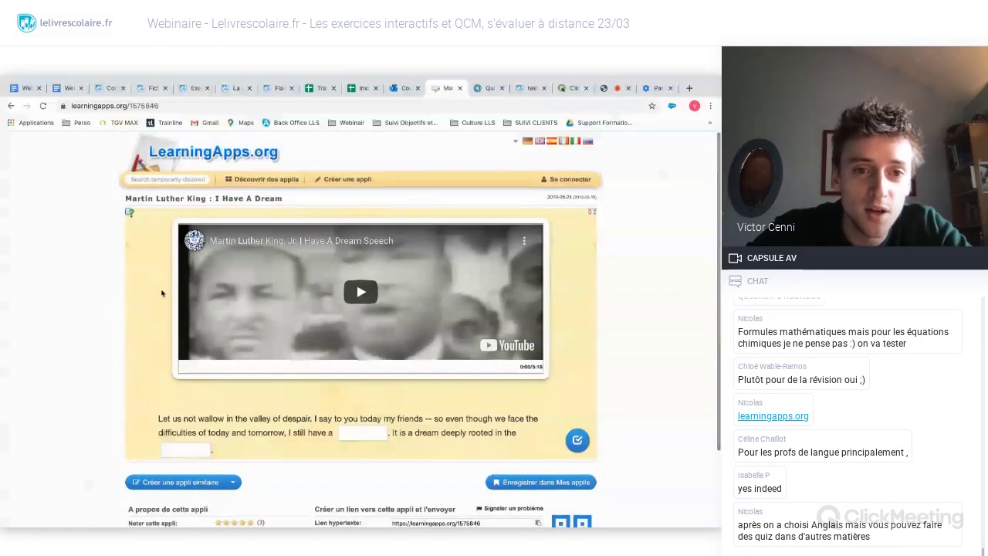
left_click(360, 292)
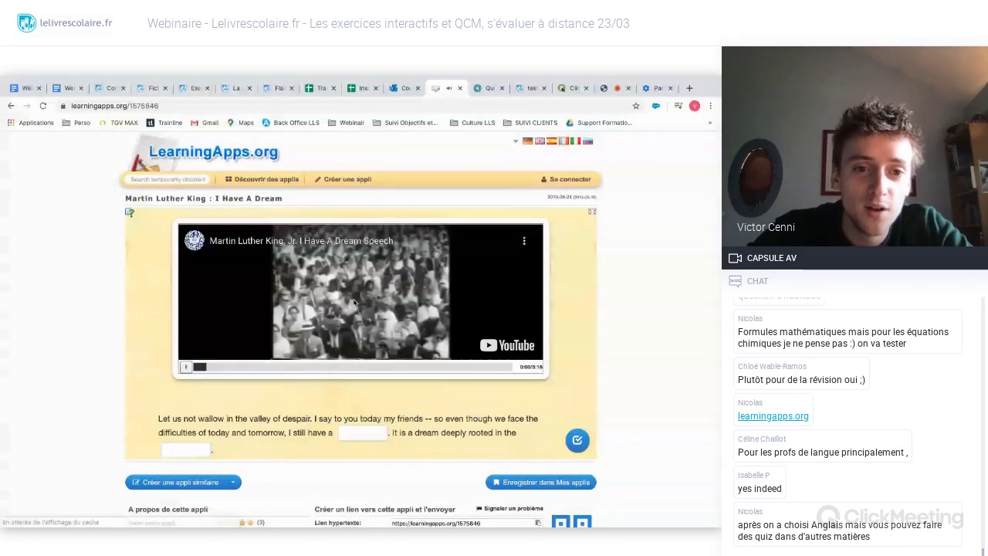
left_click(186, 368)
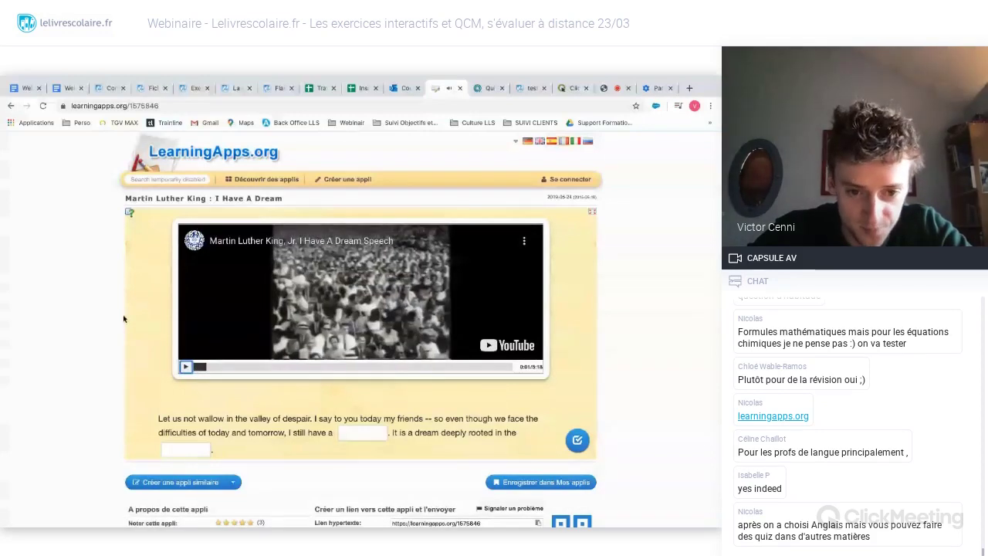
- Scroll through the speech text to review its empty gaps
scroll(123, 319, "down", 10)
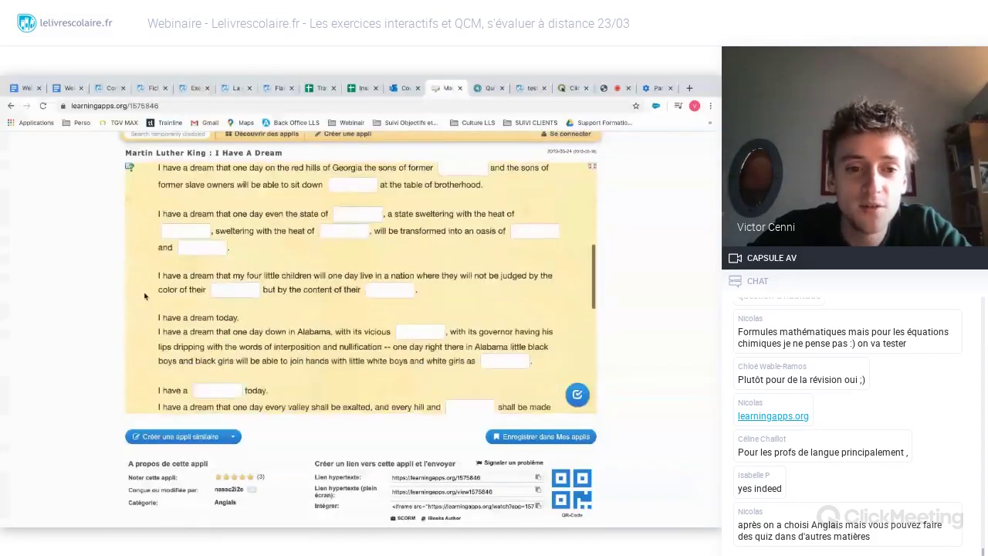
scroll(144, 296, "down", 3)
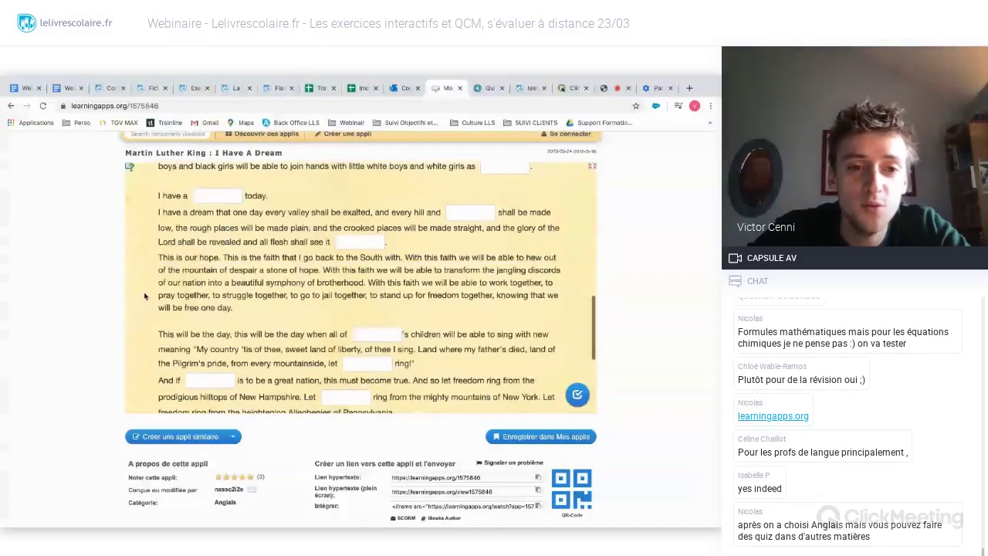
scroll(145, 296, "down", 5)
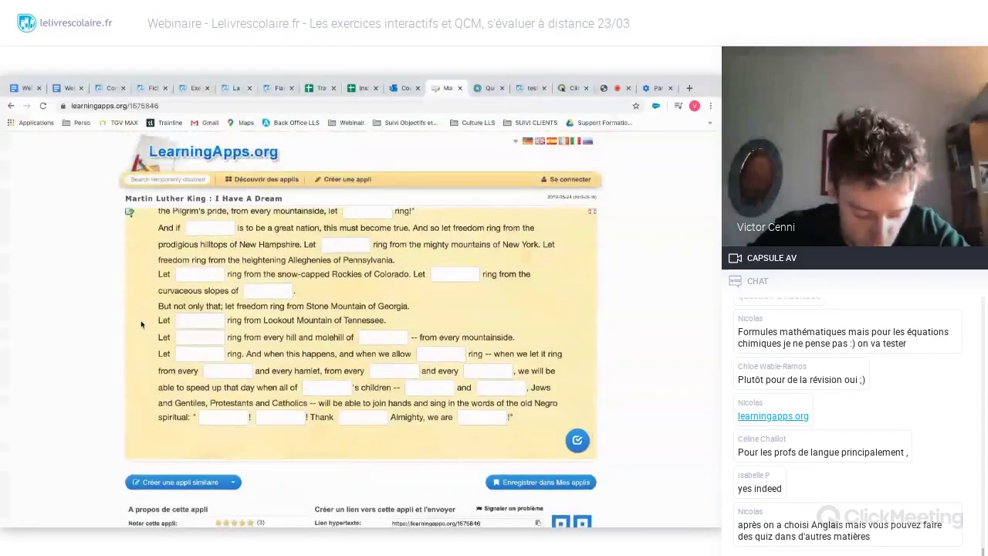
scroll(141, 324, "up", 10)
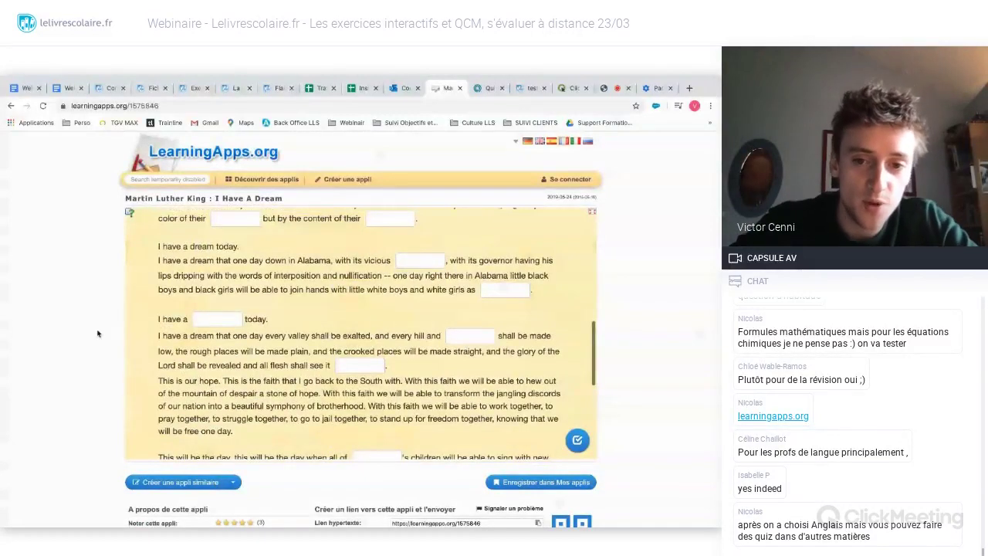
scroll(97, 333, "down", 2)
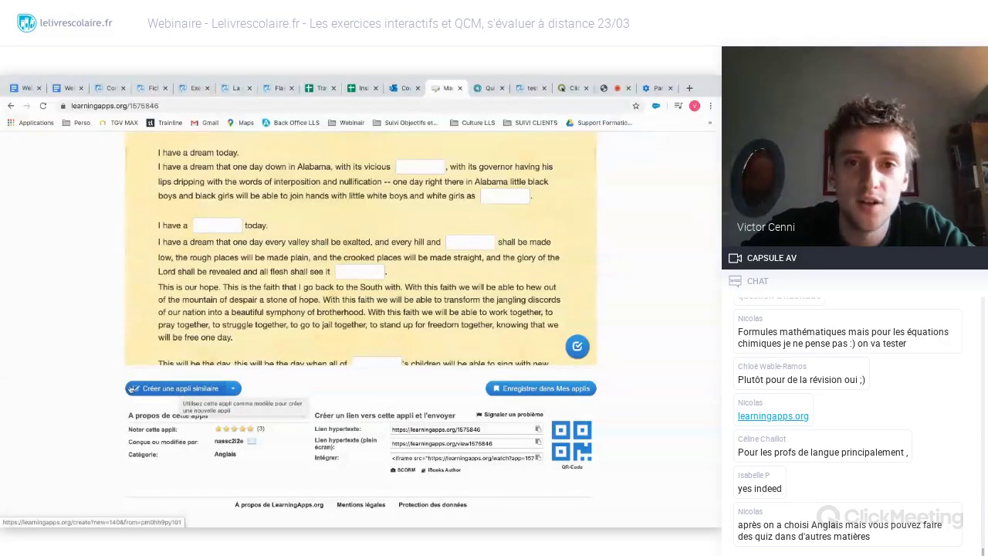
left_click(159, 390)
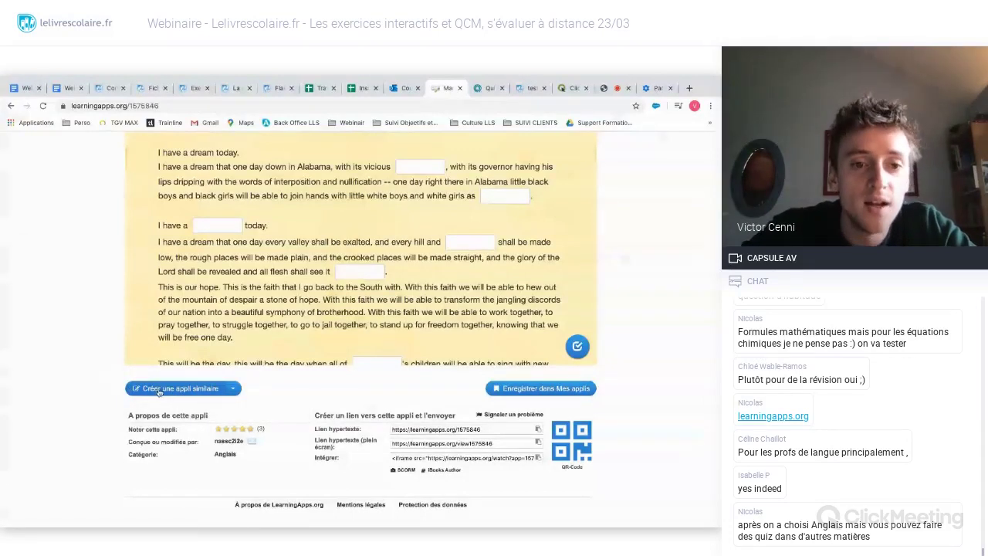
scroll(105, 372, "down", 5)
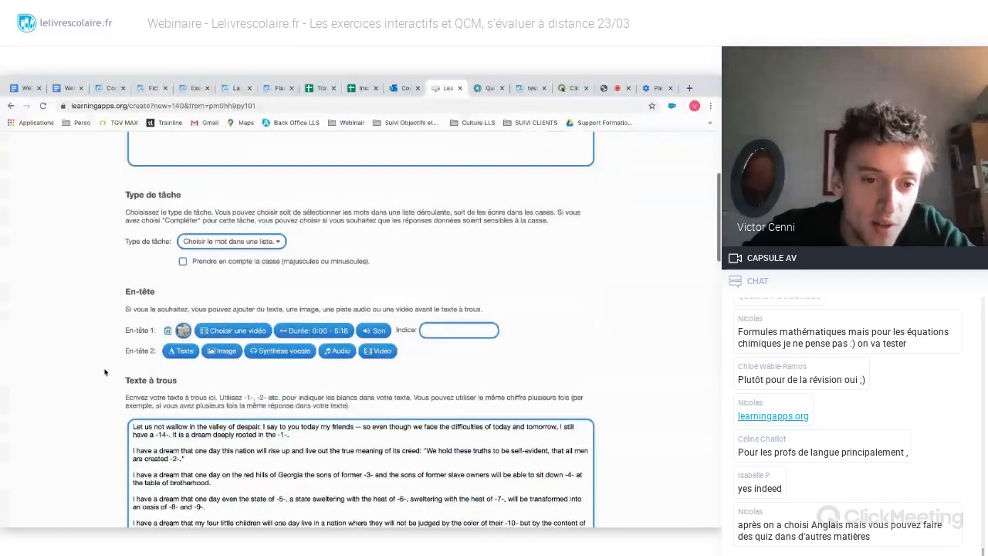
scroll(105, 372, "down", 2)
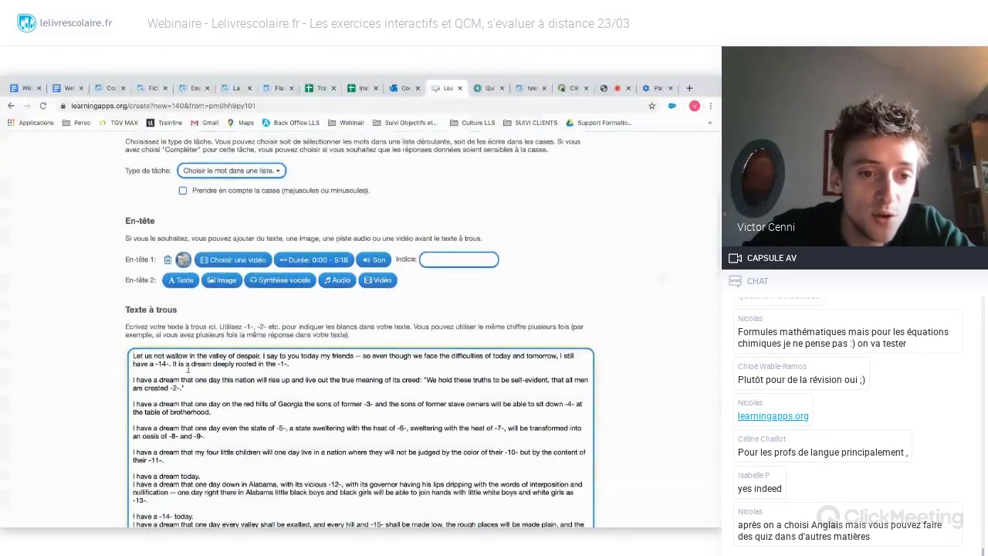
scroll(187, 369, "down", 2)
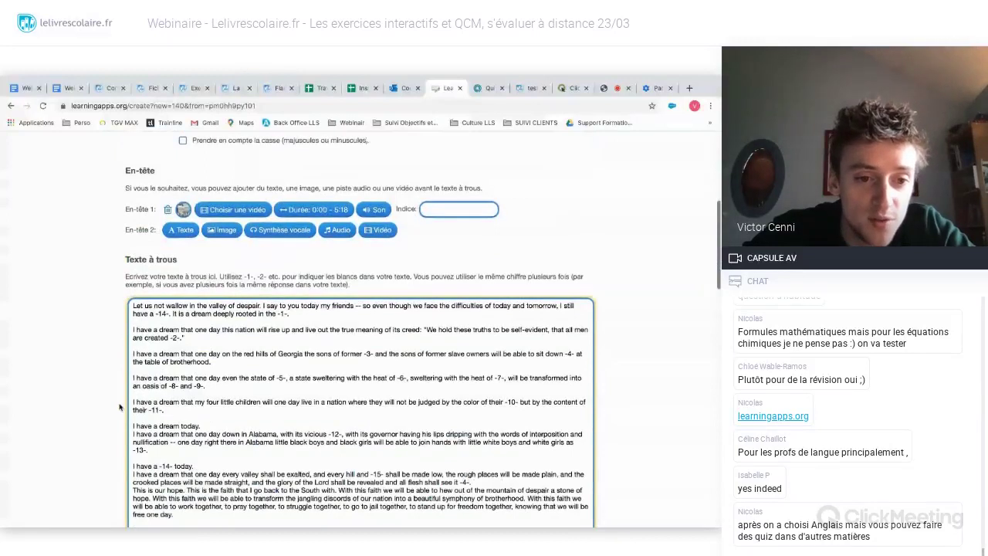
scroll(120, 407, "down", 6)
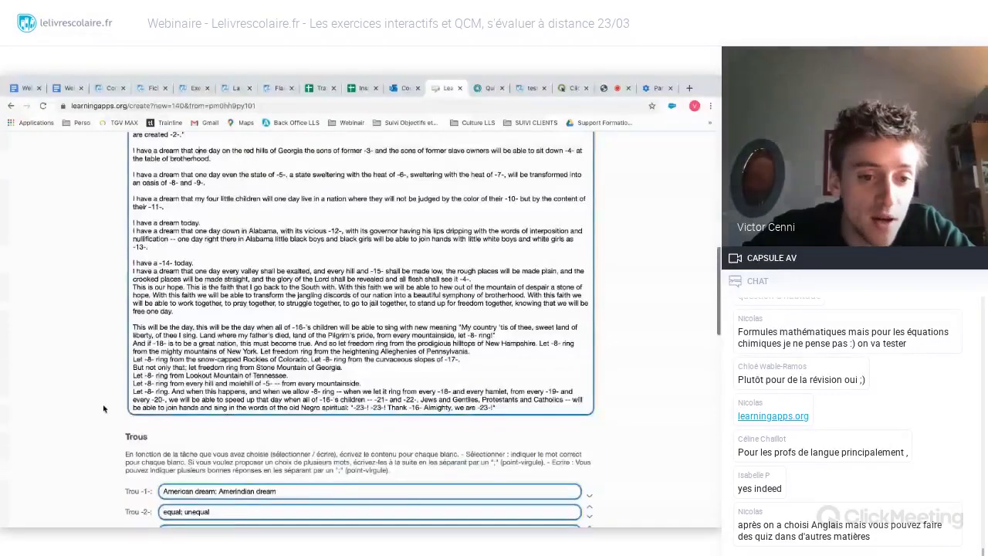
scroll(104, 408, "down", 13)
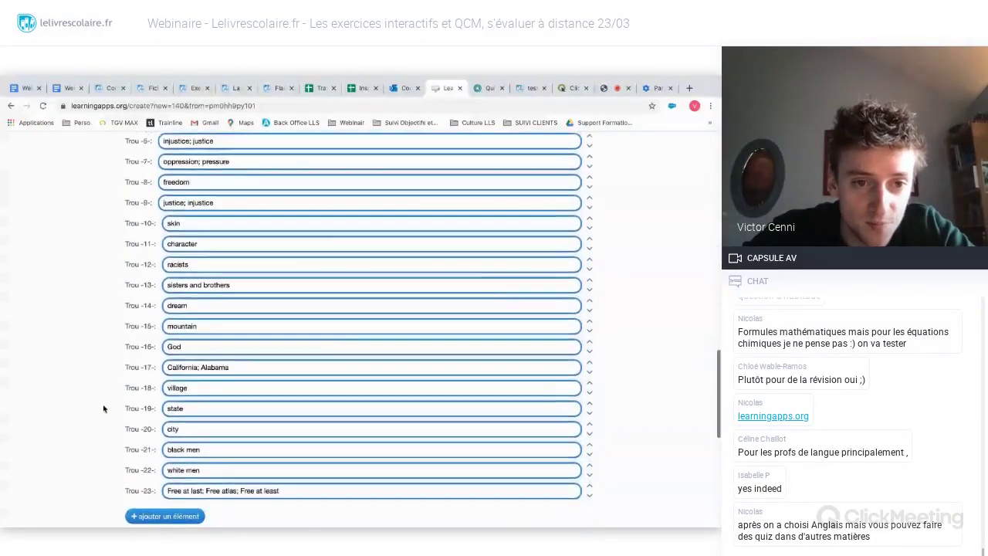
scroll(103, 408, "up", 6)
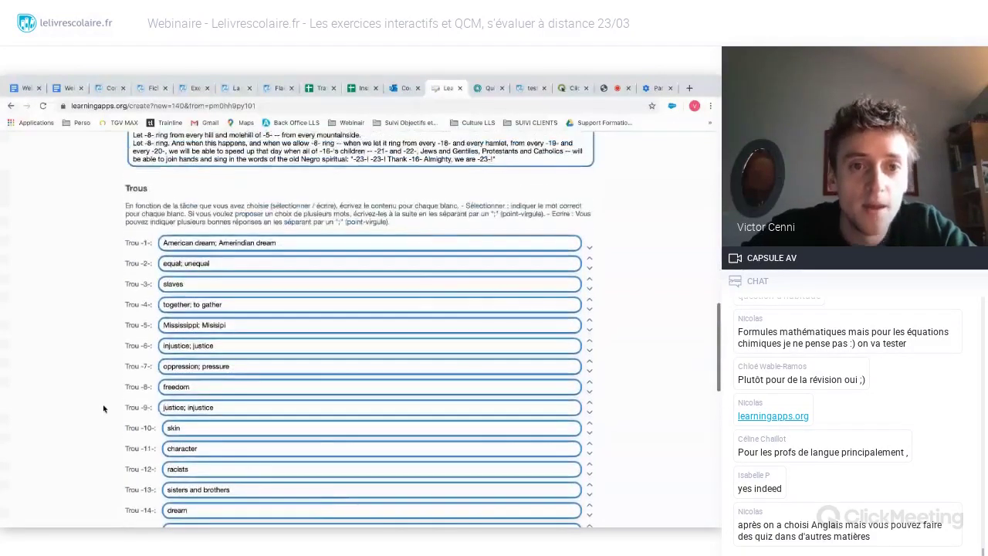
scroll(103, 409, "up", 4)
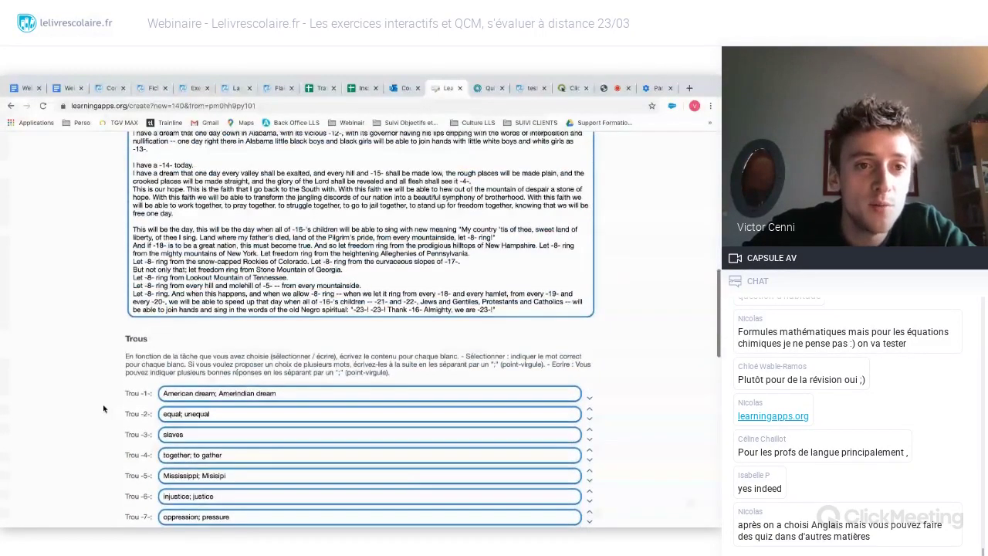
left_click(10, 106)
left_click(10, 105)
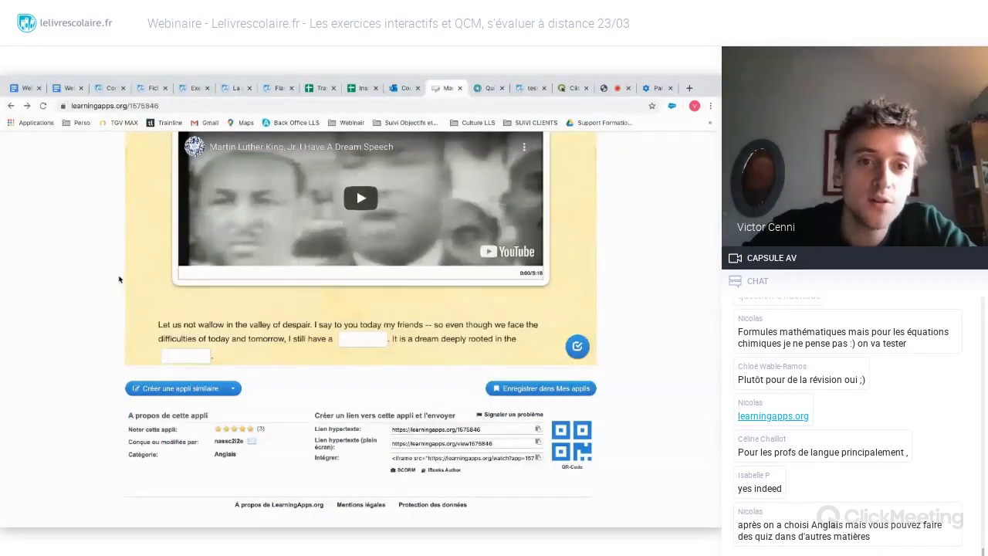
- Scroll through the I Have A Dream exercise's numbered gap-fill speech text
scroll(120, 279, "up", 2)
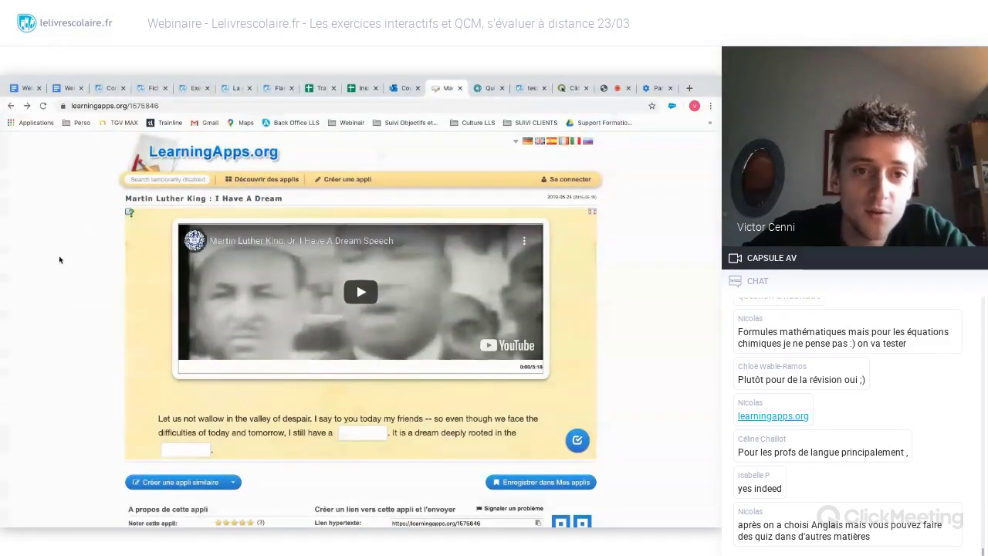
scroll(144, 234, "down", 1)
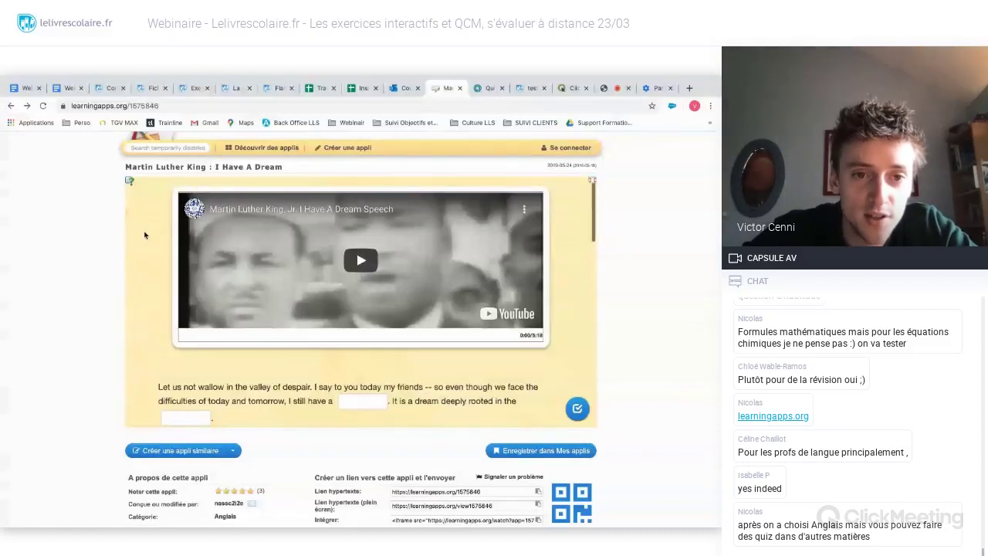
scroll(145, 234, "down", 3)
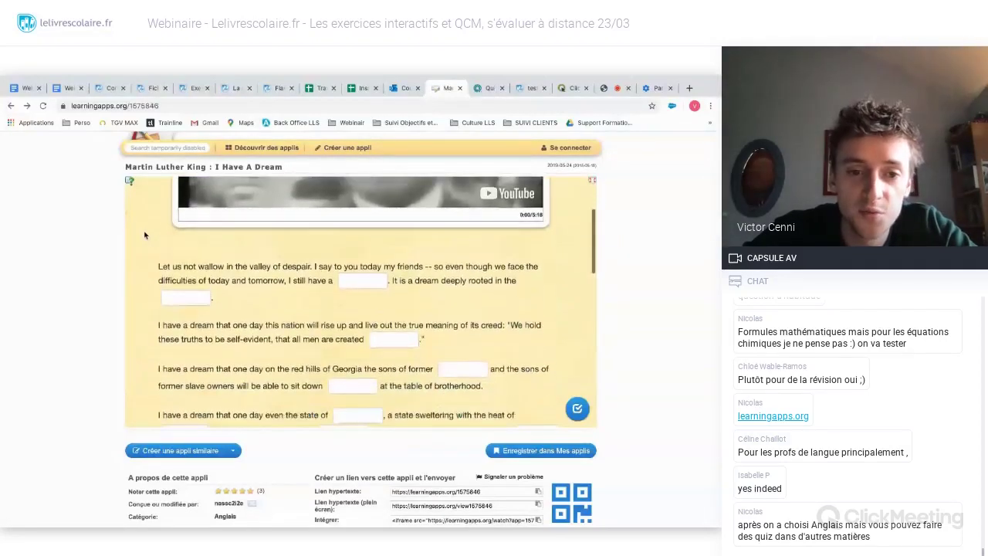
scroll(145, 234, "down", 4)
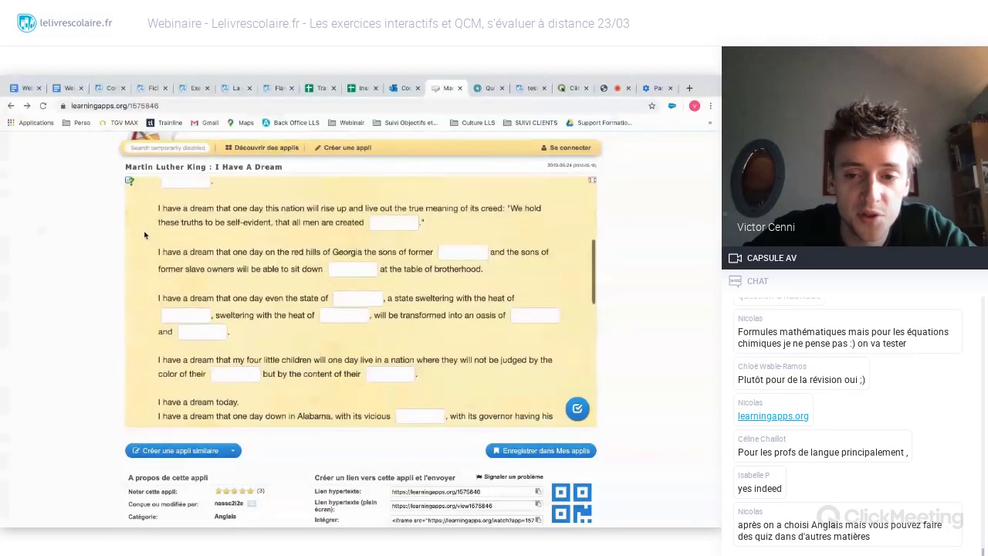
scroll(144, 234, "down", 4)
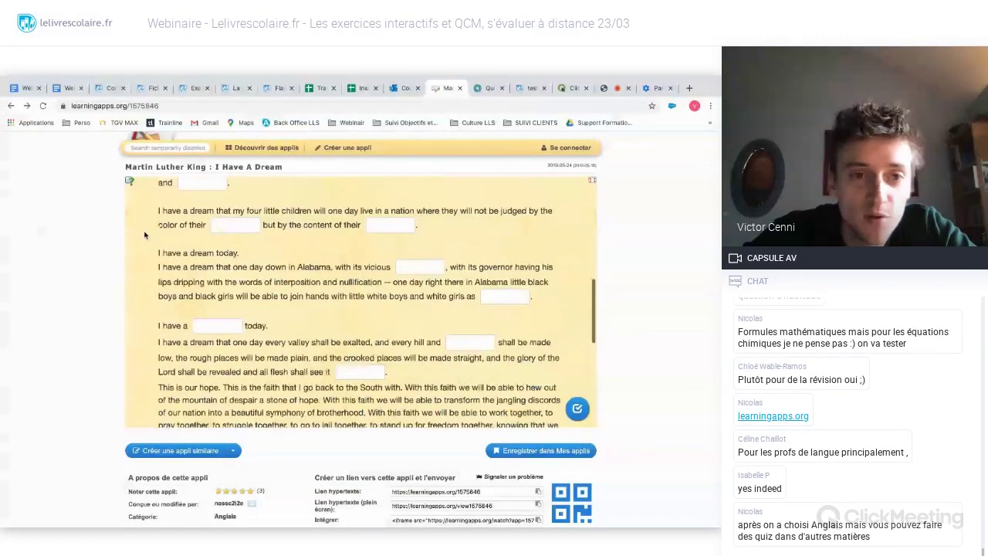
scroll(144, 234, "down", 6)
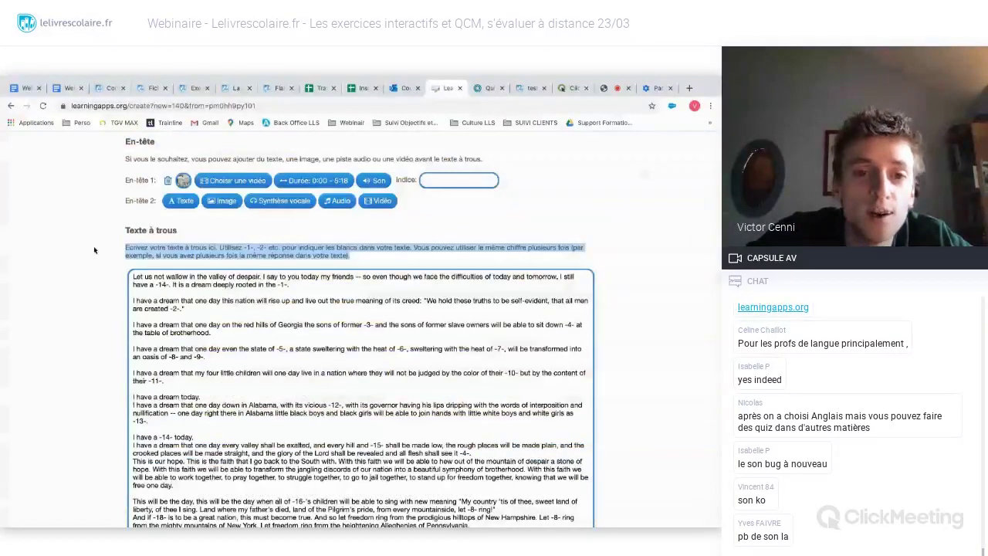
left_click(54, 271)
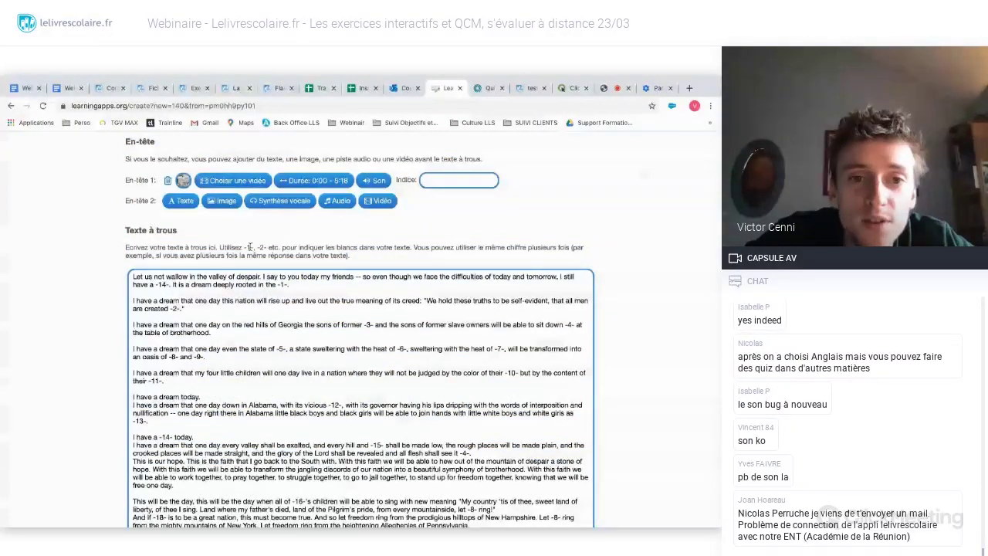
left_click(171, 290)
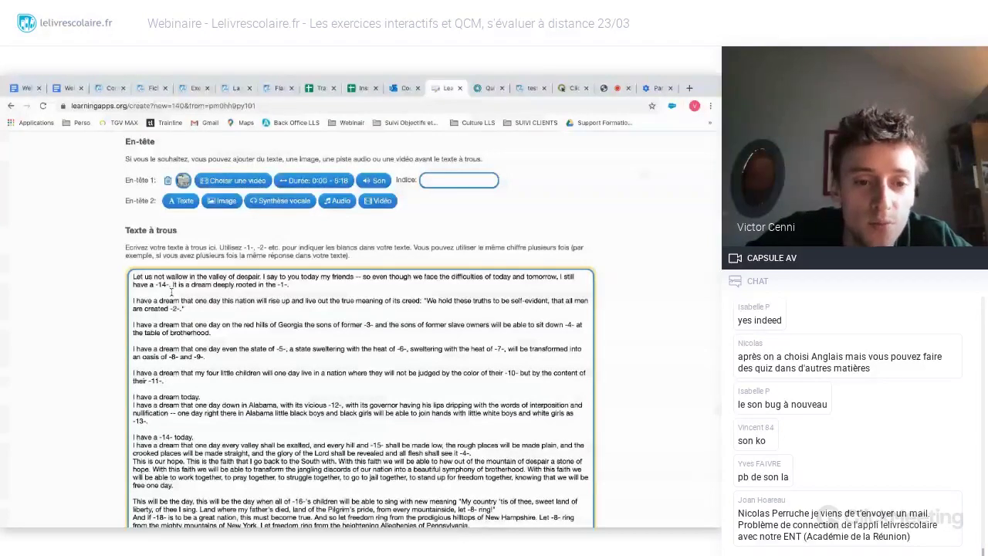
scroll(139, 347, "down", 3)
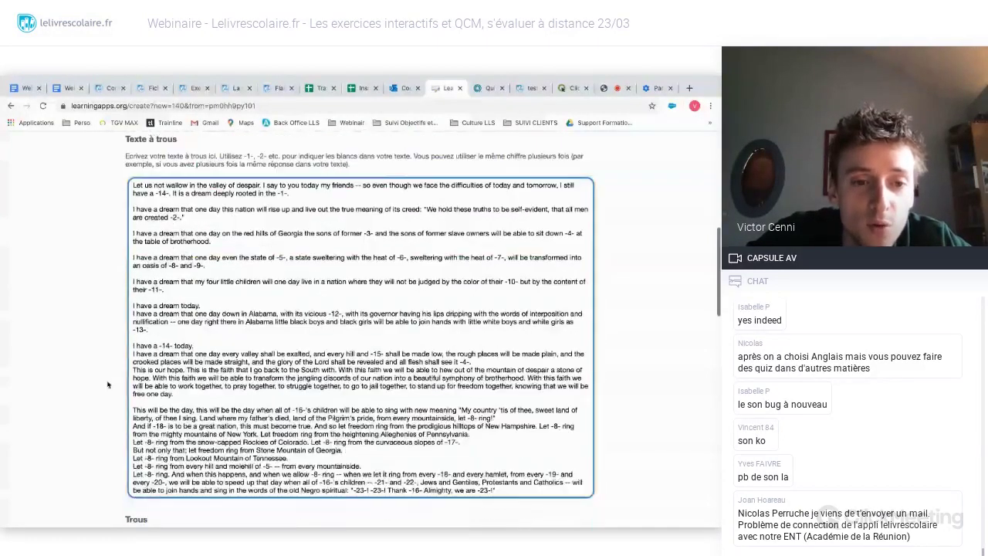
scroll(108, 384, "down", 3)
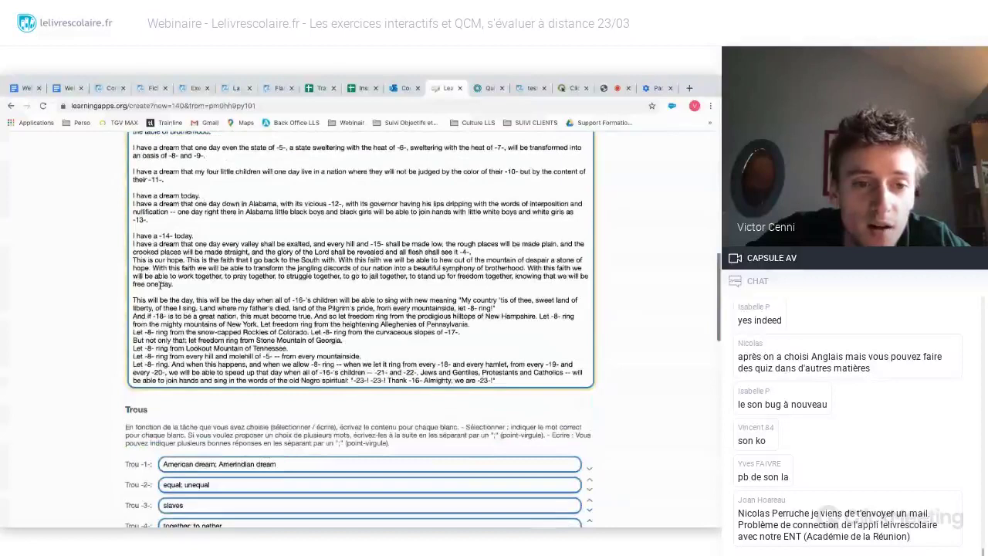
scroll(147, 293, "down", 4)
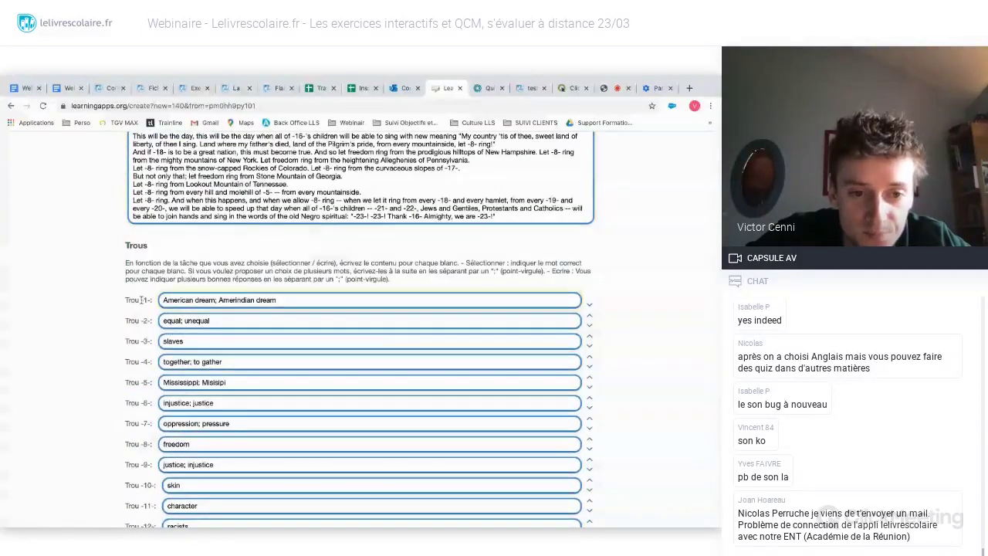
scroll(154, 347, "down", 8)
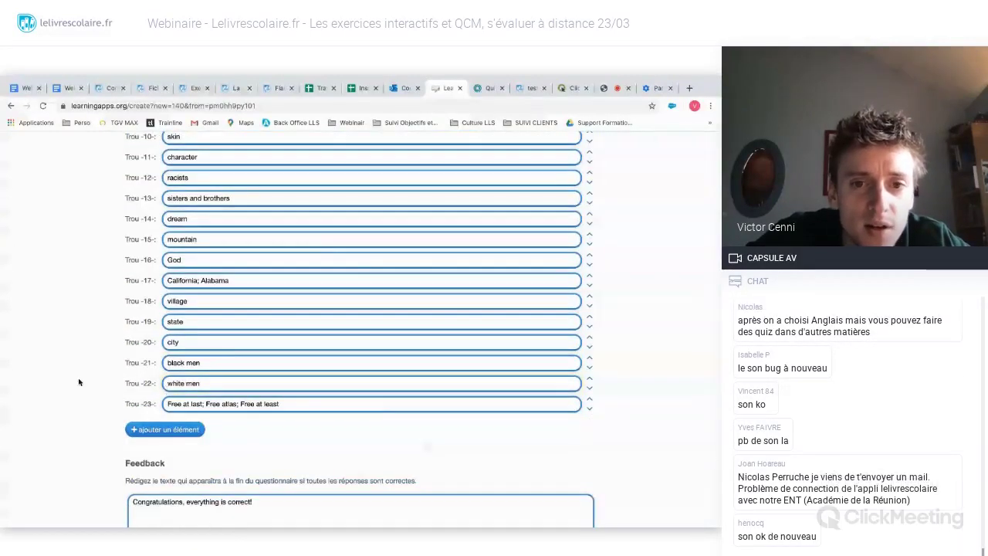
scroll(79, 382, "up", 5)
scroll(79, 381, "up", 3)
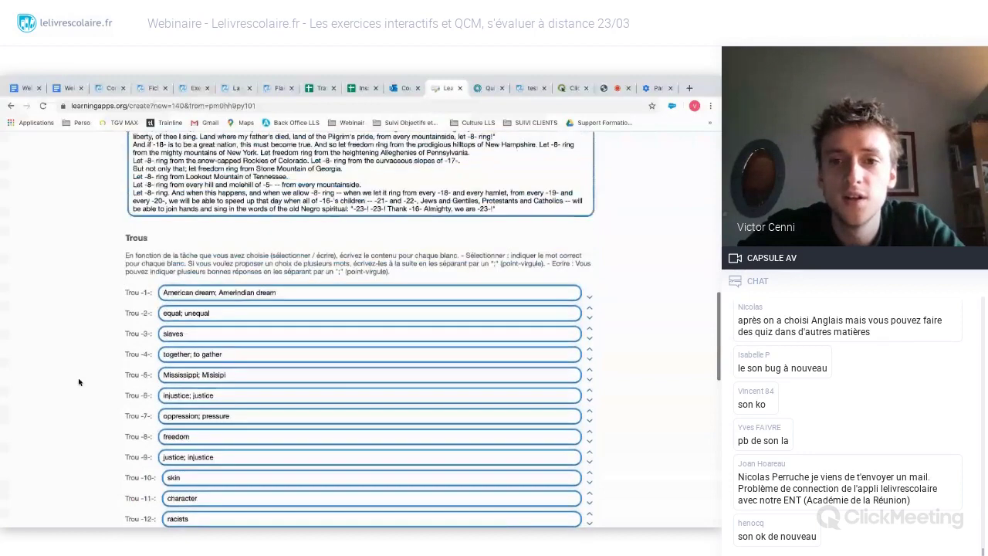
scroll(79, 382, "up", 6)
- Append the line 'Je rajoute un trou -24-' at the end of the speech passage
scroll(501, 307, "down", 3)
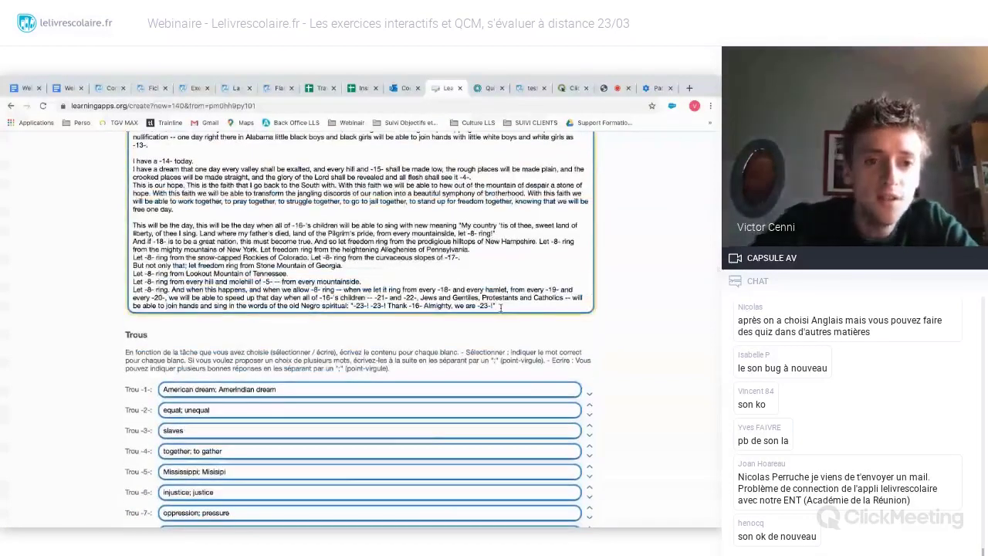
left_click(500, 307)
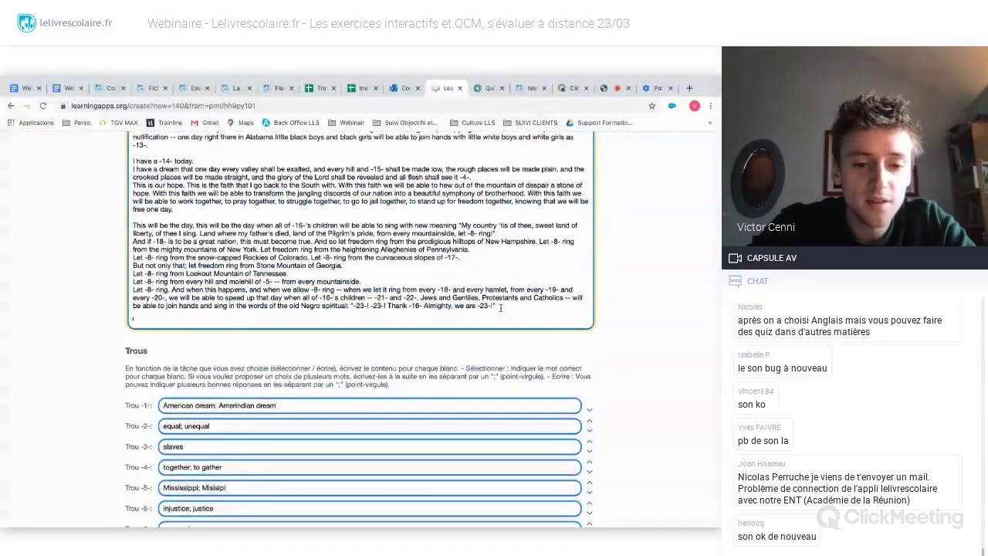
type("Je l'")
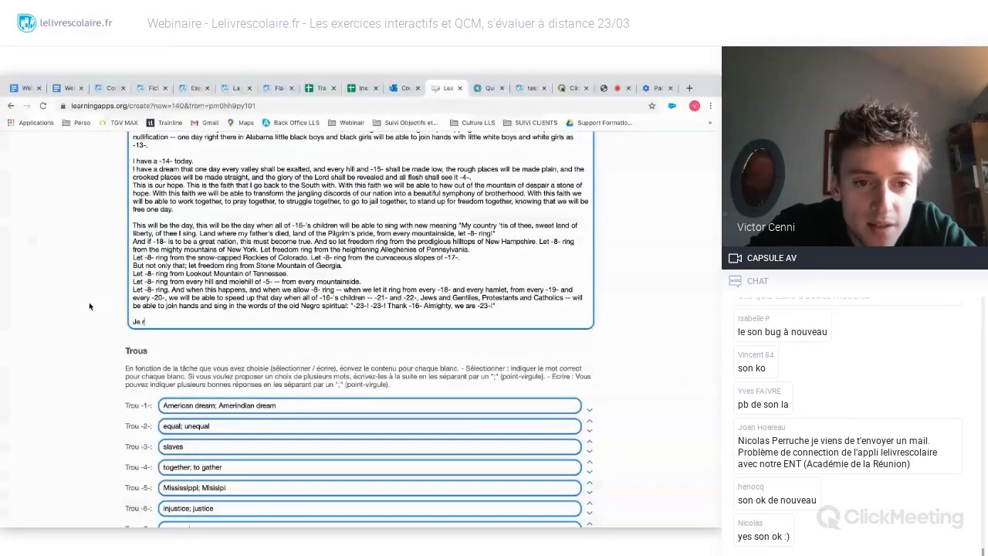
type("ajoute un trou -")
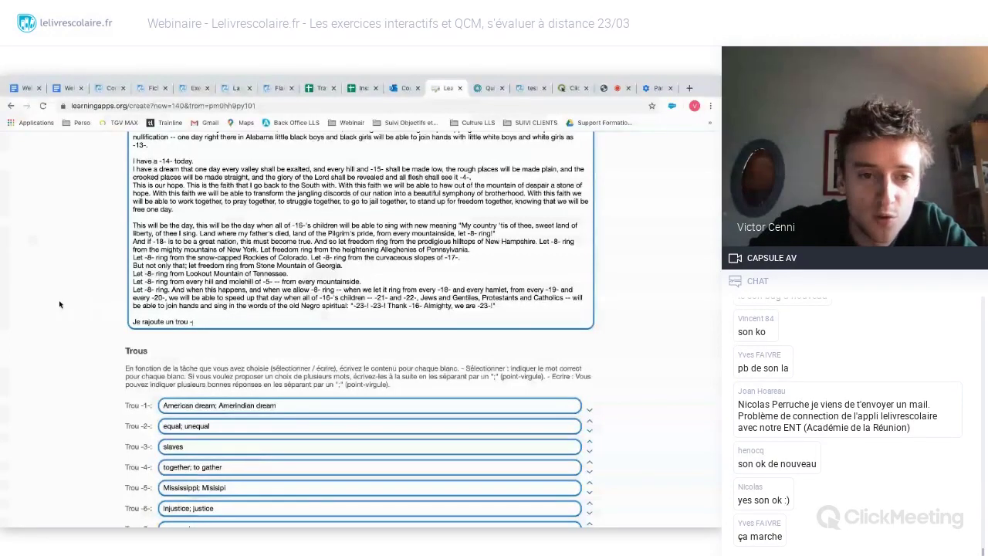
type("24")
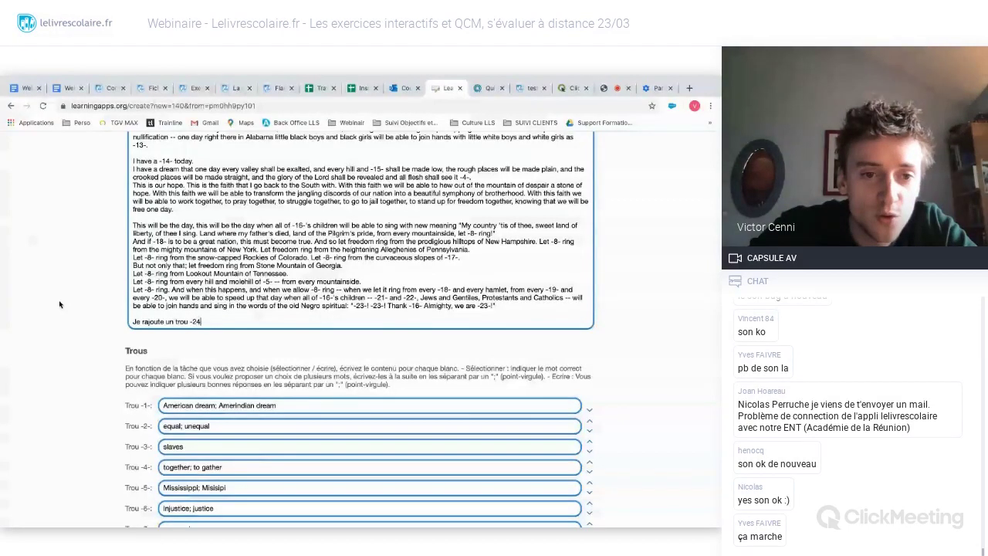
type("-")
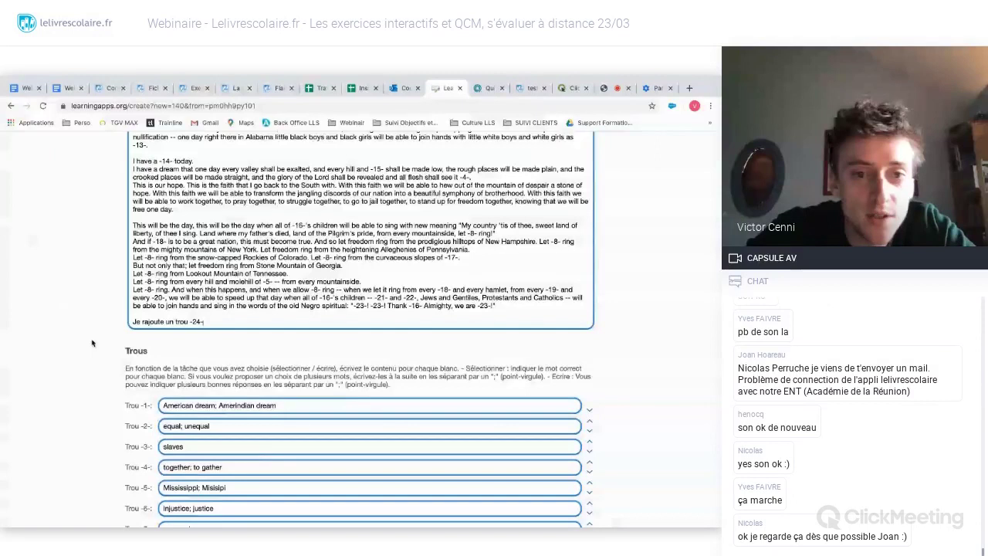
- Add an answer field for gap 24 containing 'trou'
scroll(92, 343, "down", 2)
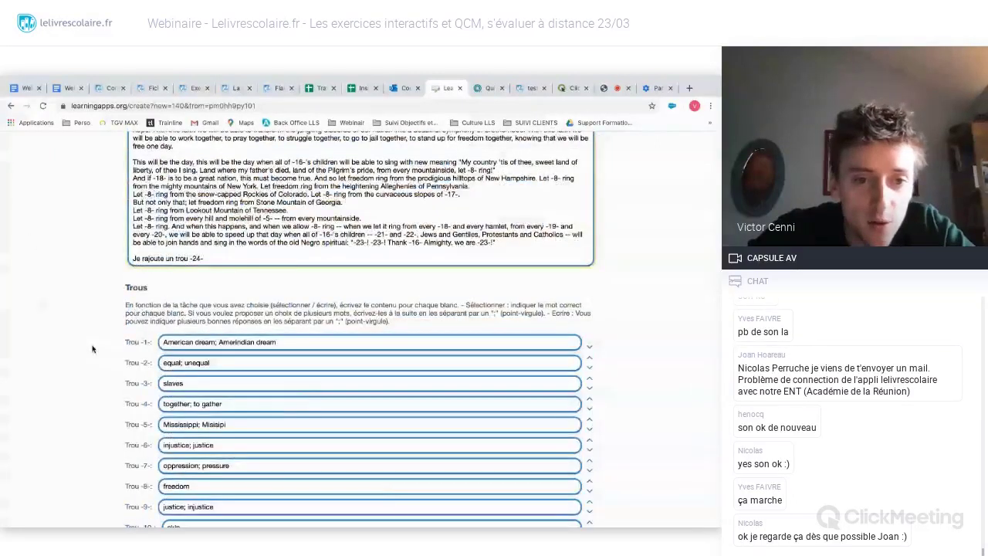
scroll(92, 349, "down", 5)
left_click(161, 413)
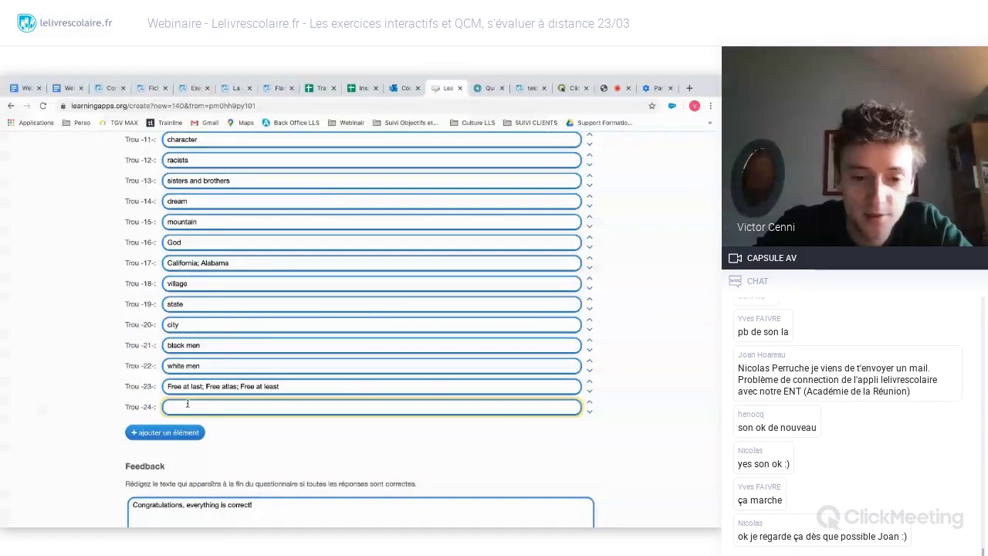
type("trou")
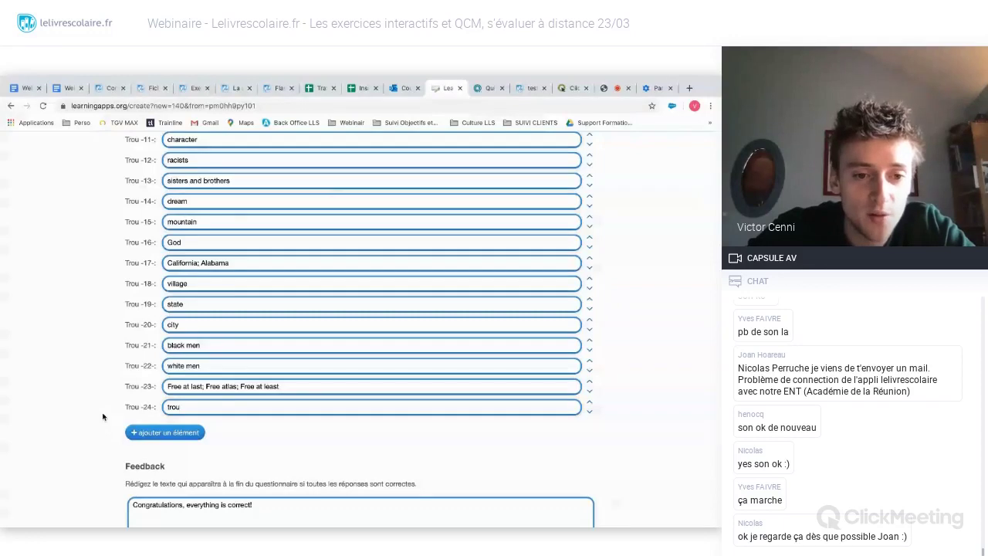
scroll(103, 417, "down", 5)
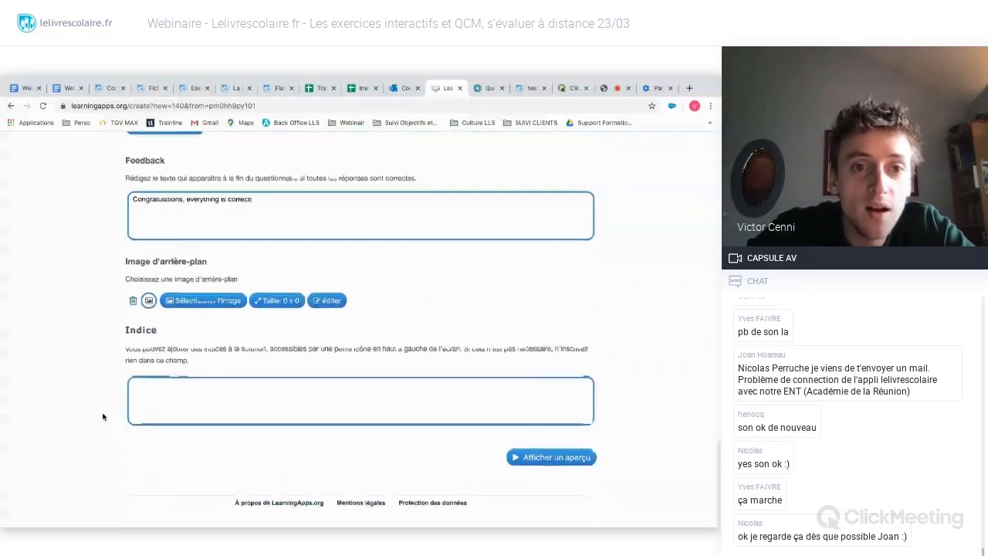
scroll(102, 416, "up", 8)
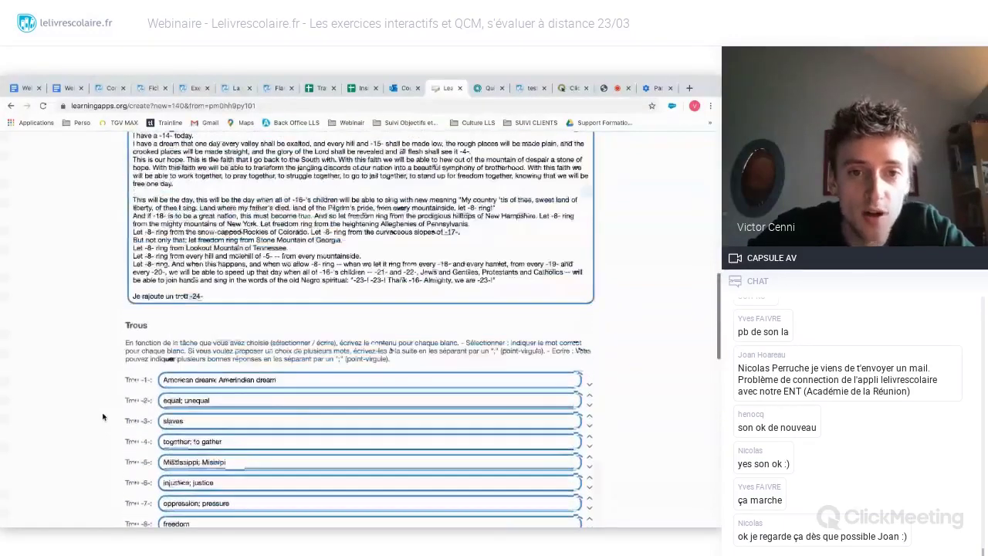
scroll(102, 417, "up", 1)
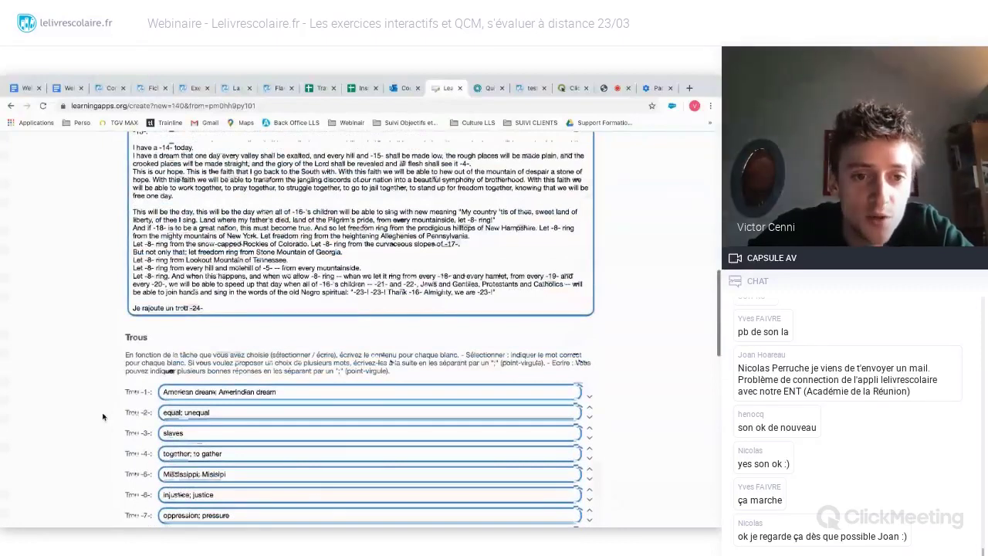
scroll(103, 417, "up", 3)
scroll(103, 424, "down", 2)
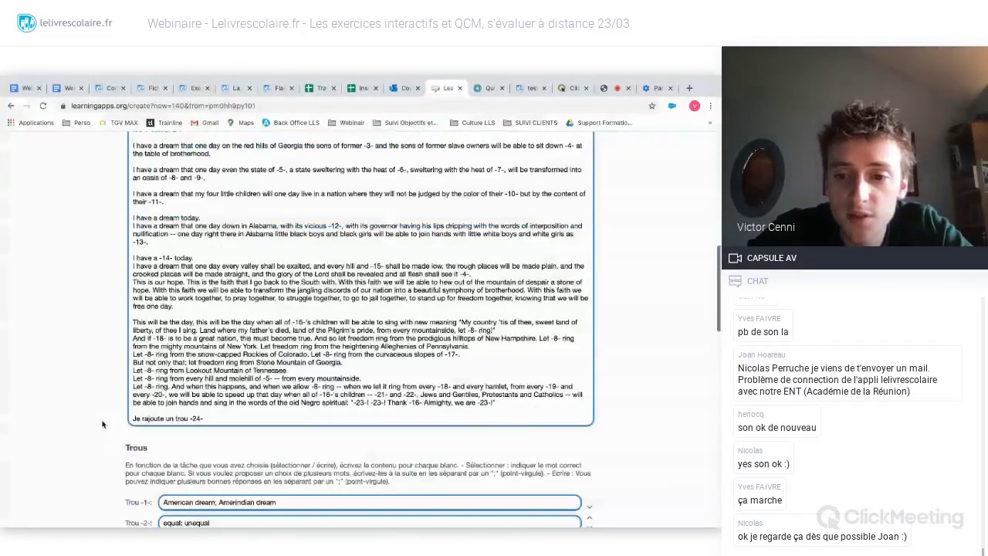
scroll(103, 423, "down", 11)
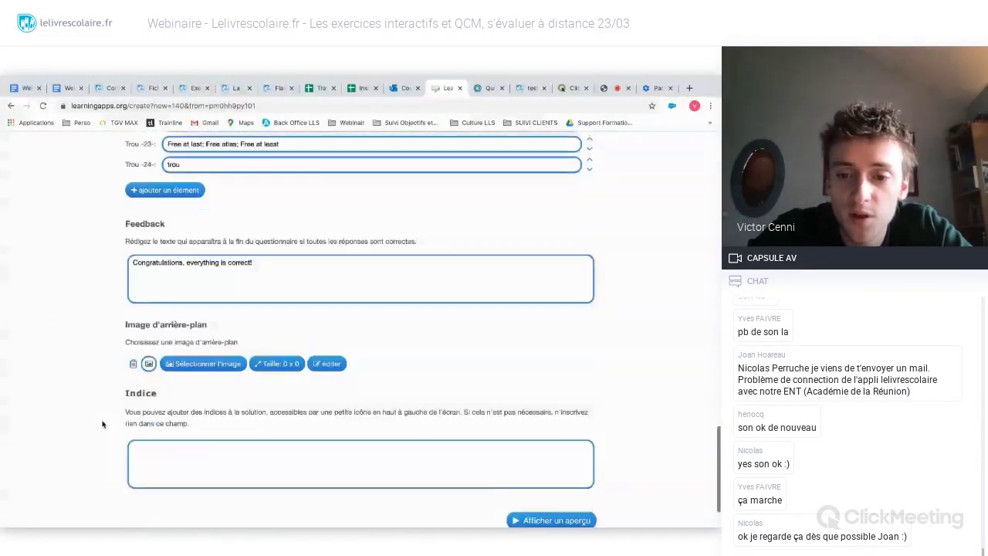
- Preview the exercise and scroll down to check the new final gap
left_click(541, 484)
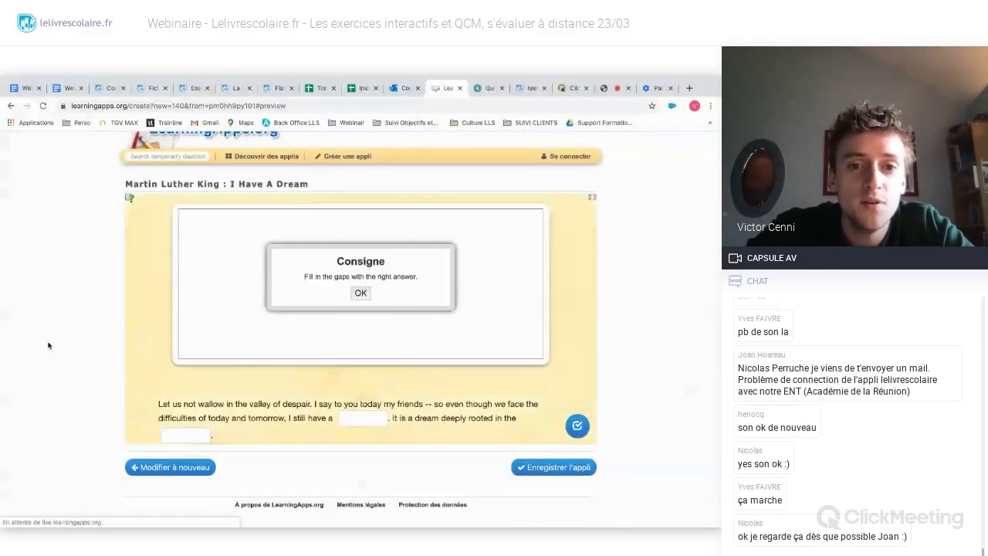
left_click(360, 293)
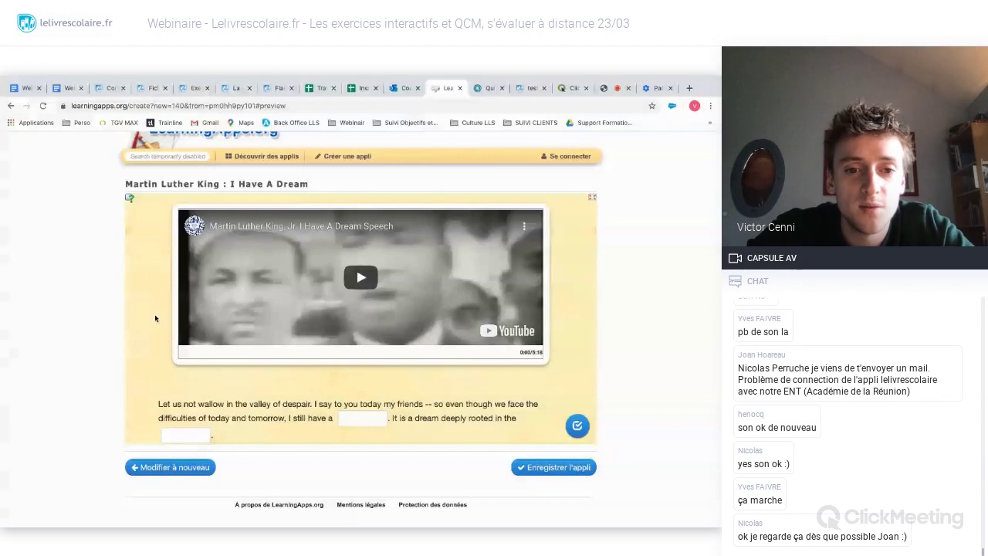
scroll(154, 318, "down", 3)
scroll(155, 317, "down", 10)
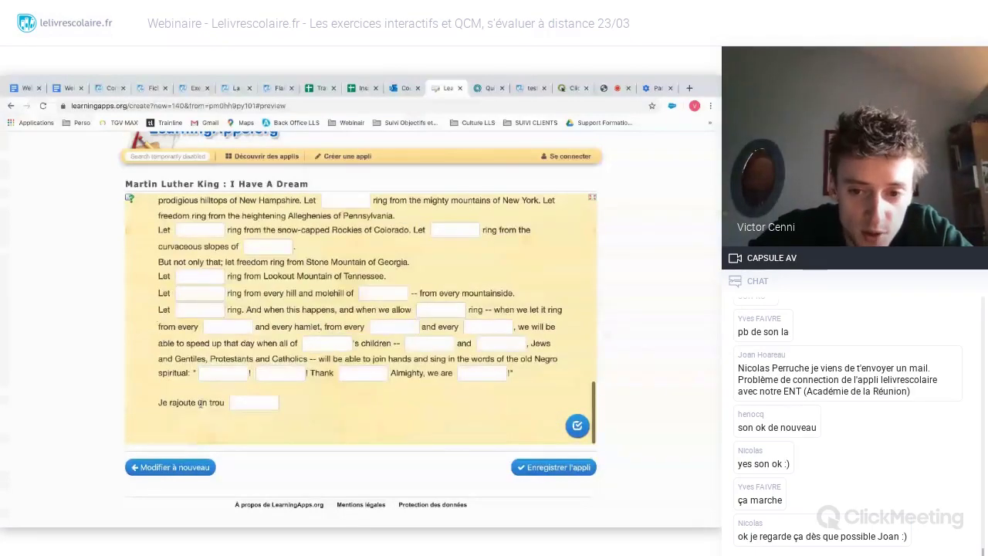
scroll(37, 362, "up", 2)
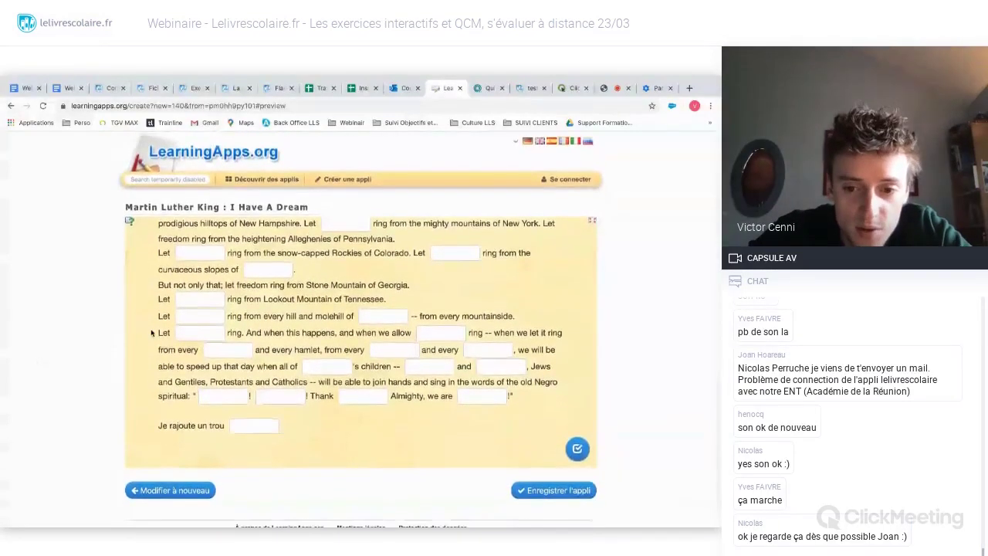
scroll(151, 333, "down", 1)
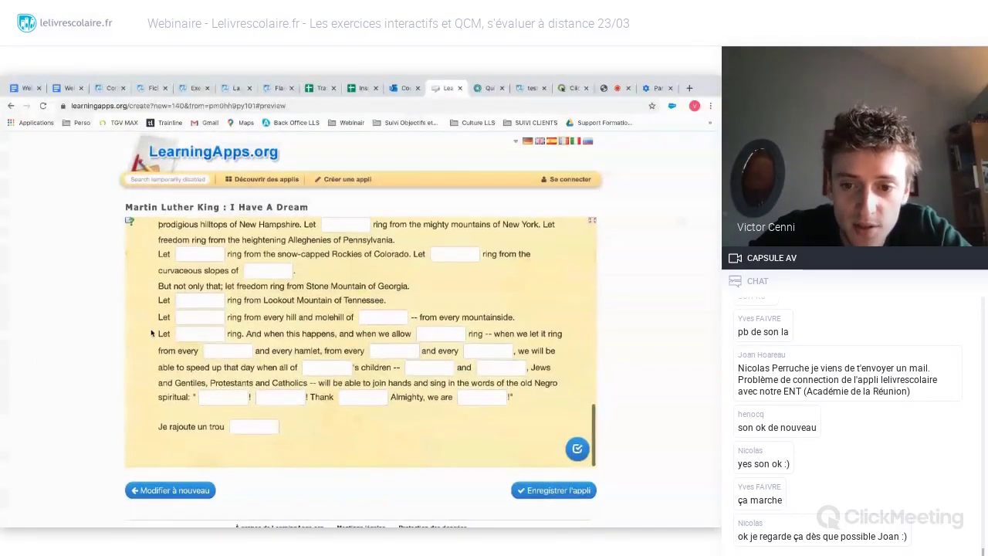
scroll(559, 475, "down", 1)
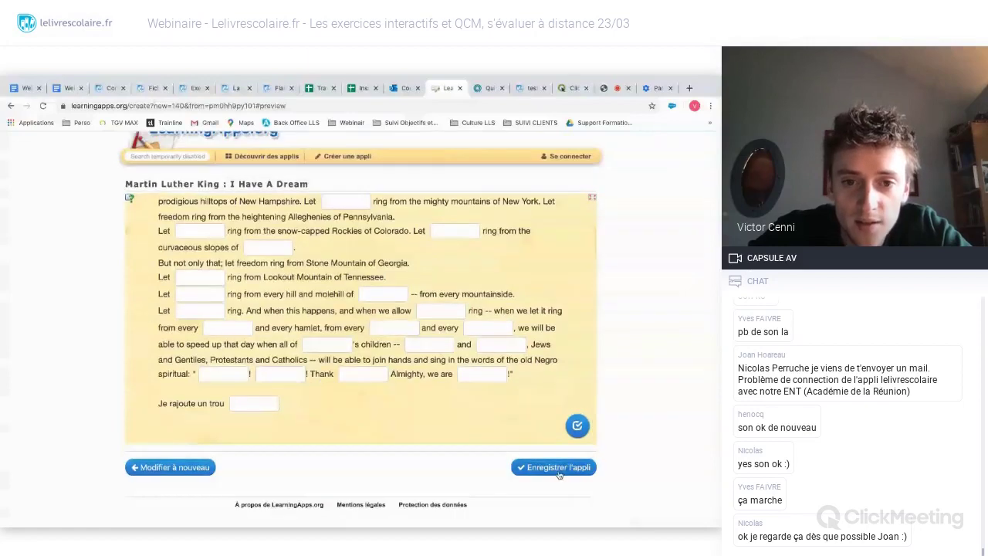
- Save the app, signing in via Connexion, and return to the ClickMeeting webinar tab
left_click(560, 474)
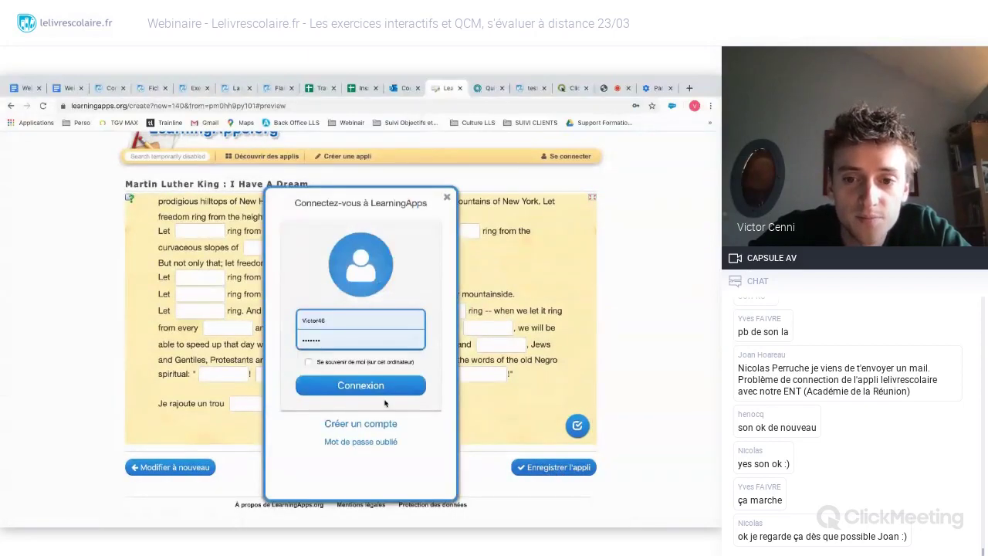
left_click(381, 388)
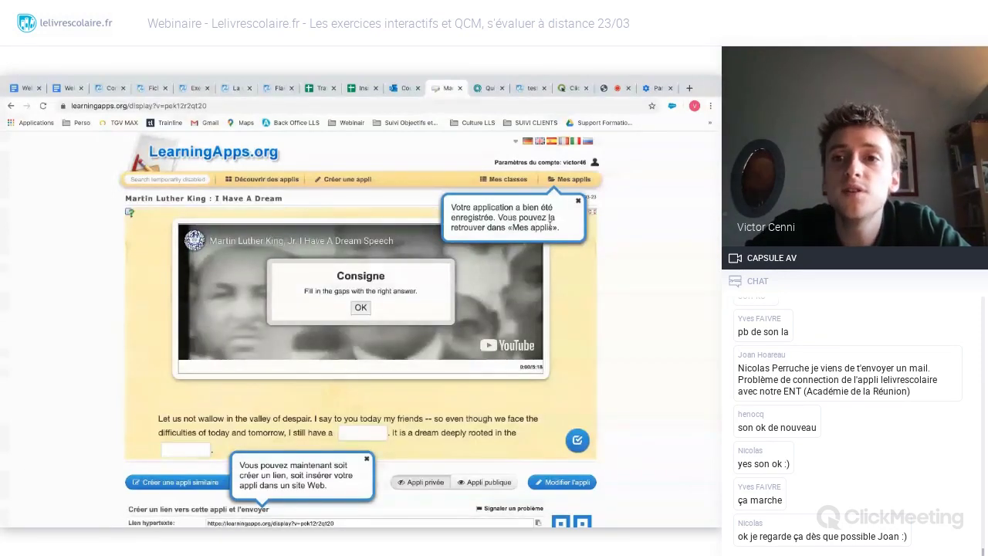
left_click(614, 88)
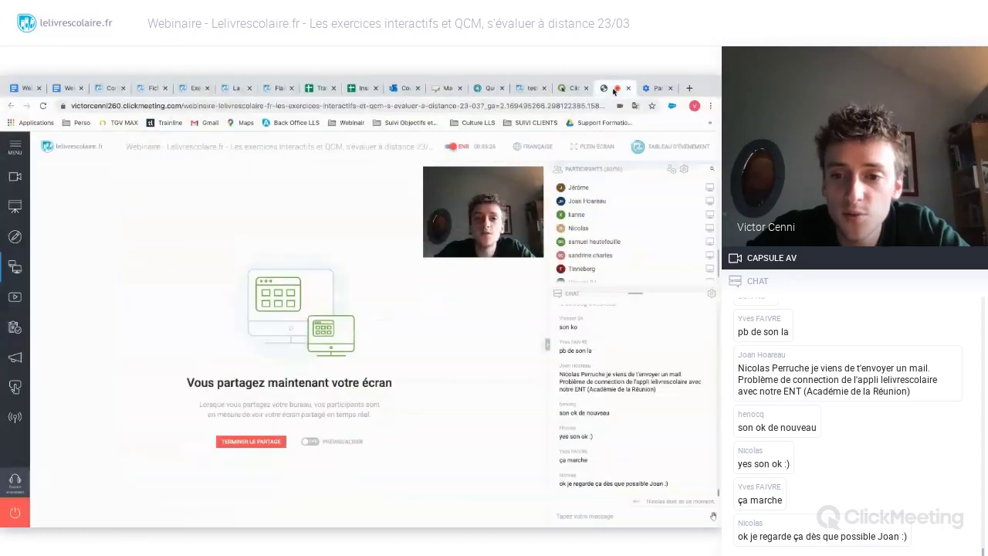
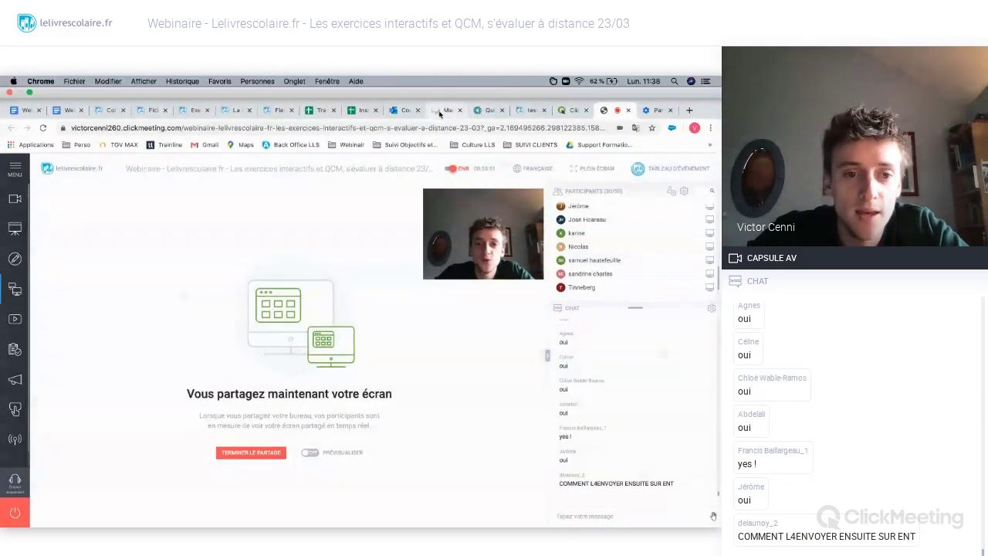
- Switch to the LearningApps tab and list saved apps, including 'Martin Luther King : I Have A Dream'
left_click(440, 111)
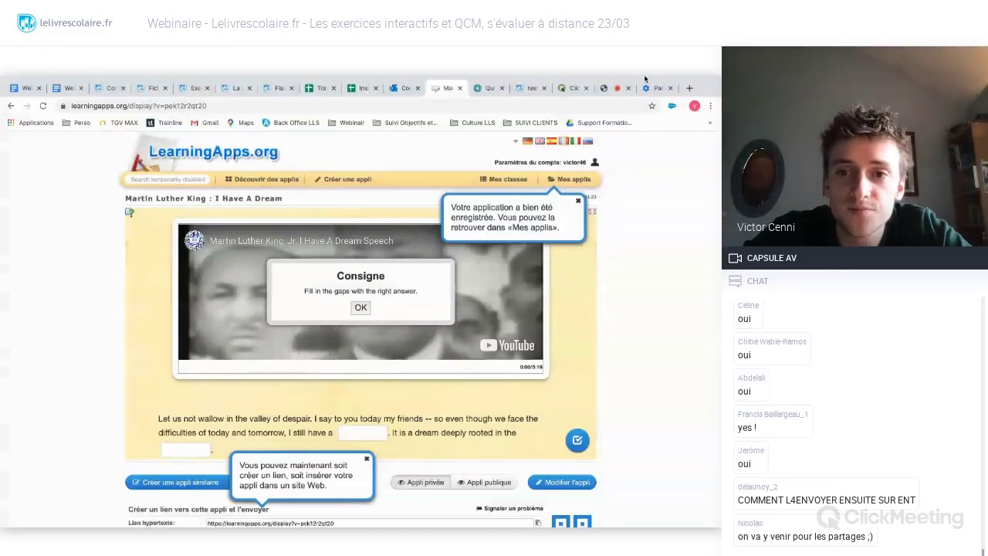
left_click(561, 180)
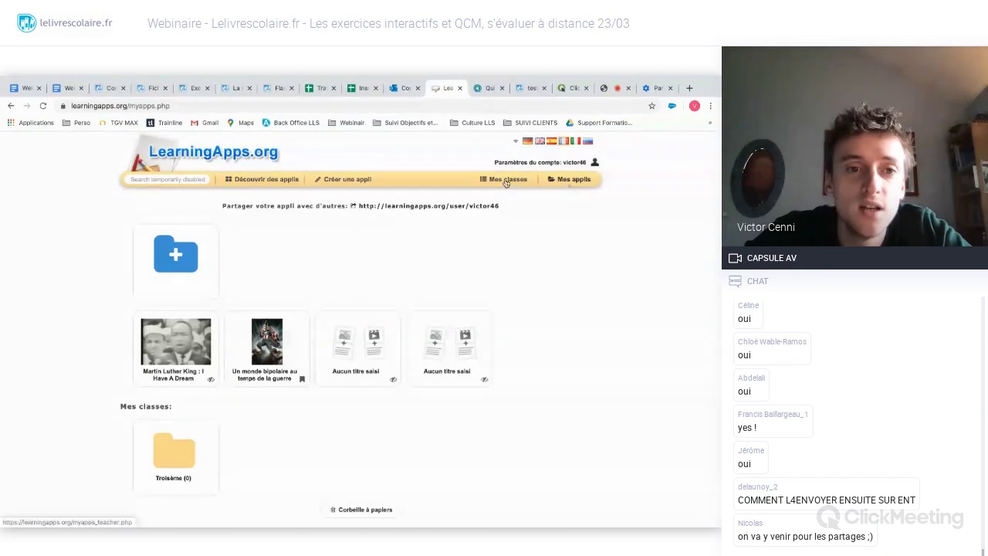
- From My Classes, create a new LearningApps class named 'Seconde A' beside Troisième
left_click(504, 183)
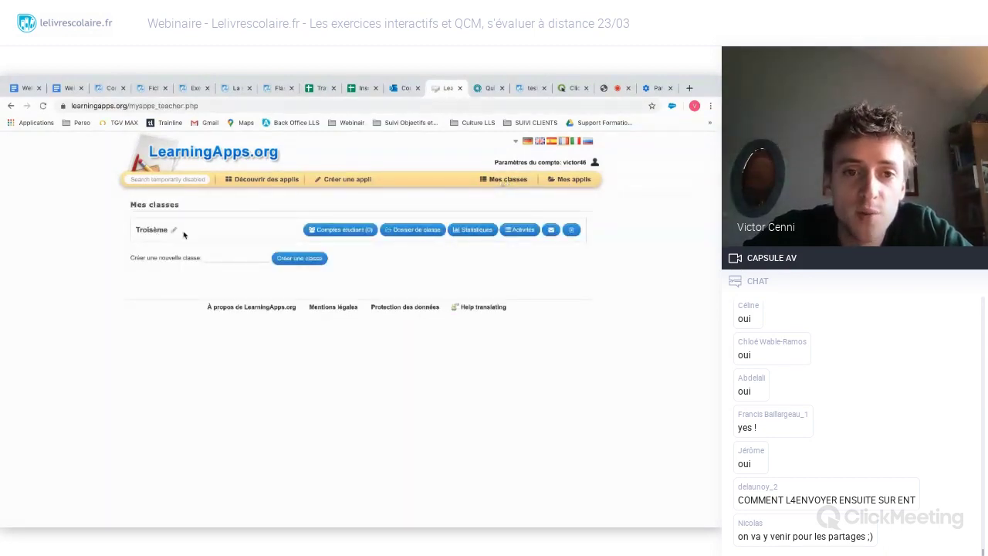
left_click(233, 257)
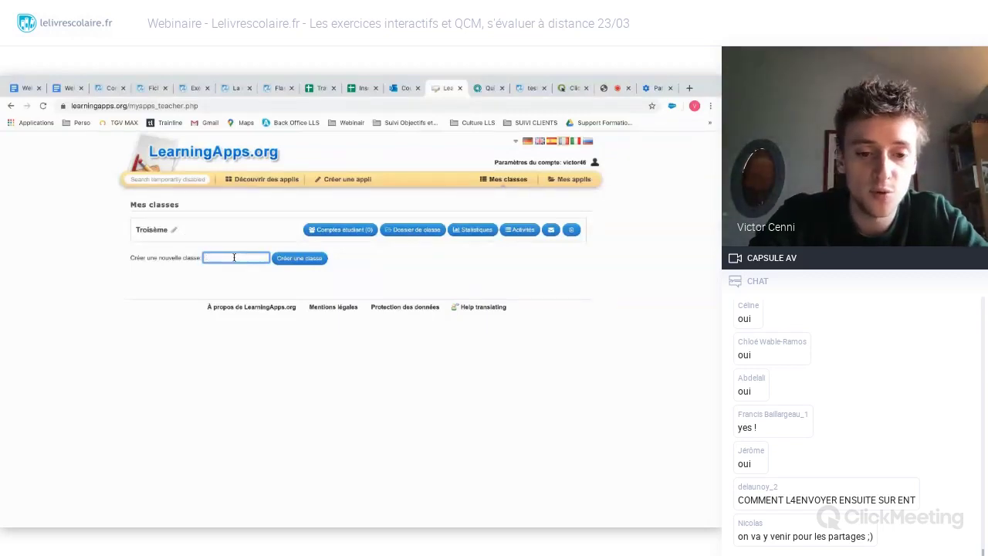
type("Seconde")
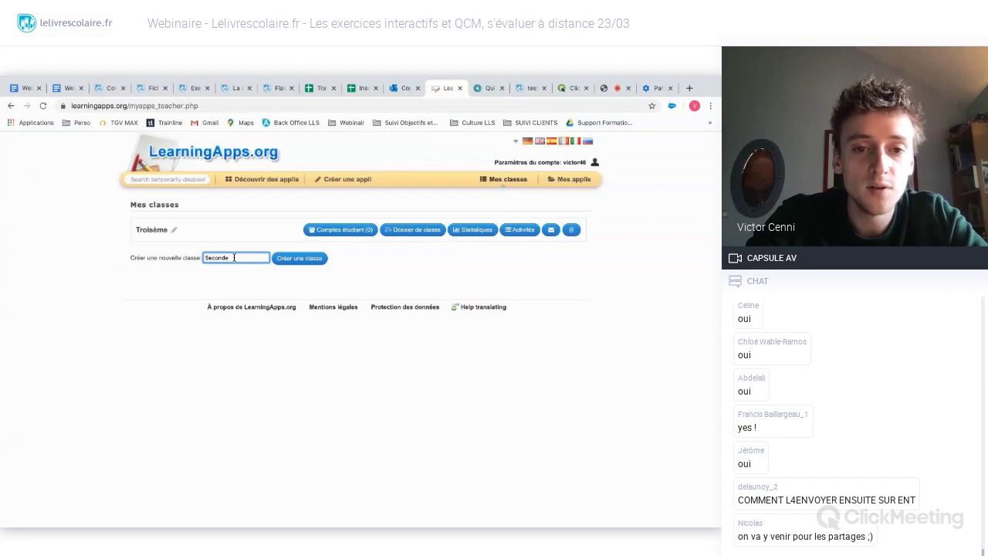
type(" A")
key("Tab")
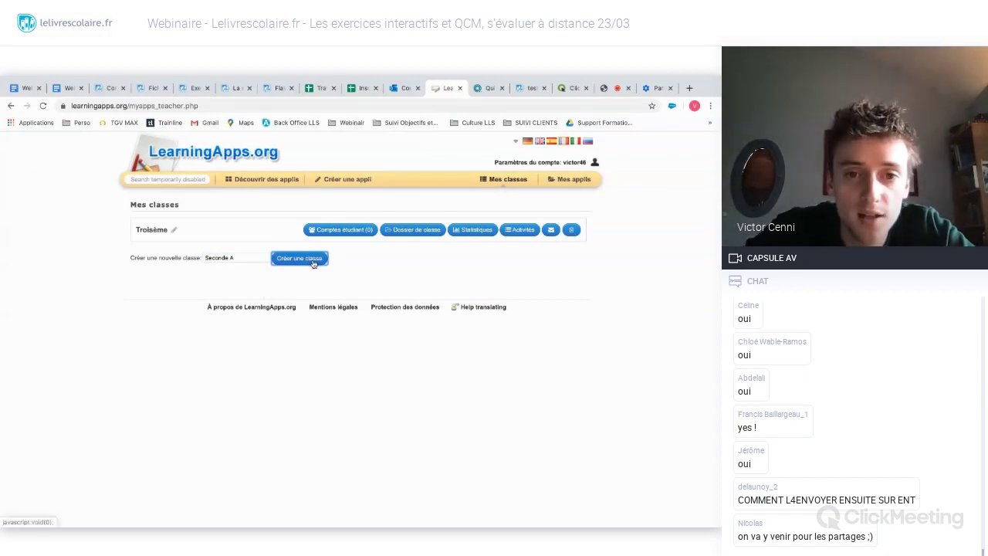
left_click(311, 262)
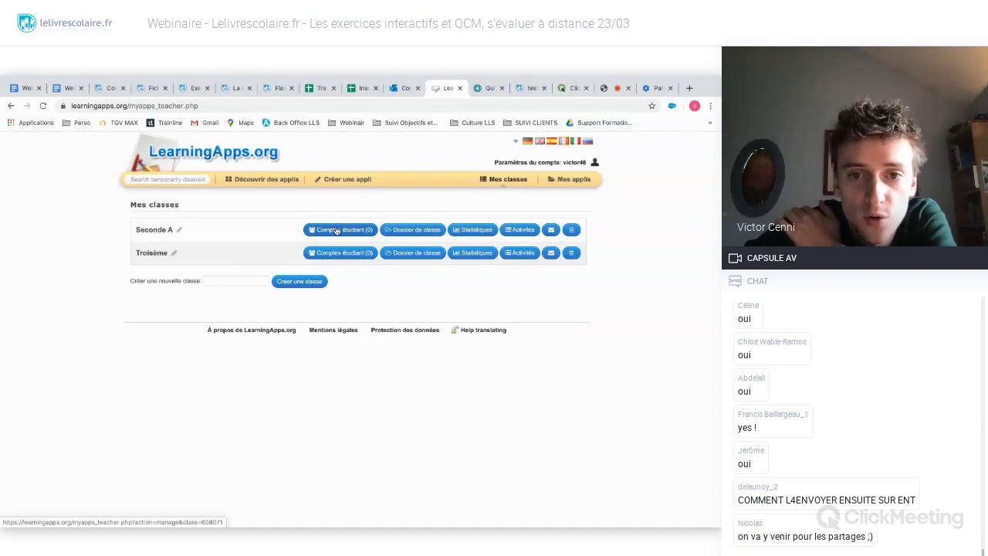
- Add a Seconde A student account with the student's first and last name, generate credentials, and return
left_click(337, 231)
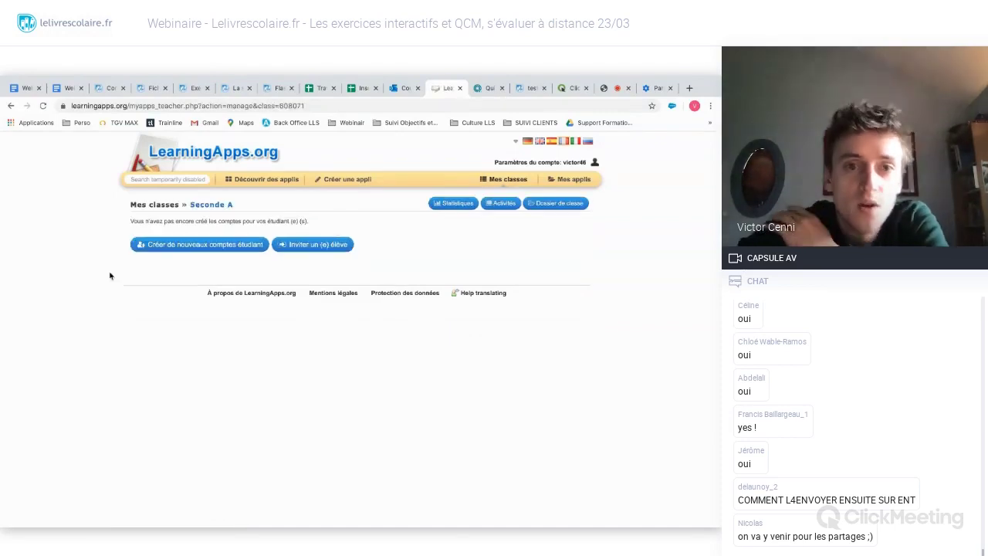
left_click(179, 248)
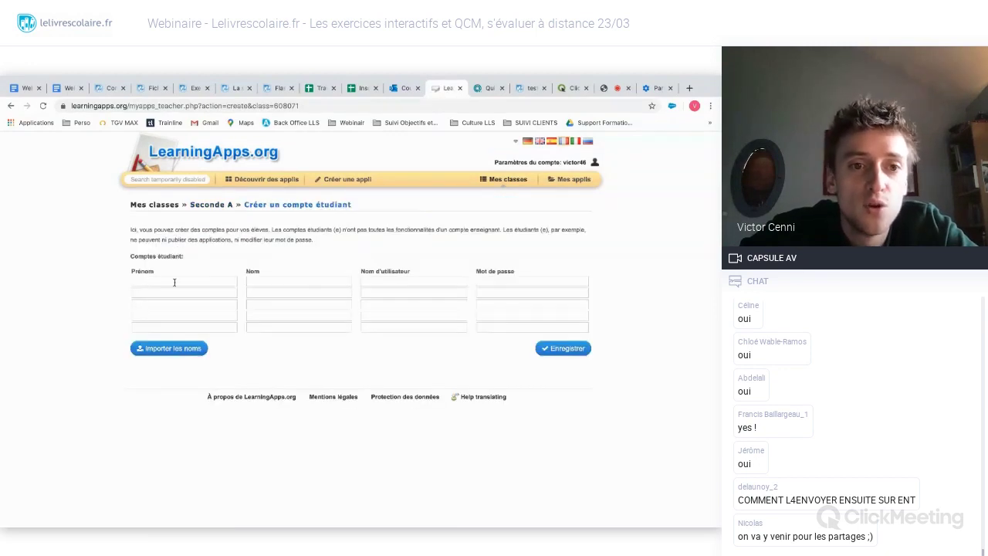
left_click(174, 283)
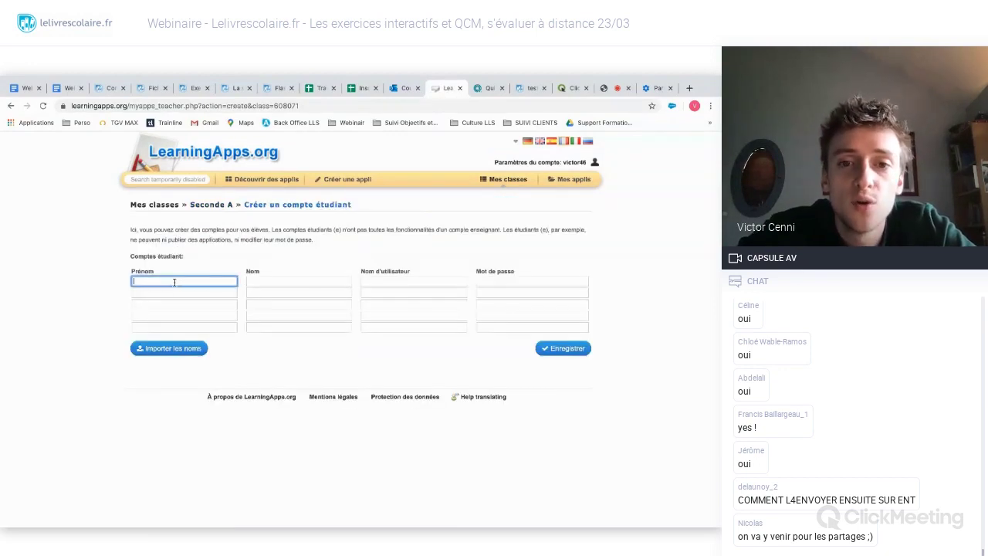
type("pierre")
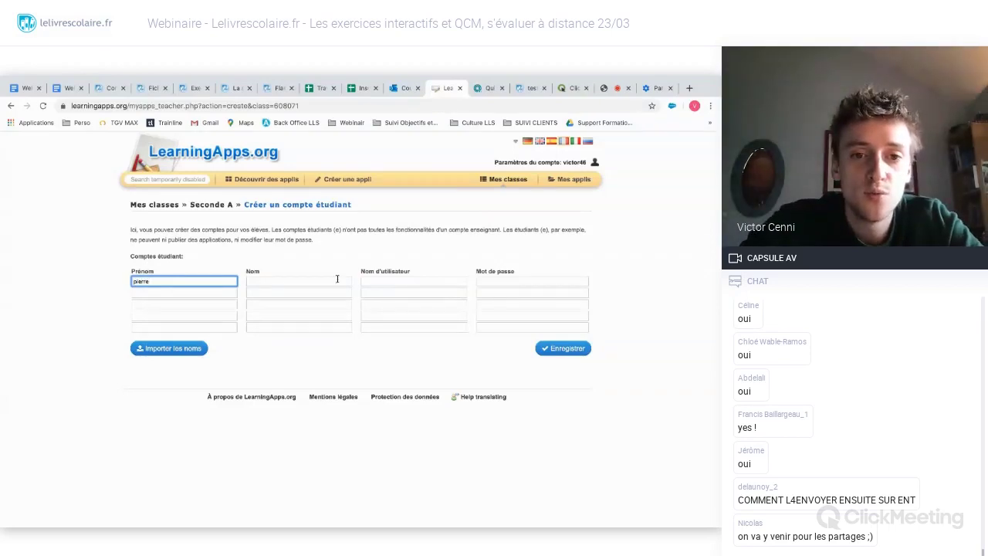
left_click(337, 281)
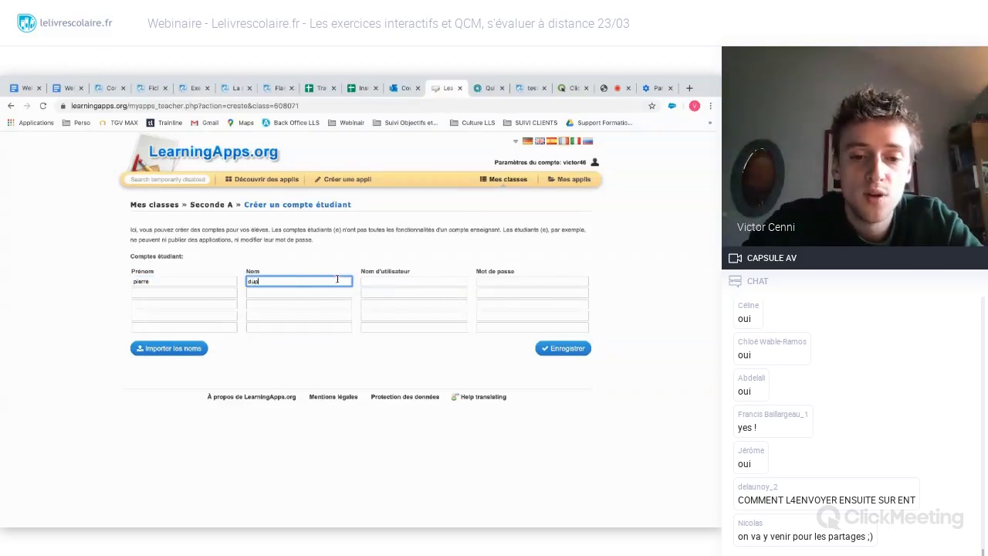
key("Tab")
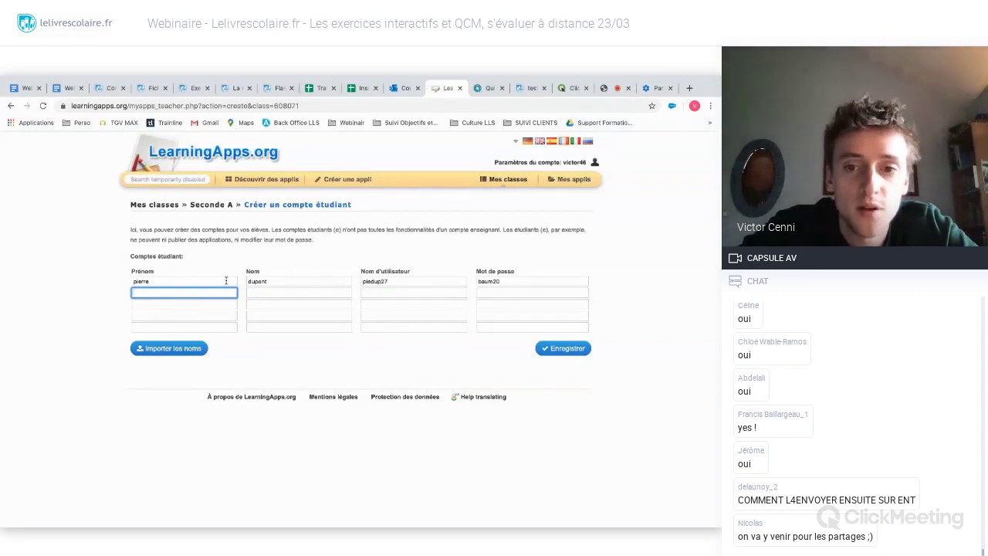
left_click(355, 265)
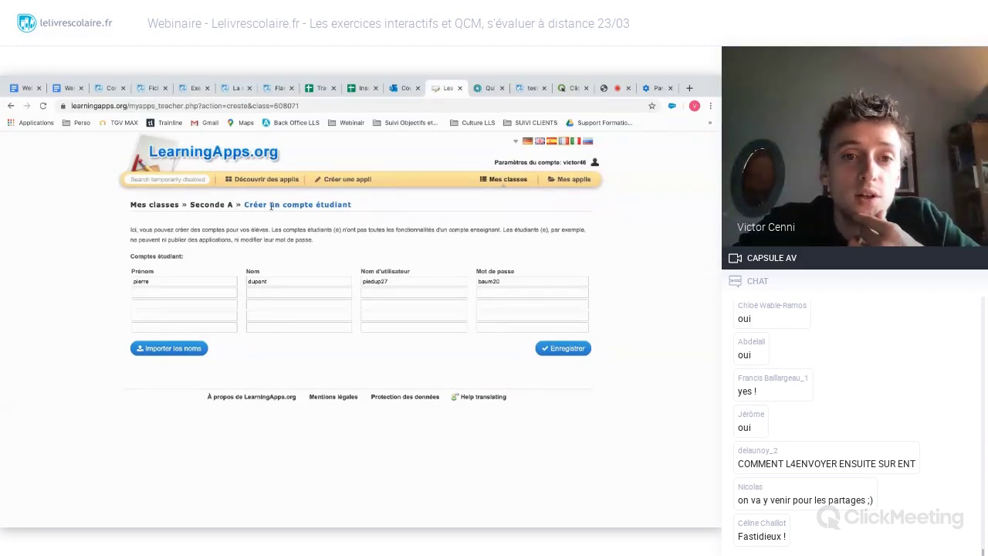
left_click(210, 204)
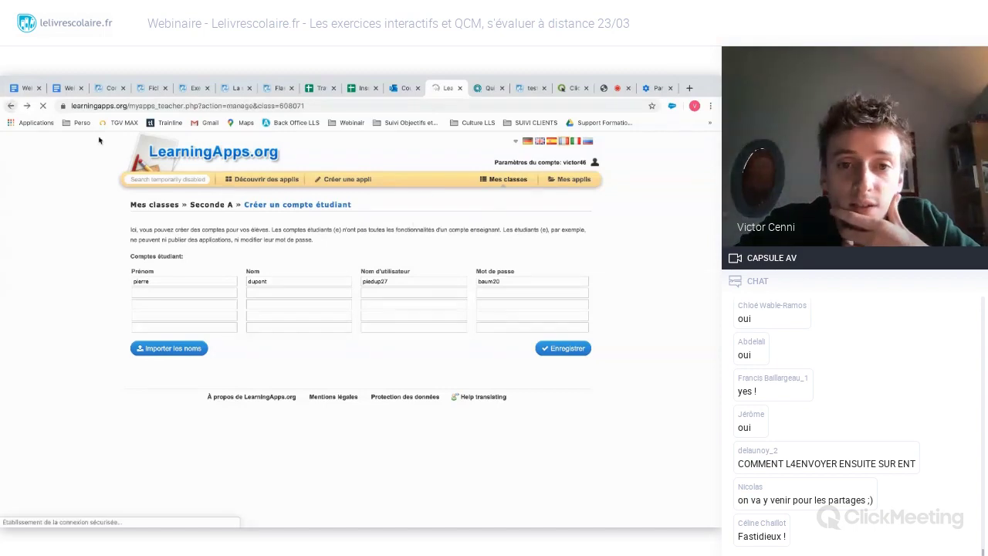
- Open the Seconde A invite-a-student page and select its class join link beside the QR code
left_click(306, 245)
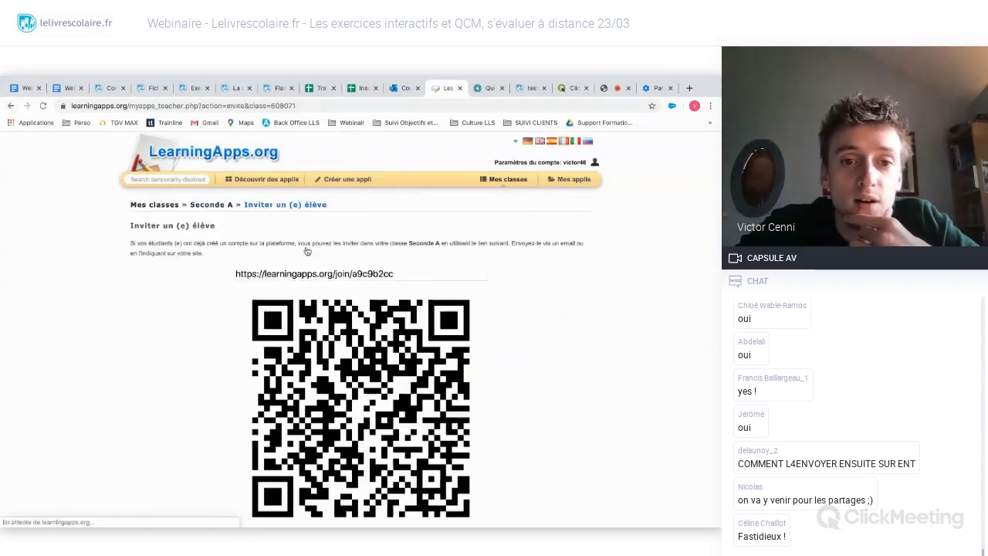
left_click_drag(397, 274, 228, 275)
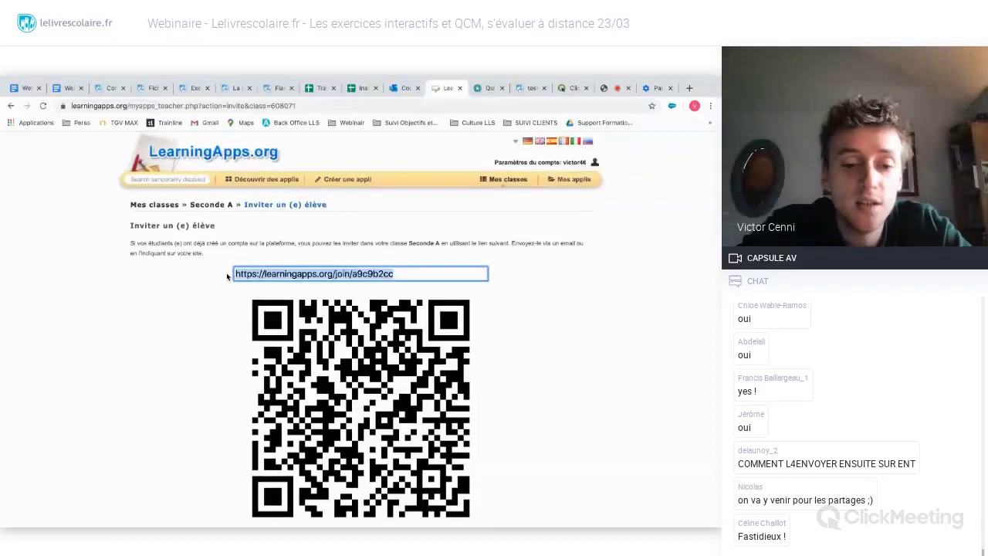
left_click(199, 312)
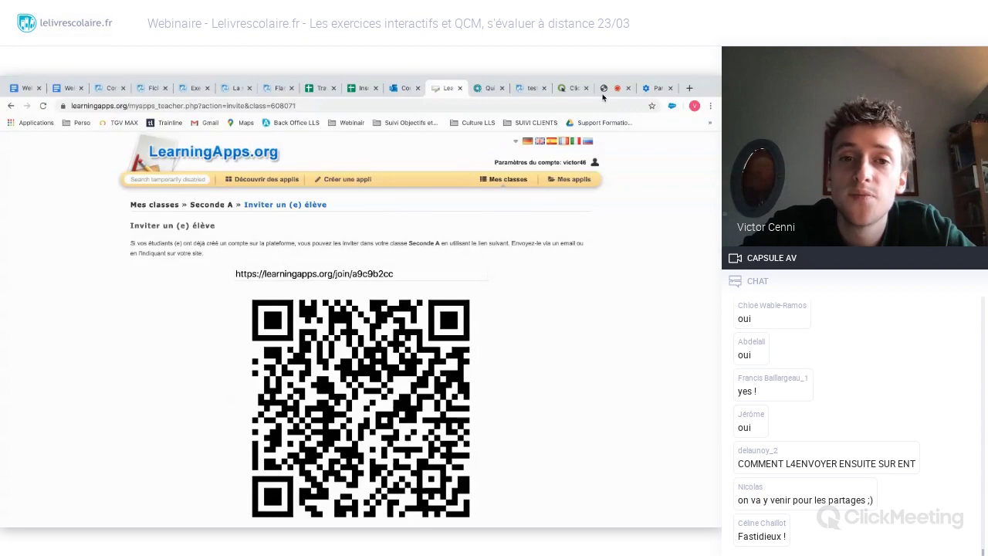
left_click_drag(396, 274, 235, 272)
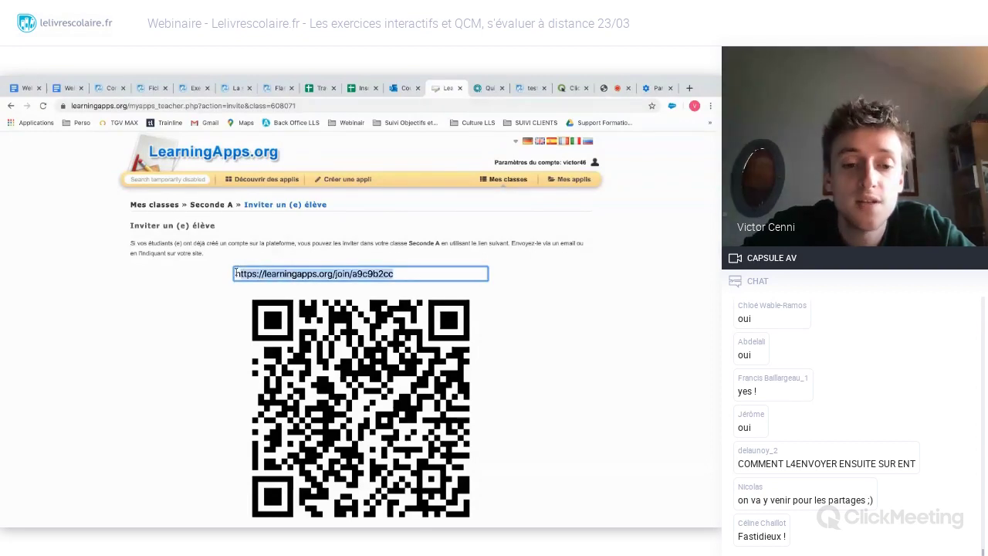
left_click(179, 301)
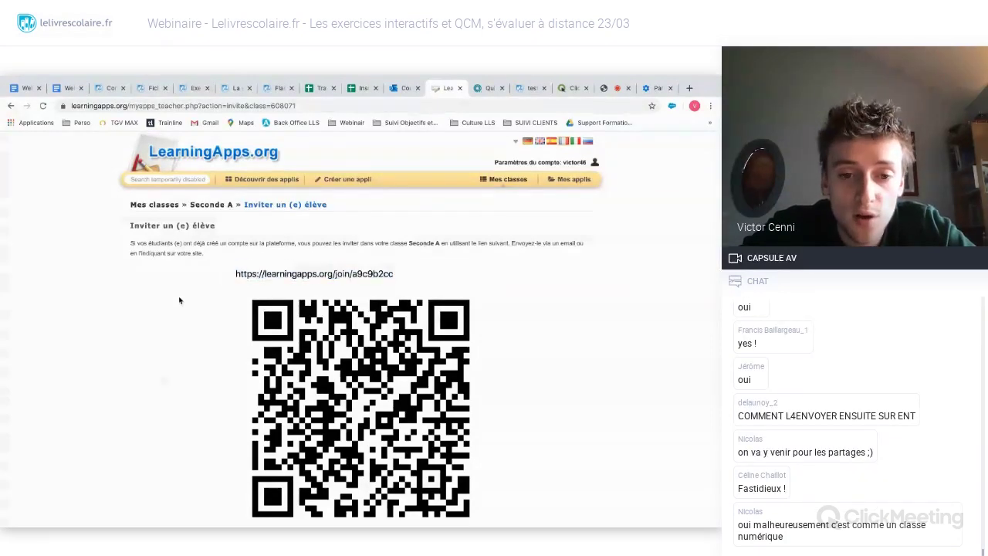
scroll(178, 297, "down", 1)
scroll(178, 297, "up", 1)
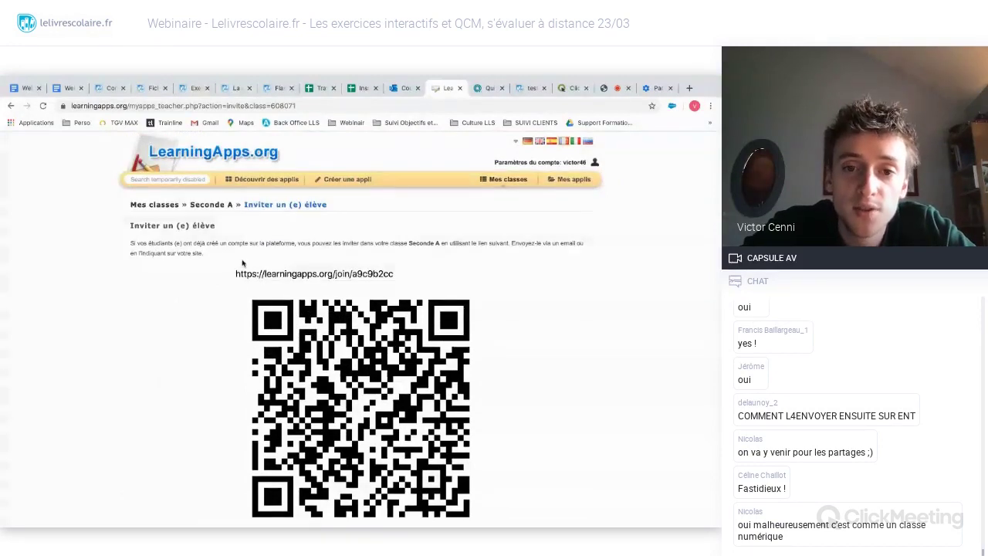
left_click(238, 280)
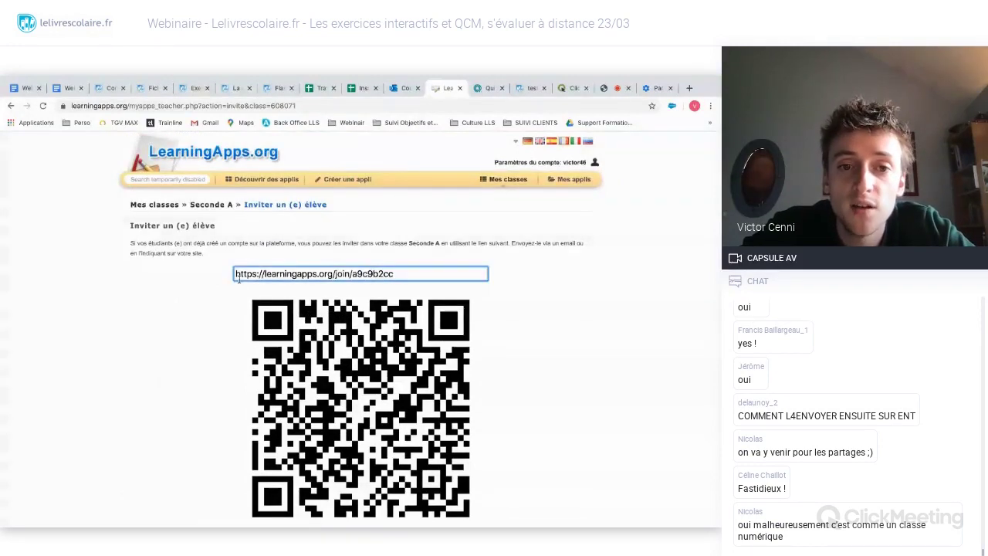
key("ctrl+a")
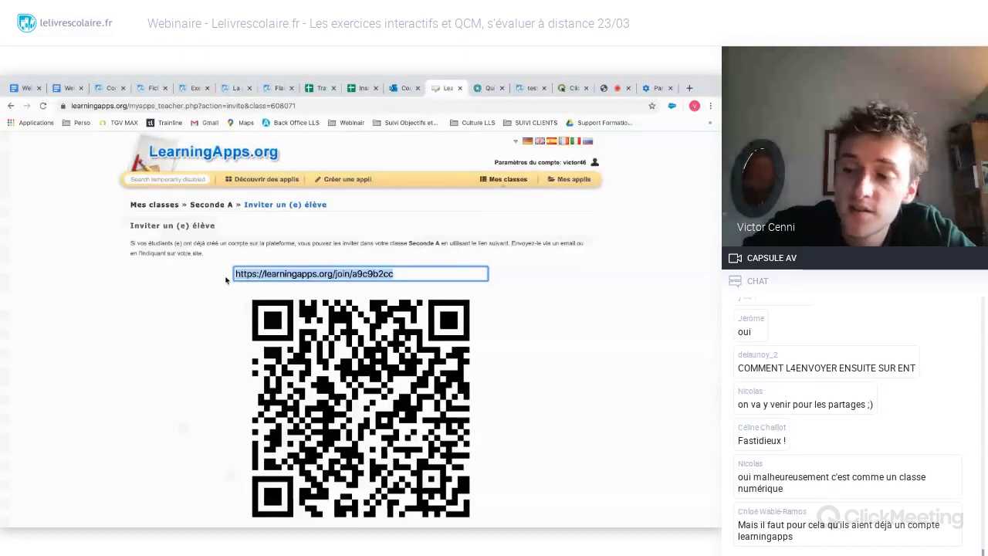
left_click(212, 291)
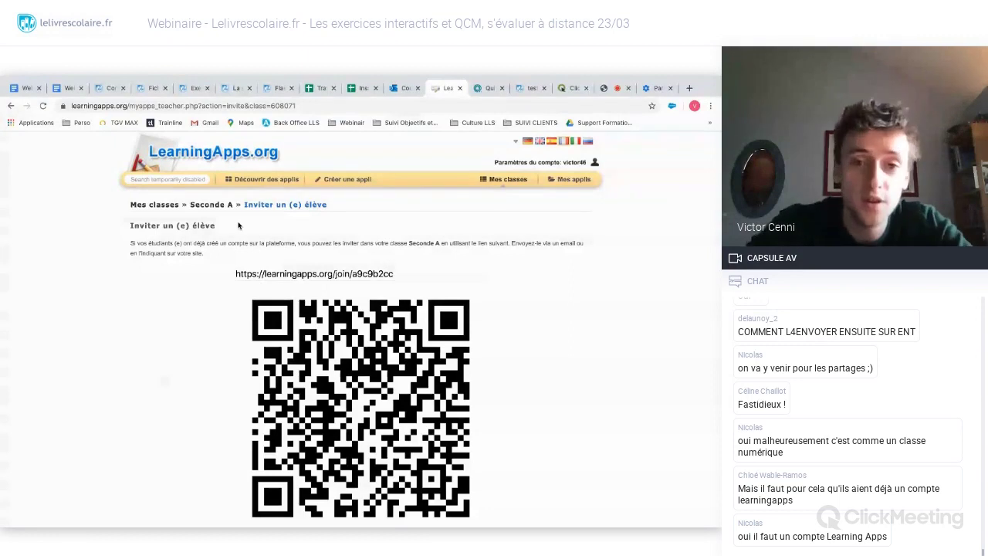
left_click(392, 273)
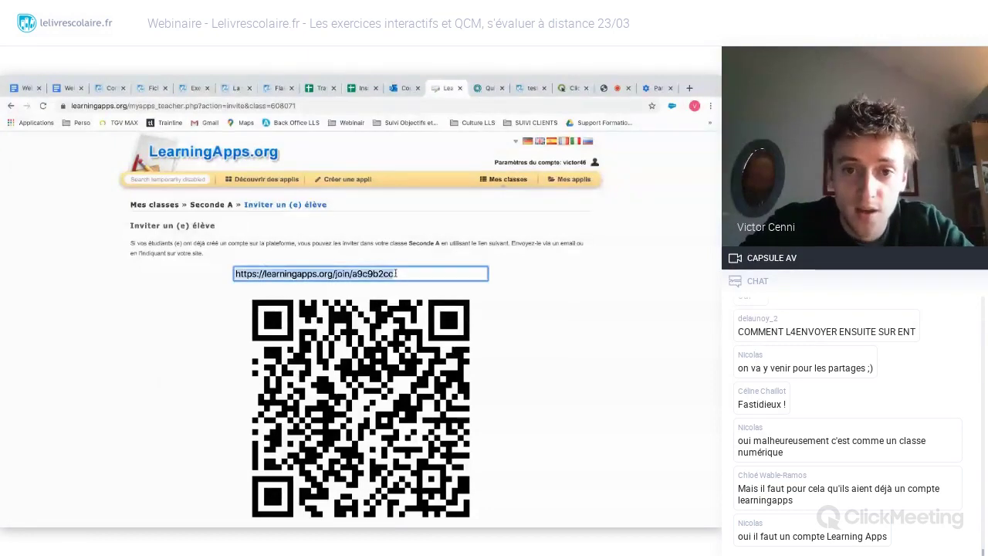
left_click(432, 249)
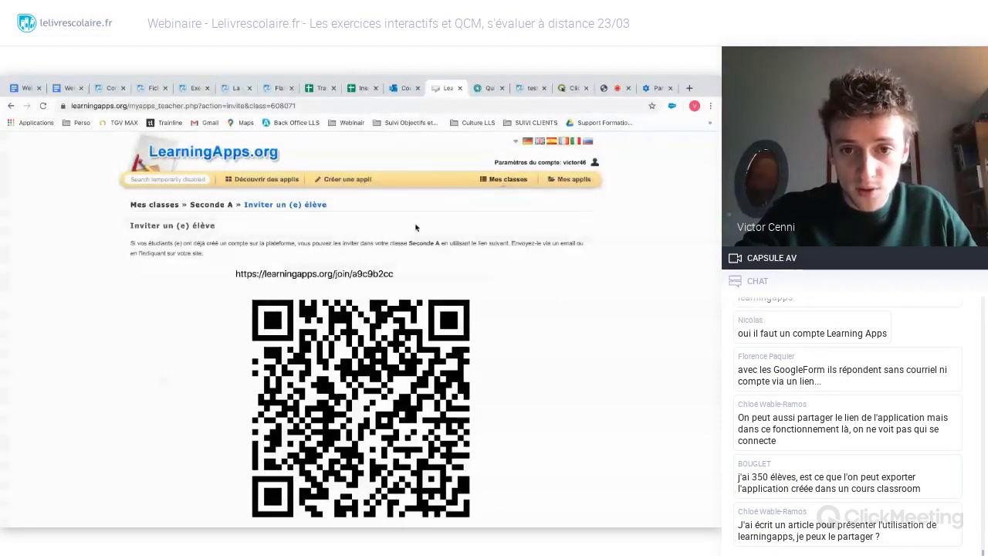
scroll(415, 228, "down", 2)
scroll(415, 228, "up", 2)
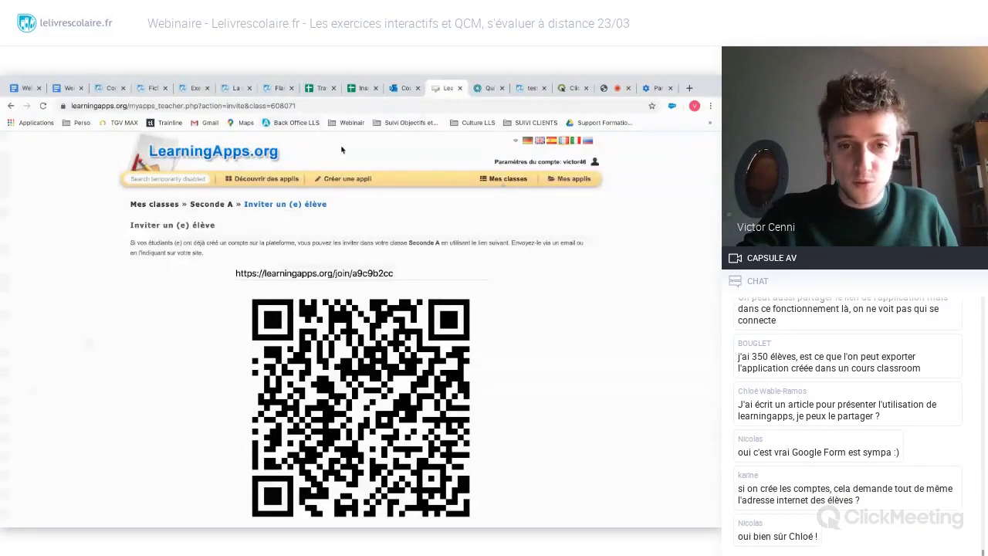
scroll(342, 149, "down", 1)
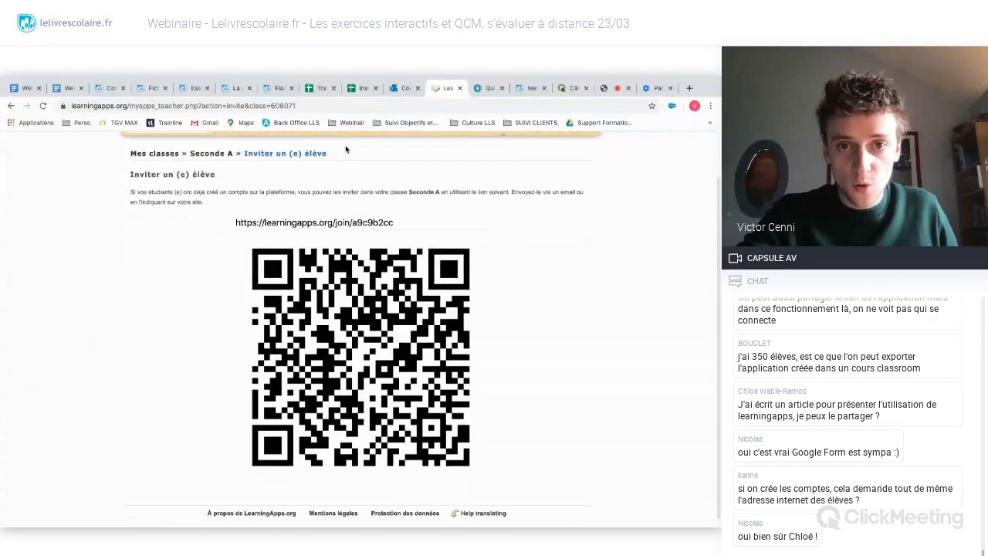
scroll(344, 149, "up", 1)
scroll(346, 149, "down", 1)
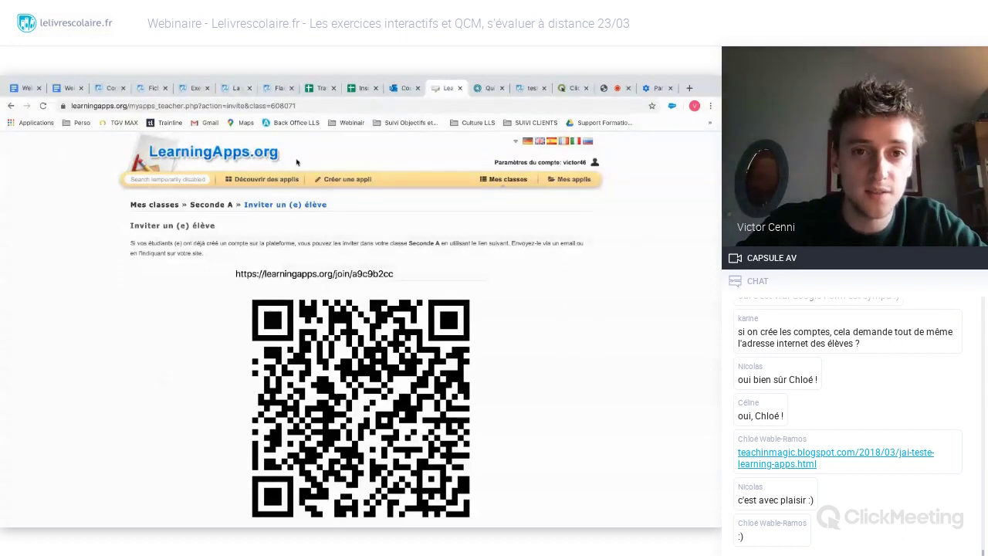
left_click(277, 88)
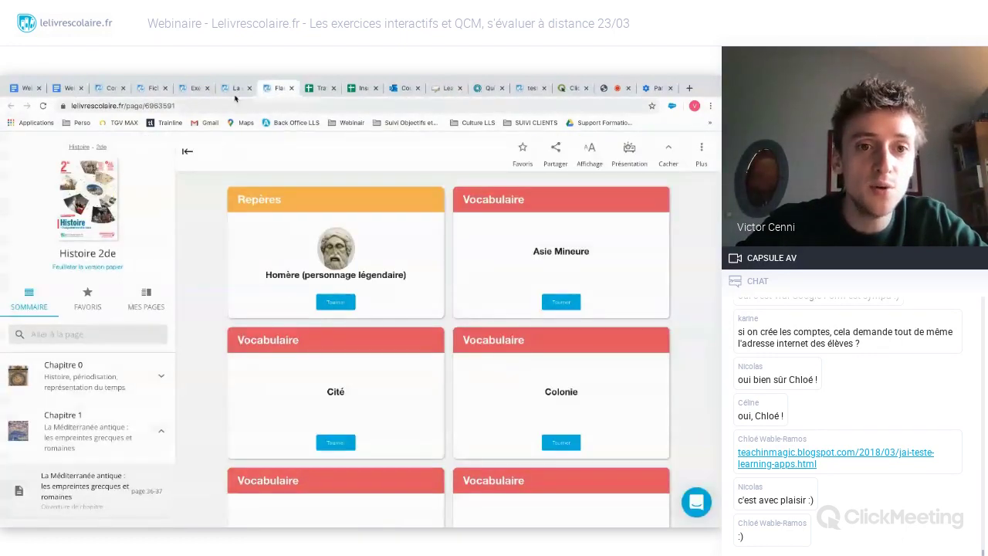
left_click(108, 88)
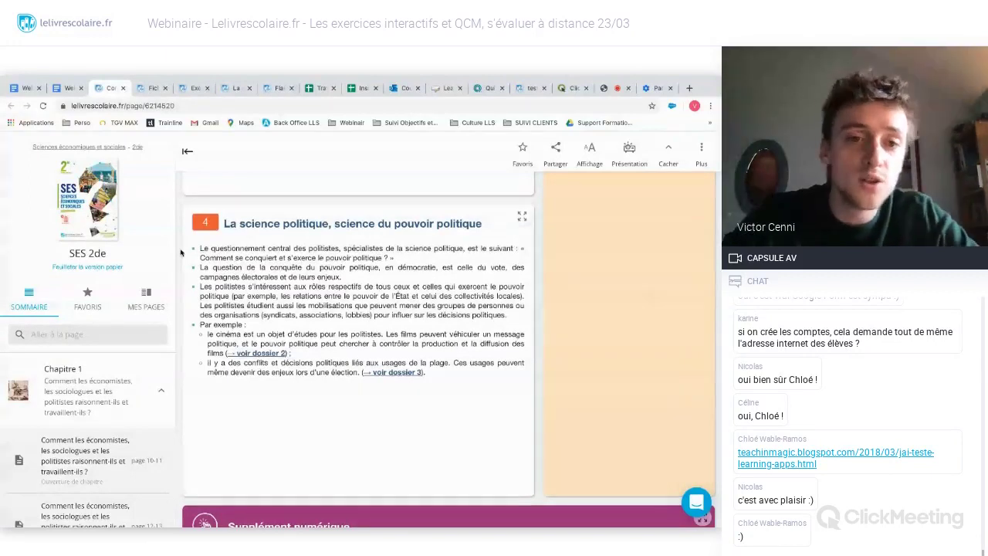
scroll(181, 252, "up", 3)
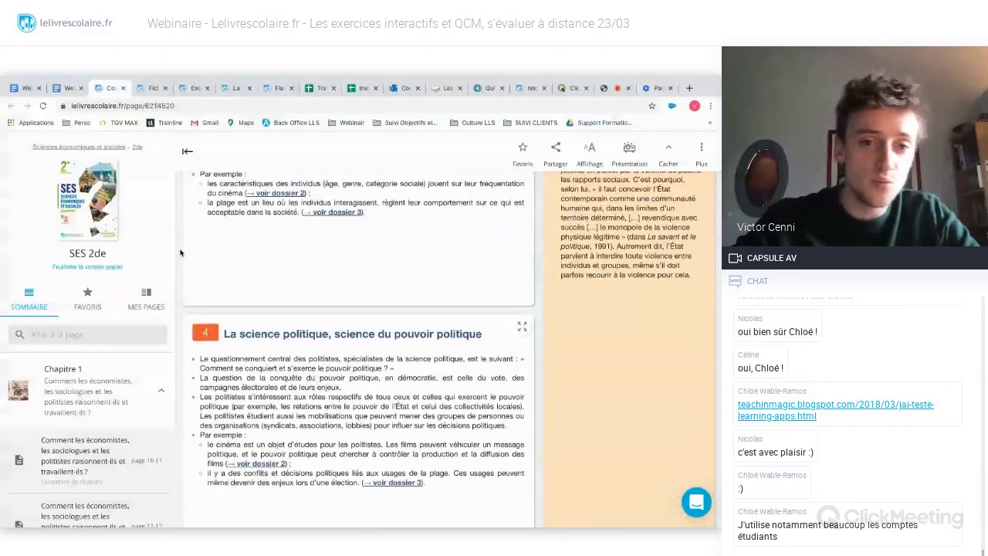
scroll(180, 252, "up", 4)
scroll(181, 252, "up", 5)
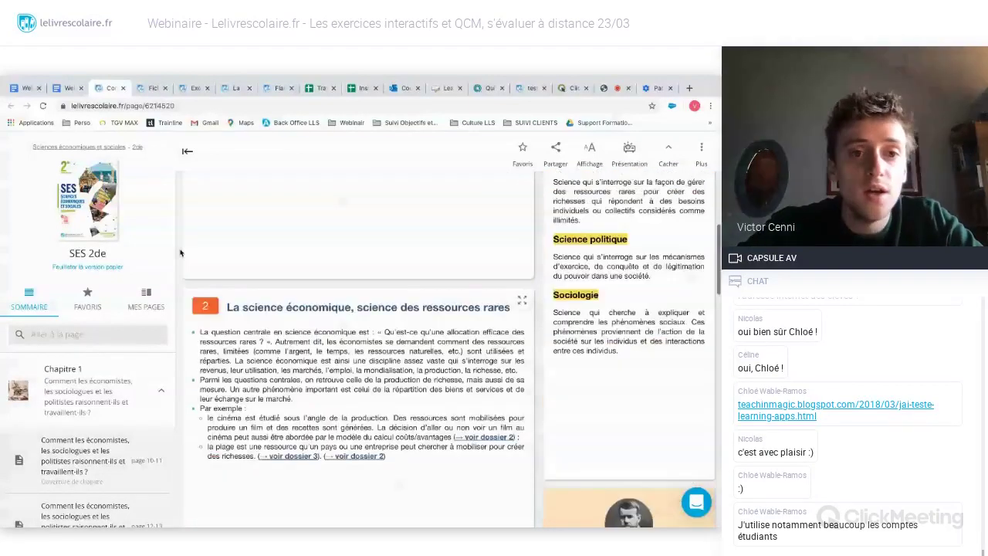
scroll(180, 253, "up", 6)
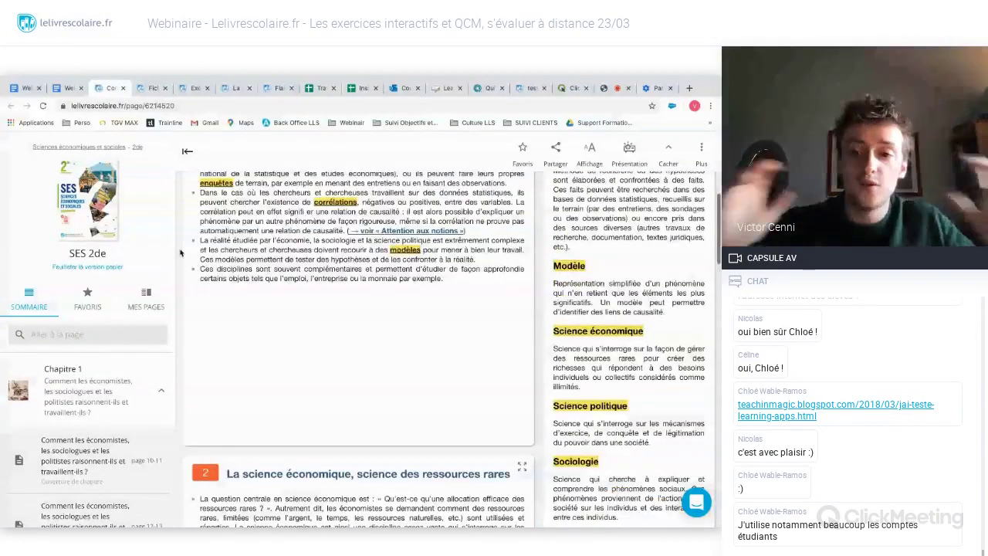
scroll(181, 252, "down", 4)
scroll(180, 252, "down", 5)
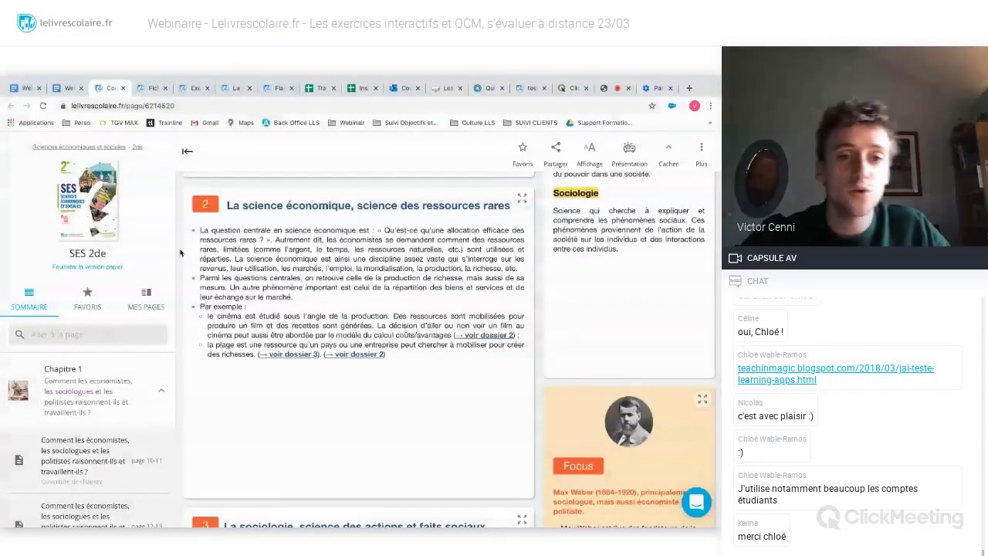
scroll(180, 252, "up", 3)
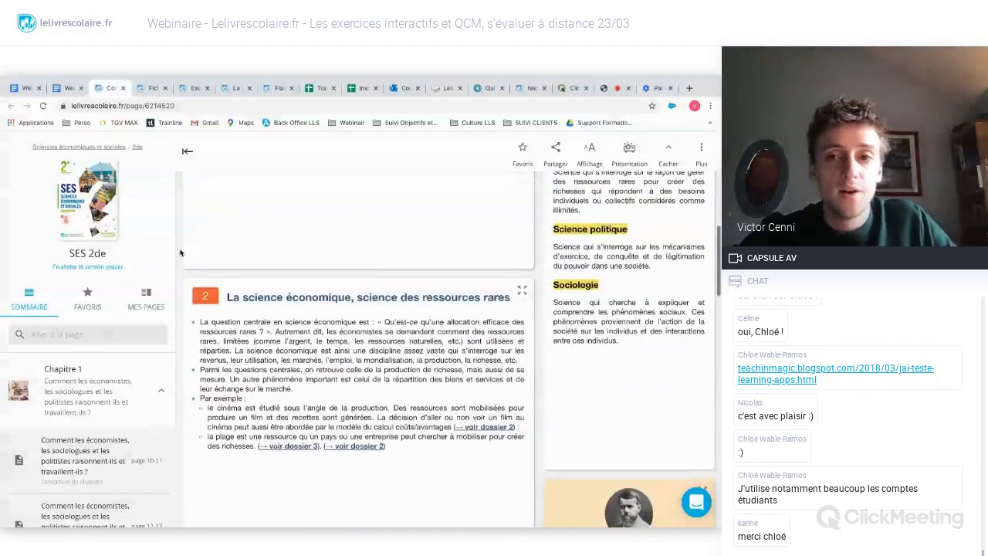
scroll(180, 253, "up", 3)
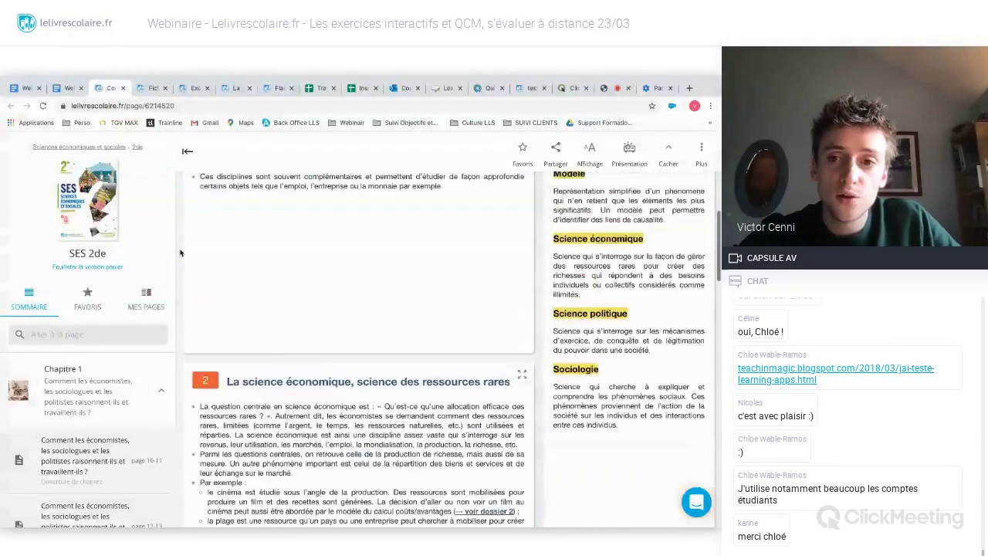
scroll(180, 252, "up", 1)
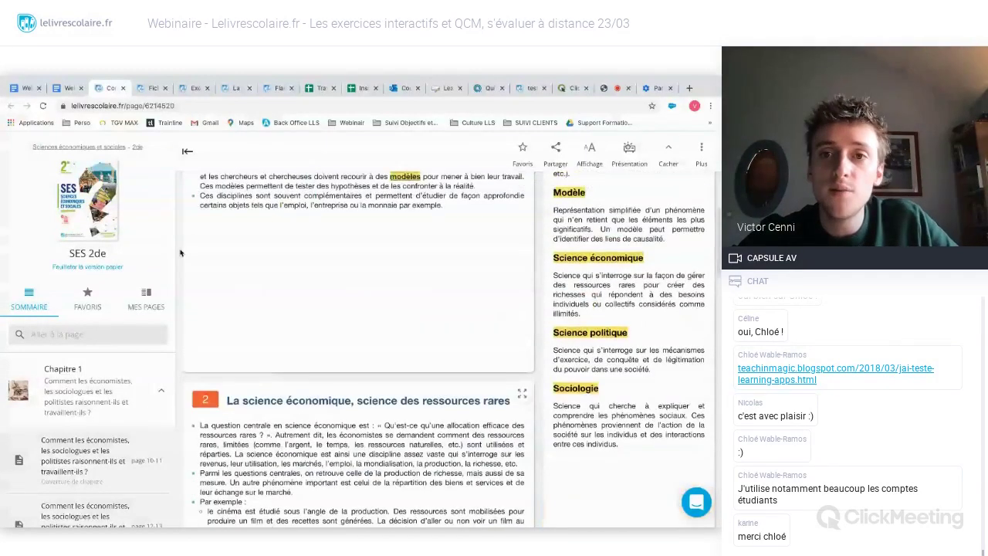
scroll(180, 252, "up", 1)
scroll(181, 252, "up", 1)
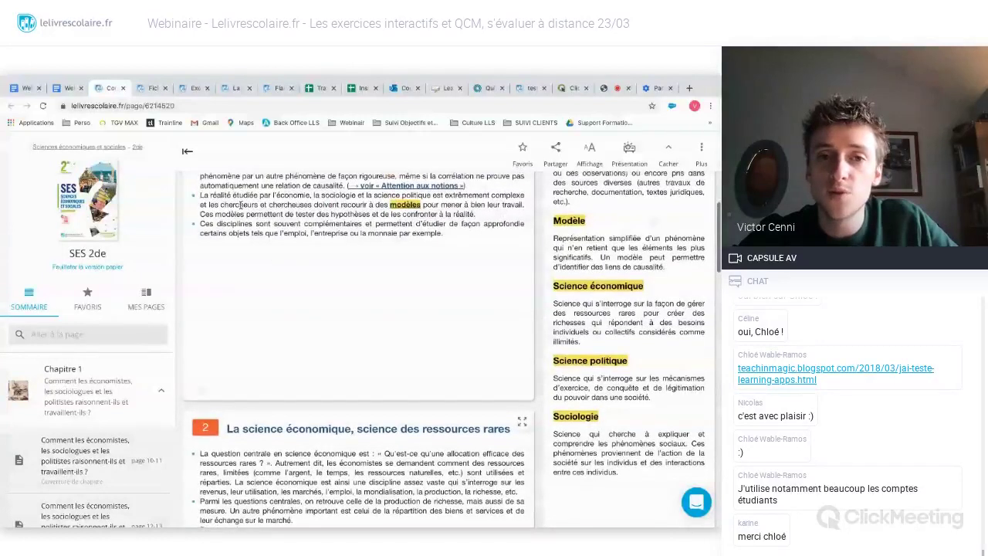
- Return to the ClickMeeting webinar room and scroll back through participants' chat questions about student accounts
left_click(612, 93)
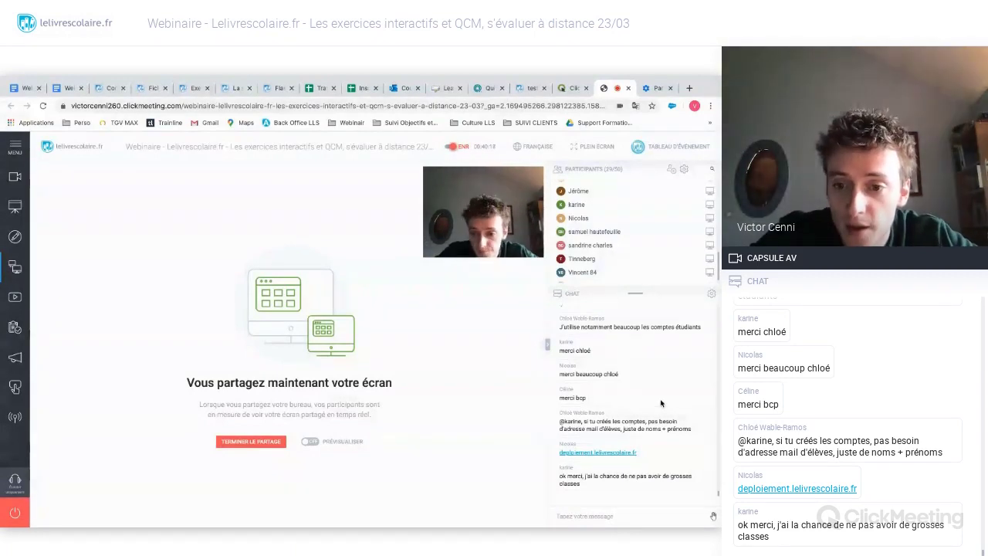
scroll(661, 403, "up", 1)
scroll(661, 403, "up", 5)
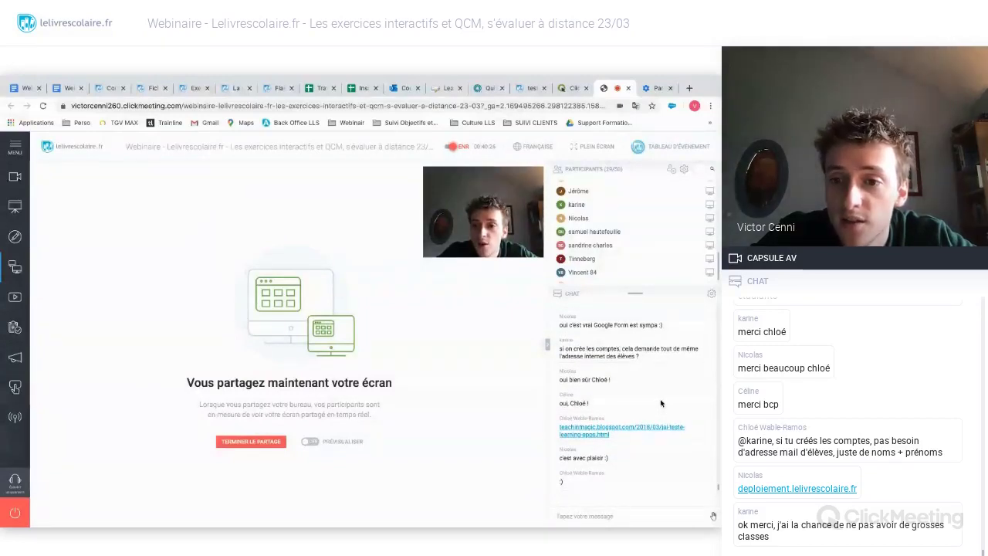
scroll(660, 403, "up", 1)
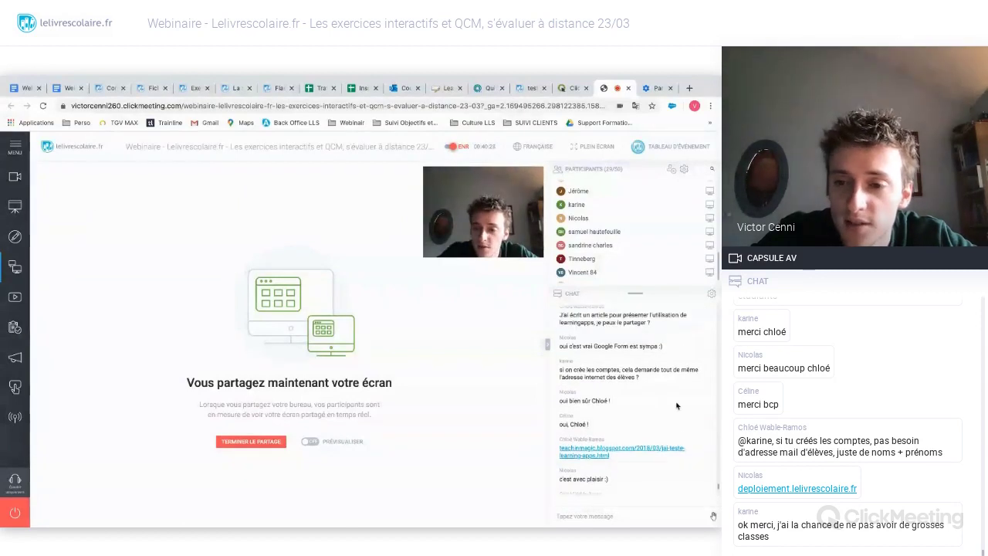
scroll(676, 406, "up", 3)
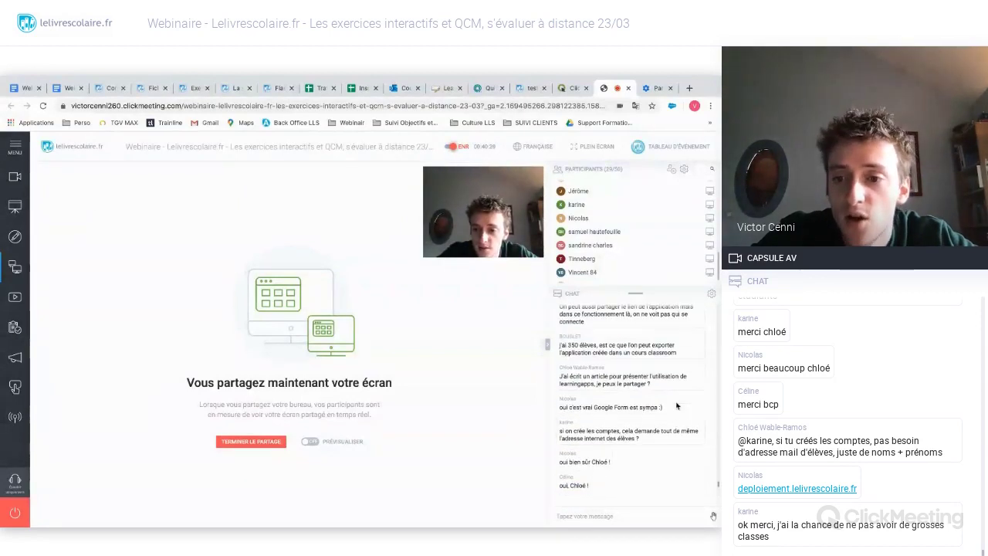
scroll(676, 405, "down", 3)
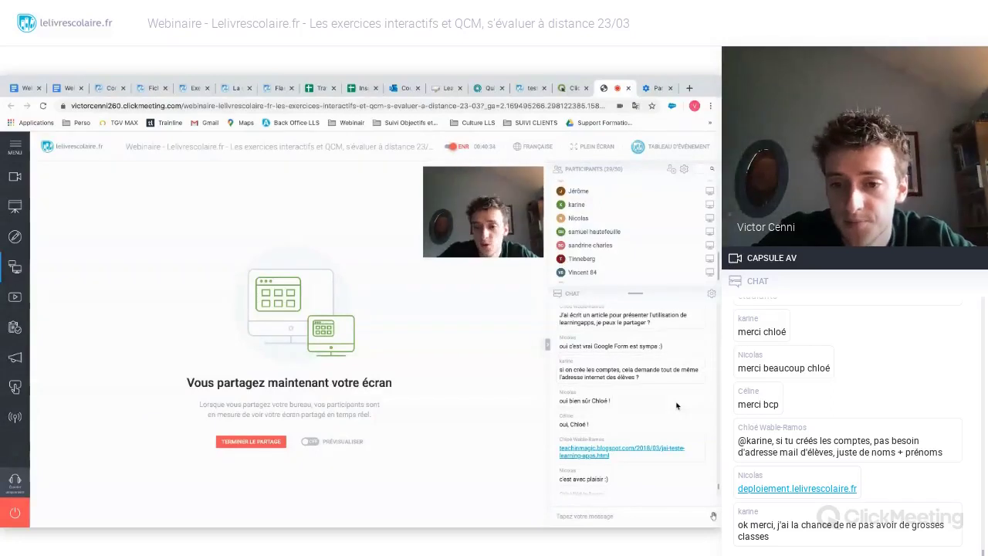
scroll(676, 406, "up", 4)
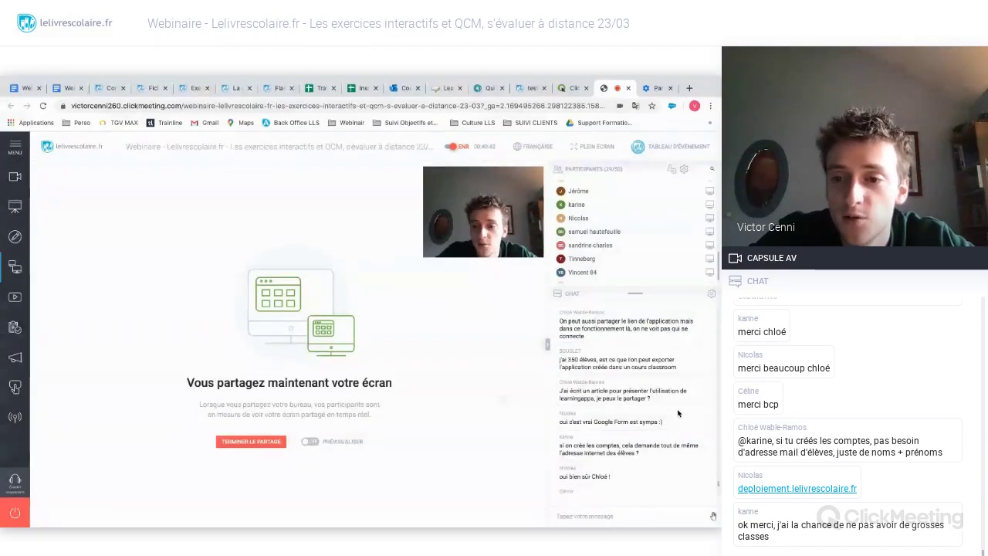
- Leave the webinar chat for the Histoire 2de flashcards tab with its Repères and Vocabulaire cards
scroll(678, 413, "up", 2)
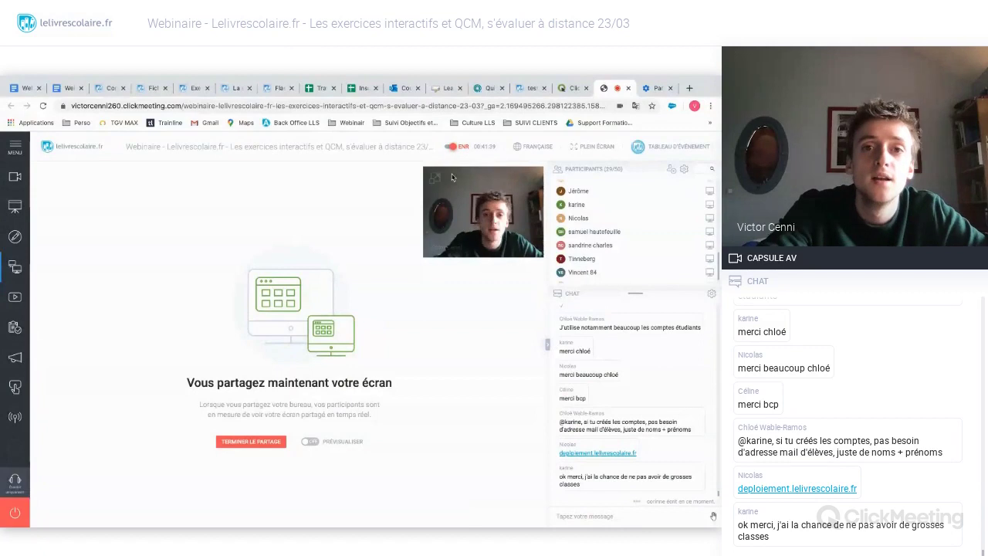
left_click(279, 90)
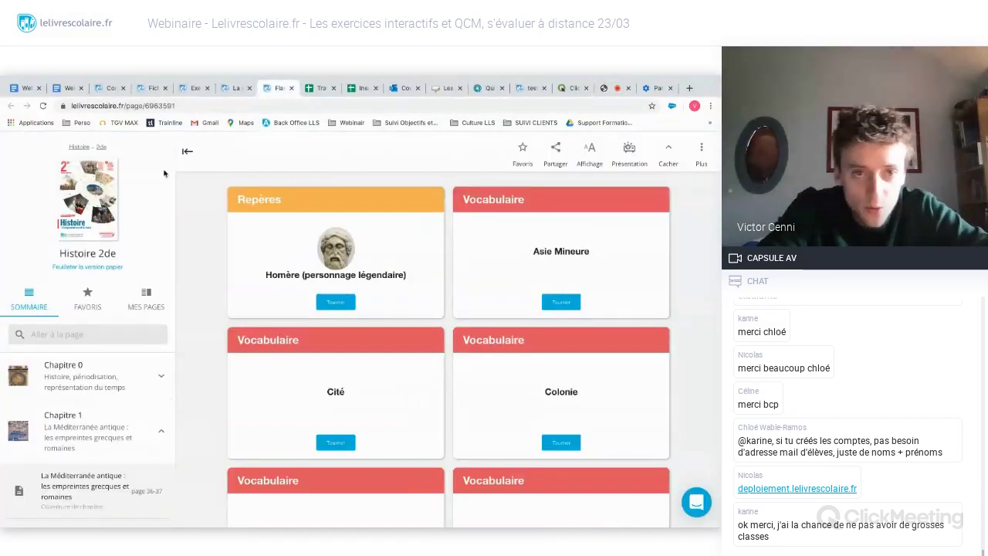
- Go back to the SES 2de textbook and scroll through Chapter 1's L'Essentiel page
left_click(104, 90)
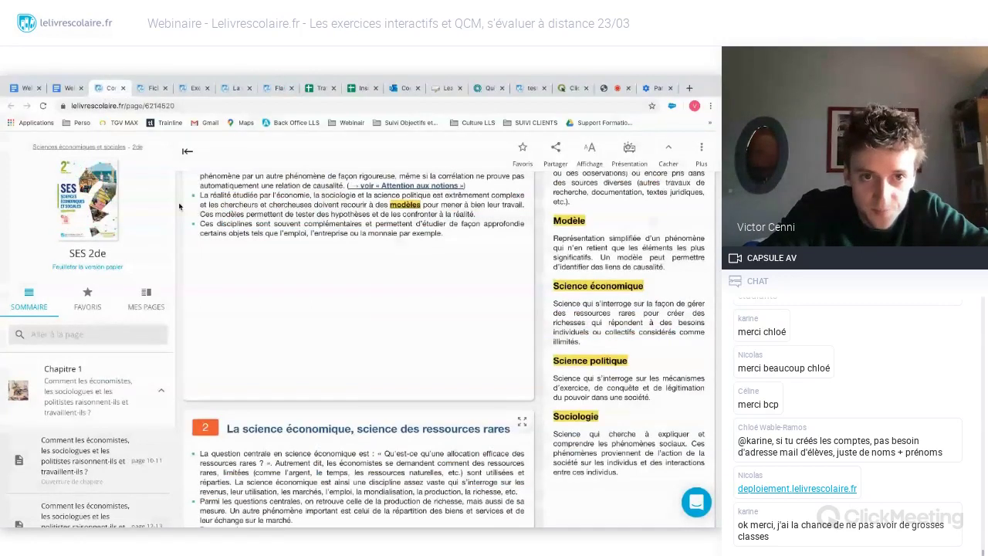
scroll(179, 206, "up", 1)
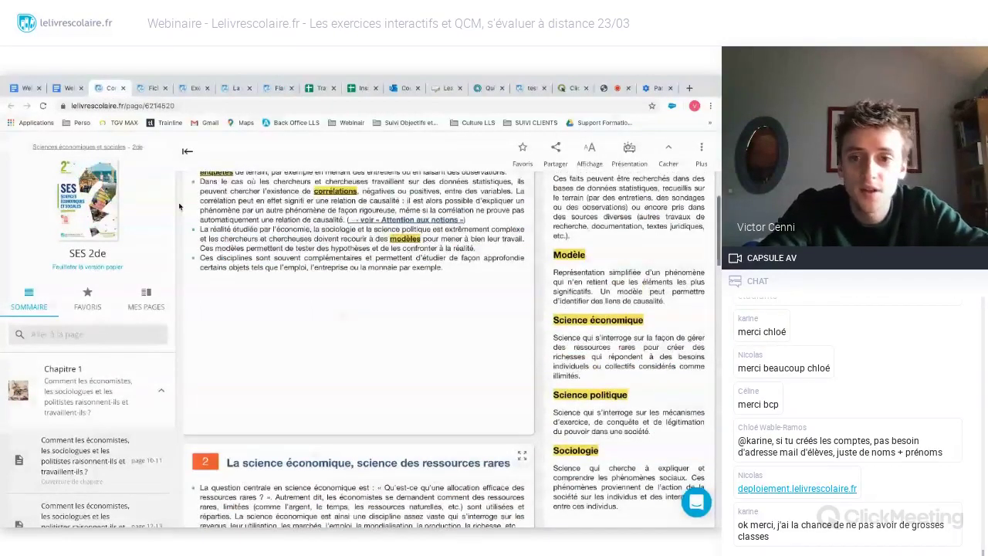
scroll(179, 206, "up", 5)
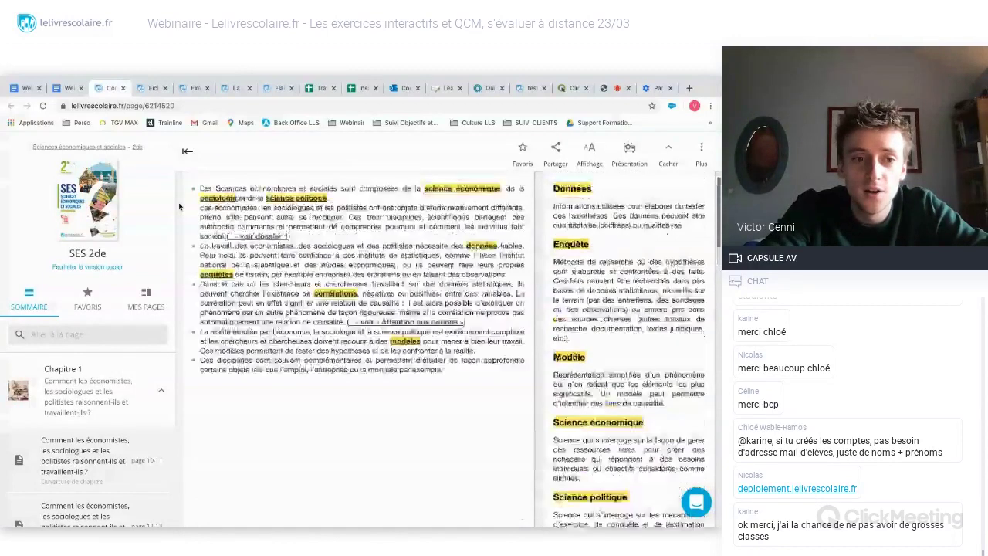
scroll(179, 206, "down", 3)
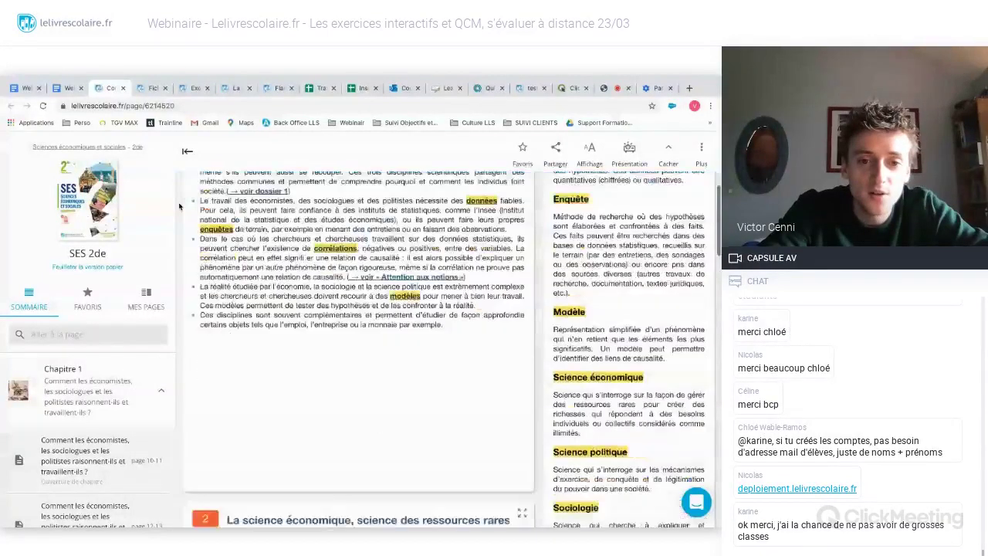
scroll(238, 294, "down", 15)
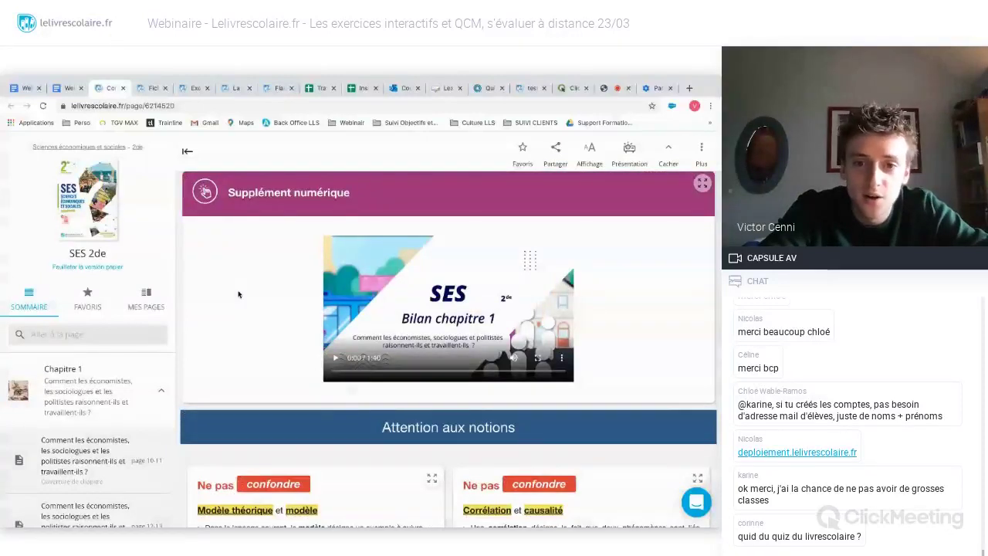
scroll(238, 294, "down", 1)
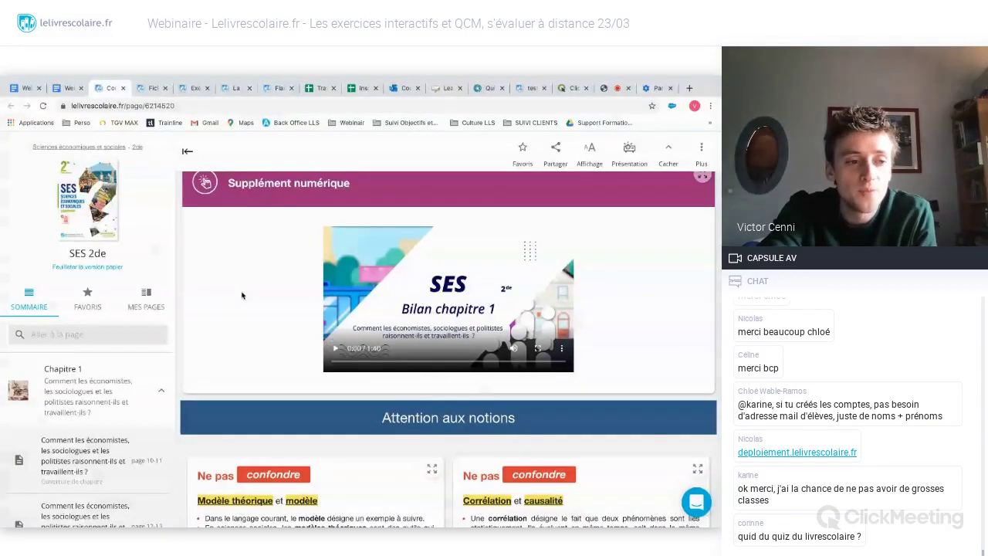
scroll(241, 296, "down", 1)
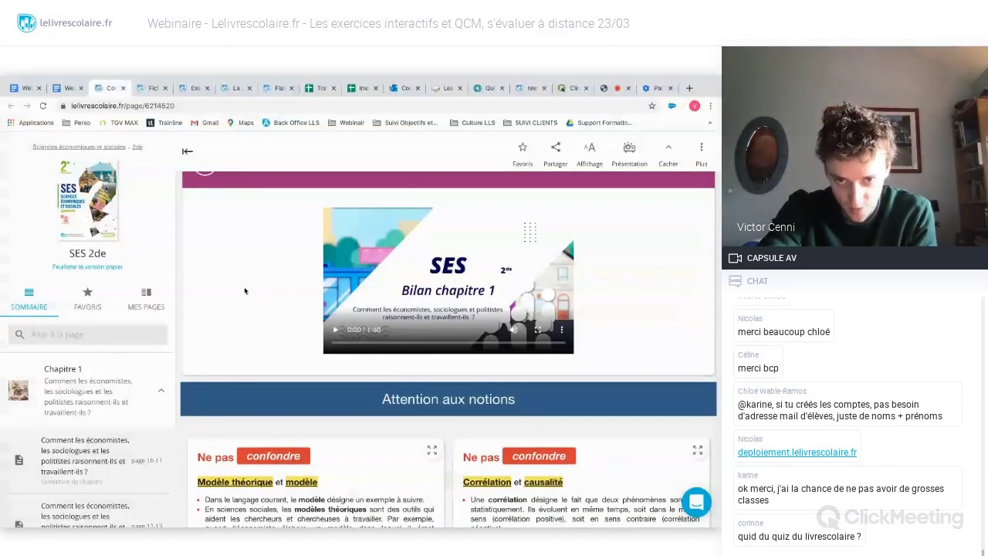
scroll(247, 291, "up", 1)
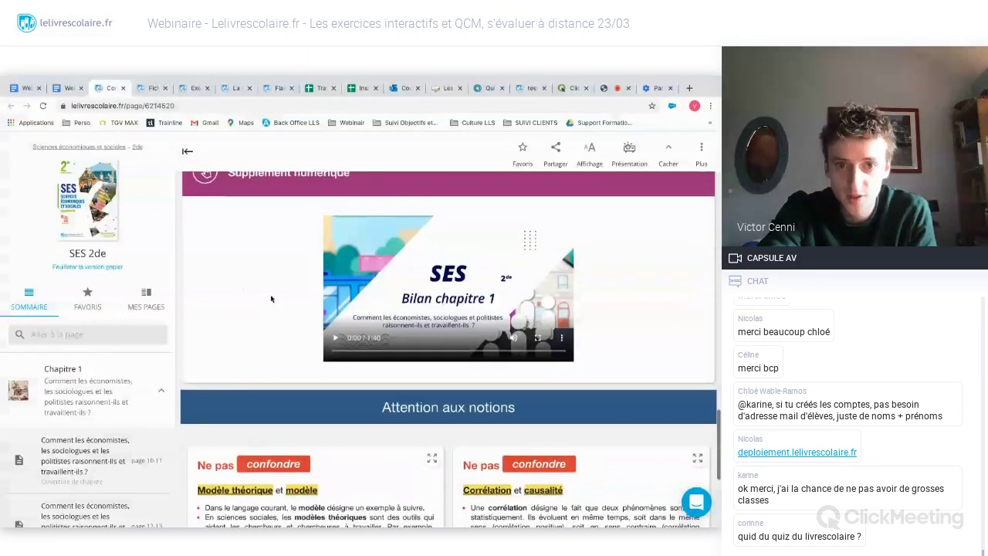
- Play the Bilan chapitre 1 video, skip ahead, pause at 0:16, and return to the page top
left_click(334, 338)
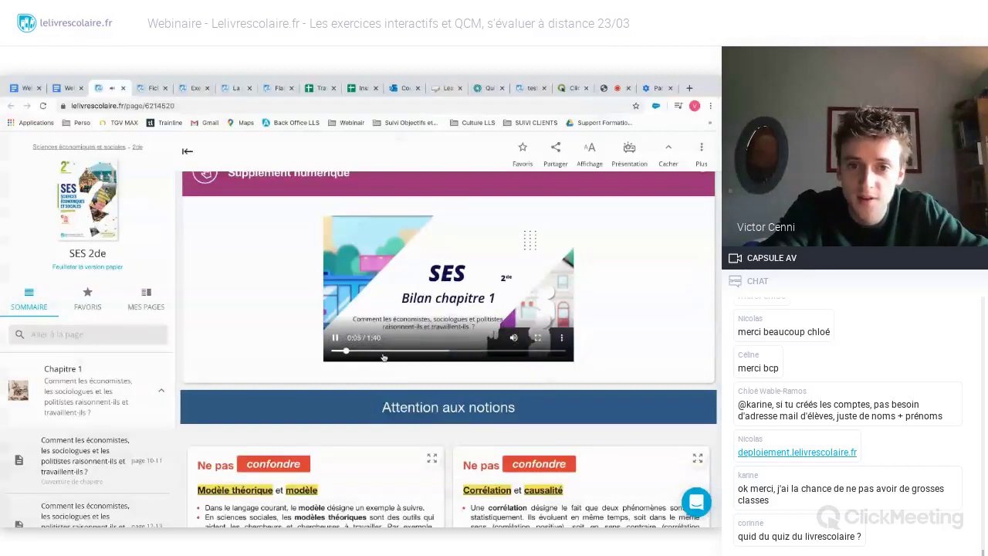
left_click(367, 351)
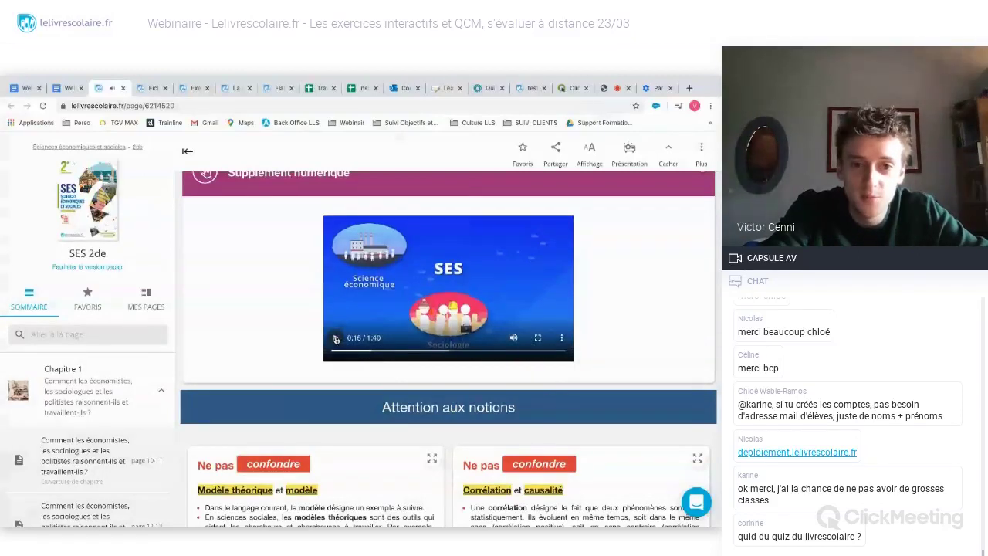
left_click(336, 340)
scroll(246, 311, "up", 3)
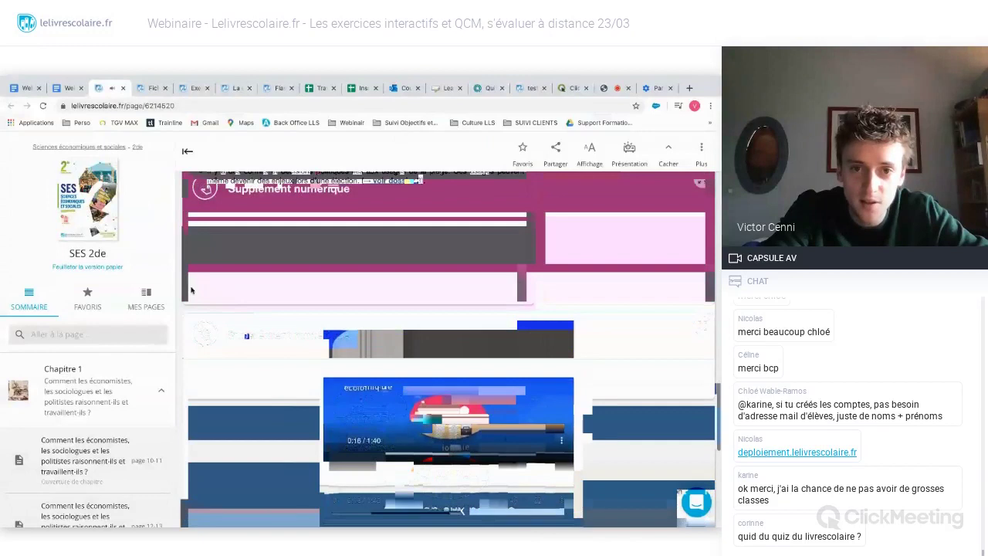
scroll(185, 287, "up", 5)
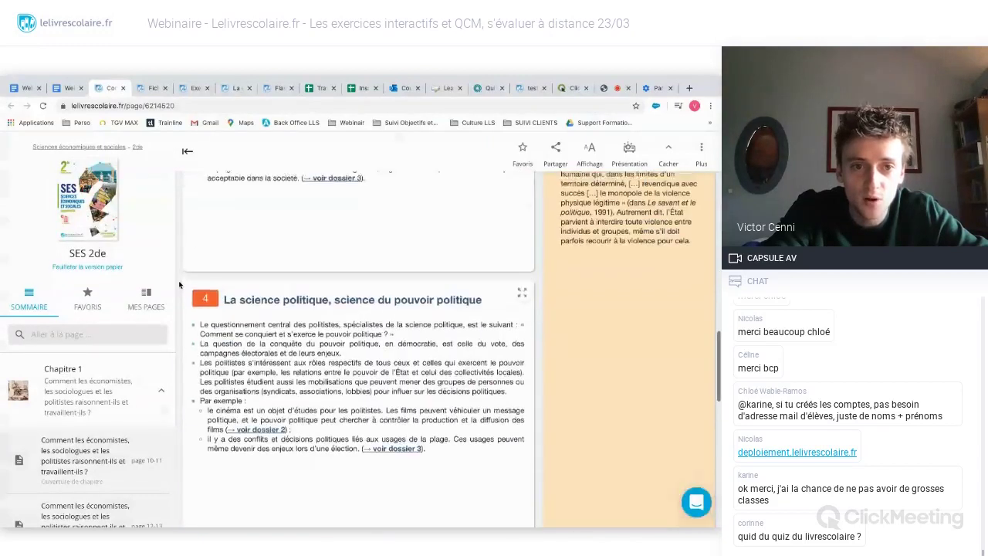
scroll(179, 285, "up", 10)
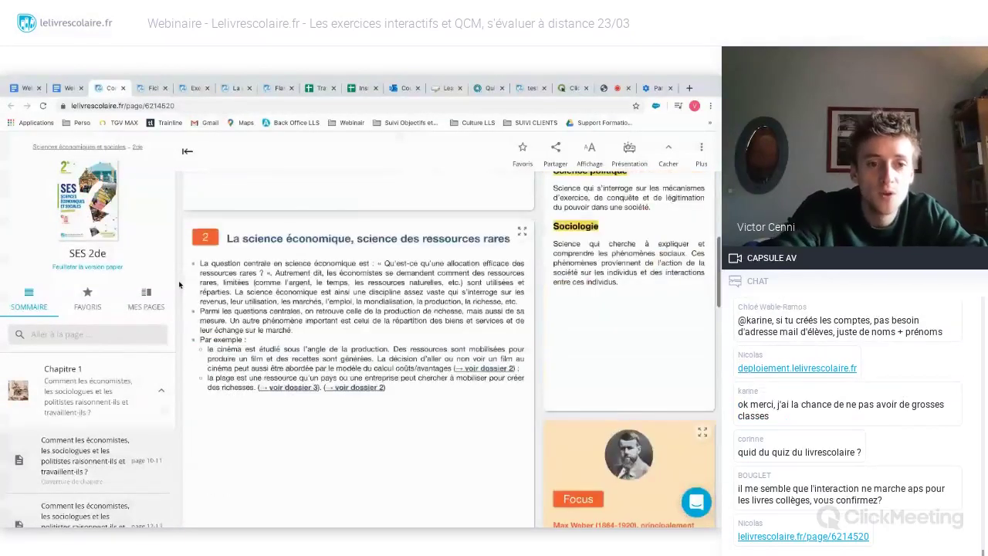
scroll(179, 285, "up", 3)
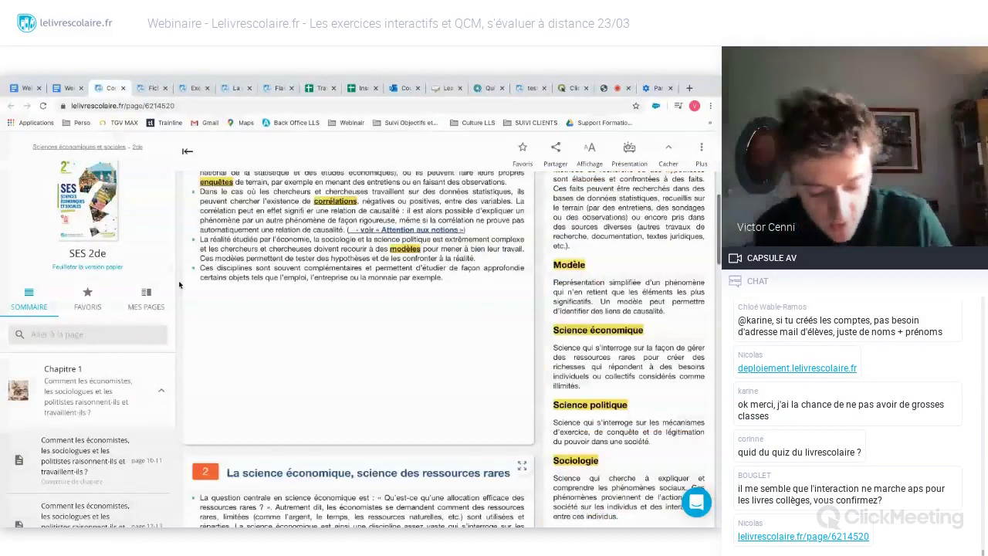
scroll(179, 285, "up", 5)
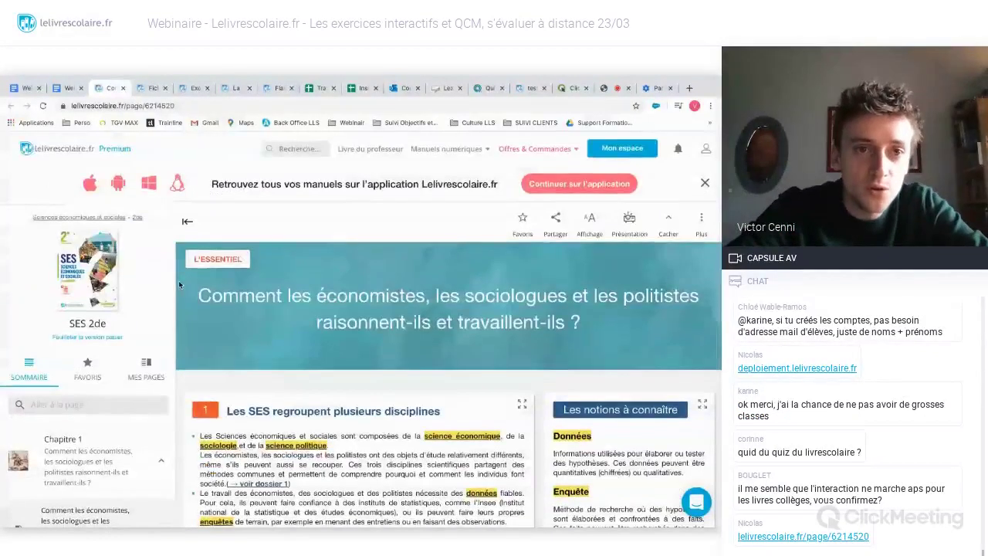
- Switch to the Maths 2de Chapitre 0 revision sheet and scroll through its 'Ensemble de nombres' Cours section
left_click(149, 89)
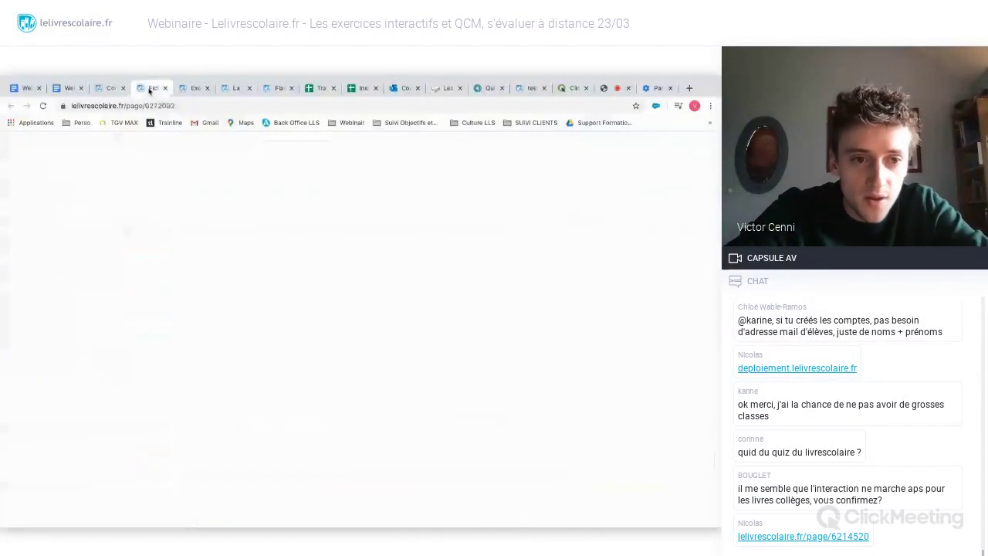
scroll(183, 389, "down", 2)
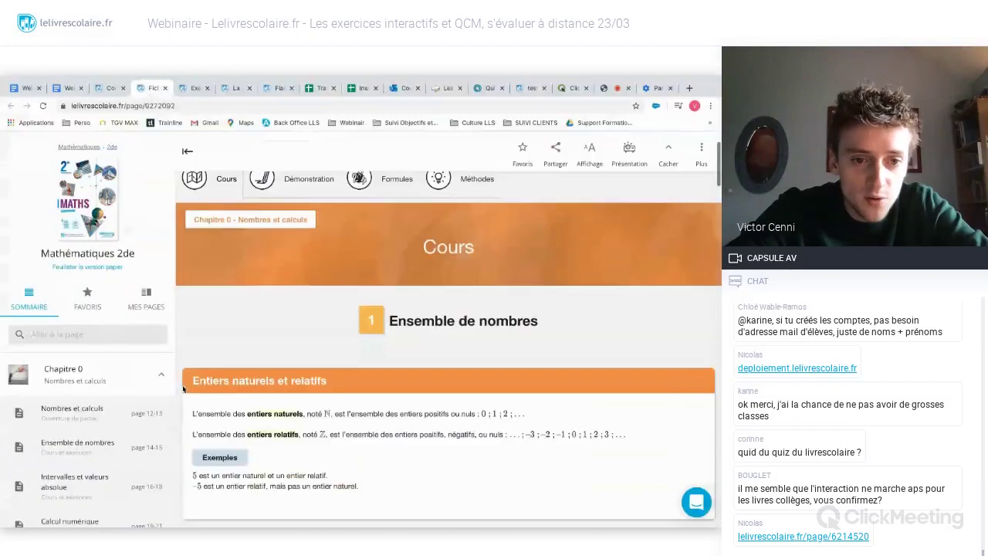
scroll(183, 389, "down", 2)
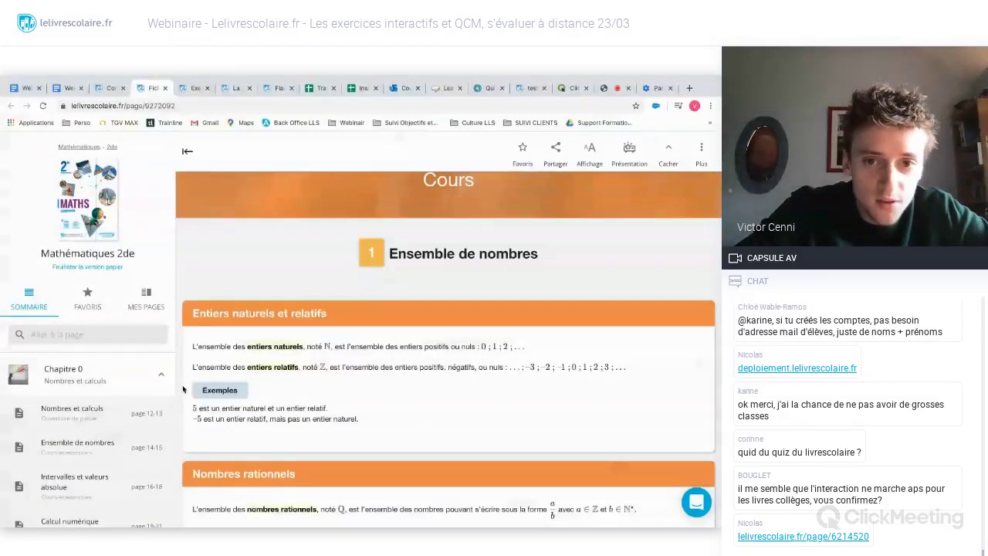
scroll(125, 407, "down", 4)
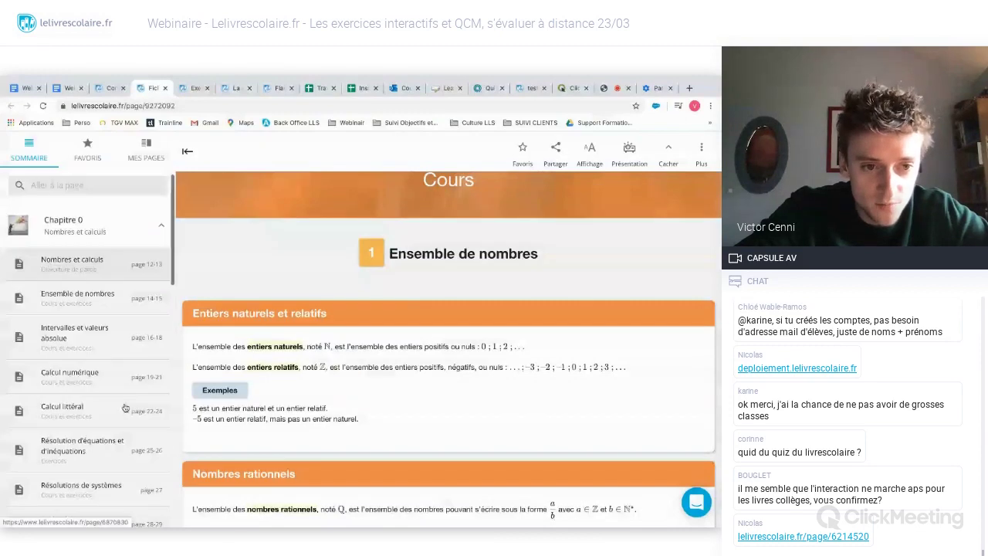
scroll(125, 408, "down", 10)
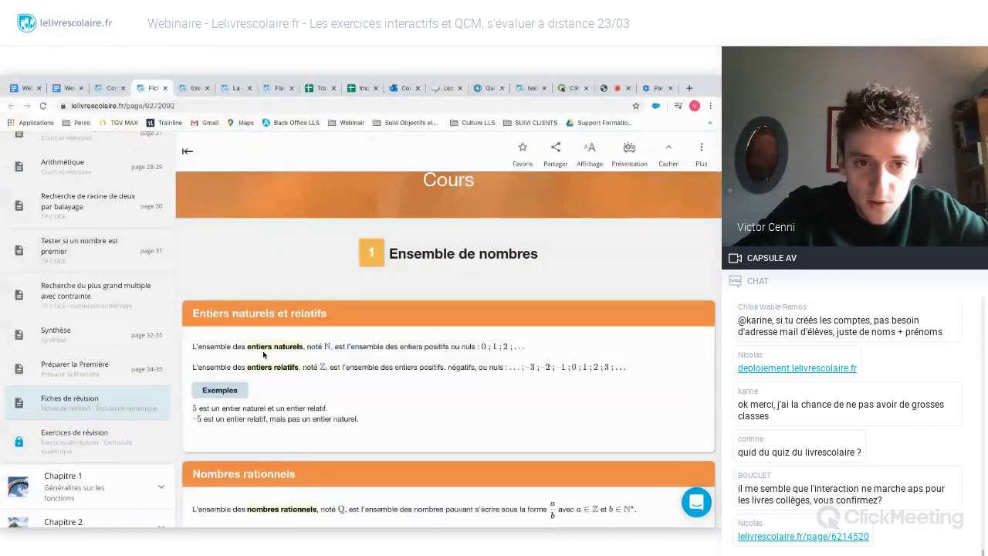
scroll(270, 338, "up", 2)
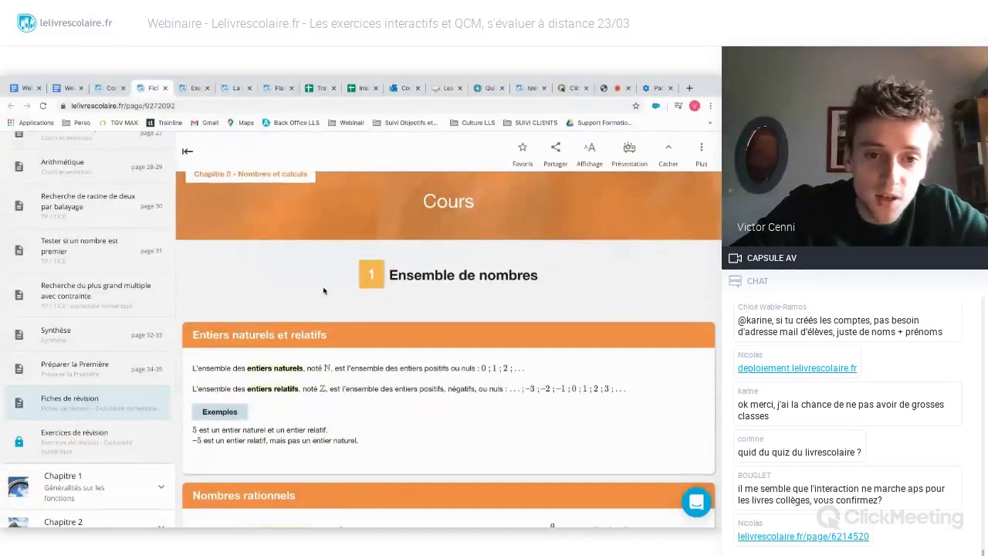
scroll(323, 290, "down", 5)
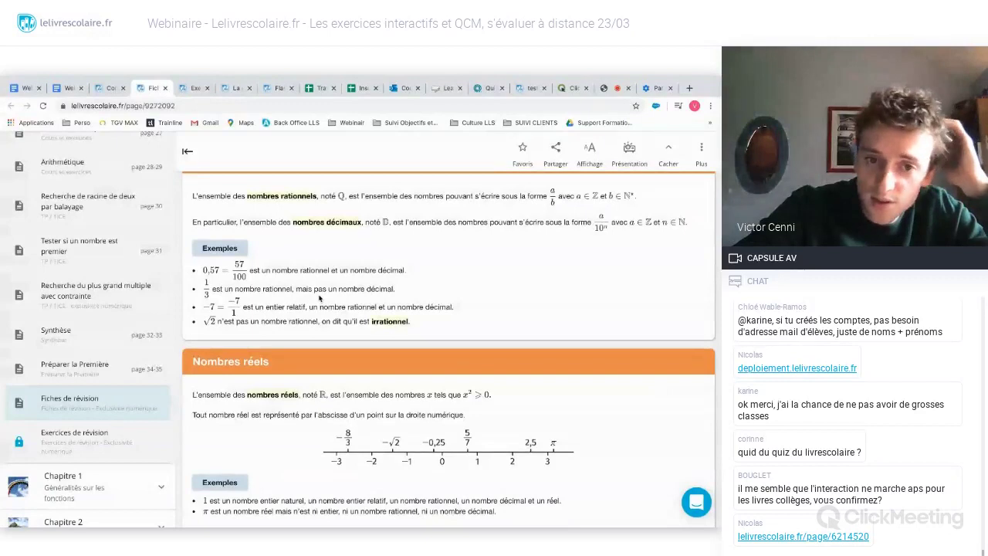
scroll(319, 297, "down", 2)
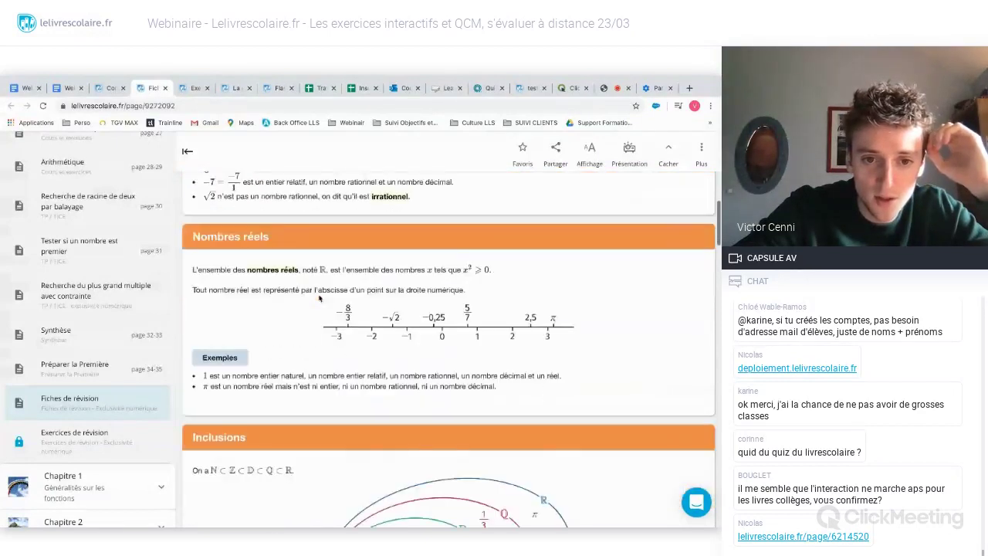
scroll(320, 297, "down", 12)
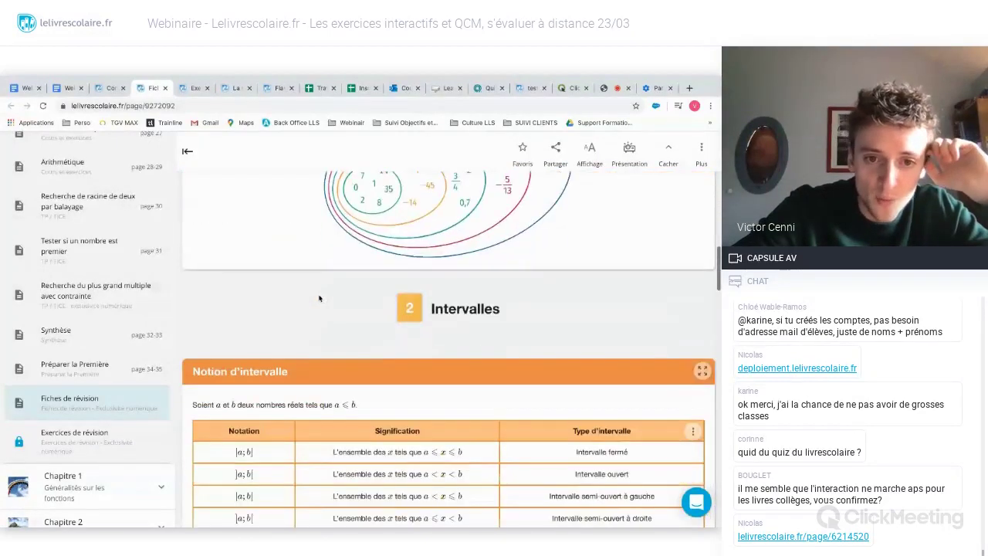
scroll(319, 297, "down", 4)
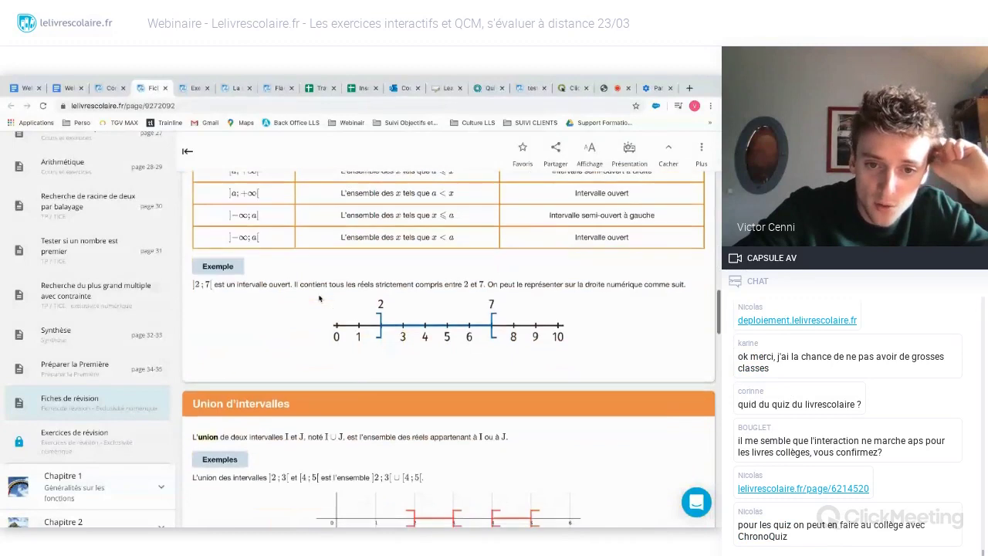
scroll(319, 297, "up", 2)
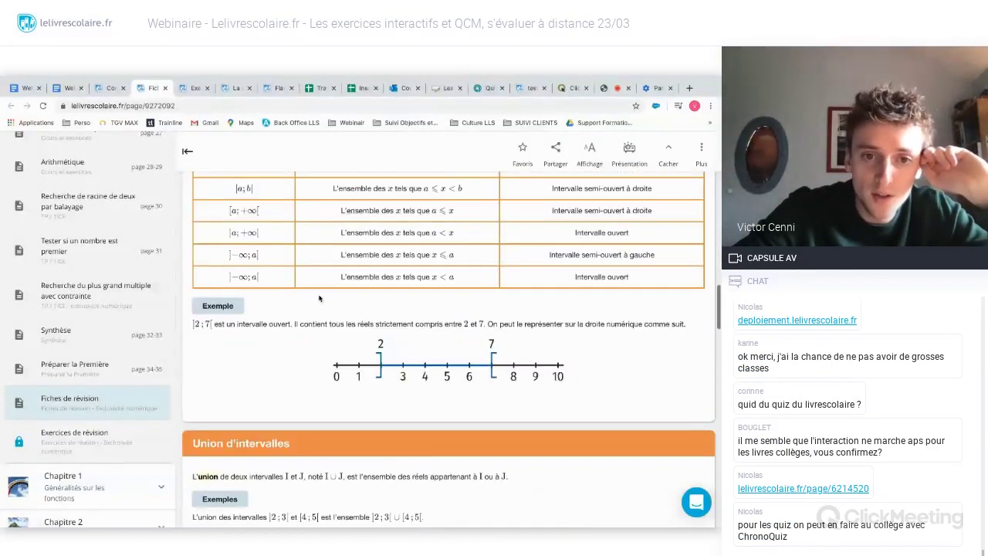
scroll(319, 298, "up", 15)
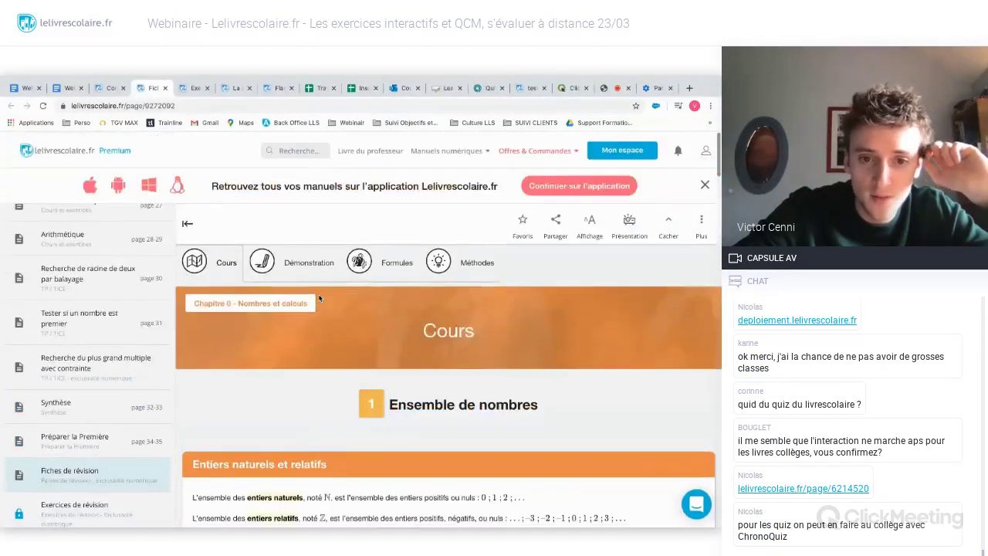
- Browse the revision sheet's Démonstration, Formules and Méthodes sections in turn
left_click(305, 262)
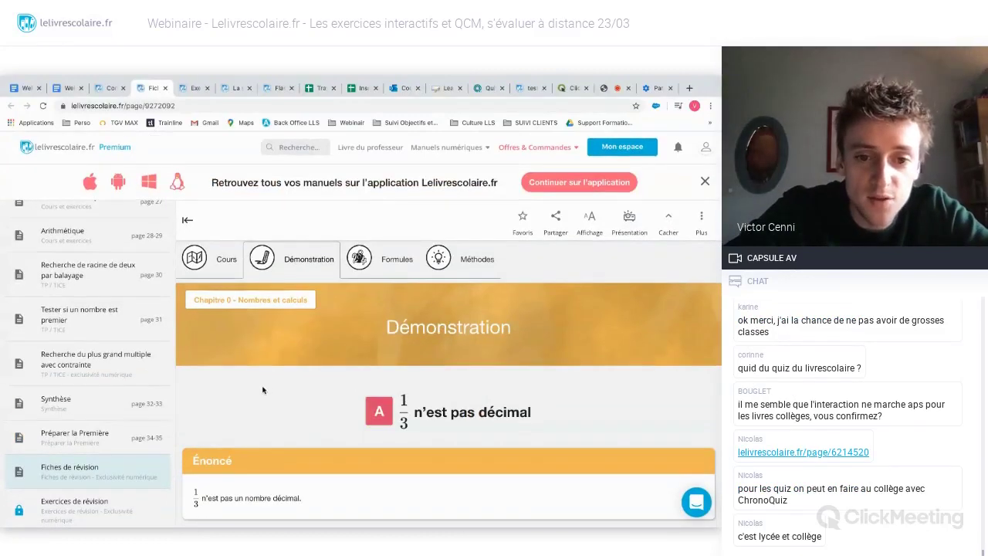
scroll(262, 389, "down", 2)
scroll(199, 370, "down", 1)
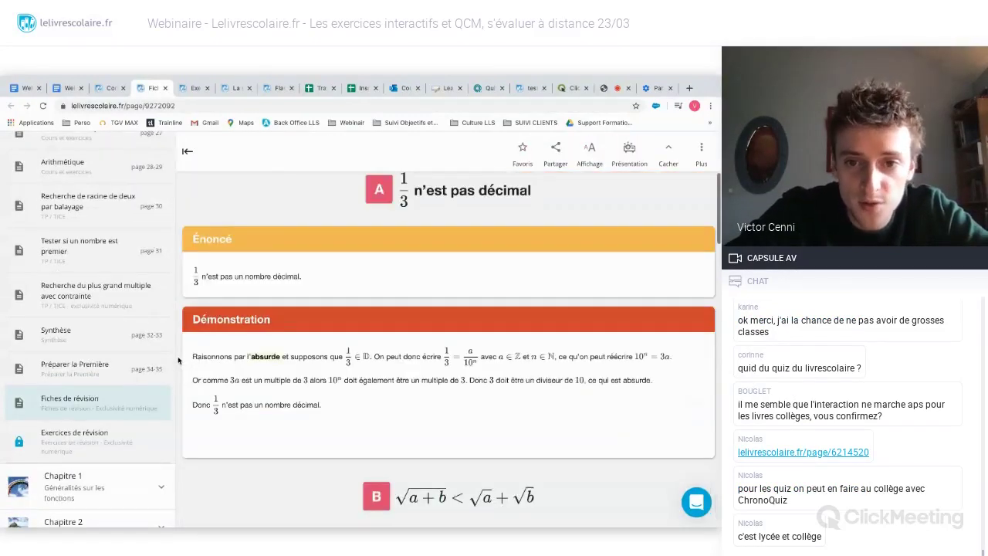
scroll(379, 262, "up", 3)
left_click(379, 263)
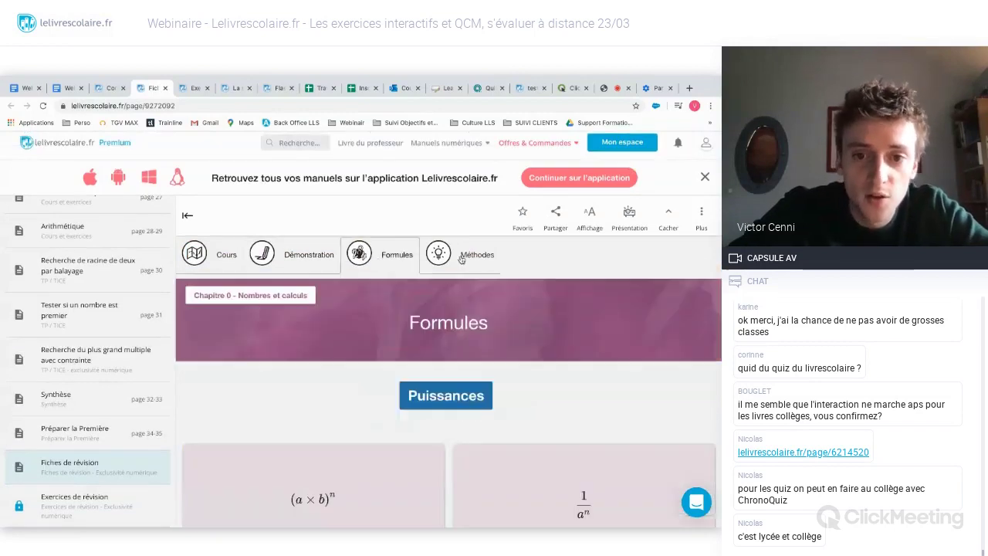
left_click(422, 270)
scroll(248, 351, "down", 2)
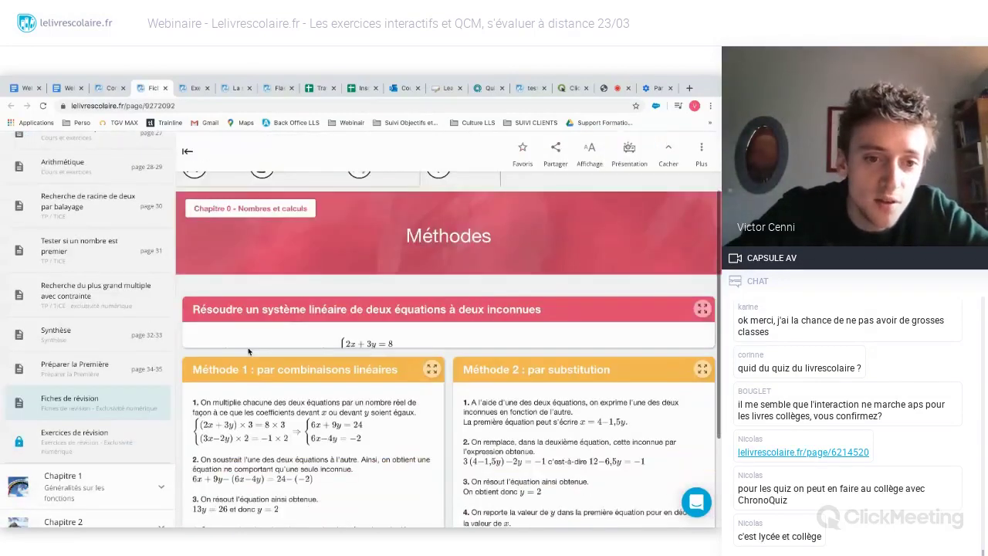
scroll(179, 334, "down", 2)
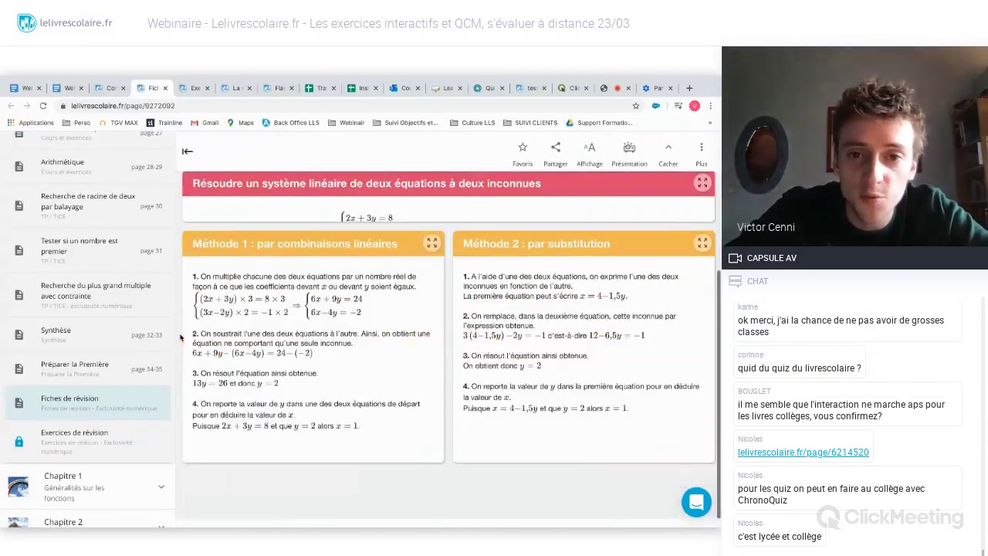
scroll(180, 333, "up", 4)
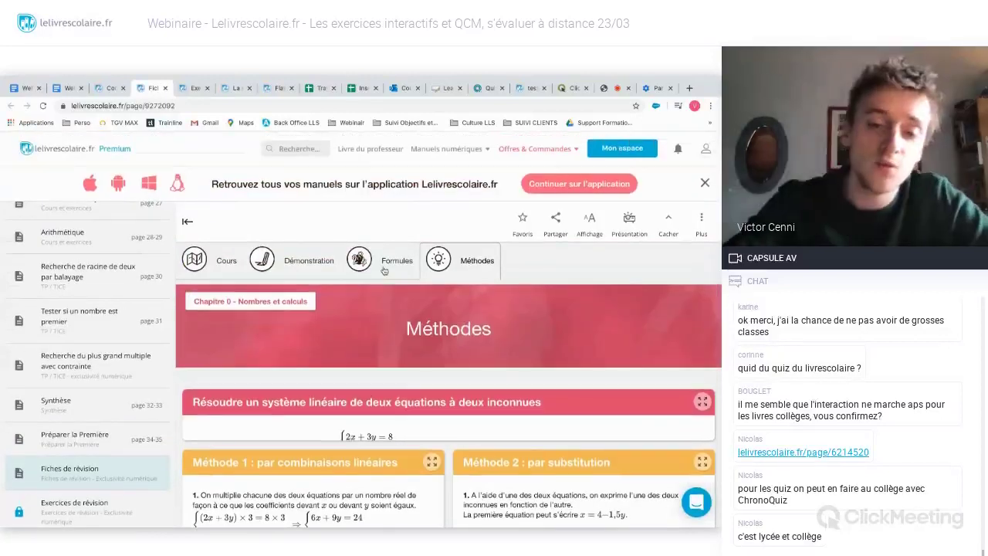
- Return to Démonstration and scroll through proofs A to F, including Identités remarquables and Parité de a²
left_click(384, 268)
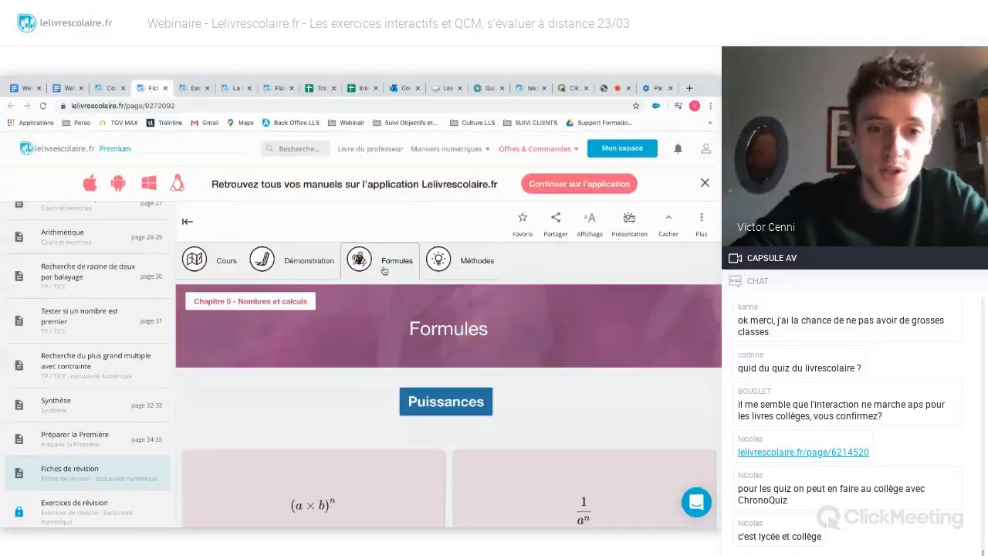
left_click(308, 274)
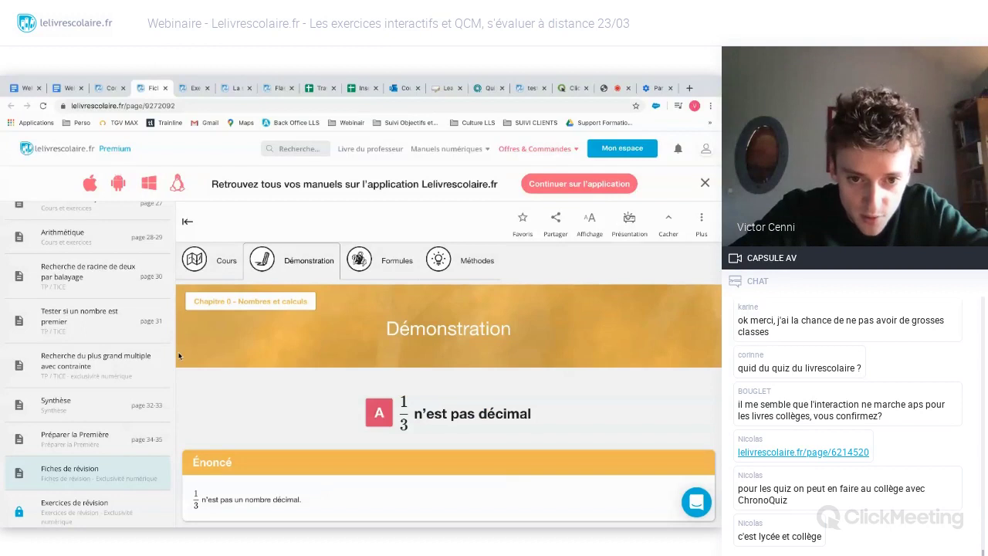
scroll(178, 351, "down", 3)
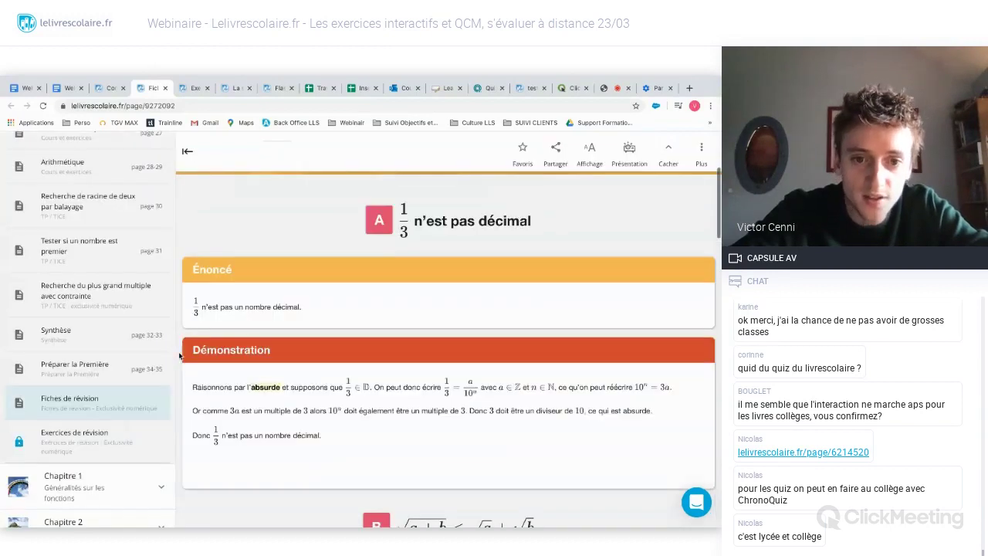
scroll(179, 355, "down", 10)
scroll(179, 355, "down", 2)
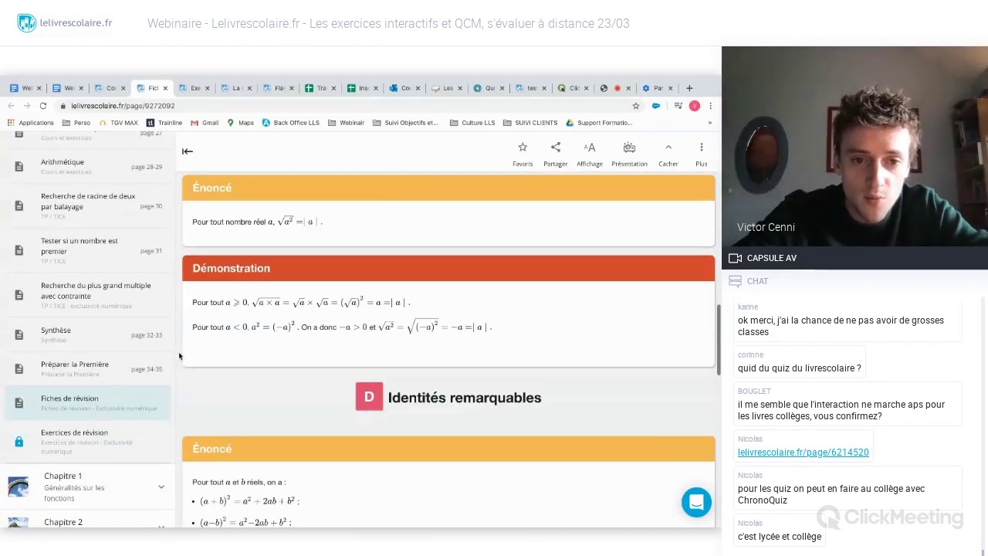
scroll(178, 355, "down", 4)
scroll(179, 355, "down", 2)
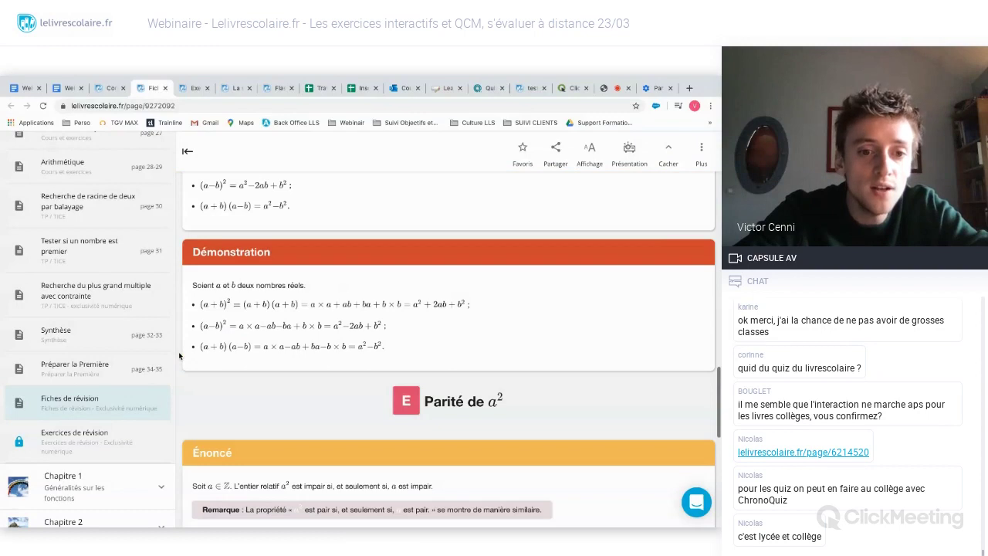
scroll(179, 355, "down", 2)
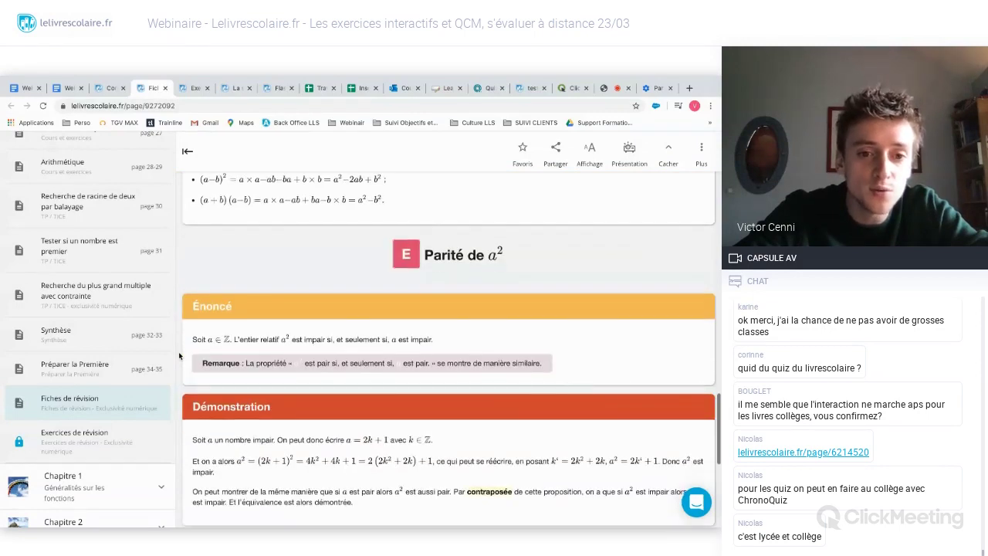
scroll(179, 355, "down", 2)
scroll(178, 351, "down", 2)
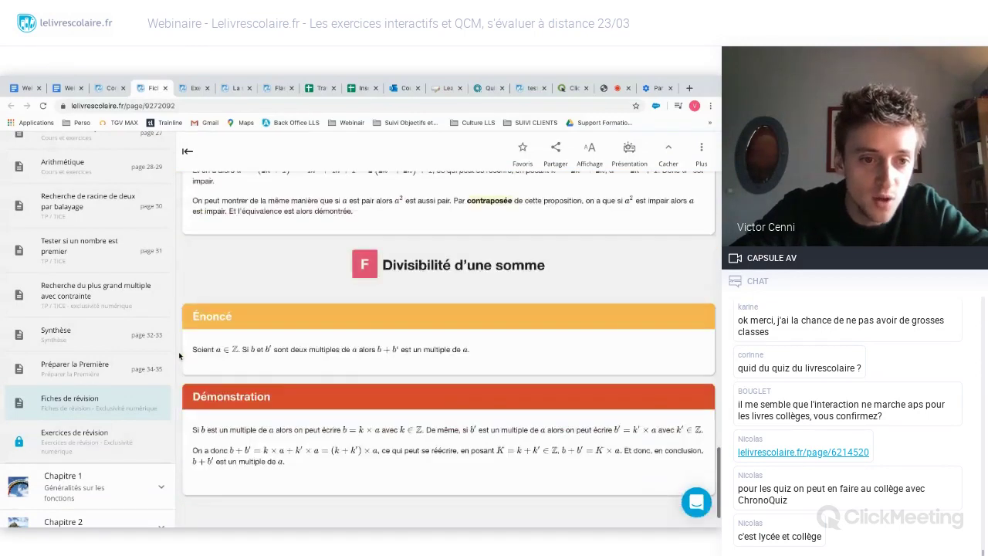
scroll(178, 347, "up", 10)
- Reopen Chapitre 0's Fiches de révision from the table of contents, collapsing and re-expanding the chapter
left_click(122, 397)
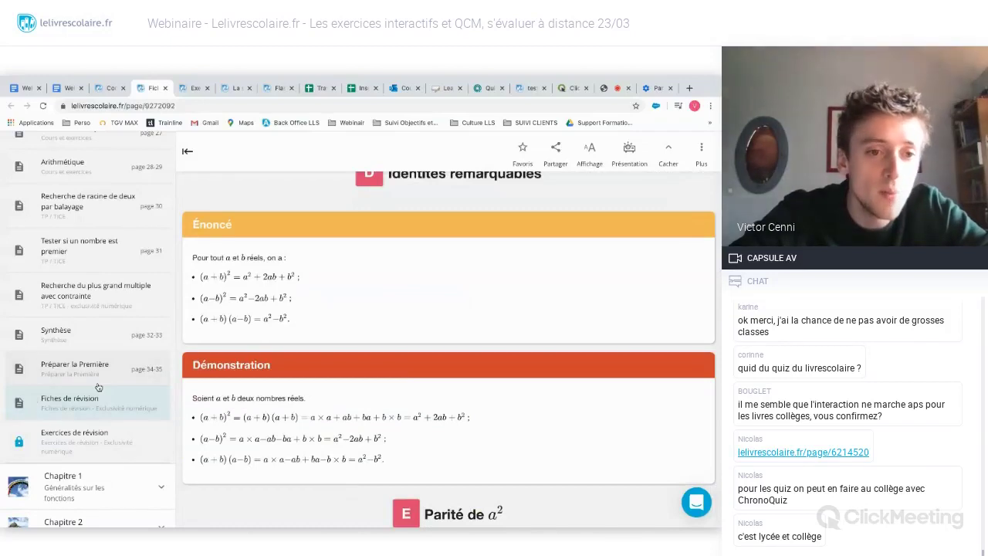
scroll(115, 326, "up", 5)
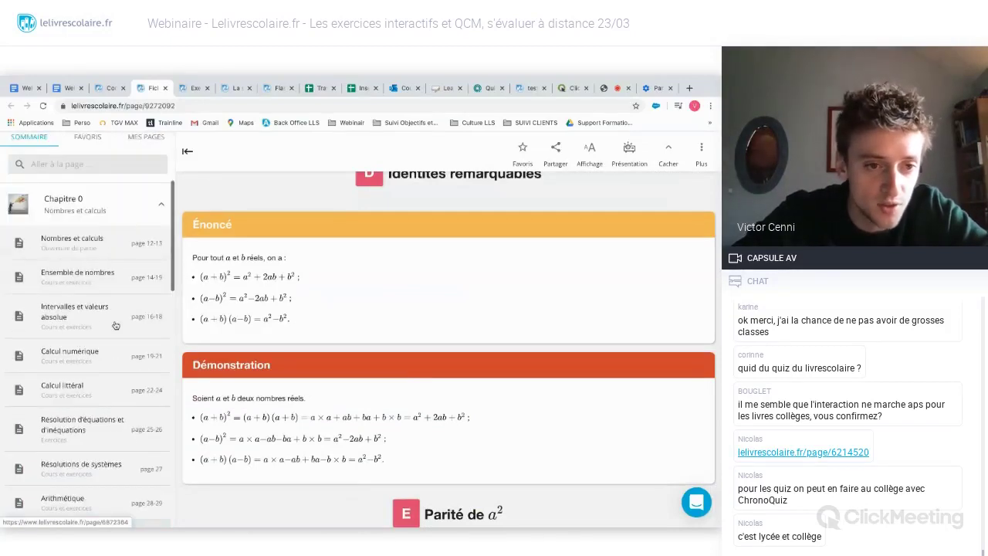
scroll(112, 334, "up", 2)
left_click(116, 317)
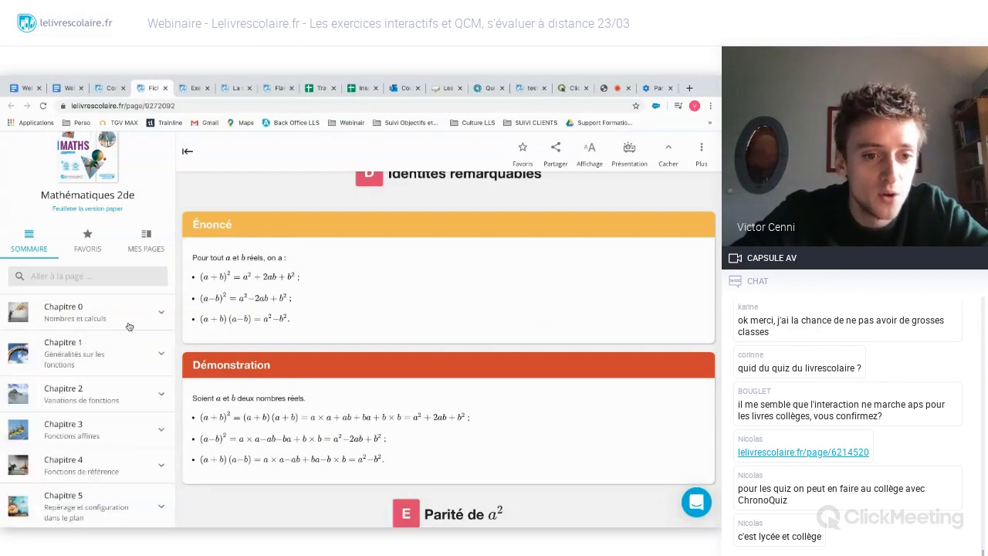
left_click(129, 324)
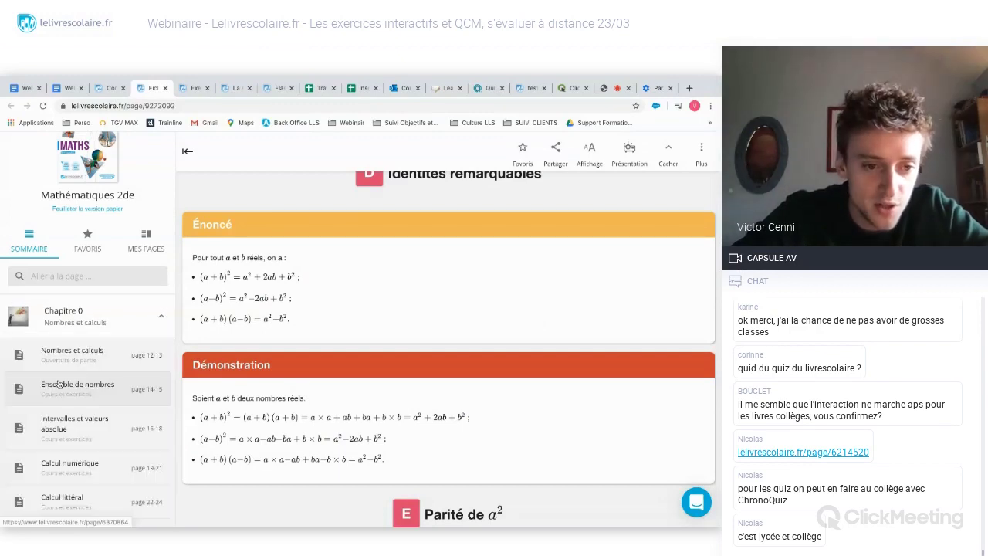
- Scroll the sheet, show its Cours section on Ensemble de nombres, then go to the biology Exercices page
scroll(58, 383, "down", 2)
scroll(59, 383, "down", 2)
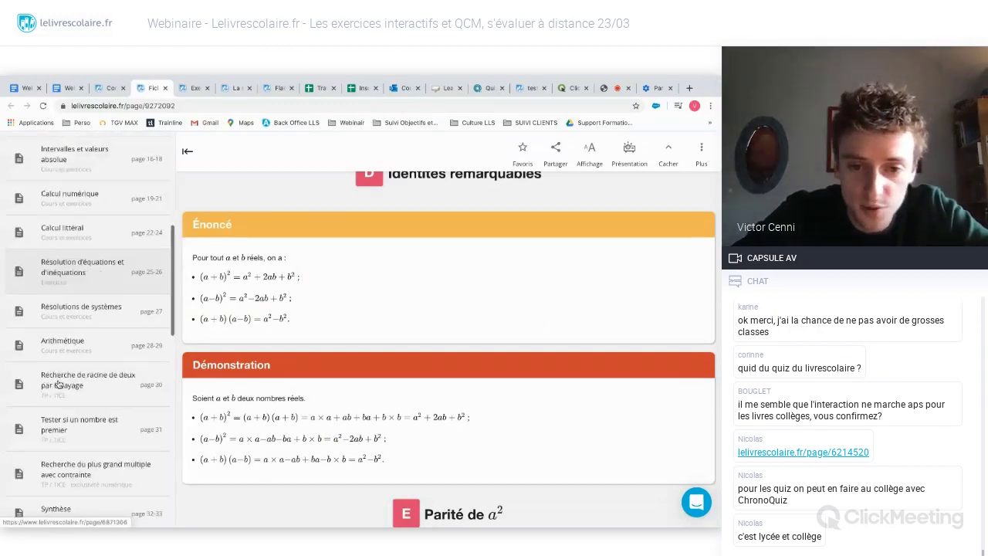
scroll(84, 499, "down", 1)
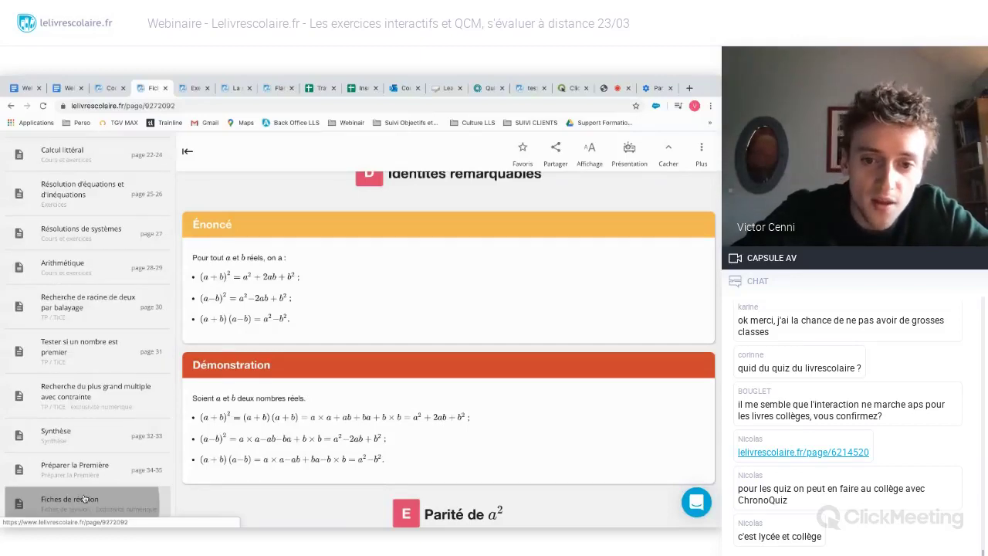
scroll(404, 393, "down", 3)
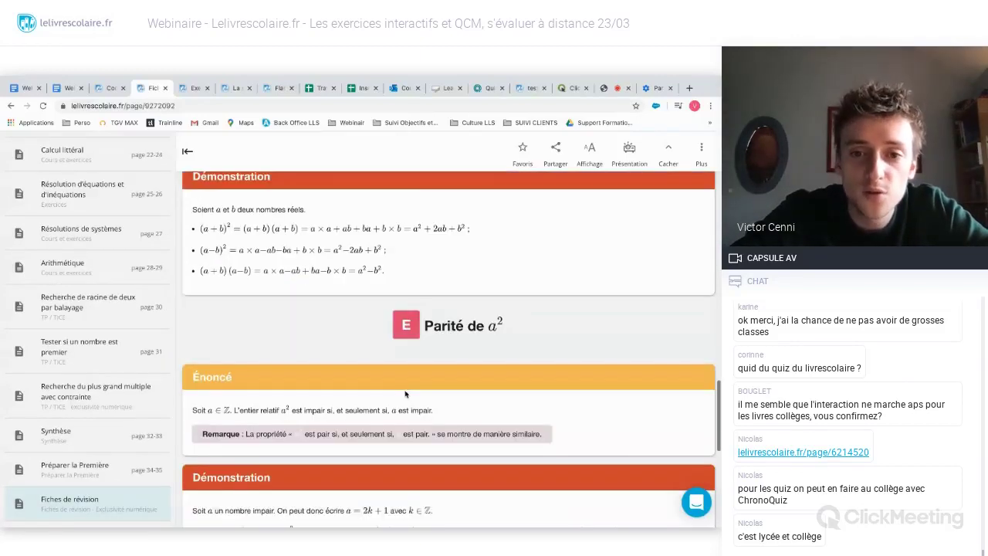
scroll(405, 393, "down", 2)
scroll(405, 394, "up", 6)
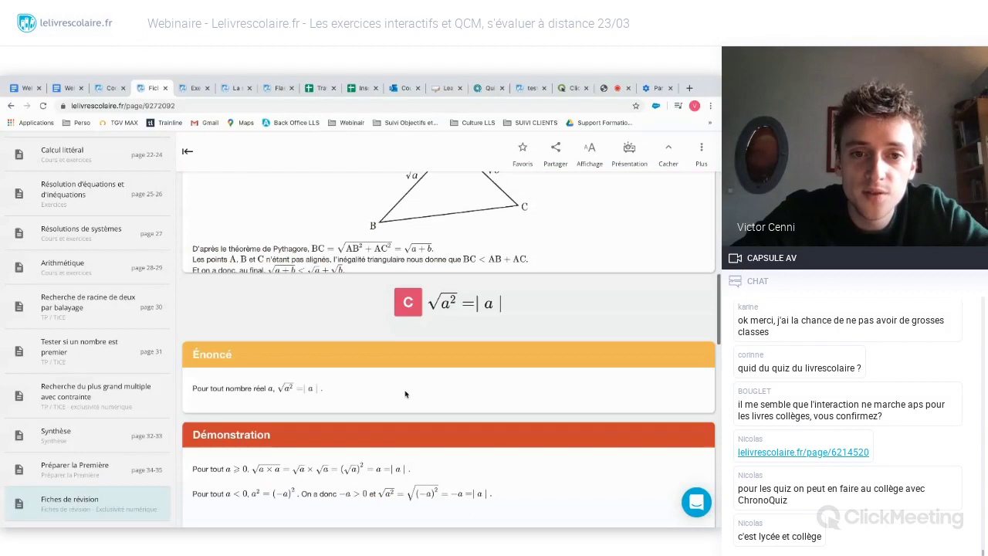
scroll(405, 394, "up", 10)
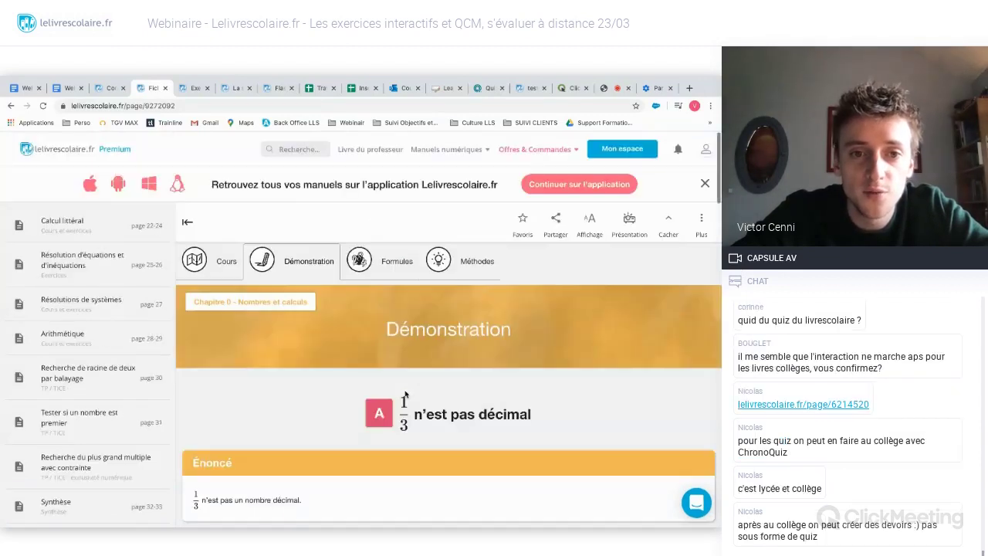
left_click(218, 261)
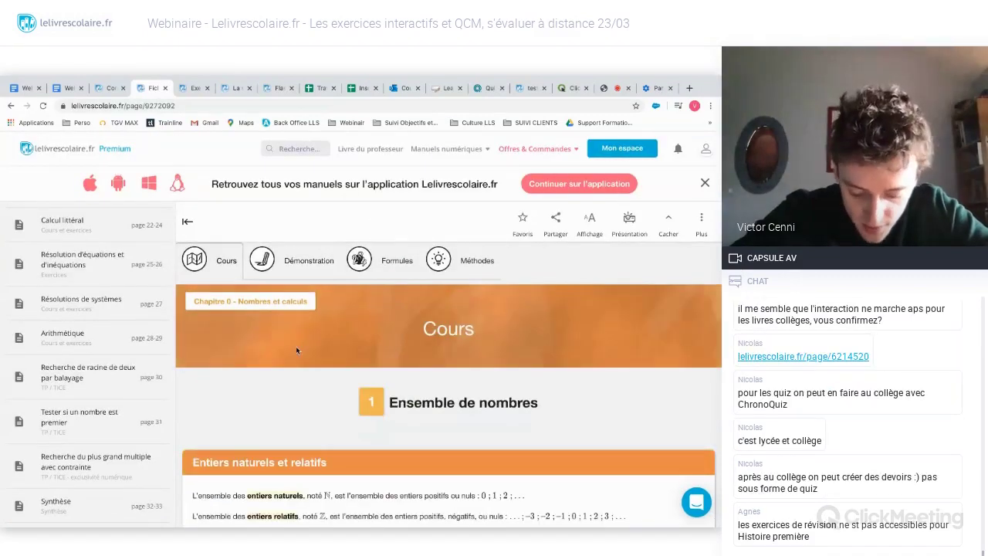
scroll(296, 345, "down", 3)
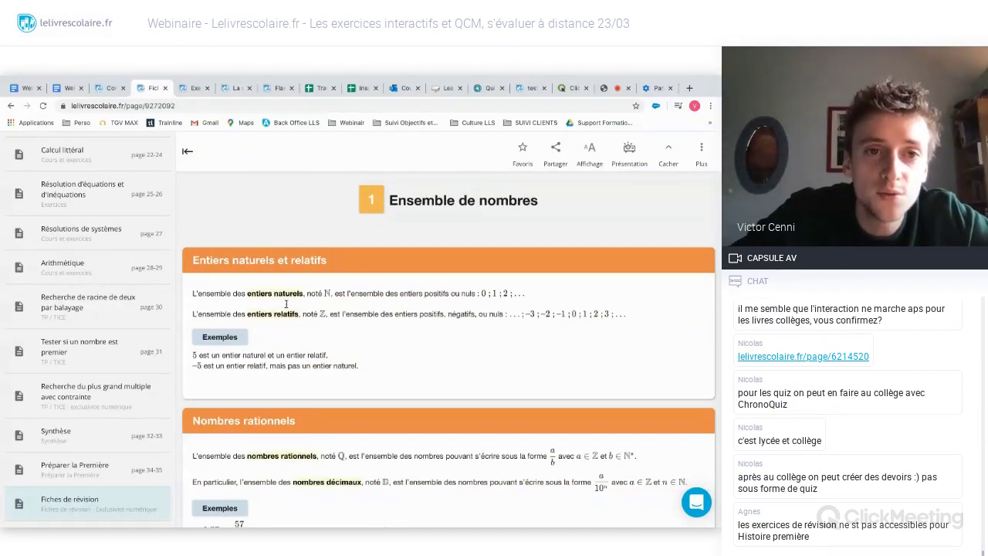
left_click(193, 88)
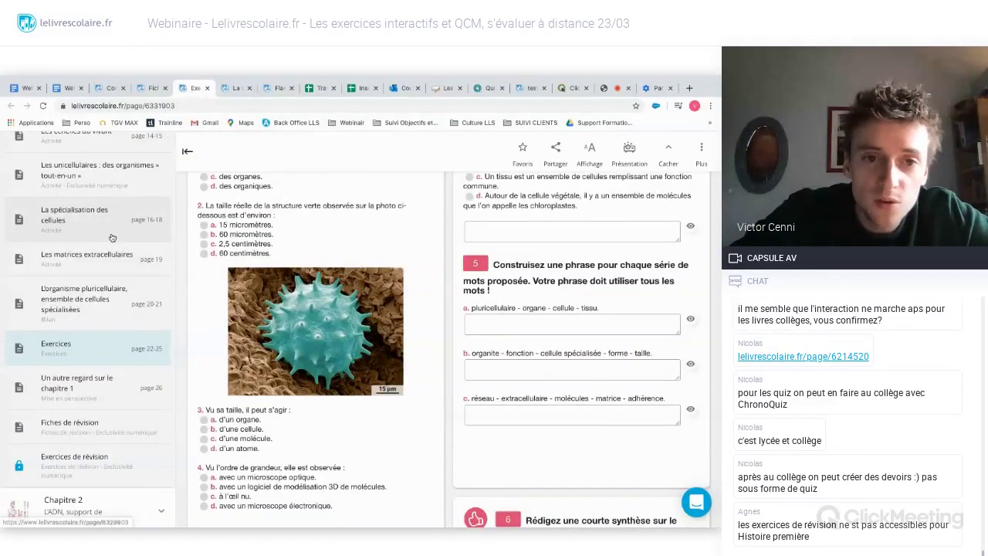
- Scroll up and down through the SVT 2de exercises page
scroll(111, 237, "up", 5)
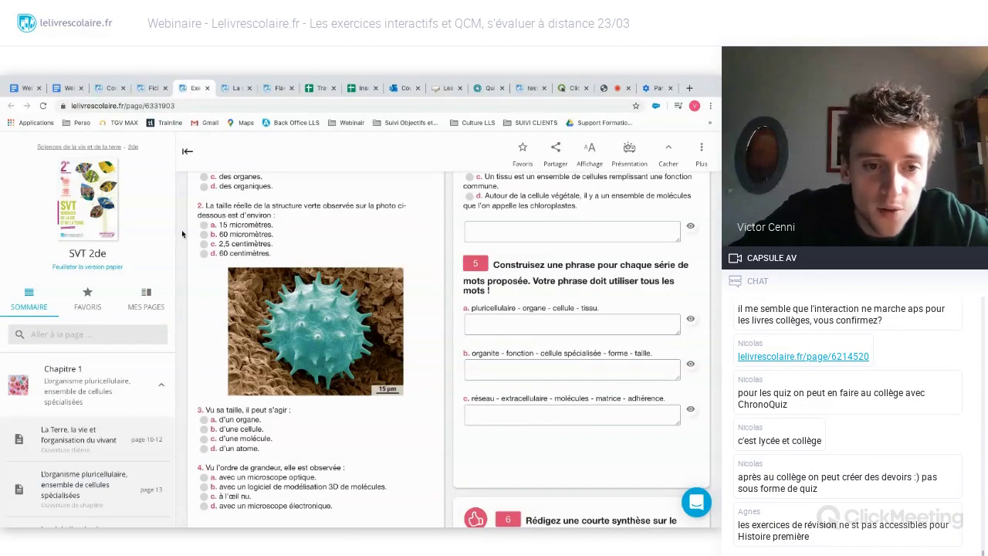
scroll(182, 234, "up", 2)
scroll(182, 234, "up", 5)
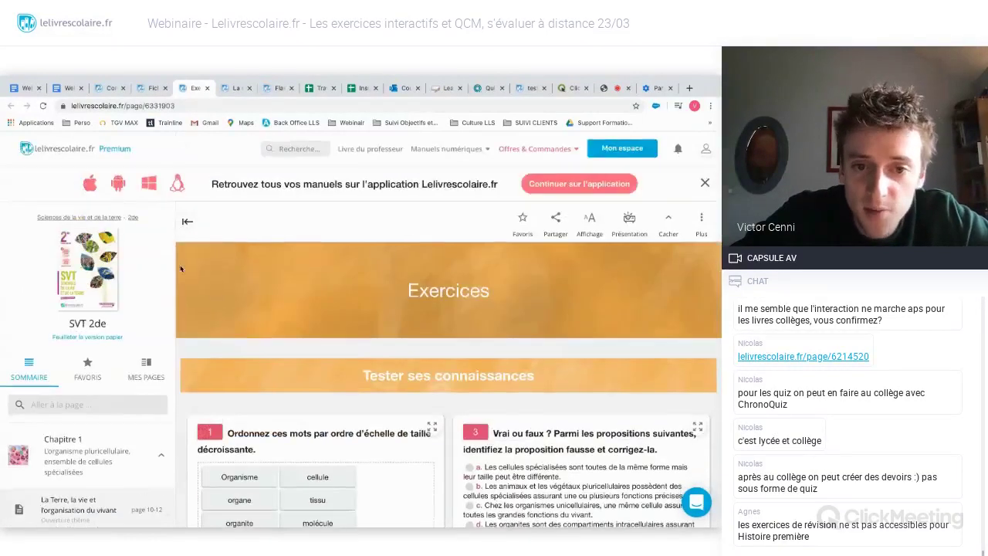
scroll(181, 268, "down", 2)
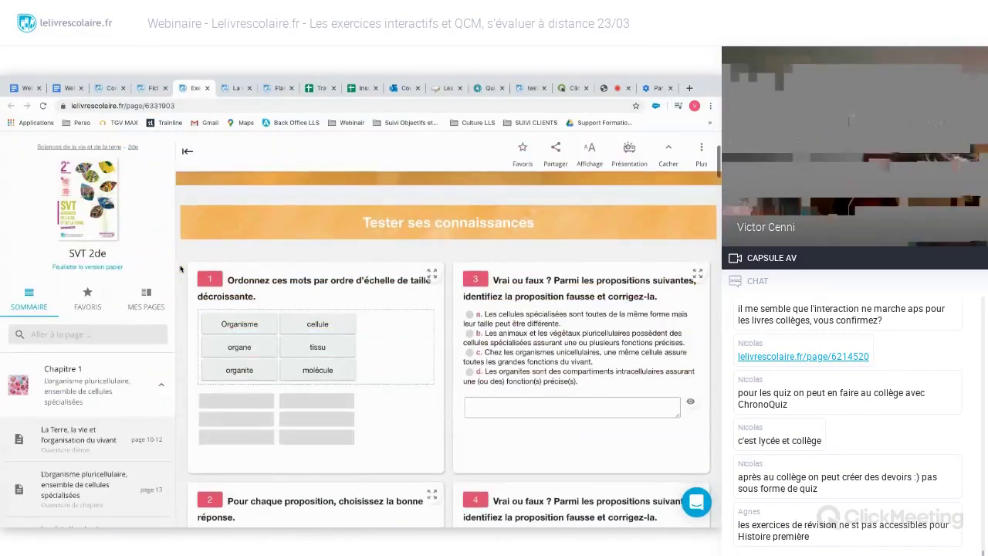
scroll(181, 268, "down", 1)
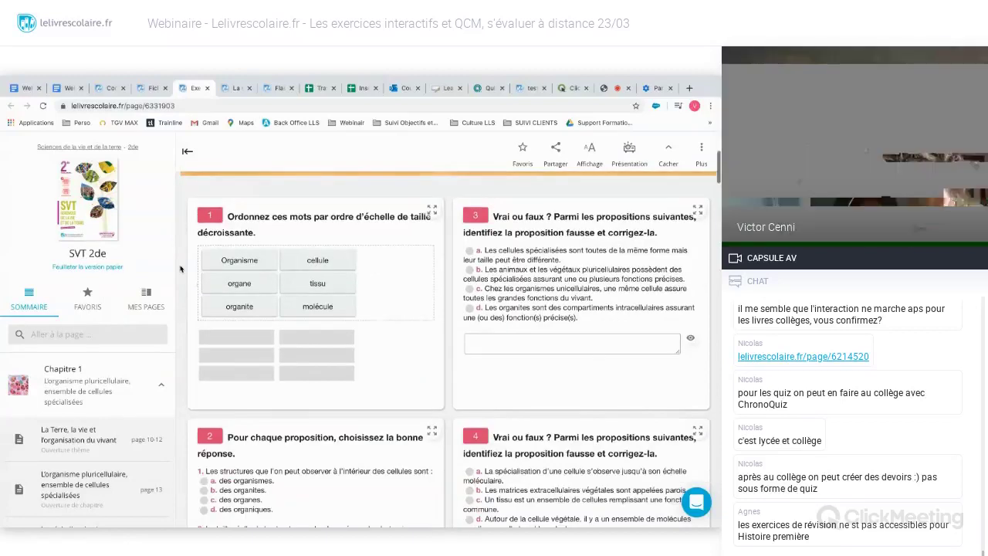
scroll(181, 268, "down", 1)
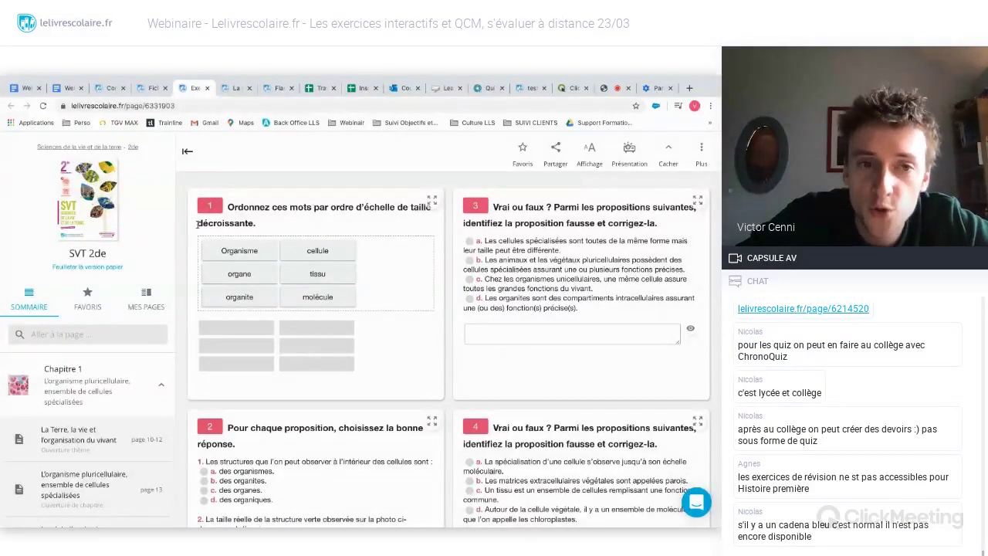
scroll(300, 238, "up", 2)
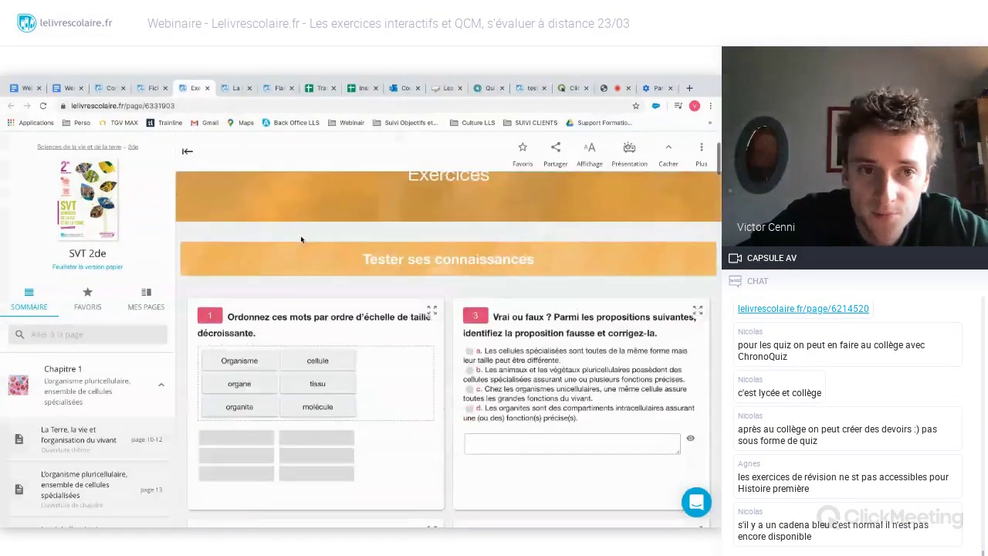
scroll(301, 239, "up", 2)
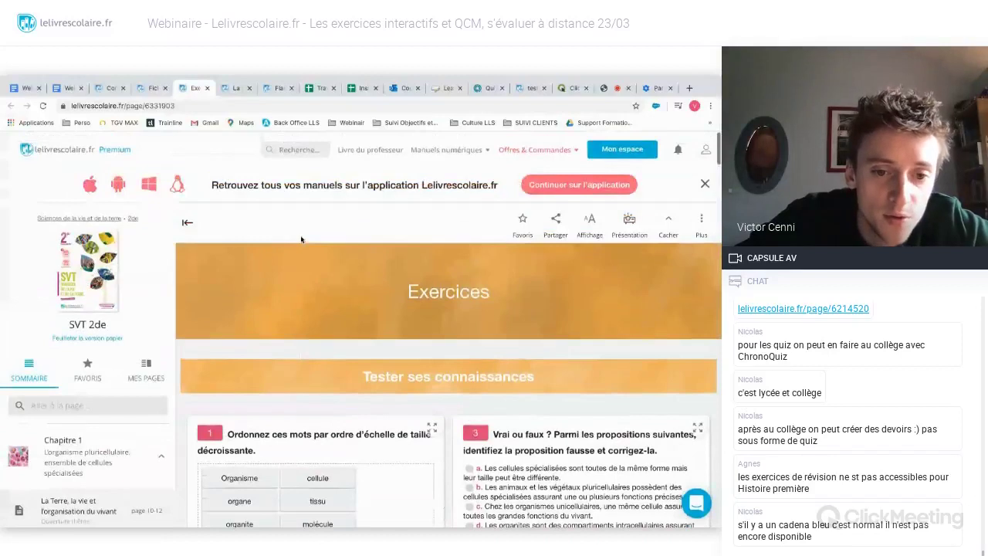
scroll(179, 266, "down", 1)
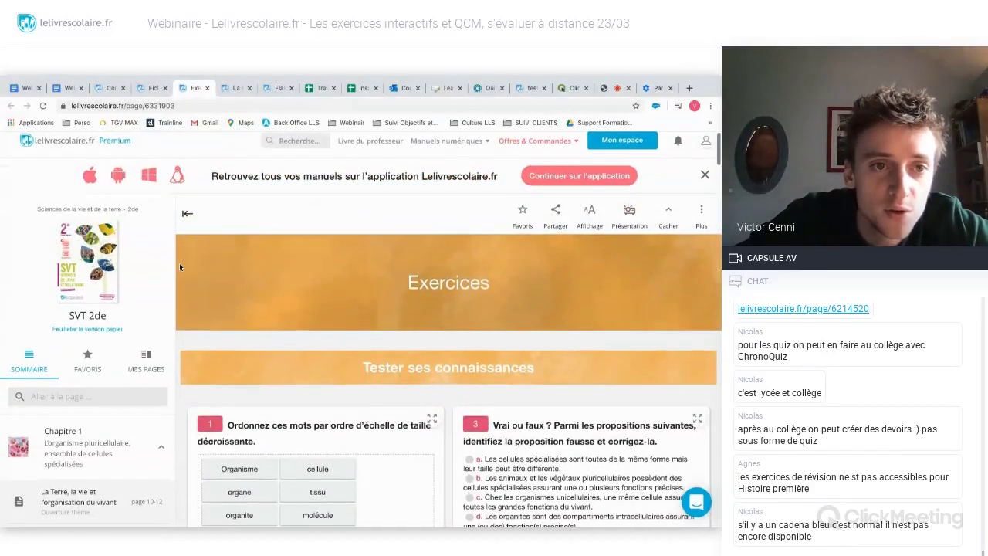
scroll(179, 267, "up", 1)
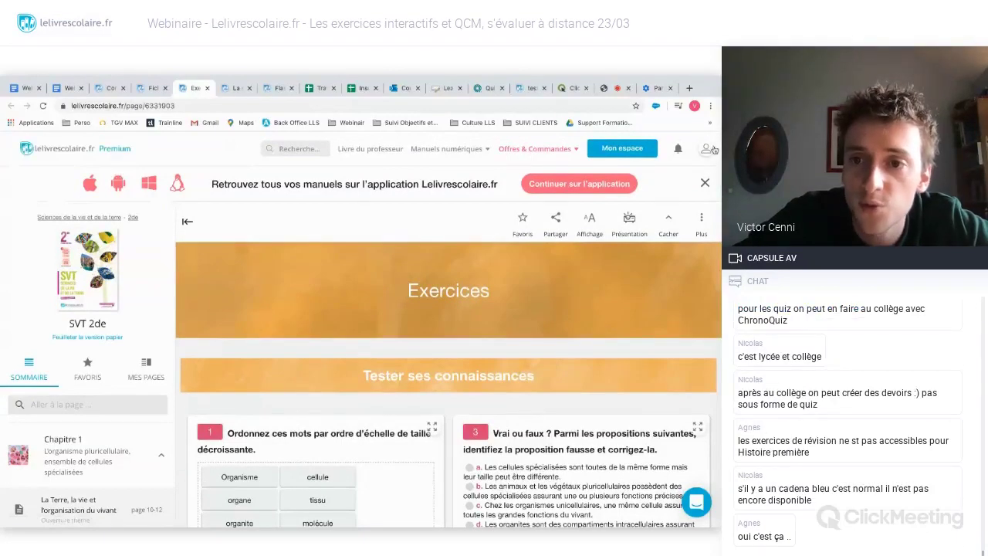
- Open and close the account dropdown, then return to the ClickMeeting screen-sharing tab
left_click(707, 148)
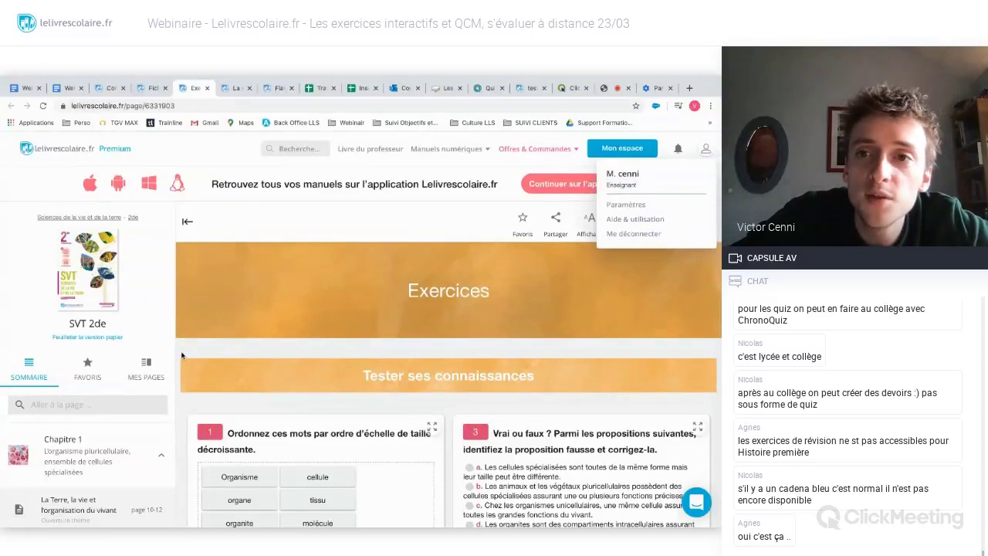
scroll(182, 355, "down", 2)
left_click_drag(182, 355, 425, 202)
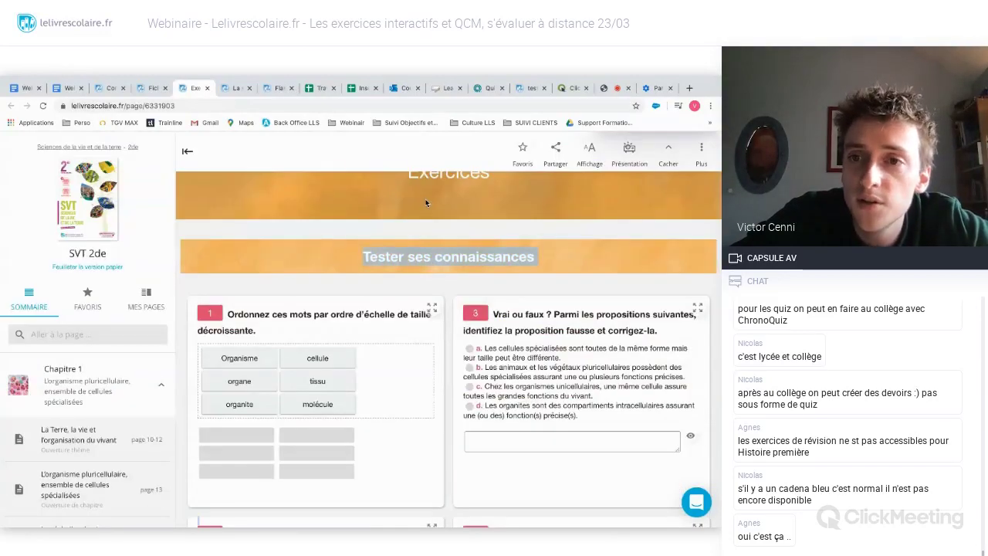
left_click(425, 203)
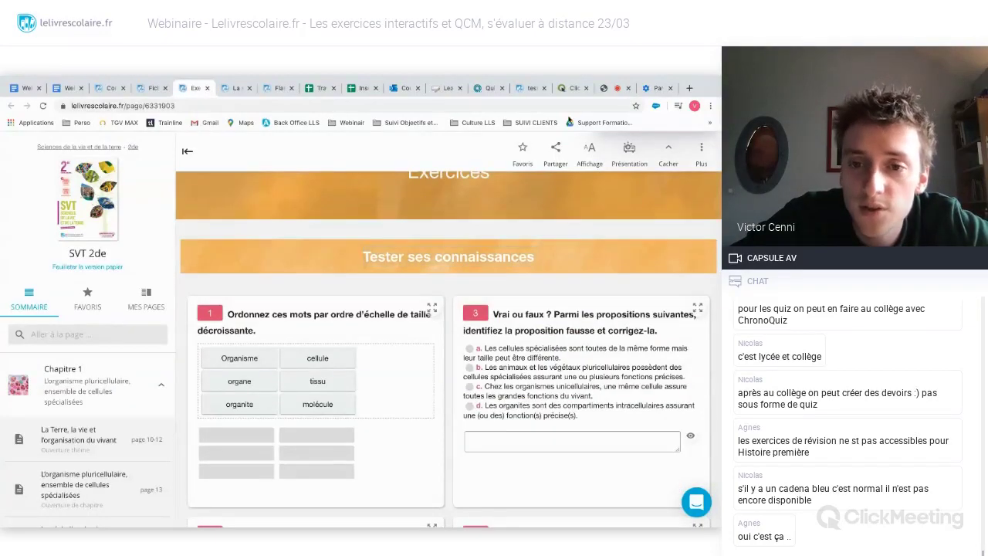
left_click(606, 89)
- Show the personalised Français 2de page in the 'test' tab, then go back to the 'Exe' SVT exercises
scroll(633, 369, "down", 2)
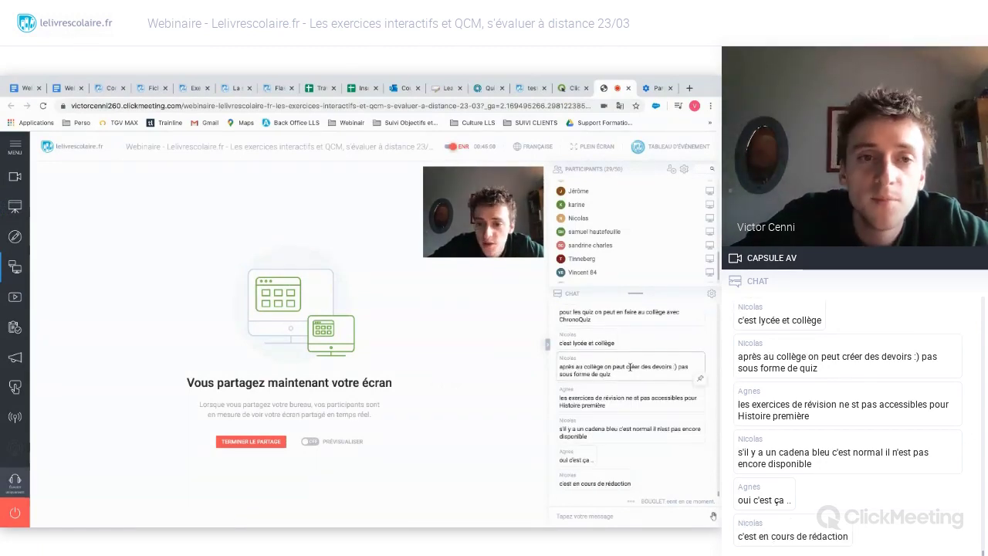
left_click(529, 94)
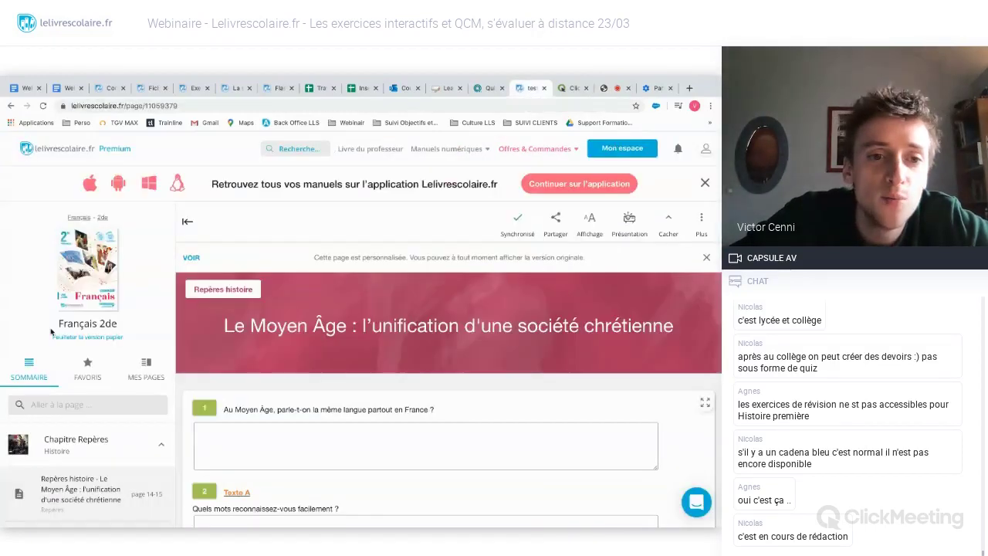
scroll(179, 308, "down", 1)
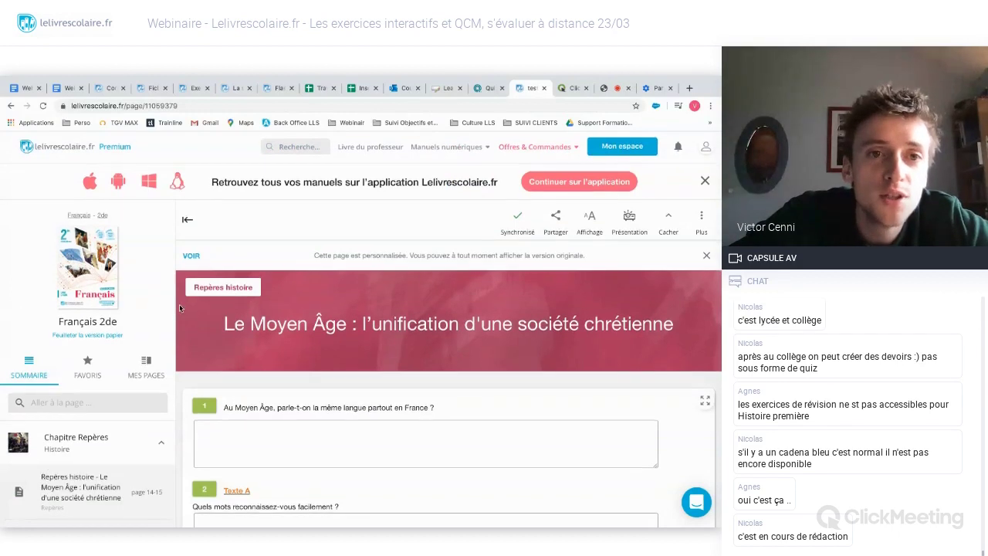
scroll(179, 304, "down", 2)
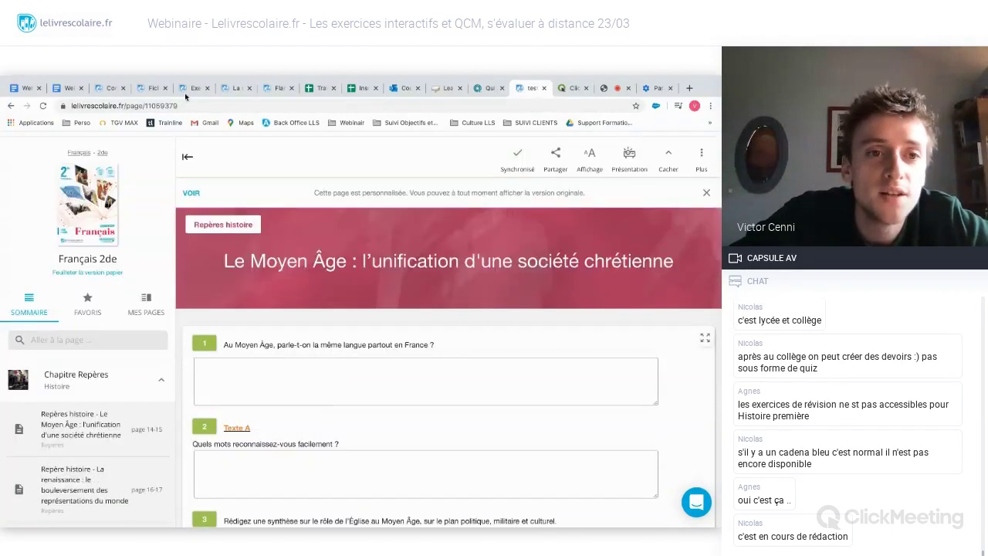
left_click(184, 93)
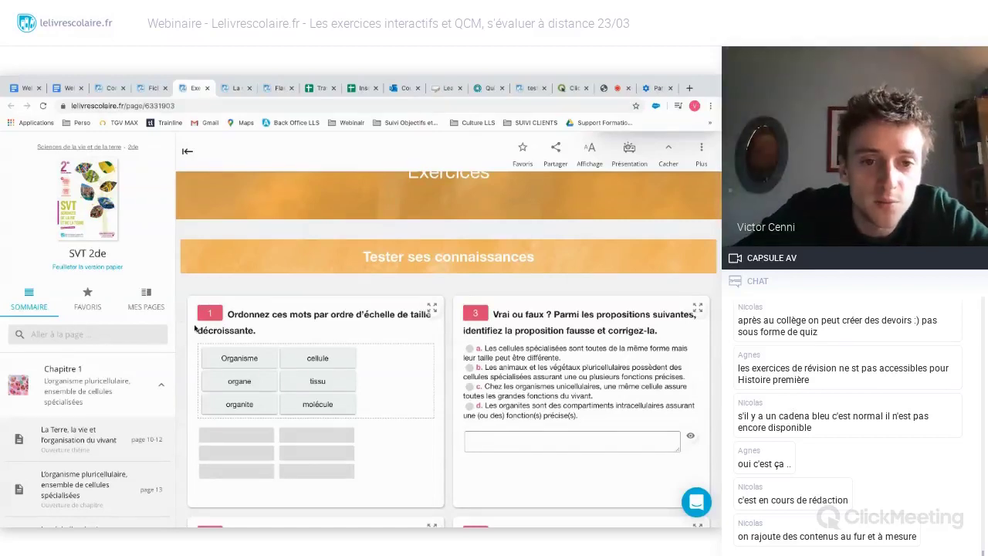
scroll(186, 314, "down", 1)
left_click_drag(236, 303, 202, 361)
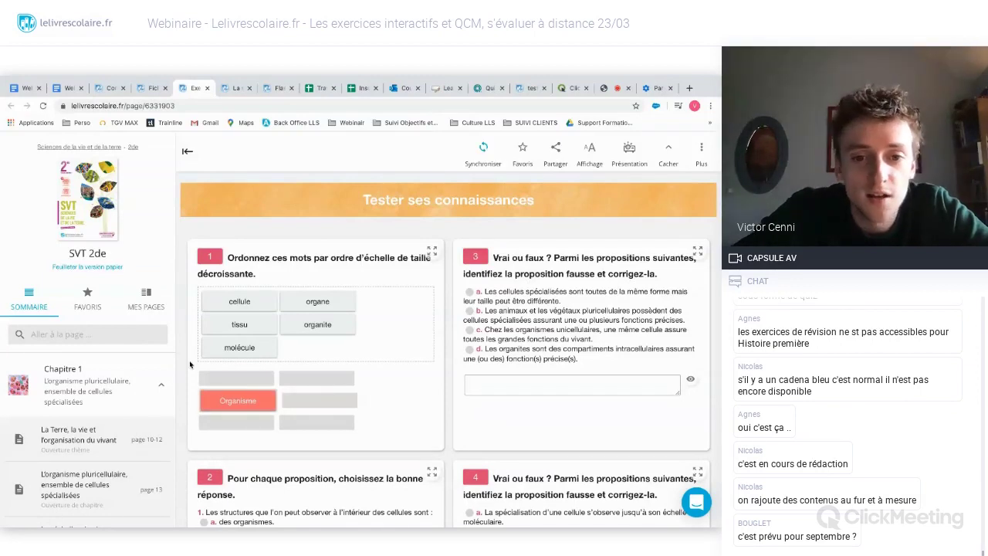
left_click_drag(247, 327, 318, 403)
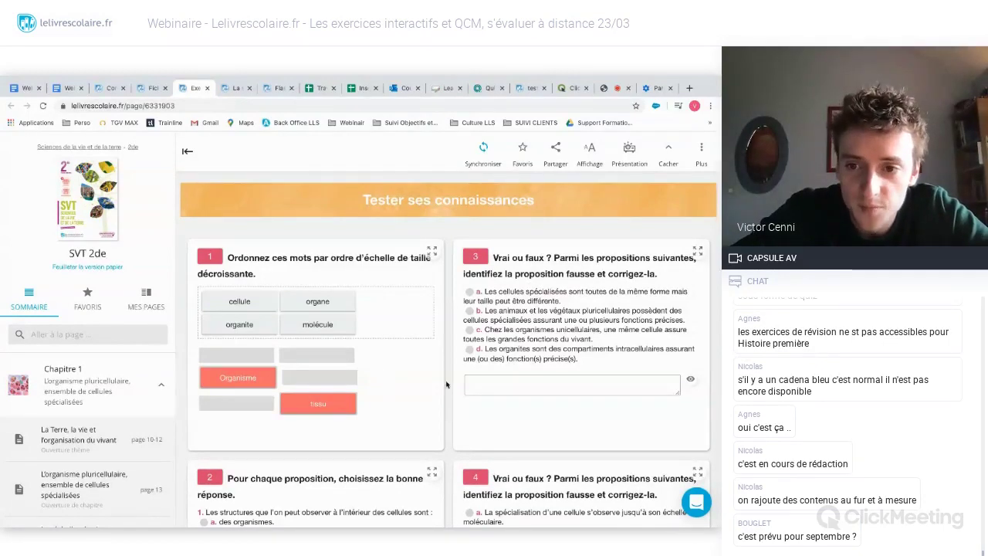
scroll(447, 383, "down", 1)
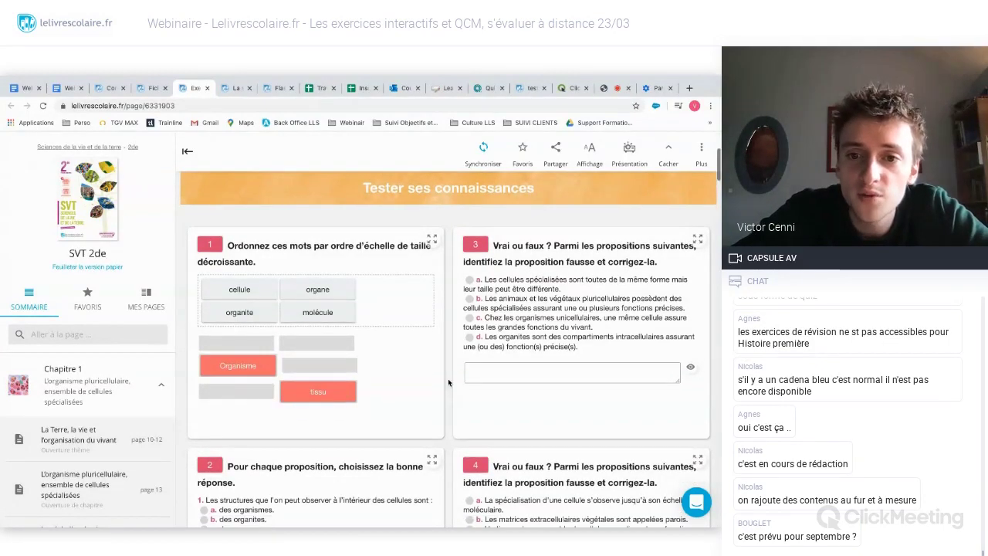
scroll(449, 383, "down", 1)
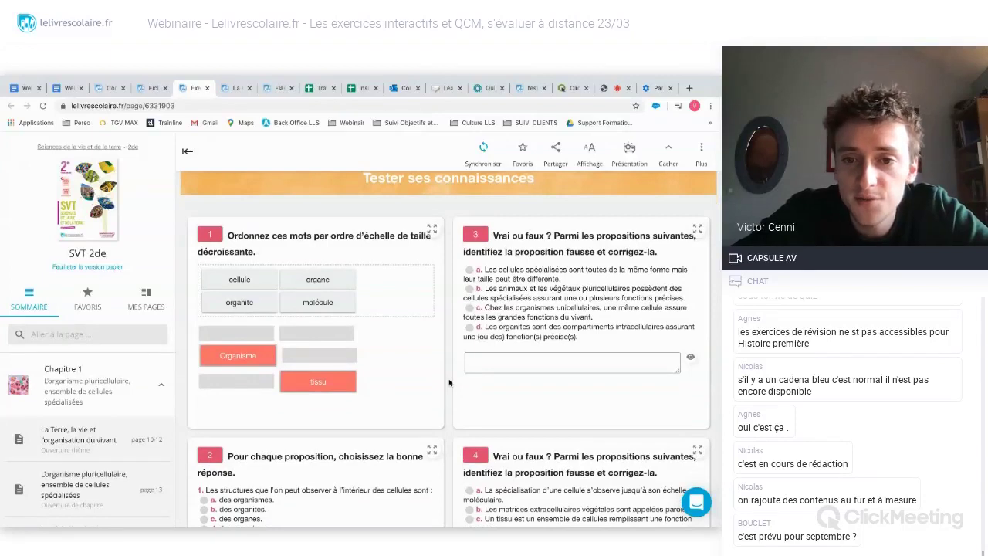
left_click(470, 269)
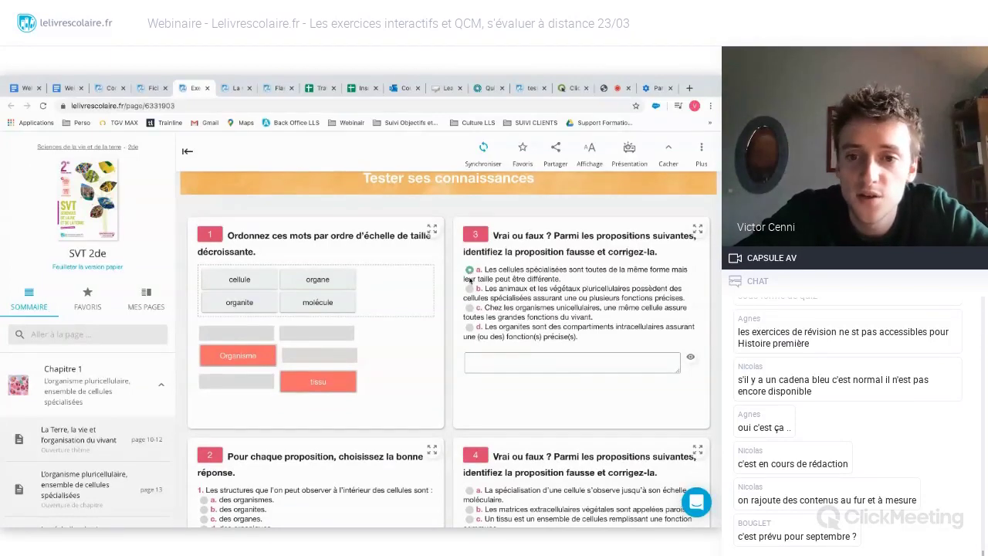
left_click(469, 288)
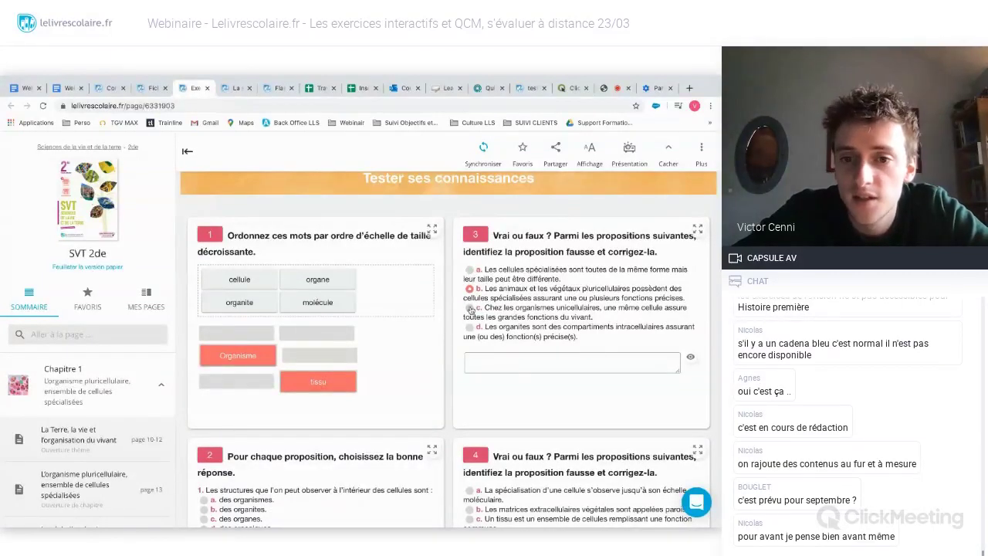
left_click(469, 307)
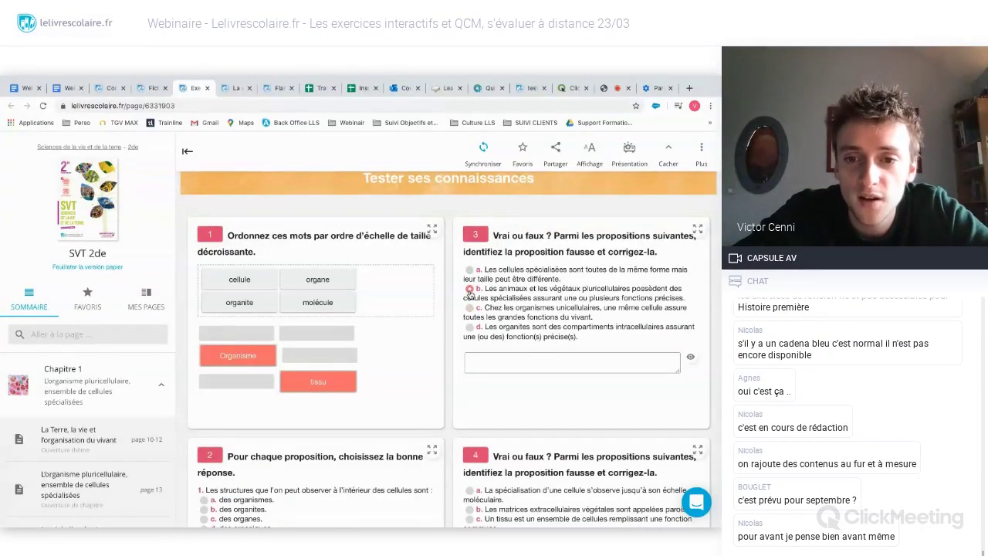
left_click(506, 362)
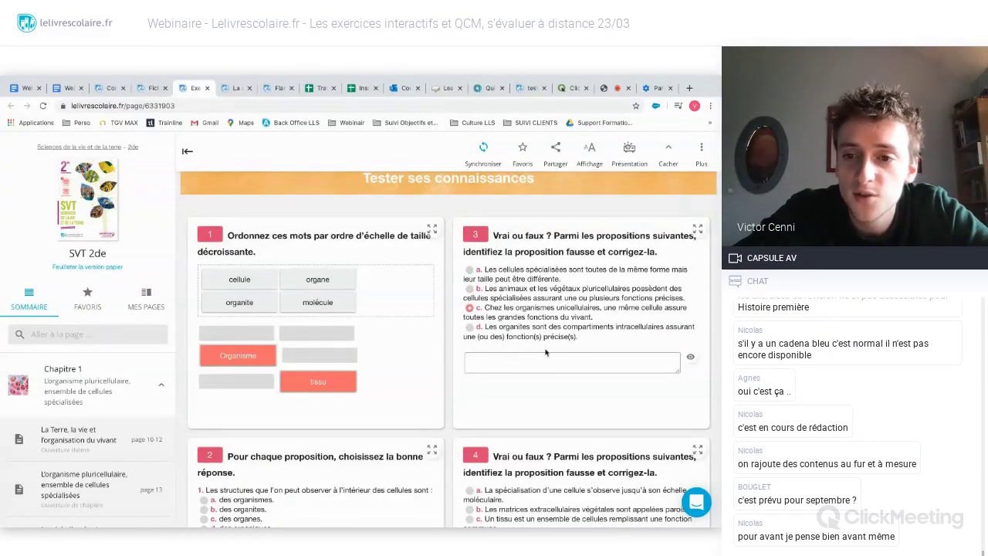
scroll(545, 352, "down", 1)
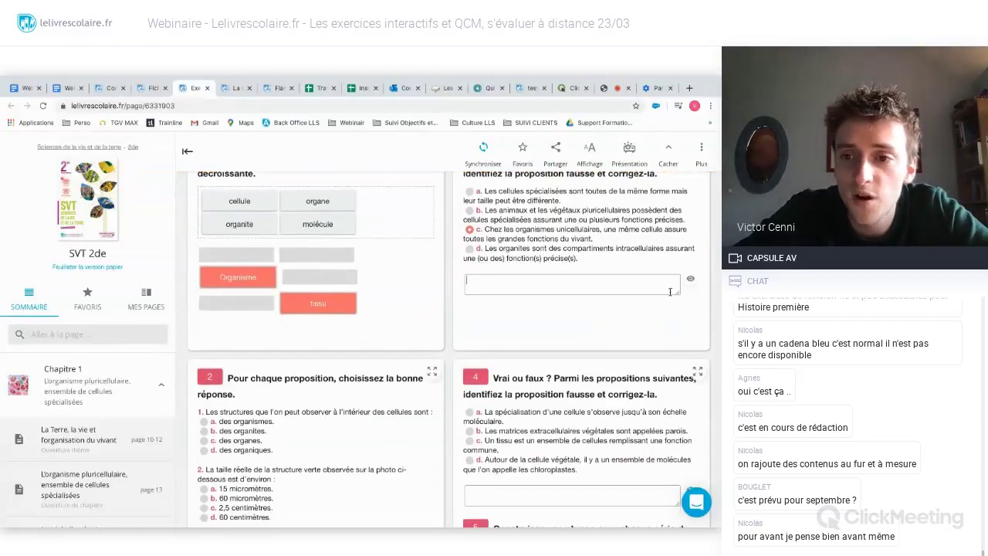
left_click(690, 278)
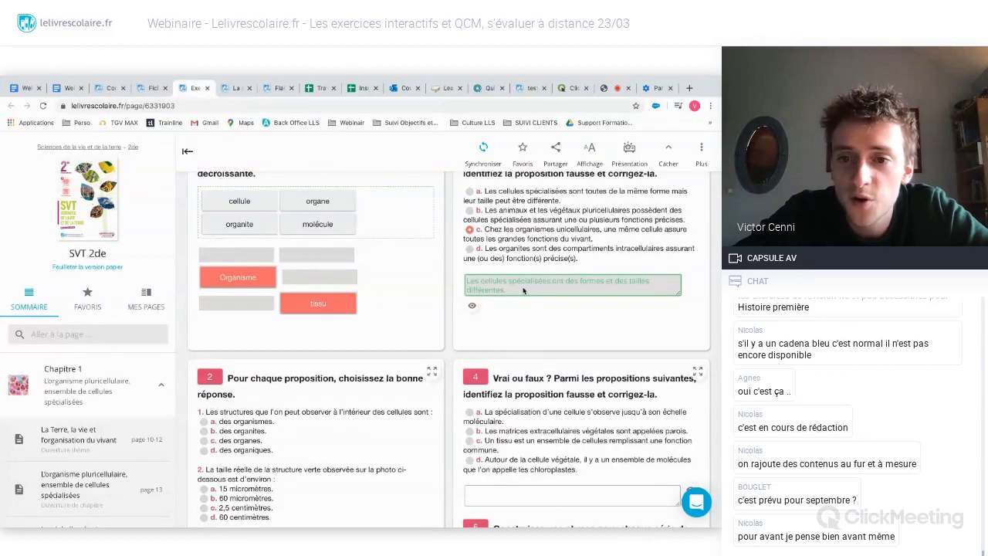
left_click(472, 305)
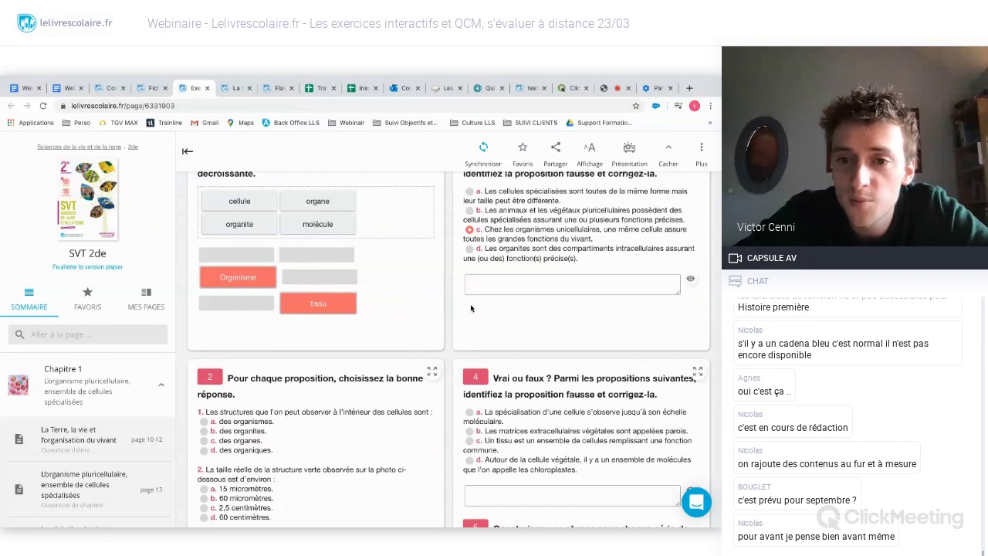
- Jump to the chapter 1 Exercices page from the Sommaire sidebar
scroll(555, 306, "down", 3)
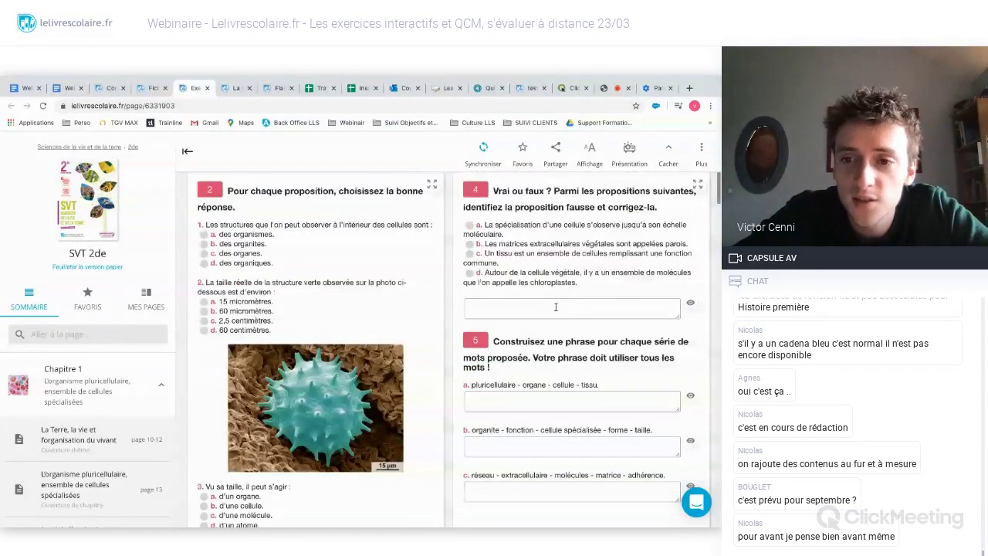
scroll(554, 307, "down", 3)
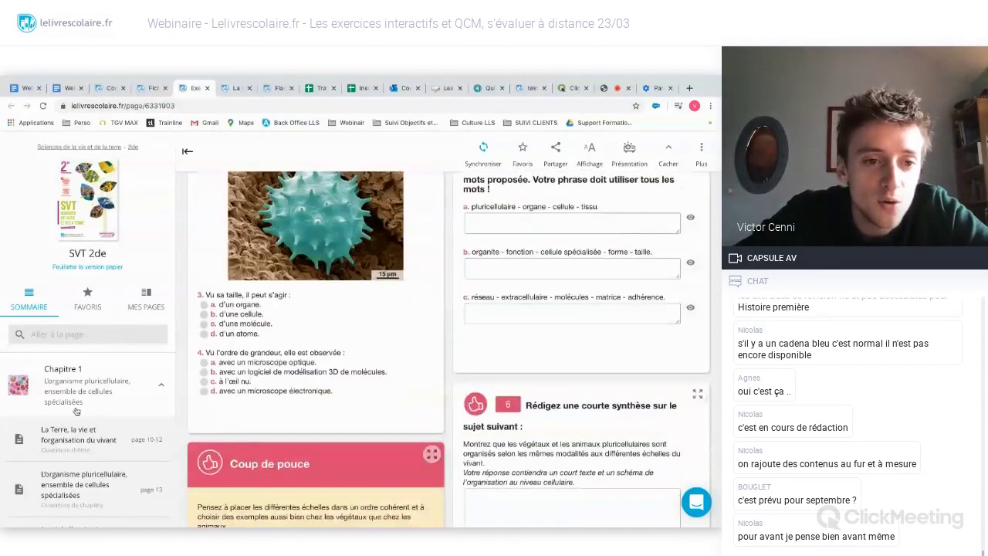
scroll(76, 411, "down", 6)
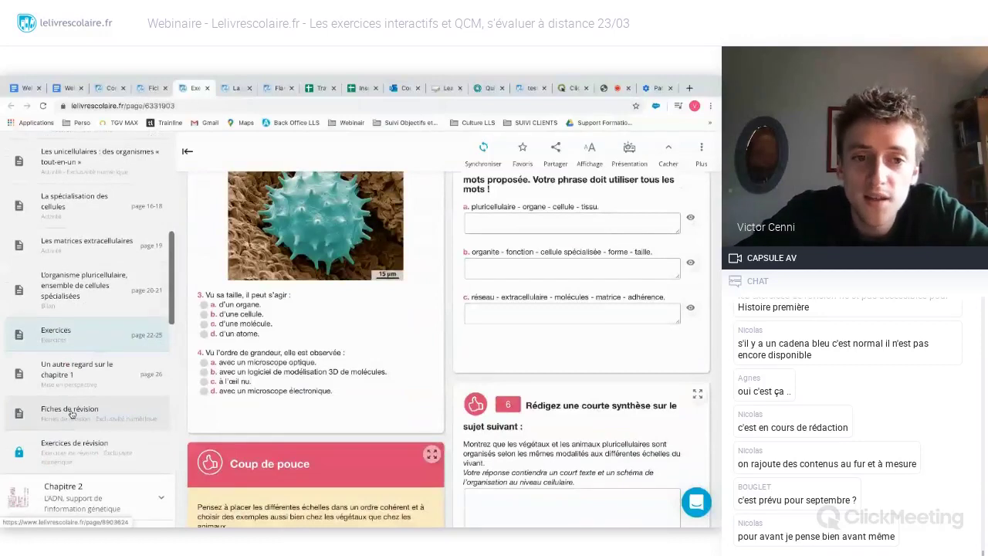
left_click(116, 344)
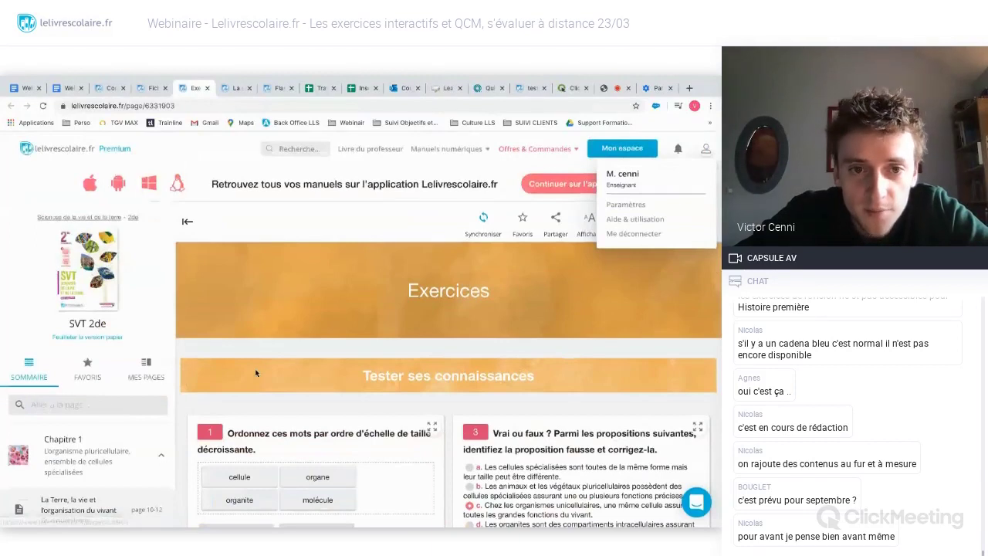
- Review the exercises, return to the top, and close the Mon espace account panel
scroll(256, 373, "down", 10)
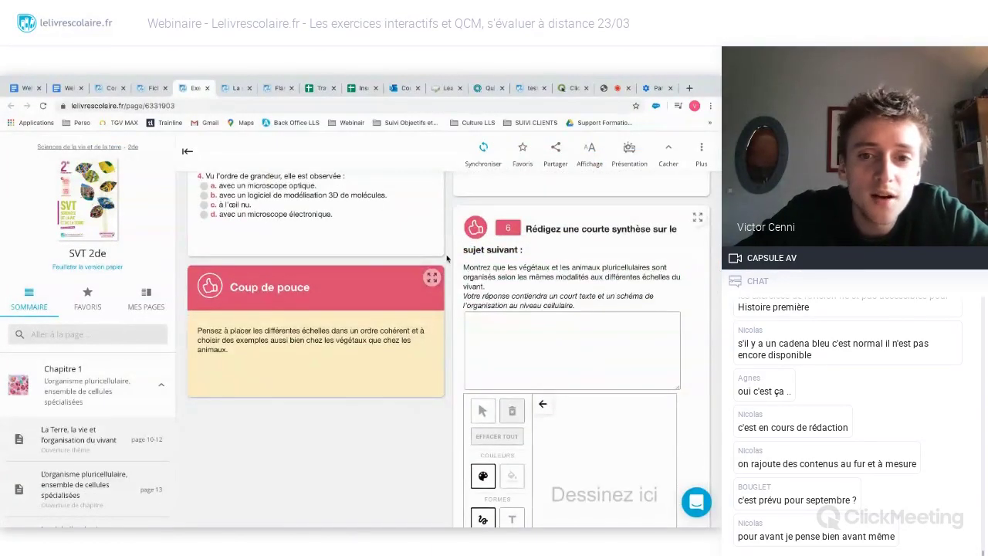
scroll(446, 259, "up", 4)
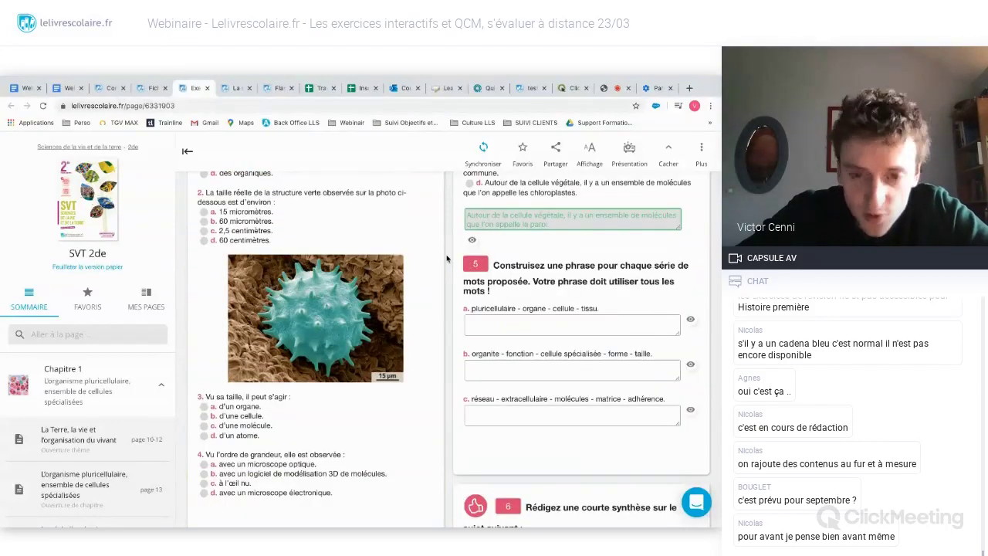
scroll(446, 259, "down", 5)
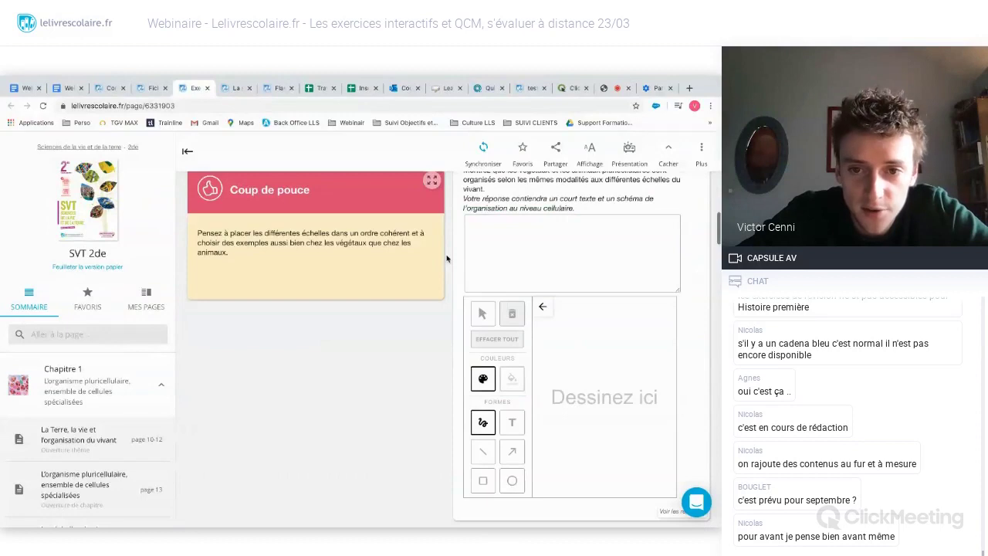
scroll(446, 258, "up", 5)
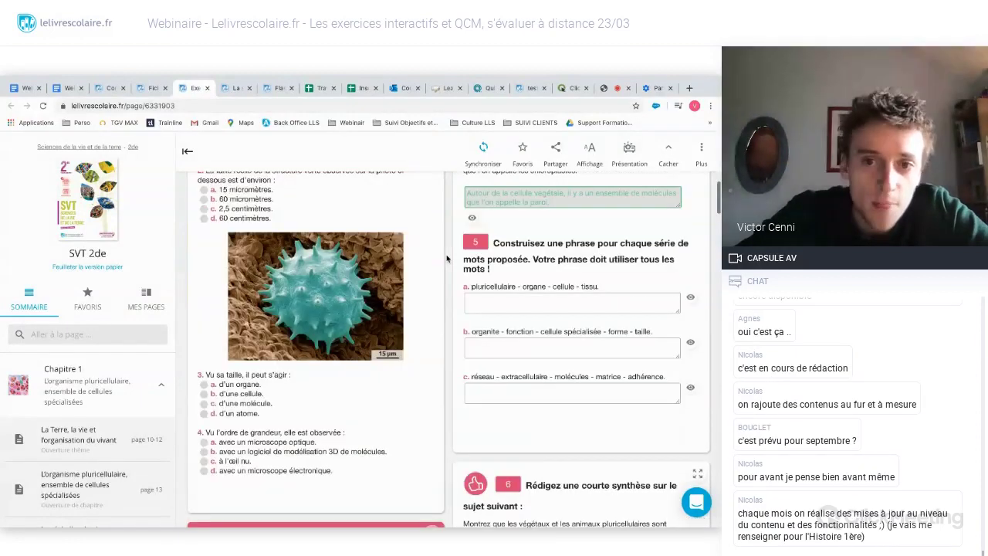
scroll(446, 259, "up", 2)
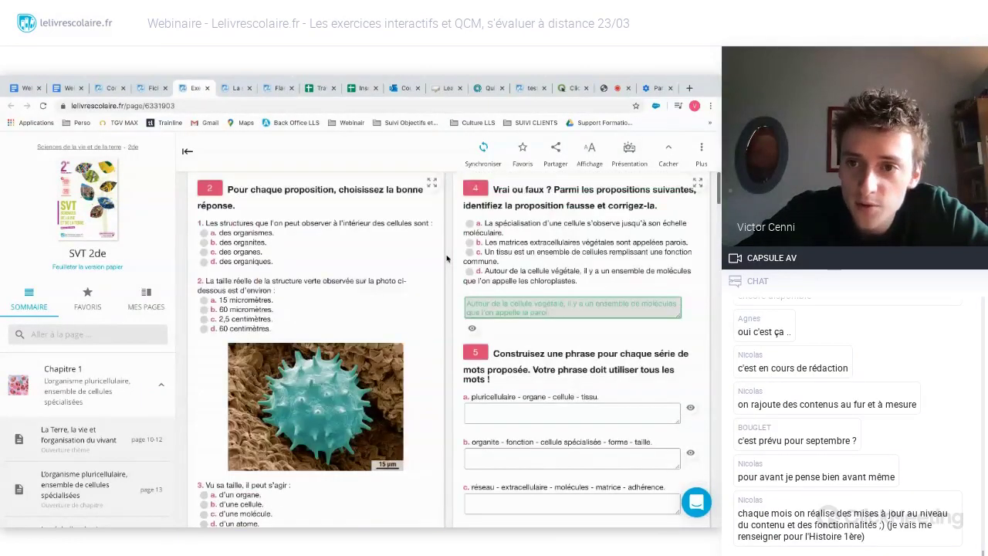
scroll(447, 258, "up", 4)
scroll(446, 254, "up", 2)
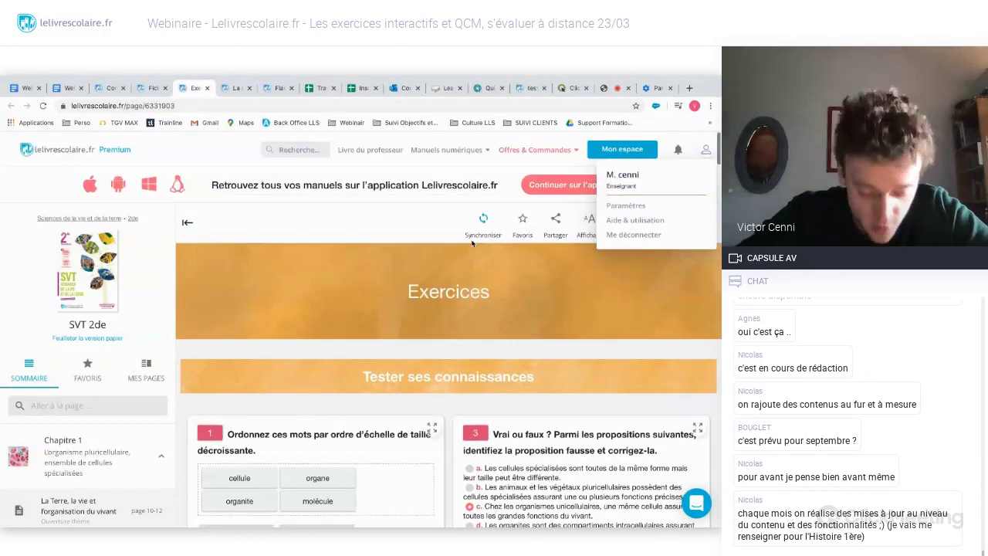
left_click(428, 262)
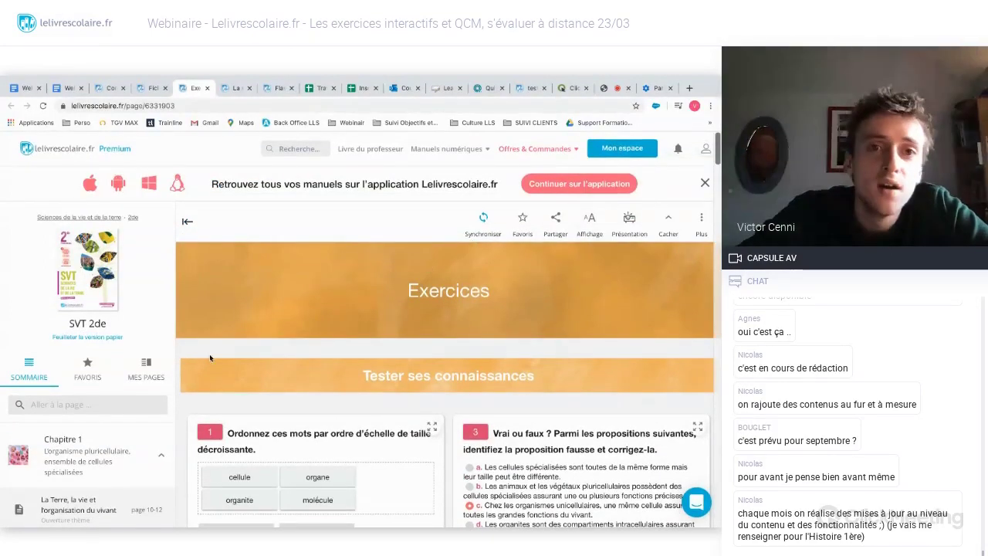
left_click(229, 90)
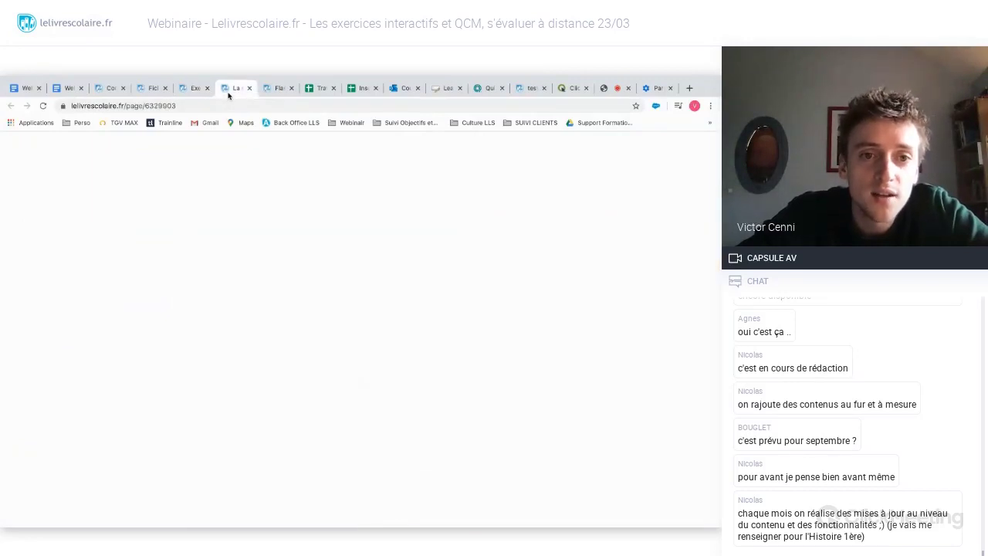
- Scroll to the top of the La spécialisation des cellules activity page
scroll(181, 258, "up", 2)
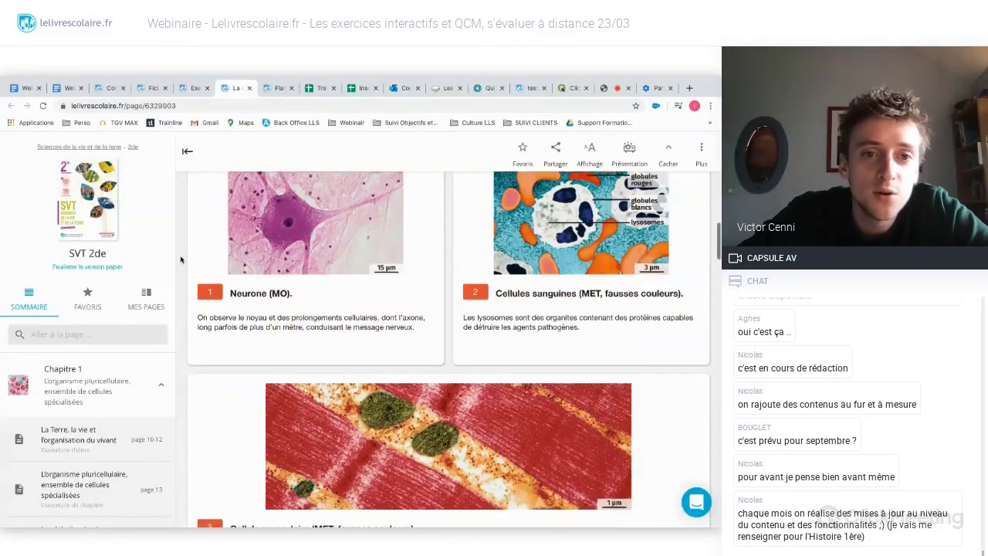
scroll(180, 259, "up", 2)
scroll(180, 259, "up", 6)
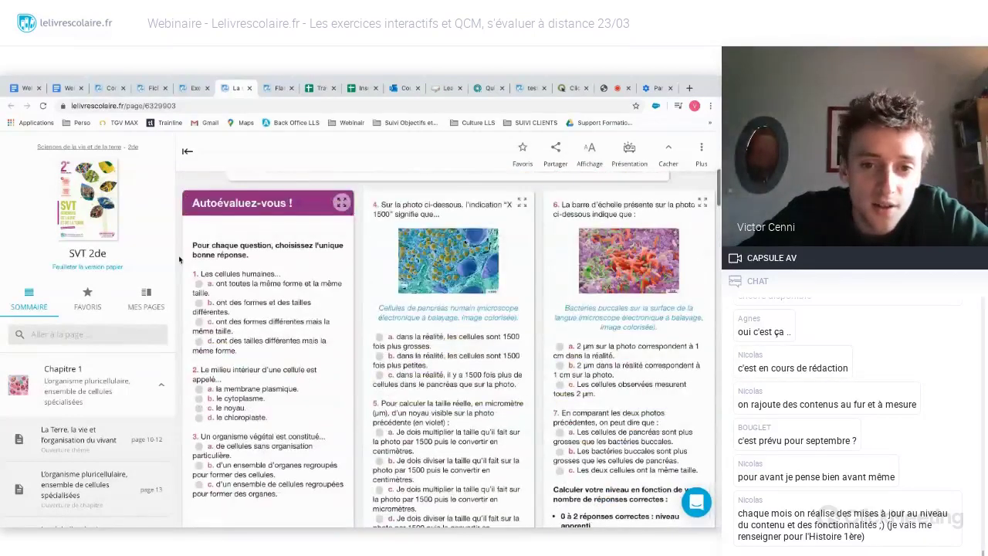
scroll(178, 259, "up", 1)
scroll(178, 260, "up", 5)
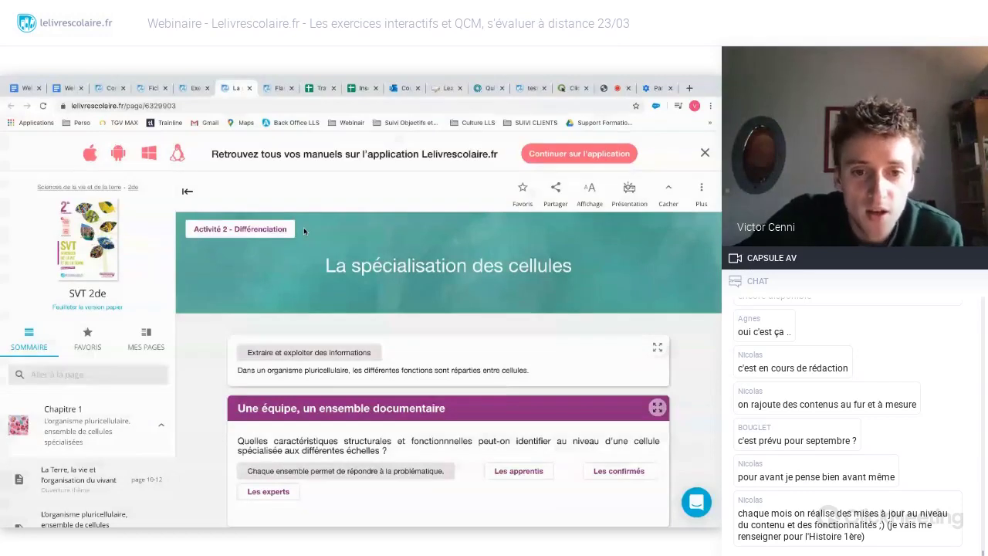
- Scroll down through the documents to document 7 on globin chains and the blood-smear TP
scroll(183, 335, "down", 1)
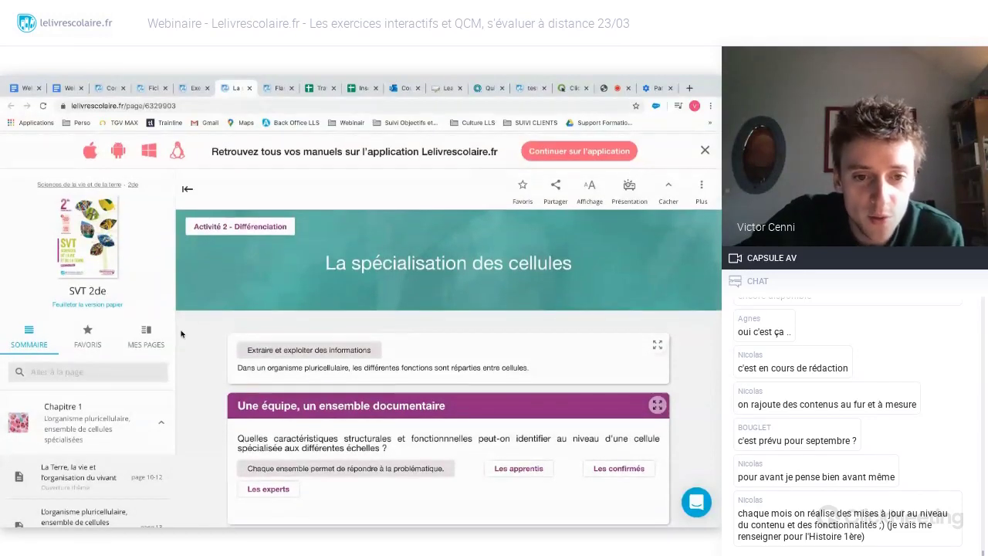
scroll(180, 334, "down", 2)
scroll(181, 333, "down", 3)
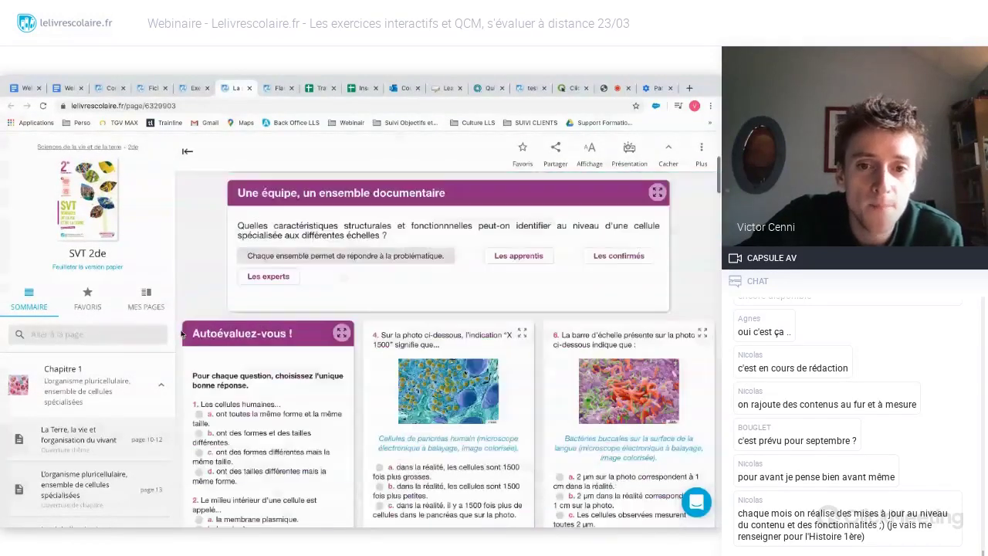
scroll(182, 333, "down", 5)
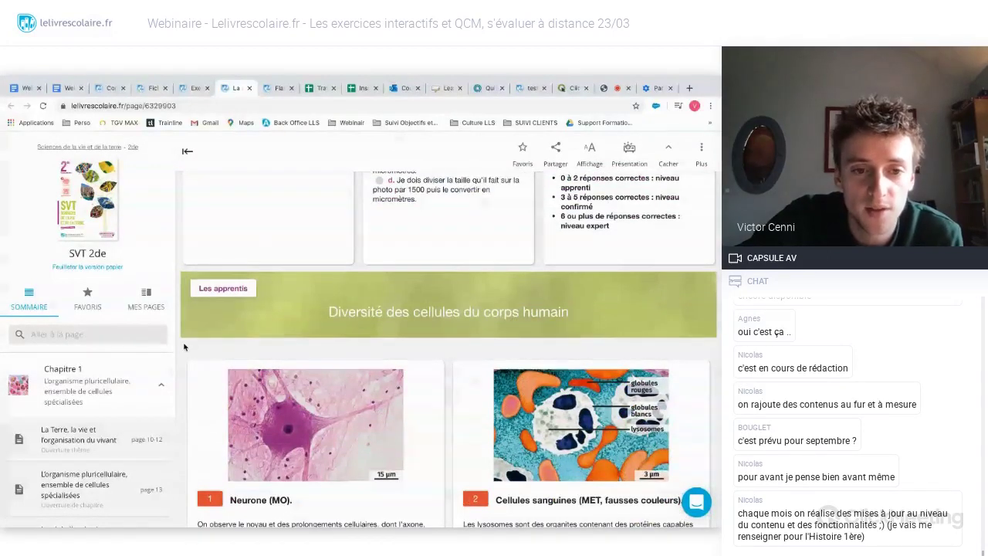
scroll(183, 348, "down", 5)
scroll(183, 348, "down", 6)
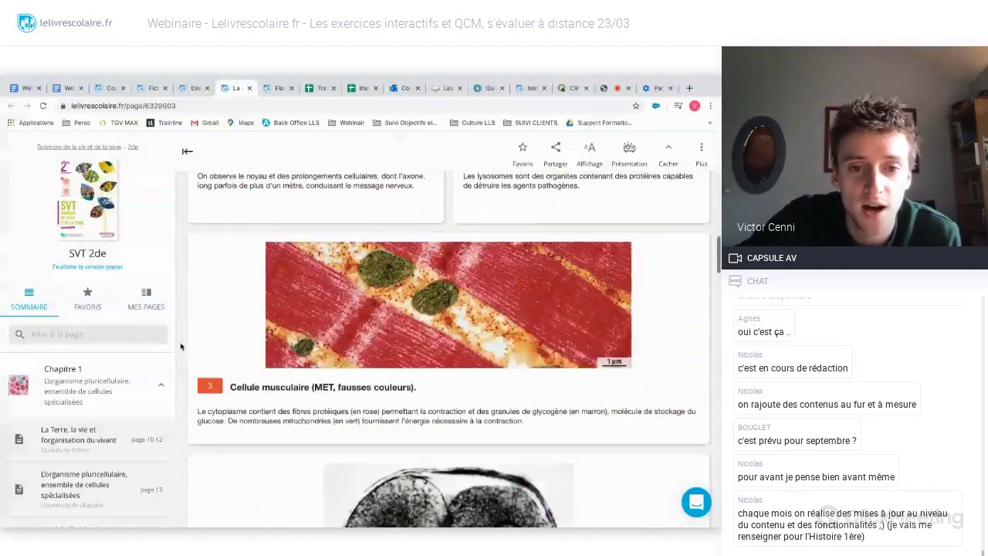
scroll(180, 346, "down", 5)
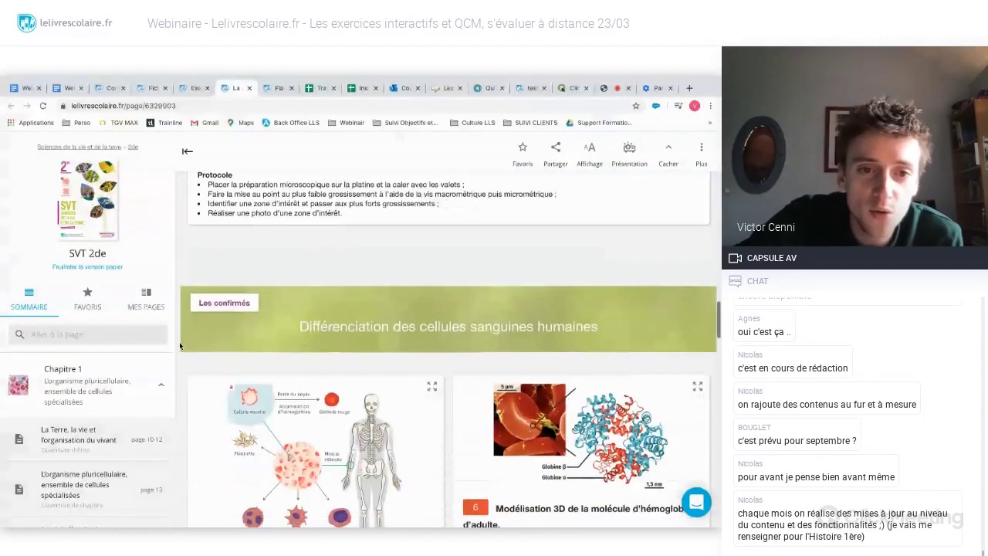
scroll(180, 346, "down", 2)
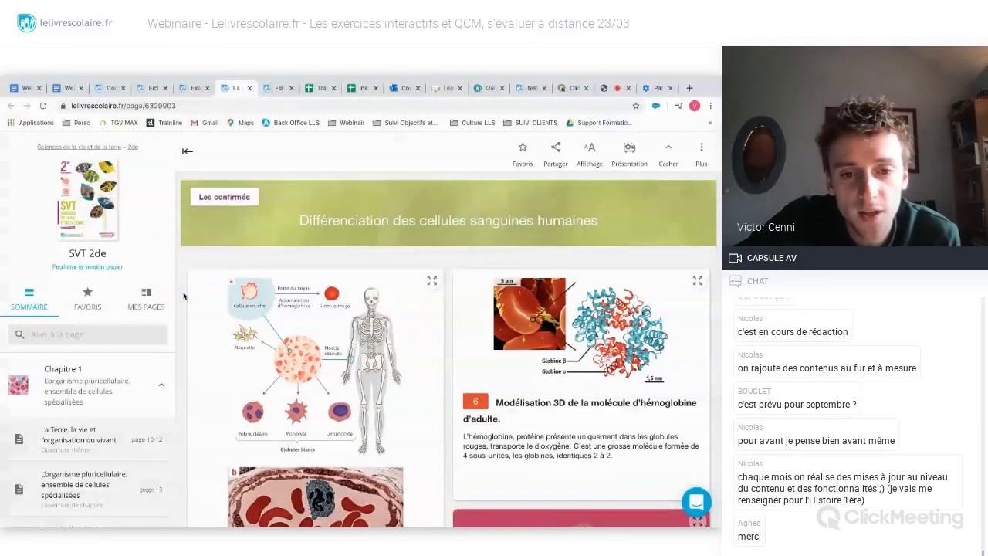
scroll(180, 299, "down", 4)
scroll(181, 298, "down", 15)
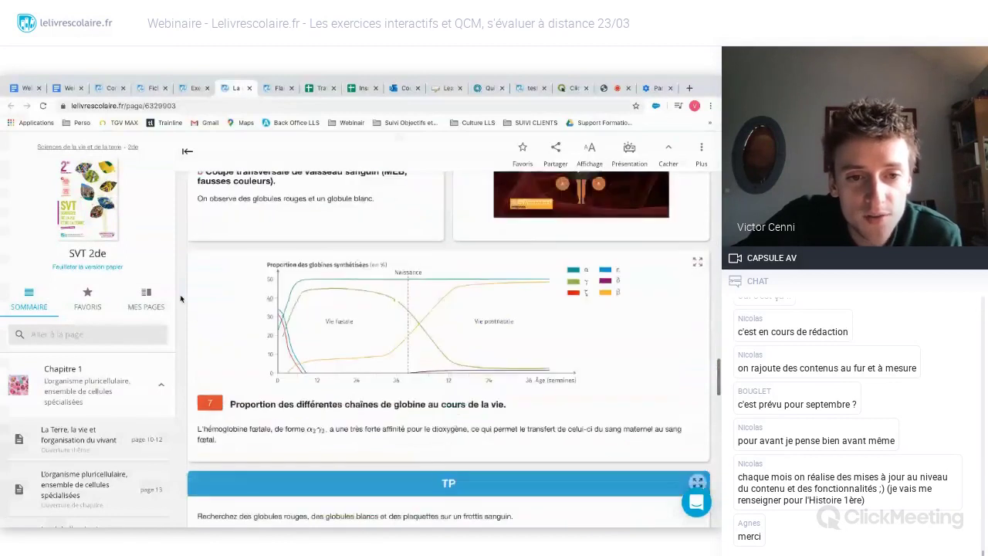
scroll(180, 299, "down", 1)
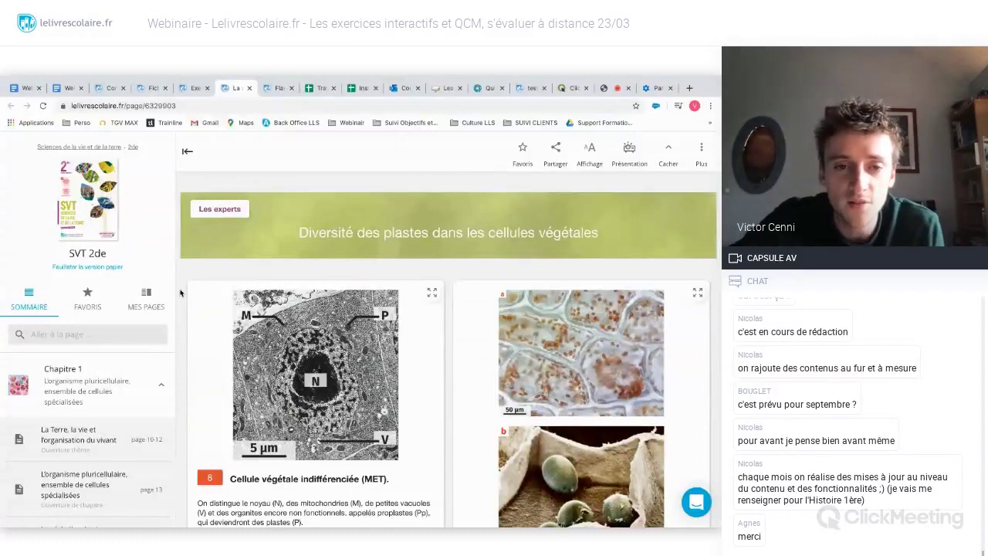
scroll(180, 293, "down", 1)
scroll(180, 293, "down", 1)
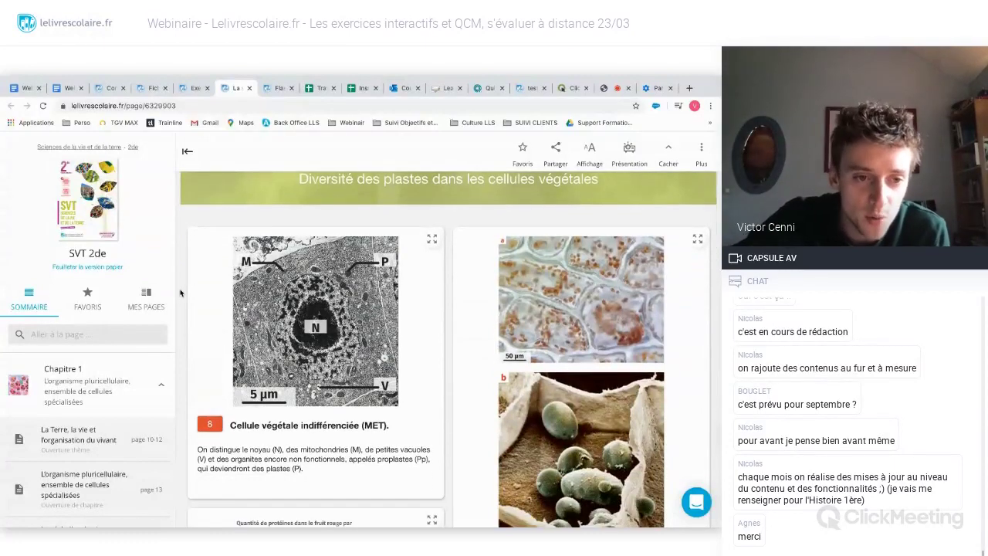
scroll(181, 293, "up", 5)
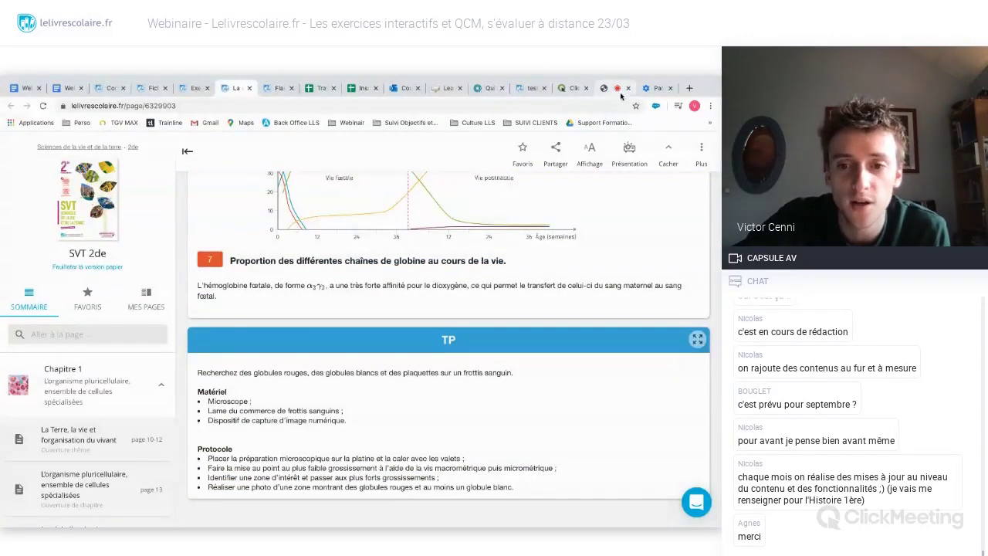
left_click(620, 91)
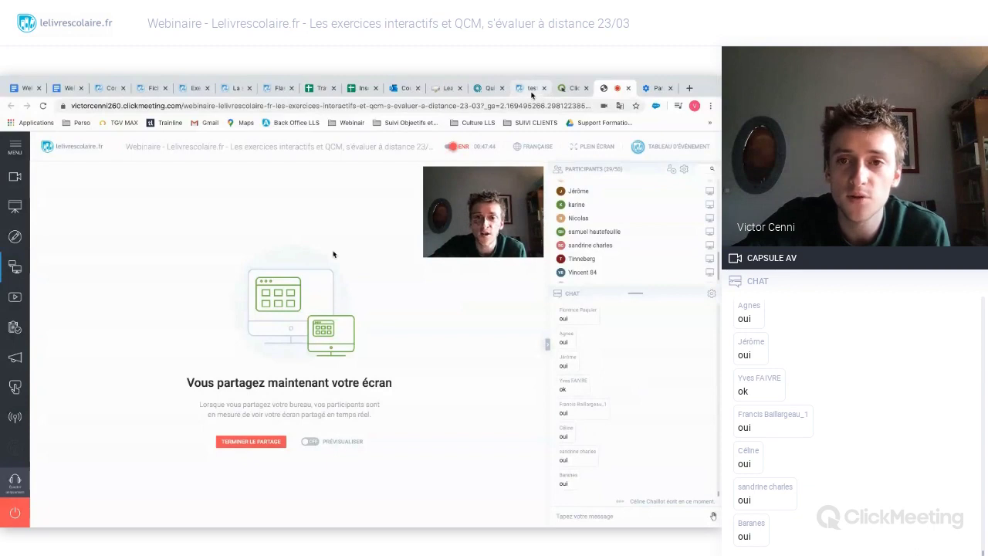
left_click(239, 92)
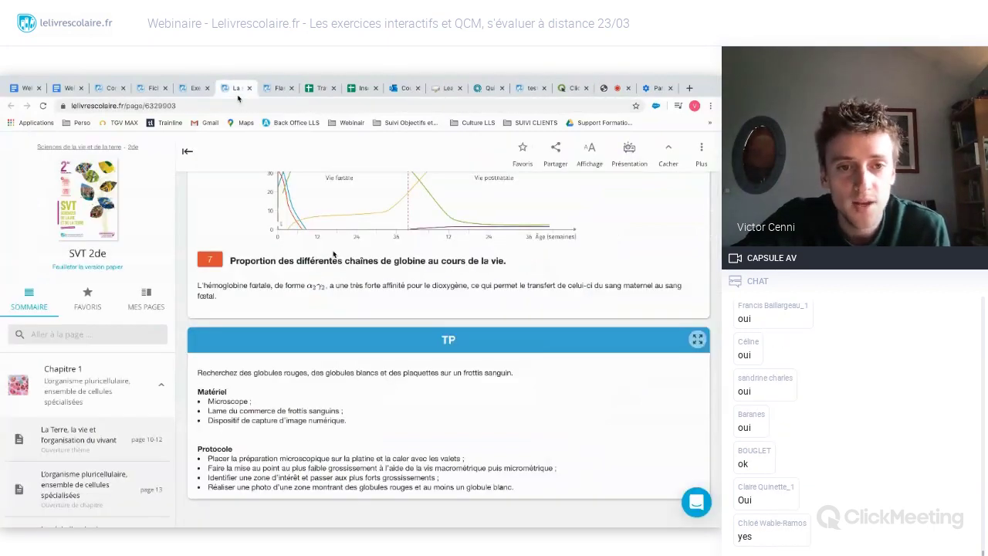
- Return to the page top, collapse Chapitre 1 in the sidebar, and open the ⋮ Plus menu
scroll(181, 295, "up", 10)
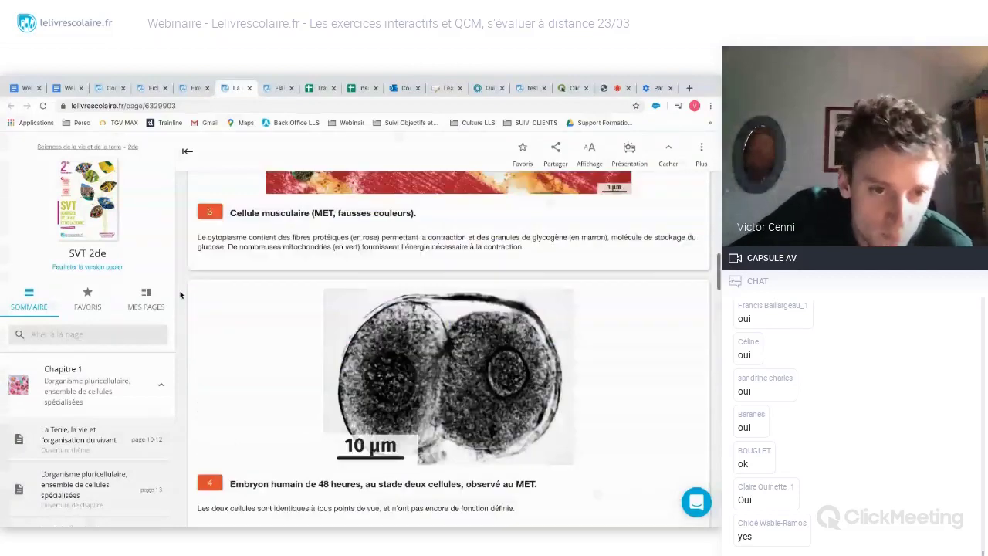
scroll(180, 295, "up", 10)
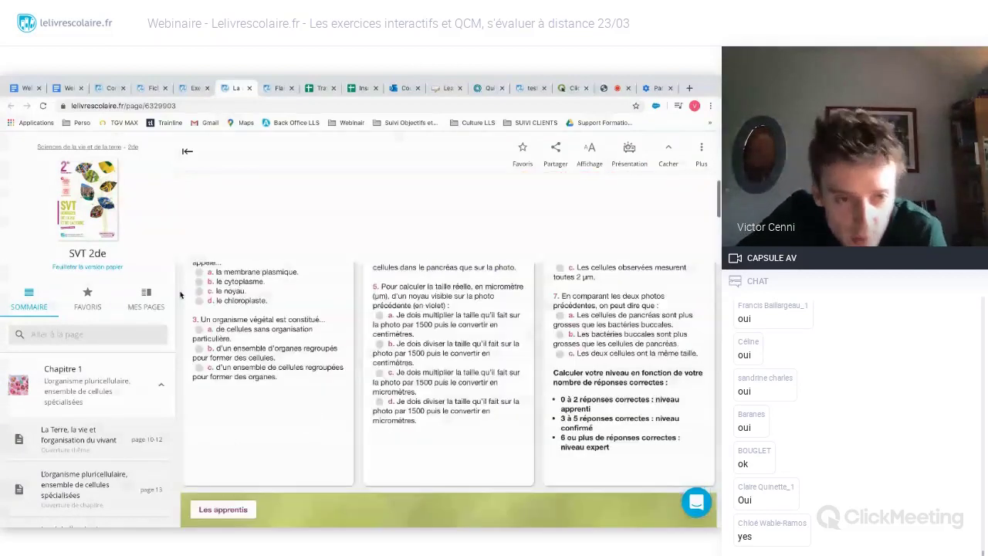
scroll(181, 295, "up", 2)
scroll(181, 294, "up", 10)
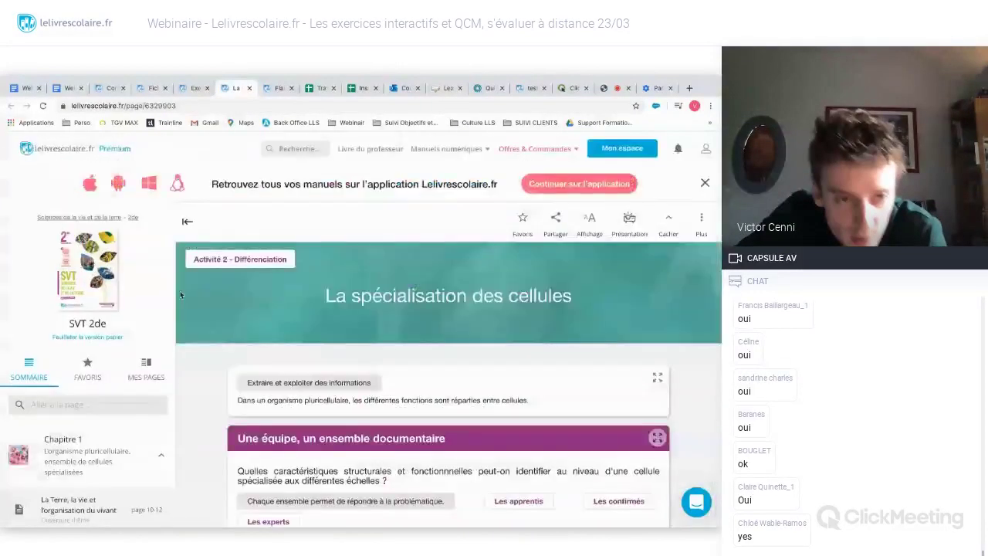
scroll(181, 295, "down", 1)
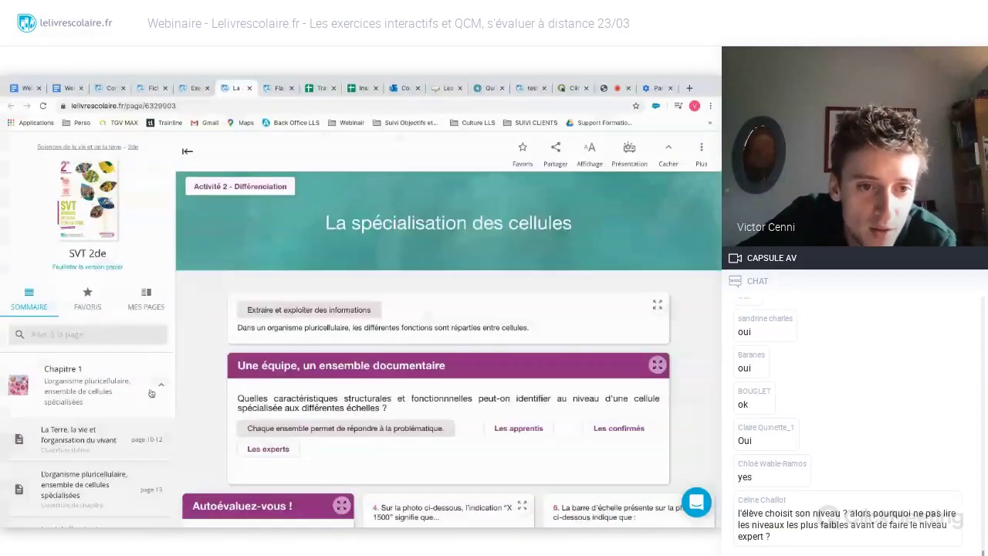
left_click(177, 376)
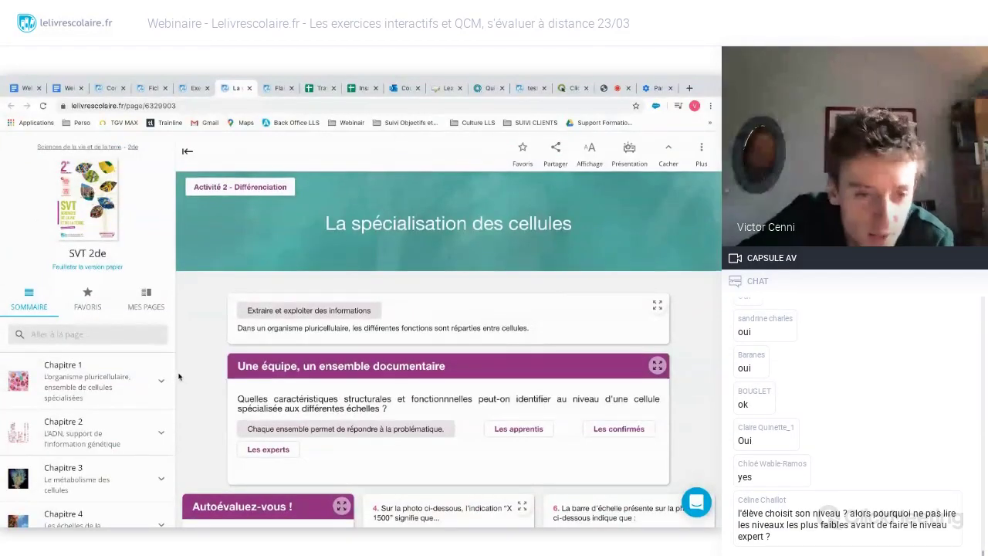
scroll(178, 376, "up", 1)
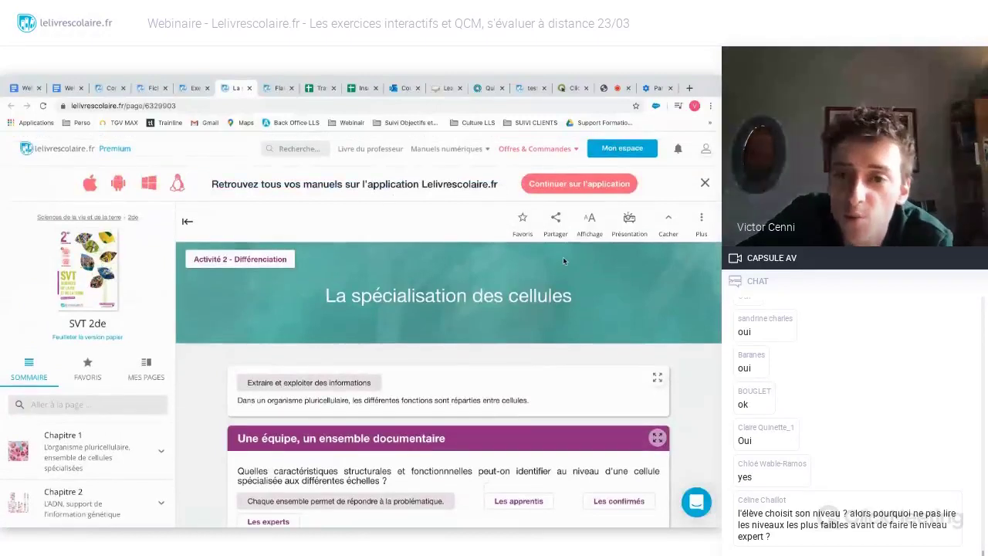
left_click(700, 222)
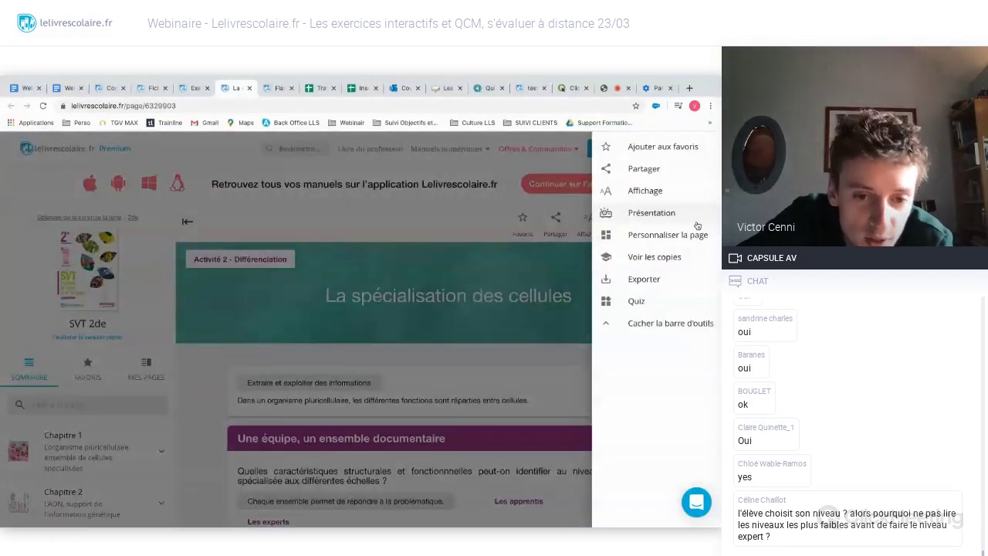
- Choose Personnaliser la page and review selectable blocks such as Autoévaluez-vous and Les apprentis
left_click(656, 241)
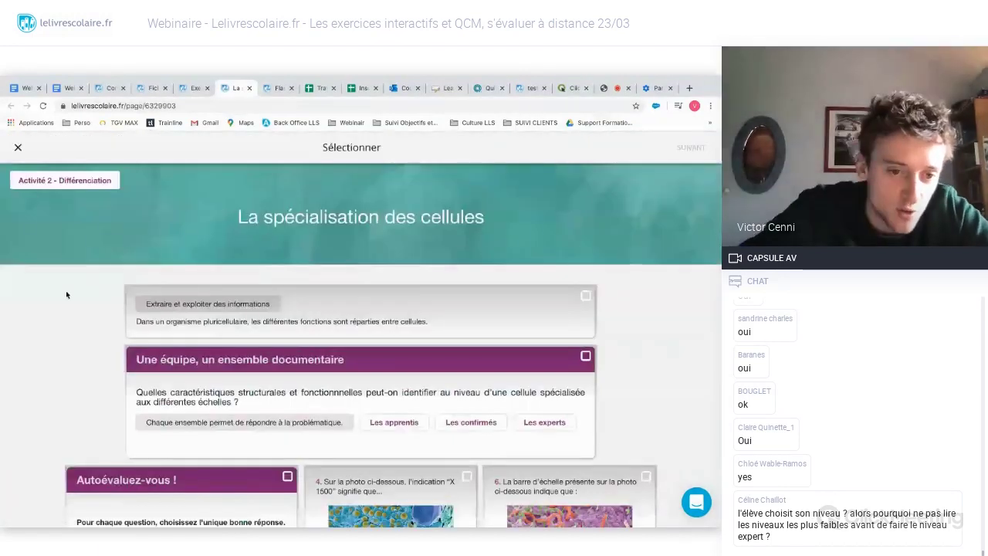
scroll(26, 331, "down", 3)
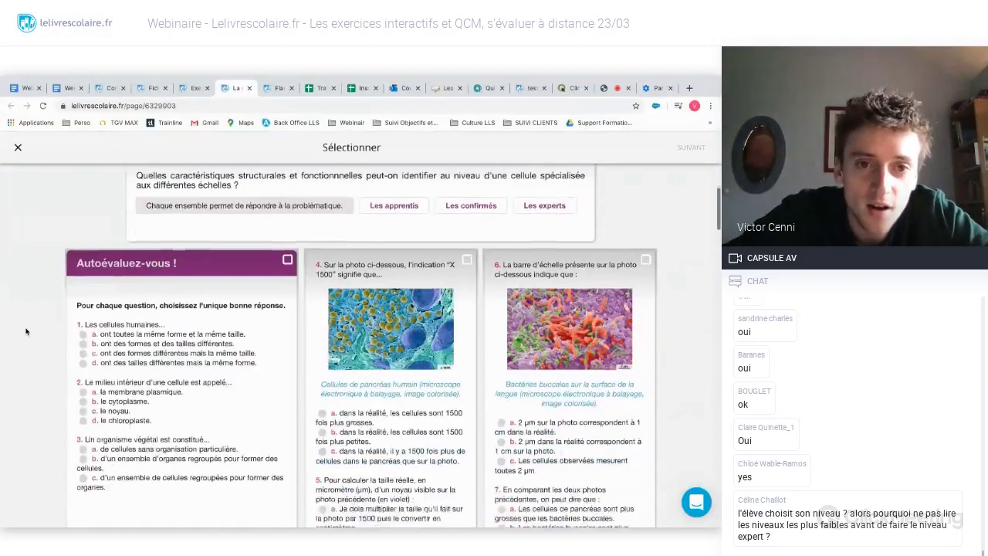
scroll(25, 331, "up", 3)
scroll(26, 331, "up", 1)
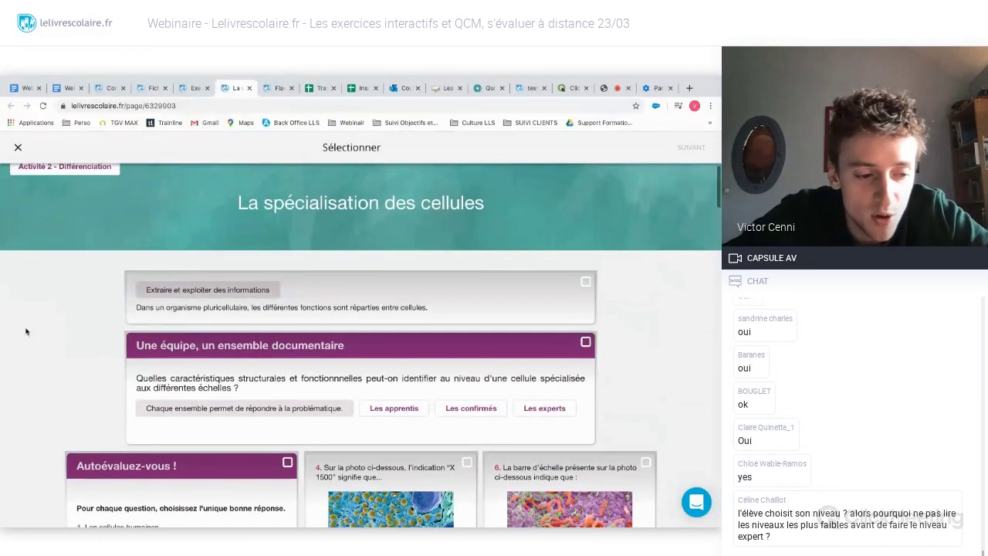
scroll(25, 331, "down", 3)
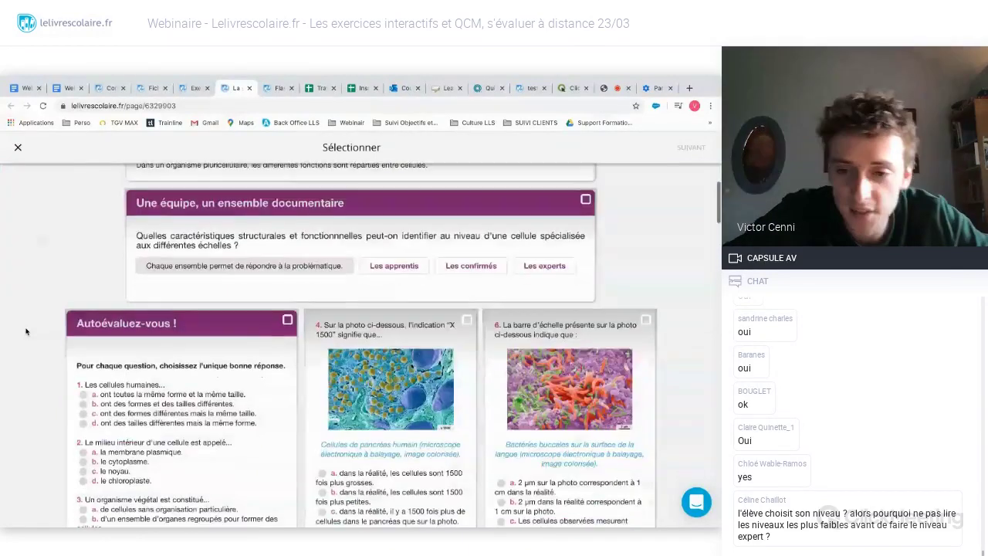
scroll(26, 332, "down", 7)
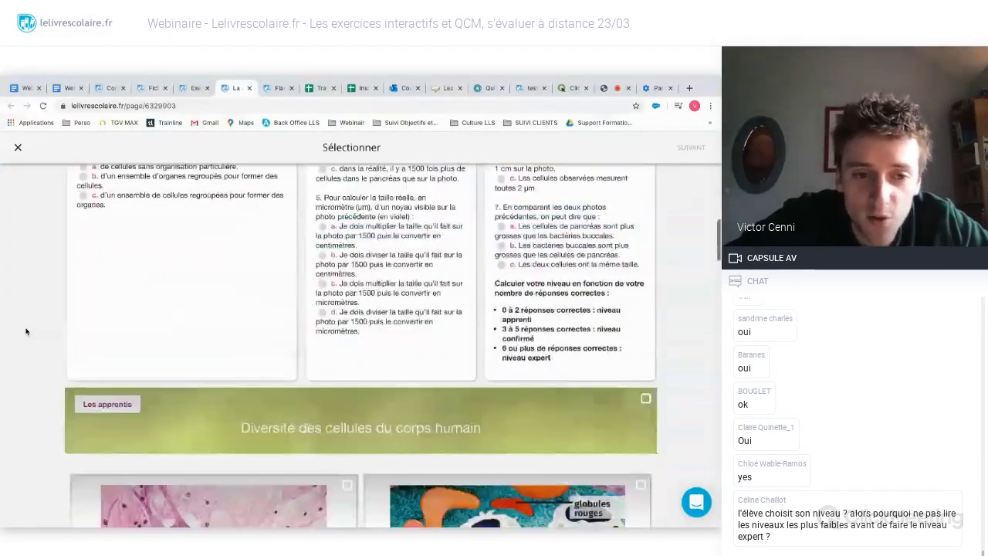
scroll(25, 331, "down", 1)
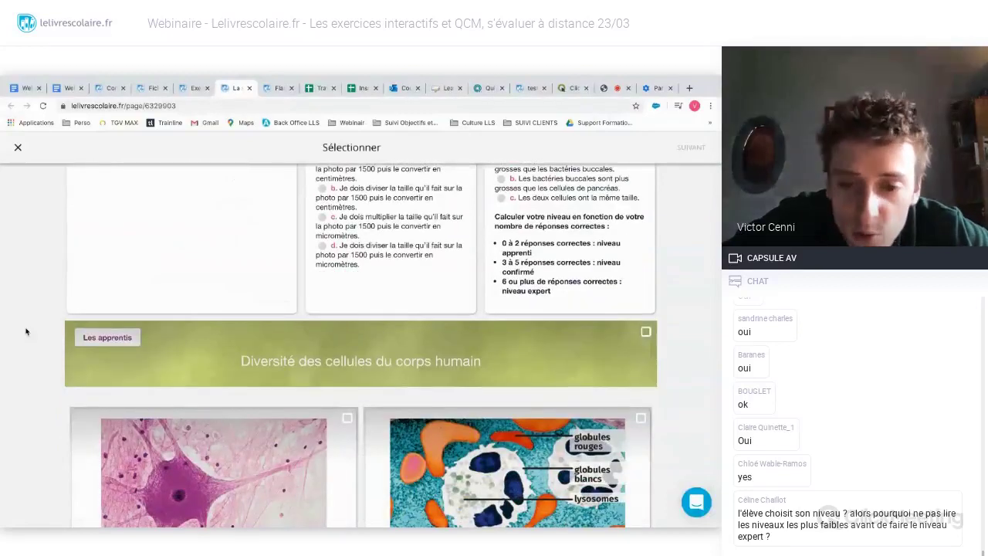
scroll(25, 331, "down", 1)
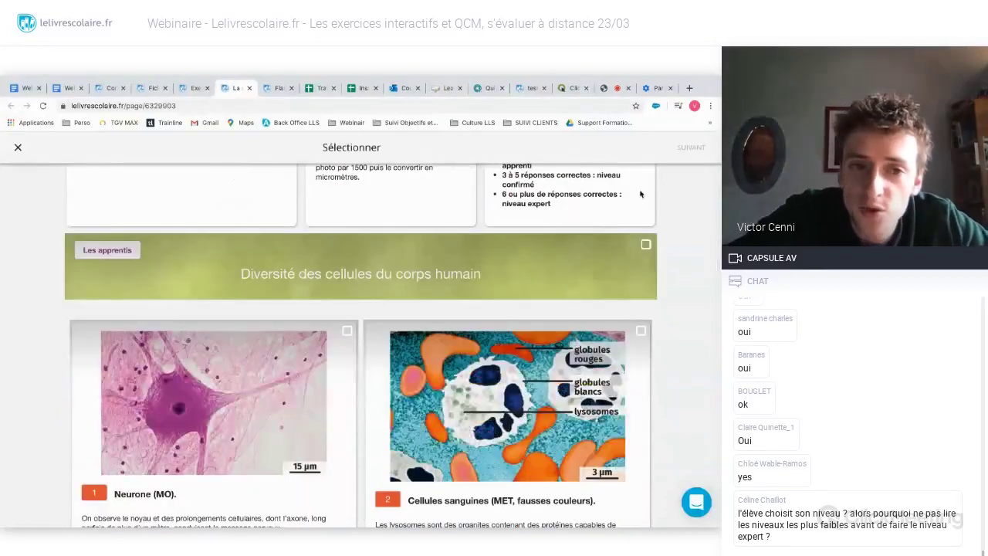
- Select the Diversité des cellules du corps humain section and the Cellule musculaire document
left_click(645, 245)
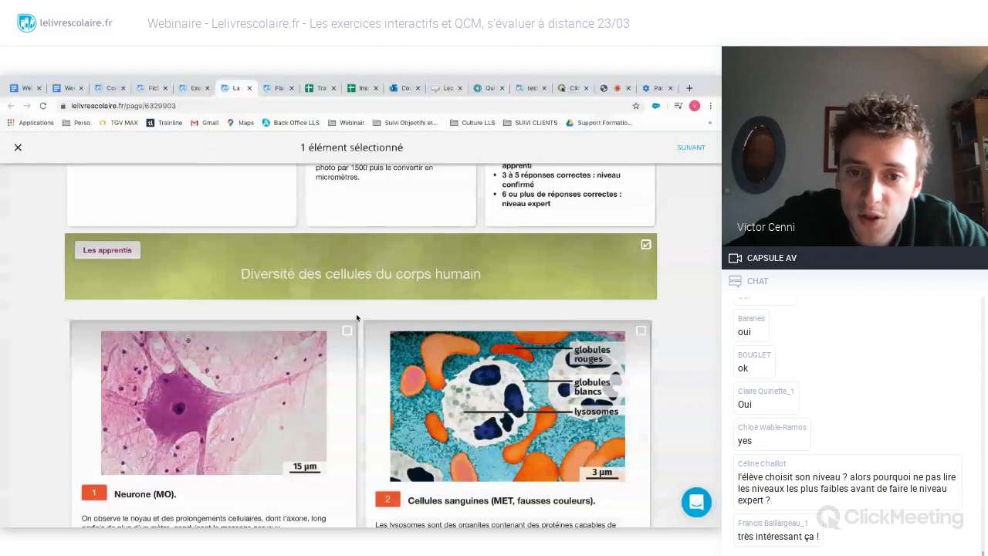
scroll(356, 313, "down", 2)
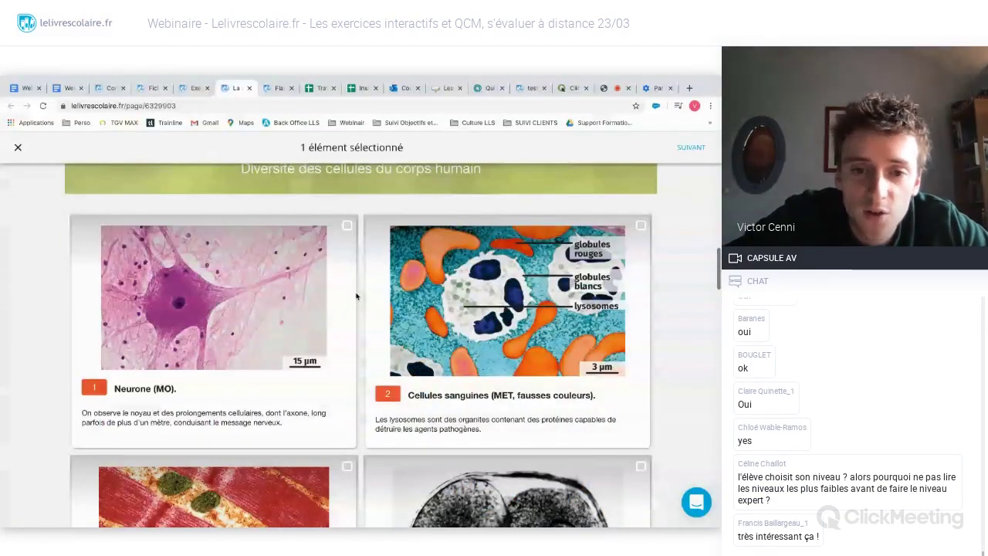
scroll(102, 325, "down", 4)
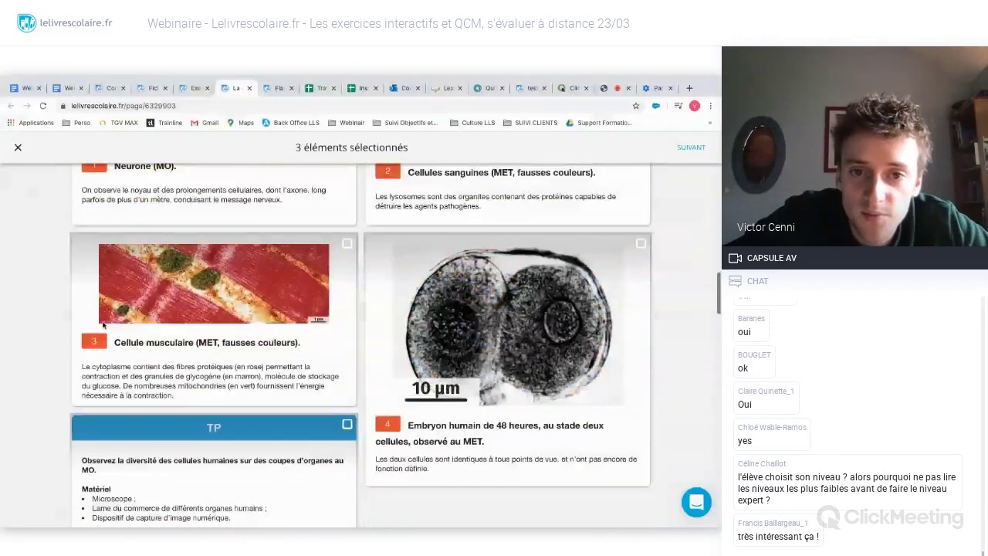
left_click(102, 325)
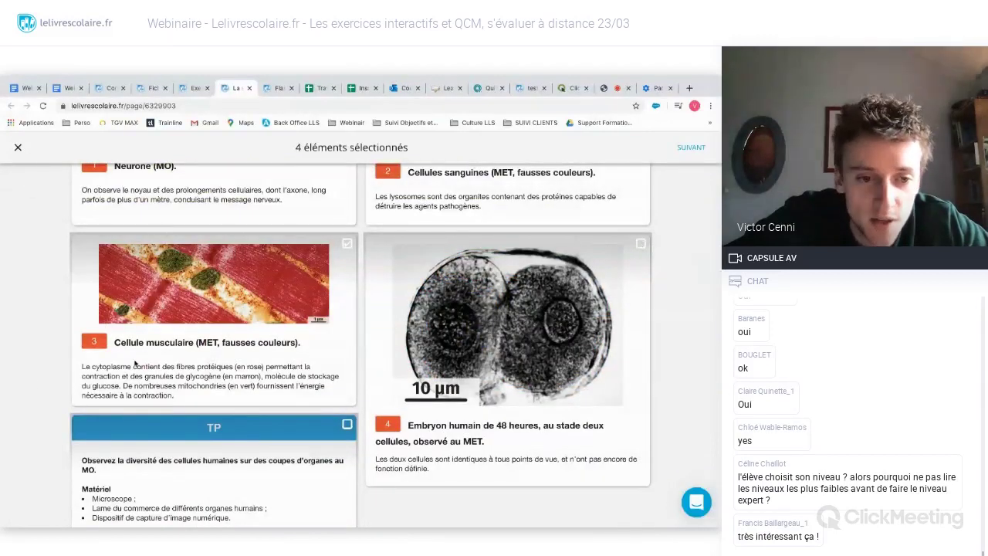
- Go through the remaining blocks until 5 éléments sélectionnés is shown
scroll(33, 384, "down", 4)
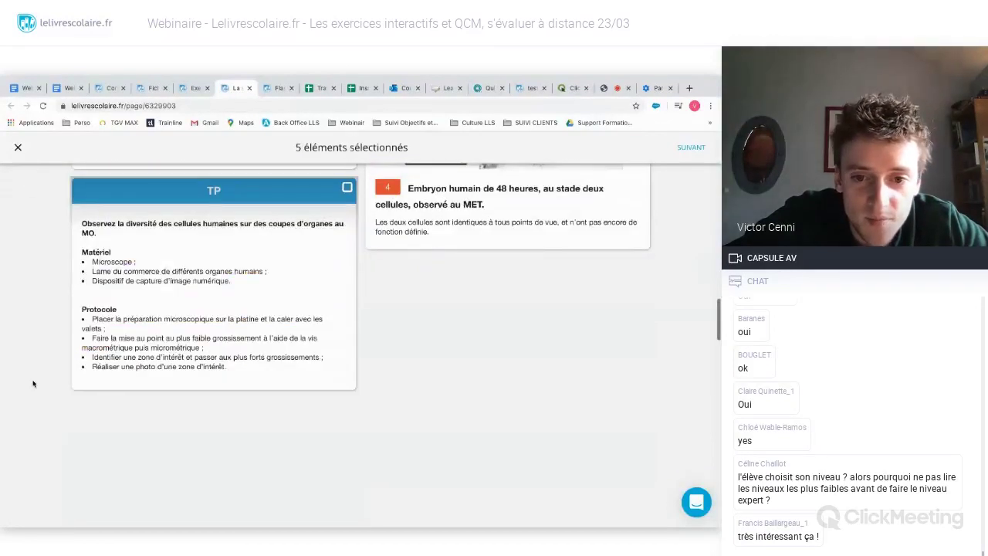
scroll(33, 384, "down", 2)
scroll(33, 383, "down", 5)
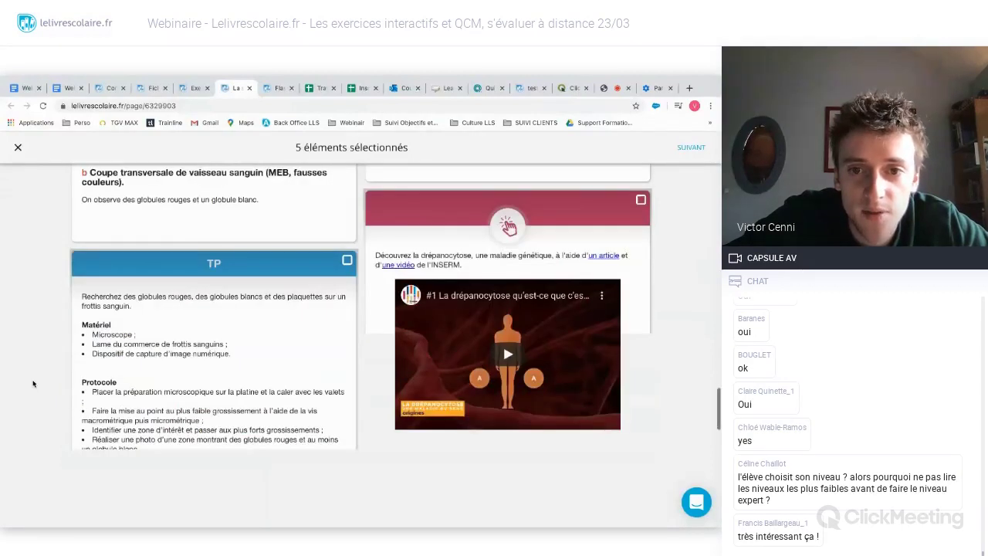
scroll(33, 383, "down", 5)
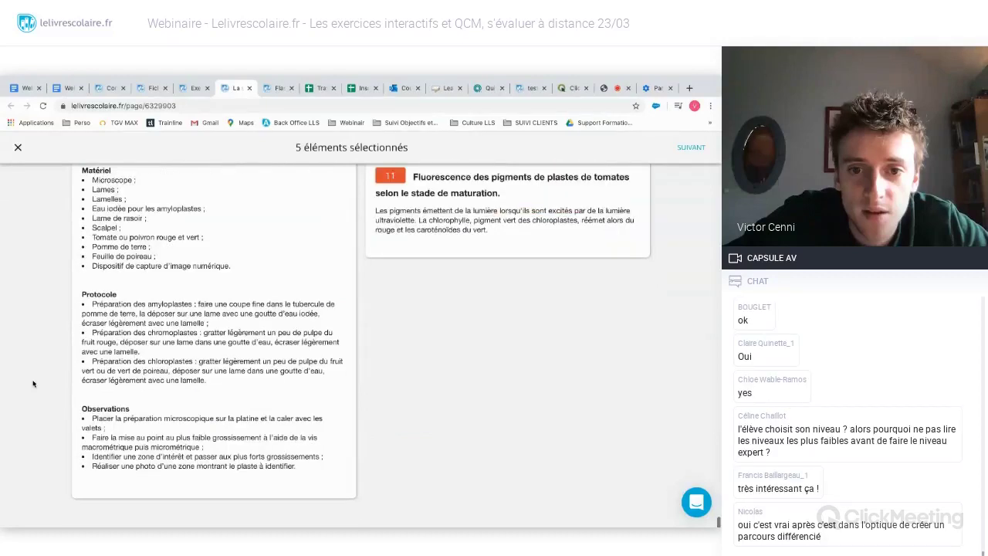
scroll(33, 383, "down", 5)
scroll(33, 383, "down", 10)
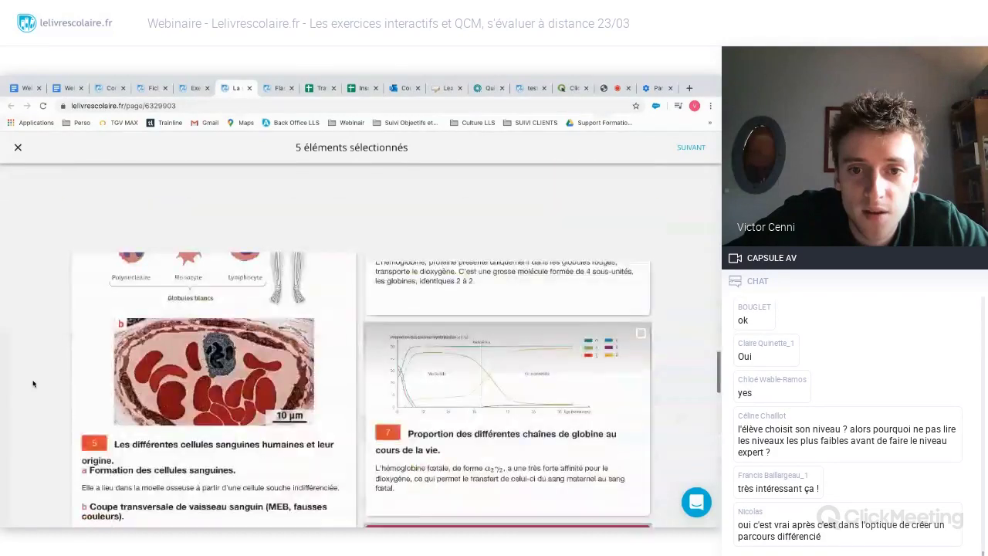
scroll(34, 384, "up", 10)
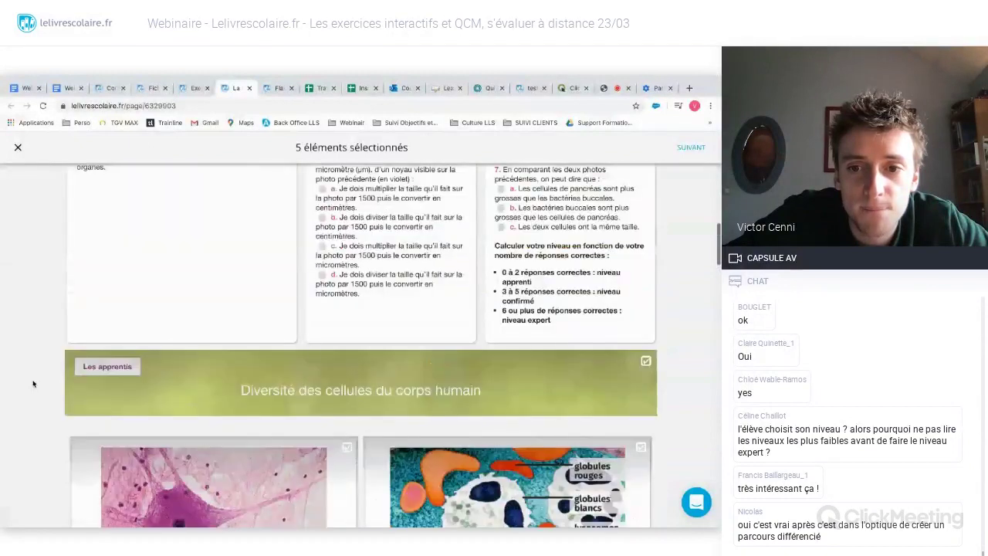
scroll(33, 384, "up", 2)
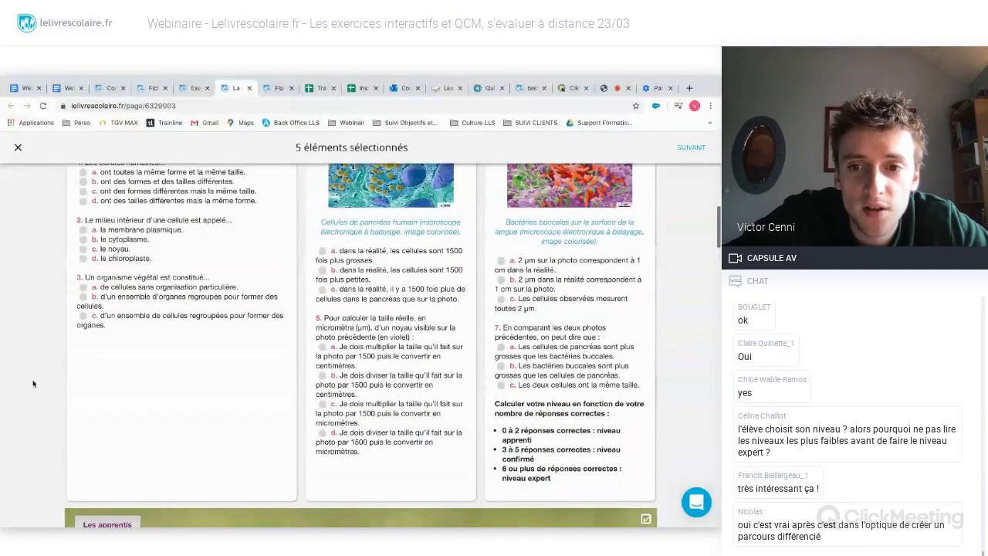
scroll(33, 383, "up", 2)
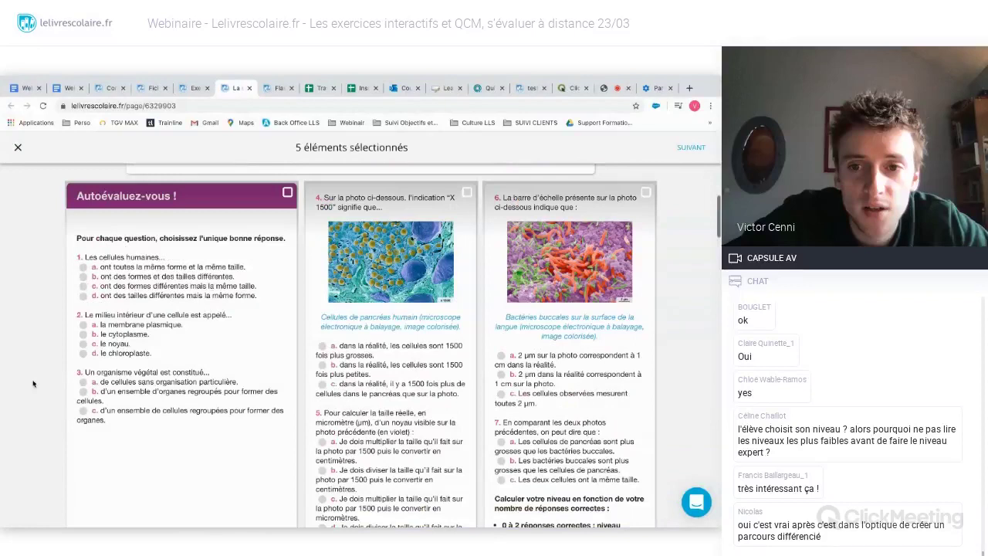
scroll(33, 383, "down", 1)
scroll(33, 383, "up", 1)
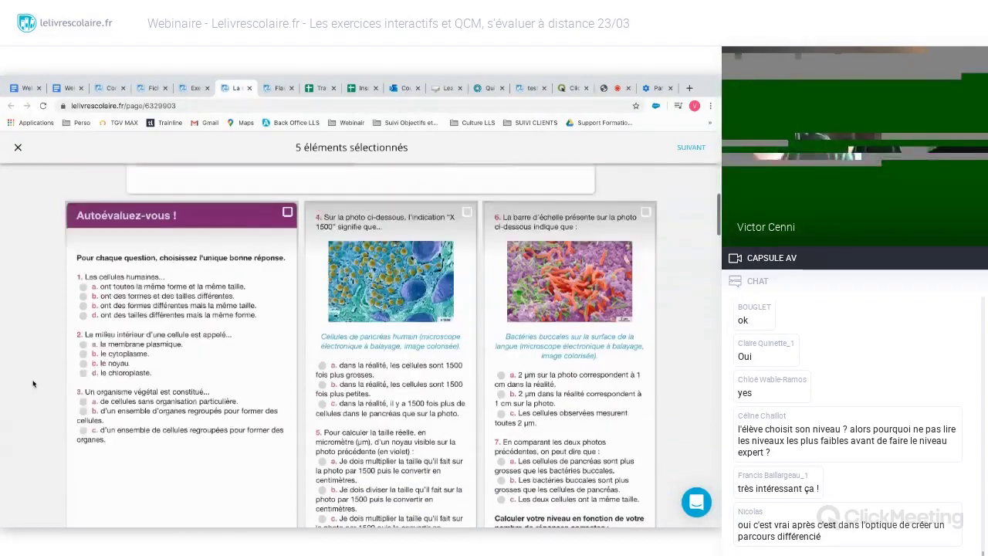
scroll(33, 383, "up", 1)
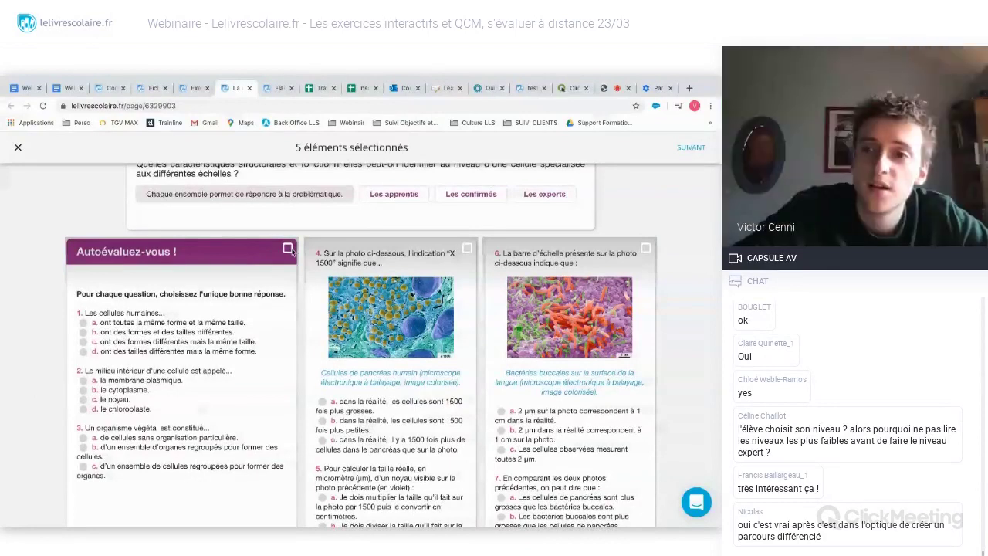
- Preview the customised page containing only the selected blocks
left_click(690, 146)
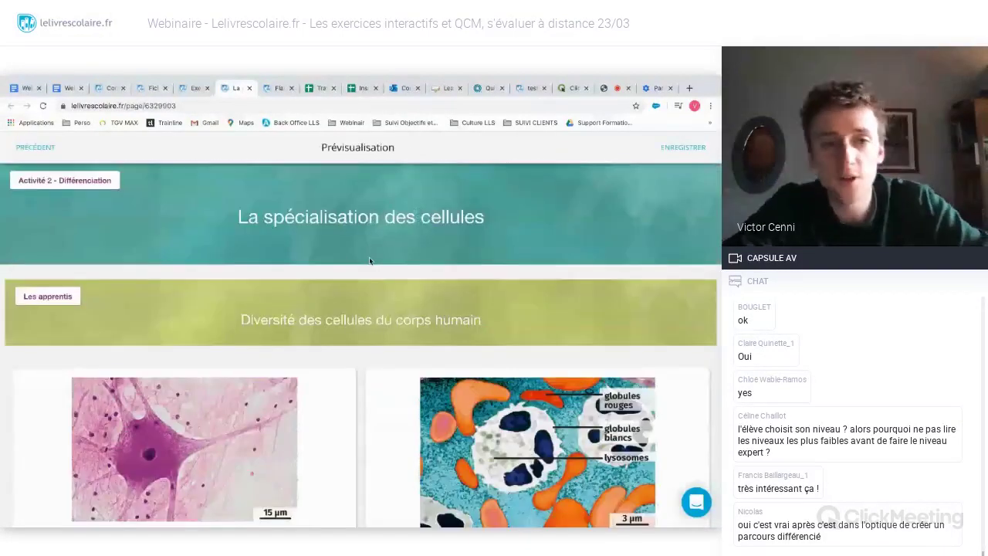
scroll(369, 260, "down", 2)
scroll(369, 260, "down", 2)
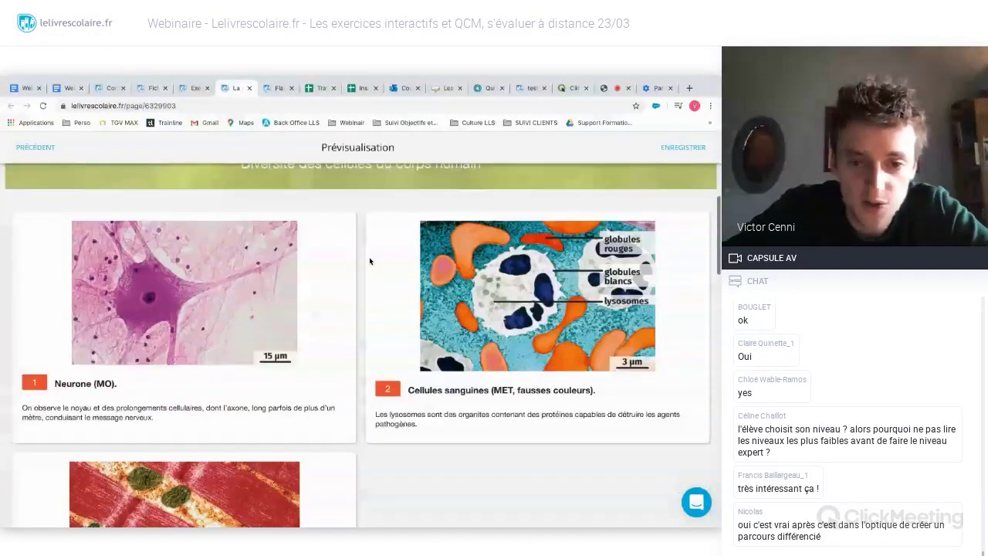
scroll(355, 255, "down", 6)
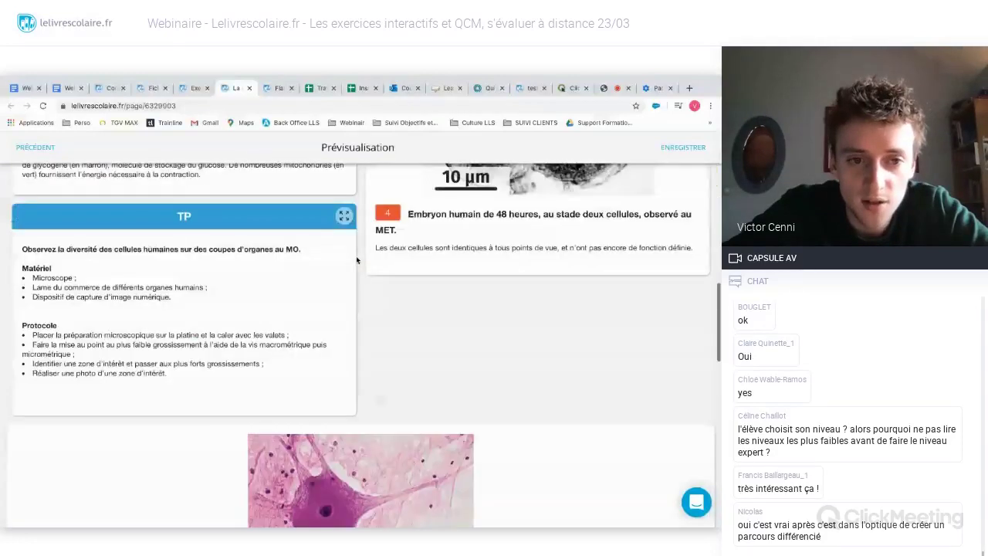
scroll(356, 255, "up", 7)
scroll(355, 255, "down", 2)
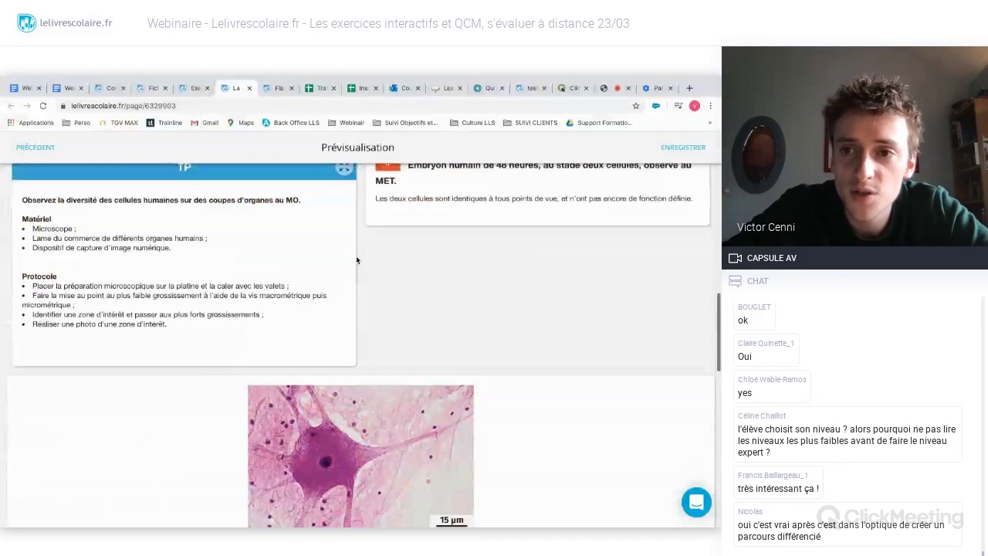
scroll(357, 257, "up", 4)
scroll(356, 260, "up", 3)
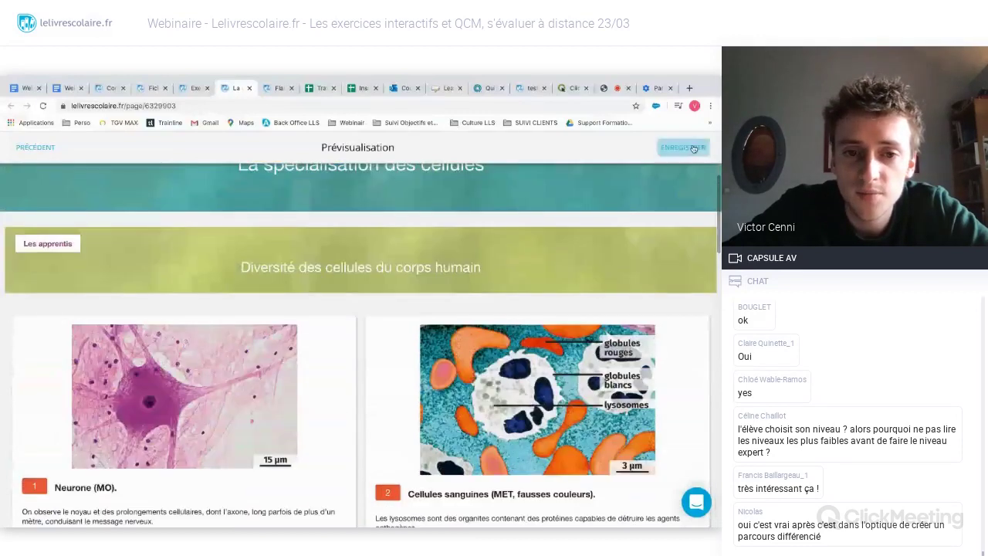
- Save and synchronise the page titled 'La spécialisation des cellules - groupe 1'
left_click(693, 147)
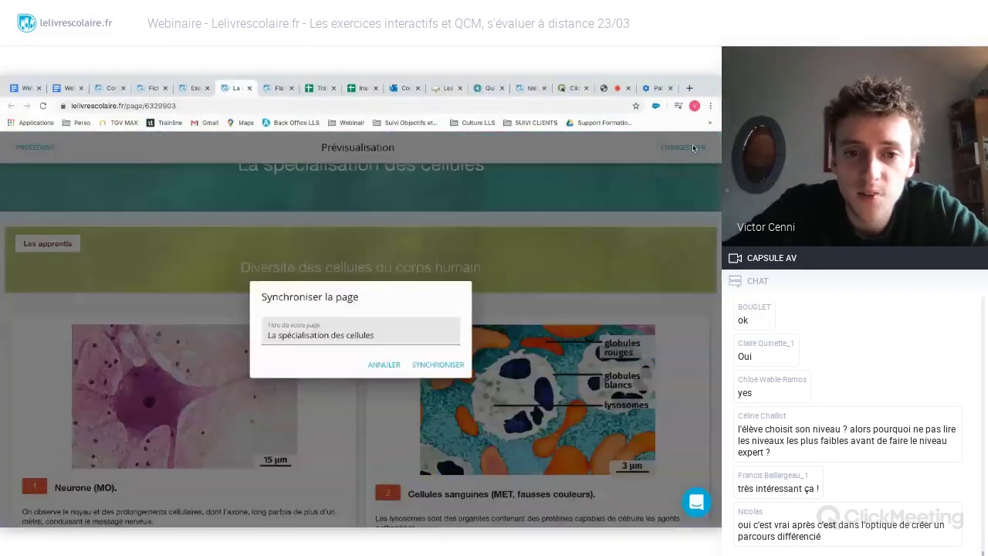
left_click(382, 336)
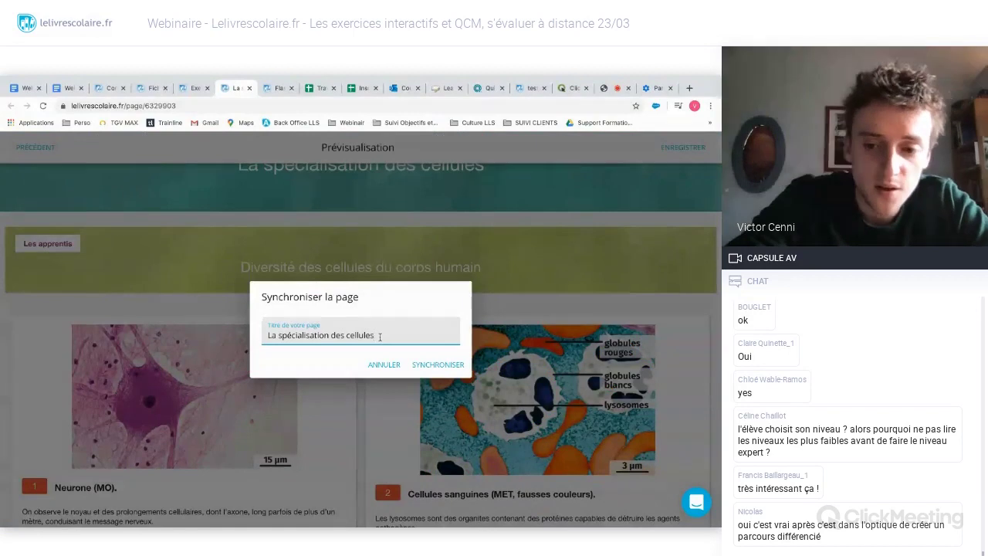
type("- app")
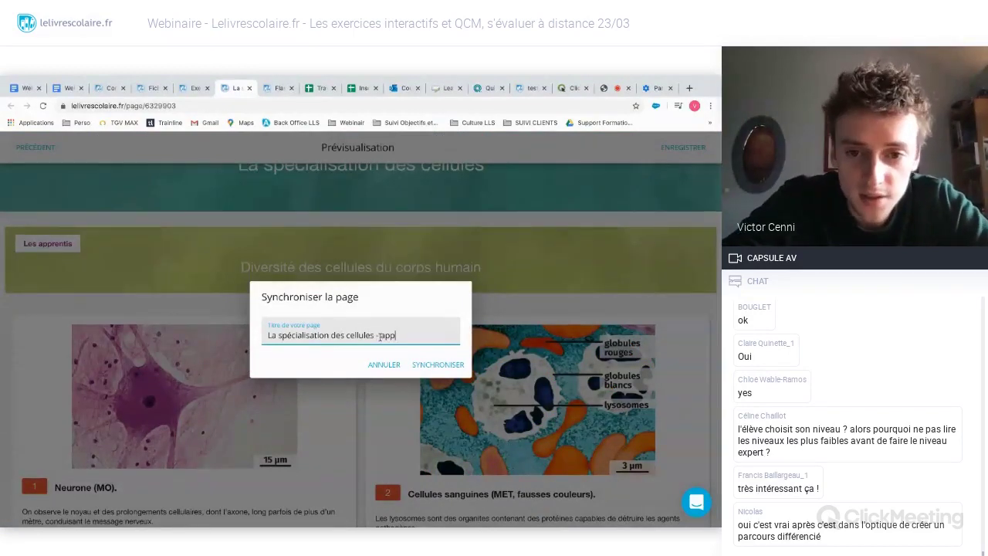
type("re")
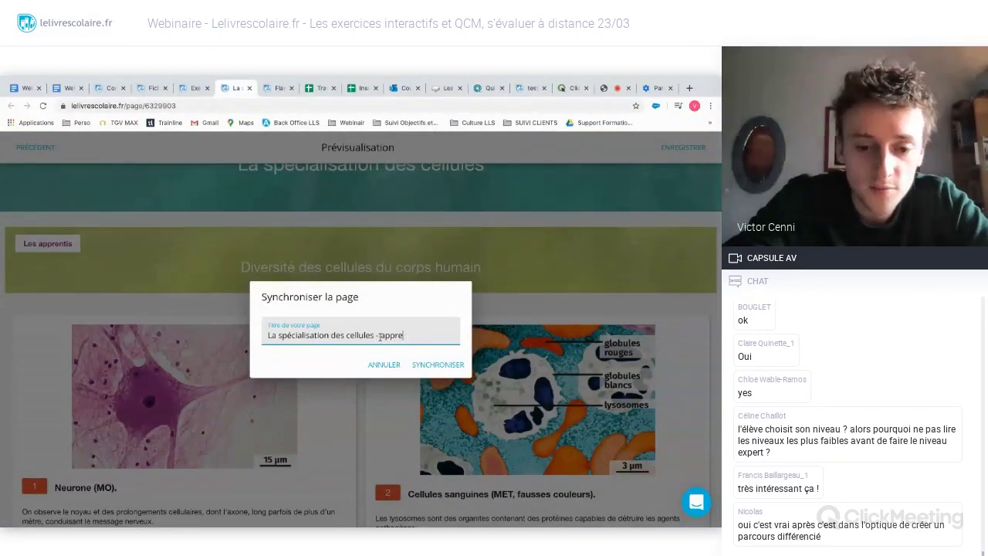
key("BackSpace")
key("BackSpace")
key("BackSpace")
key("BackSpace")
key("BackSpace")
type("groupe ")
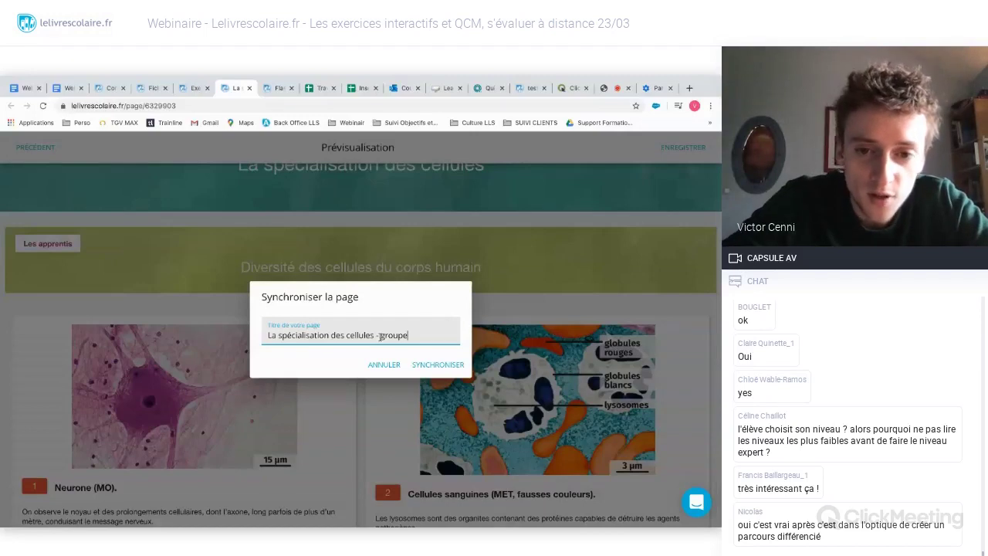
type("1")
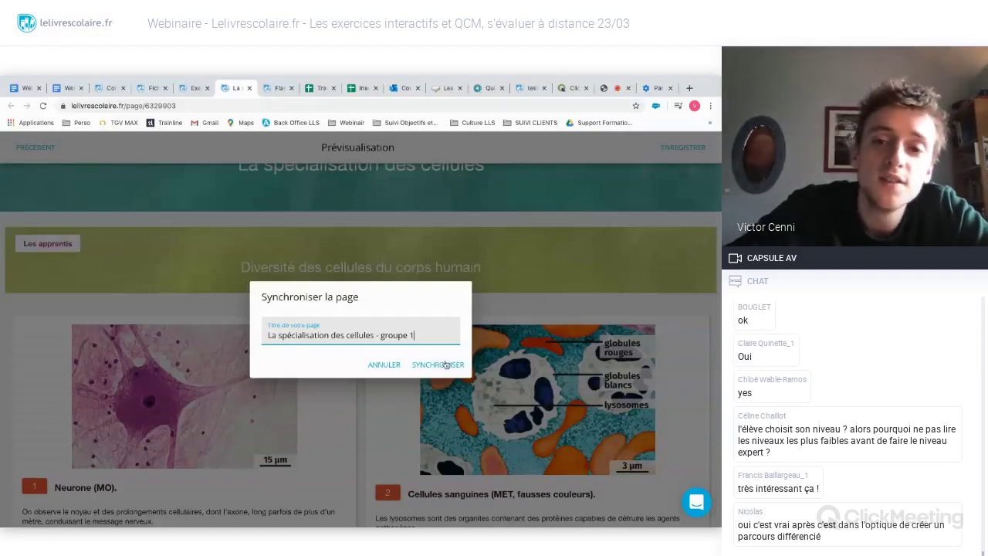
left_click(444, 365)
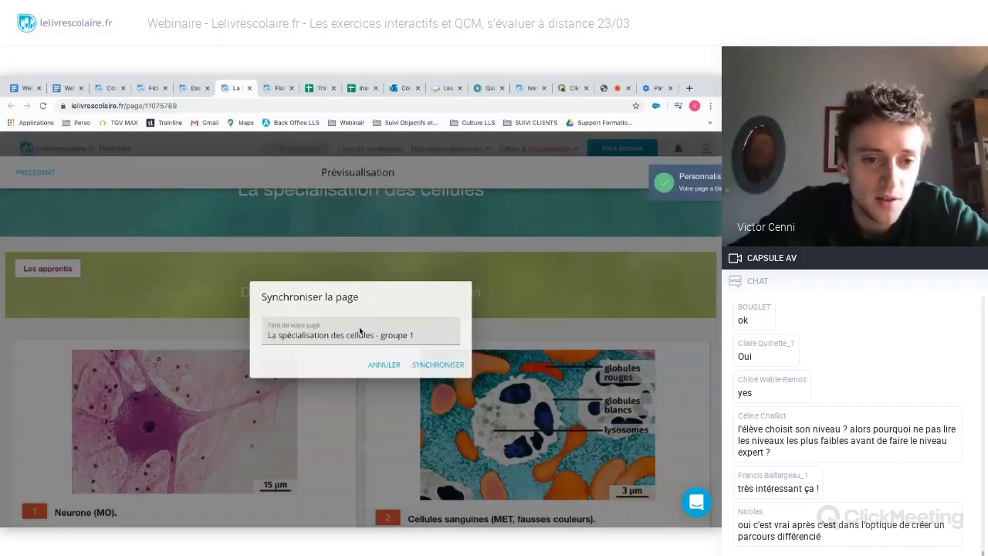
left_click(437, 359)
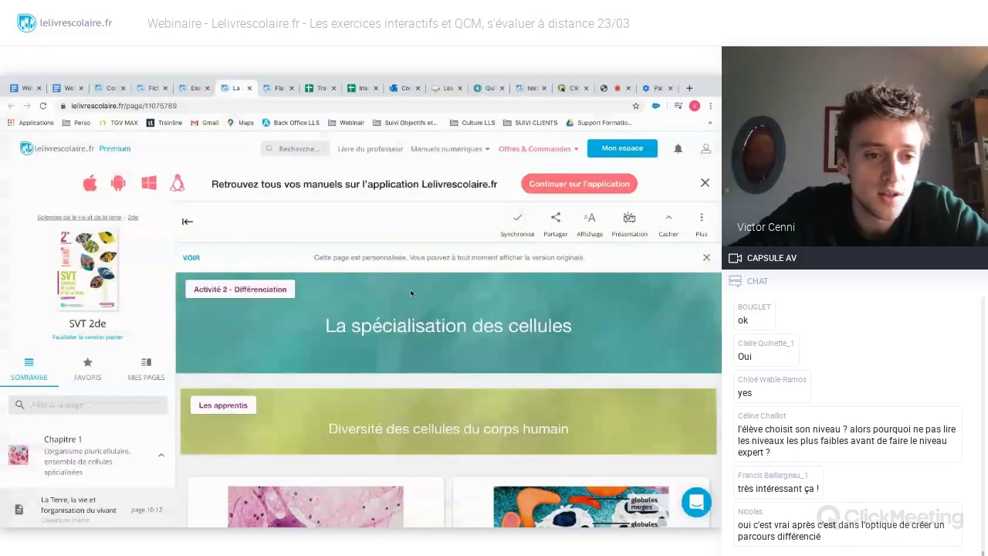
- Open the MES PAGES list of personalised pages in the sidebar
scroll(105, 420, "down", 1)
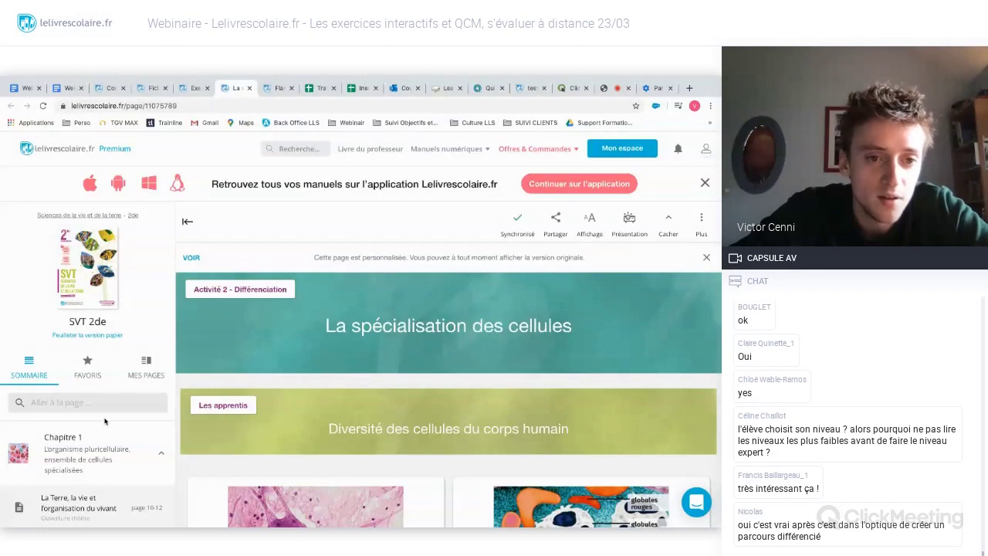
scroll(105, 421, "down", 1)
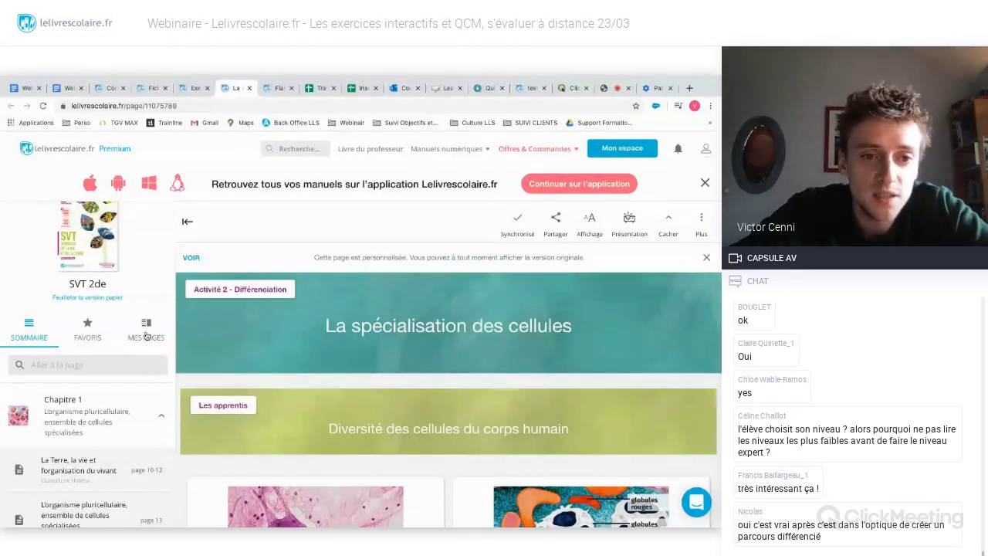
left_click(147, 330)
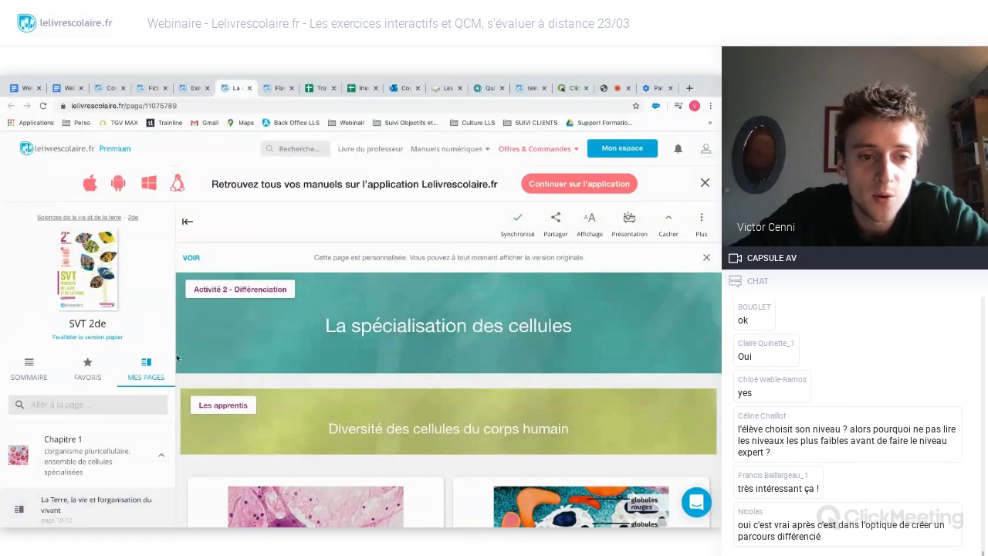
- Review the groupe 1 page, from Diversité des cellules du corps humain to the Autoévaluez-vous quiz
scroll(101, 423, "down", 2)
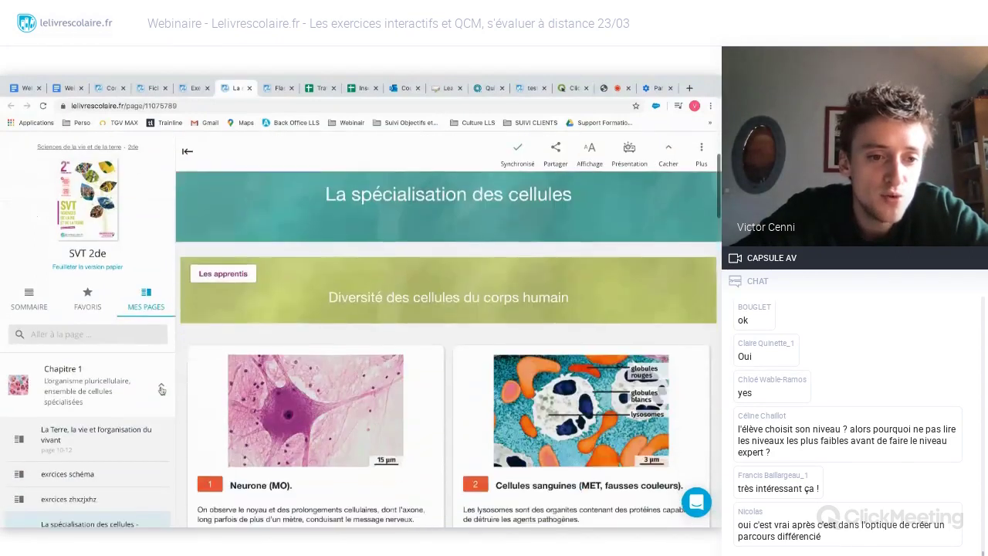
scroll(101, 423, "down", 2)
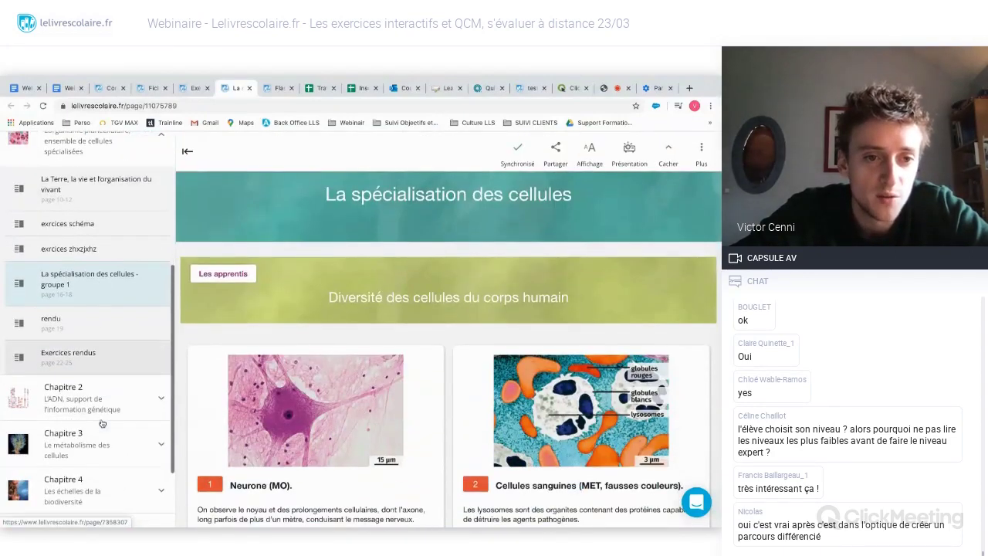
scroll(101, 423, "up", 2)
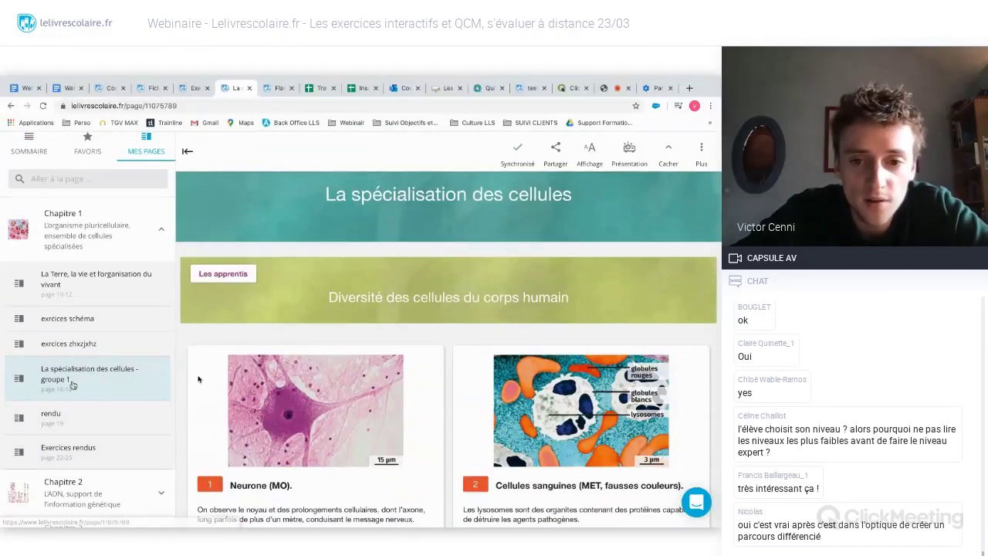
scroll(449, 344, "down", 2)
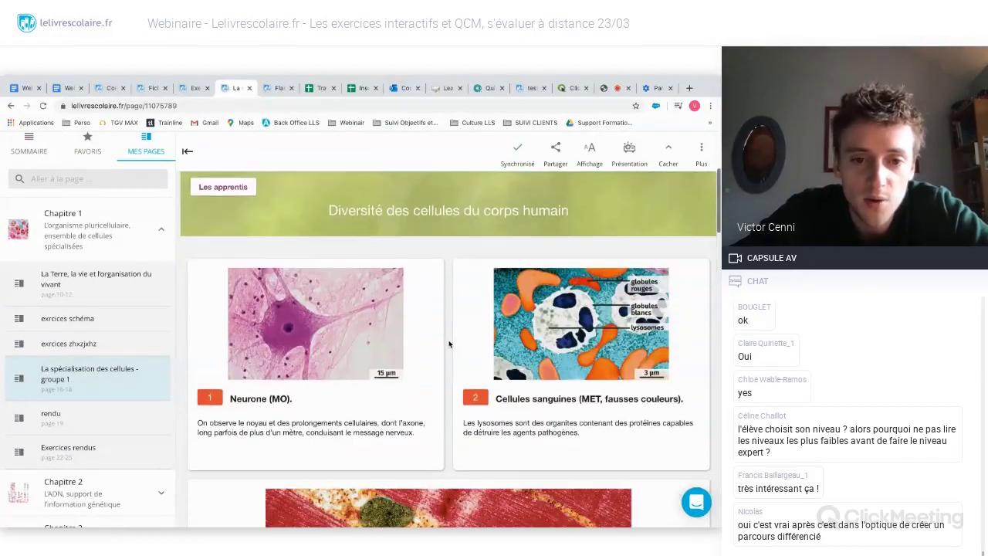
scroll(449, 344, "down", 6)
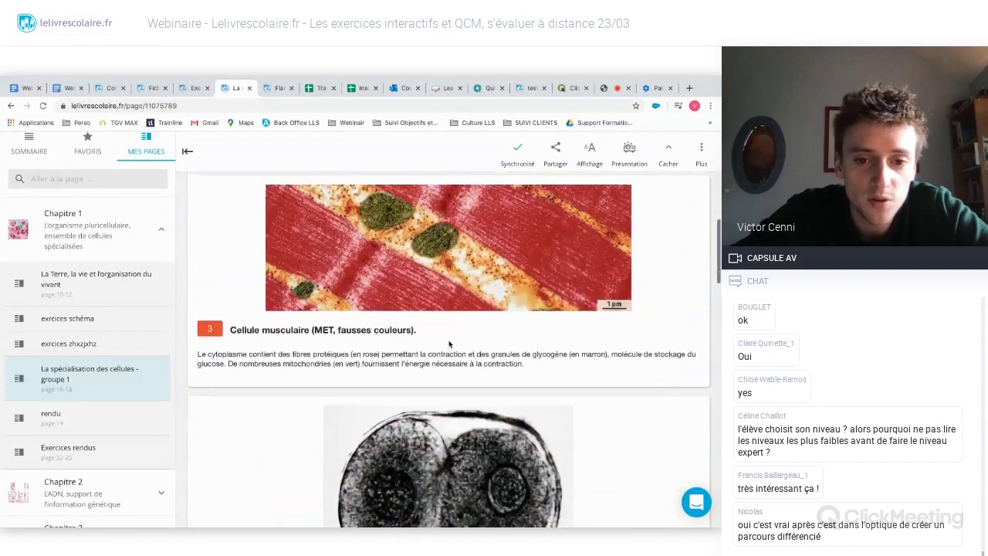
scroll(449, 344, "down", 7)
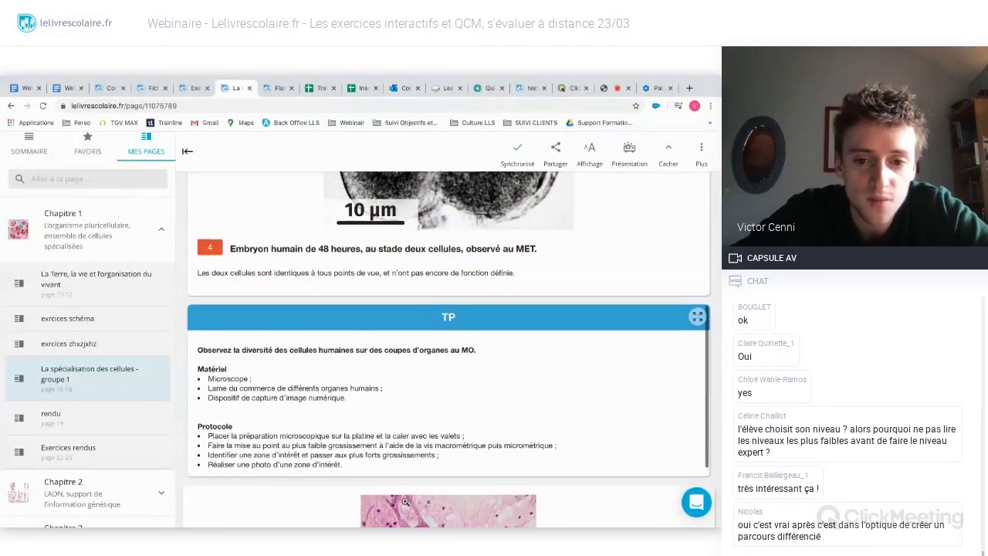
scroll(405, 502, "down", 3)
scroll(404, 502, "down", 10)
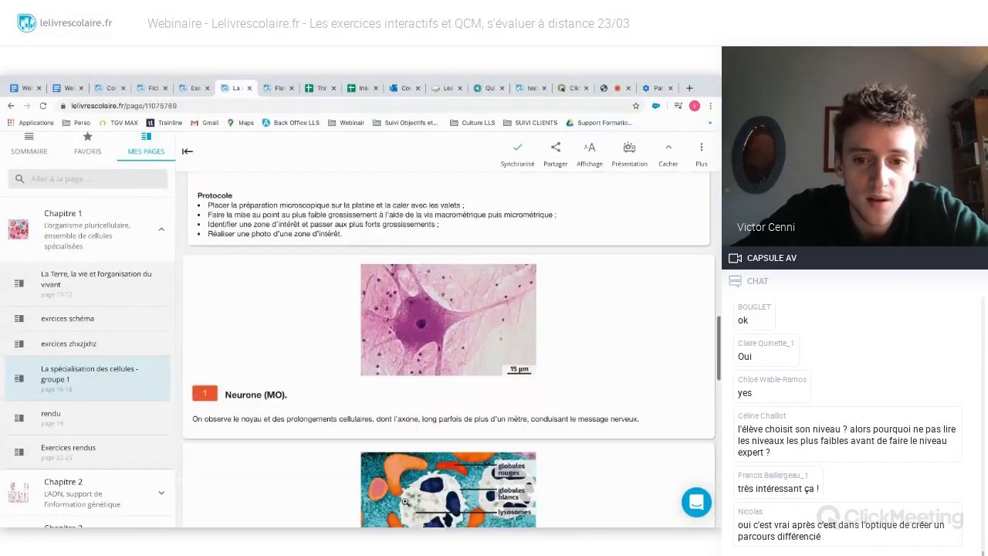
scroll(404, 502, "down", 7)
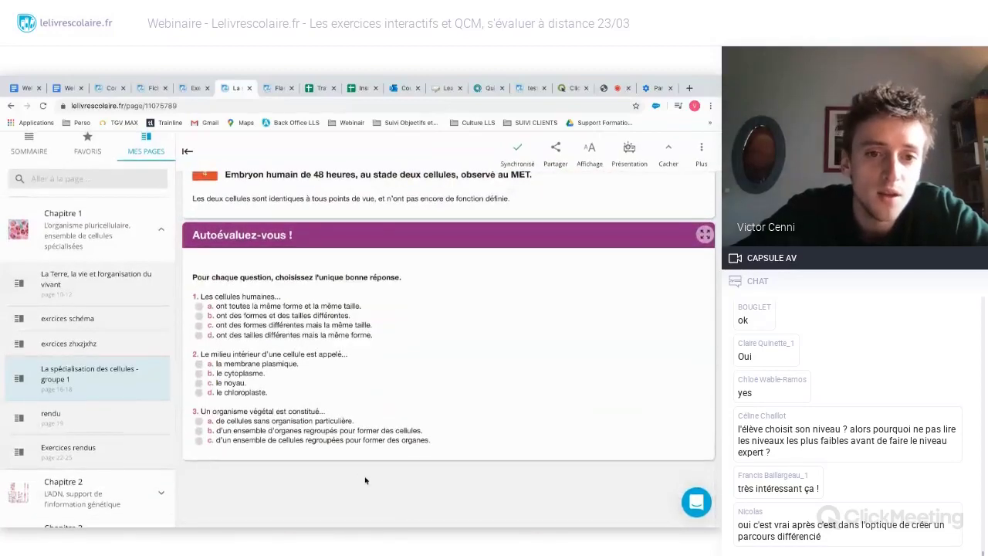
scroll(365, 480, "up", 3)
scroll(365, 480, "up", 3)
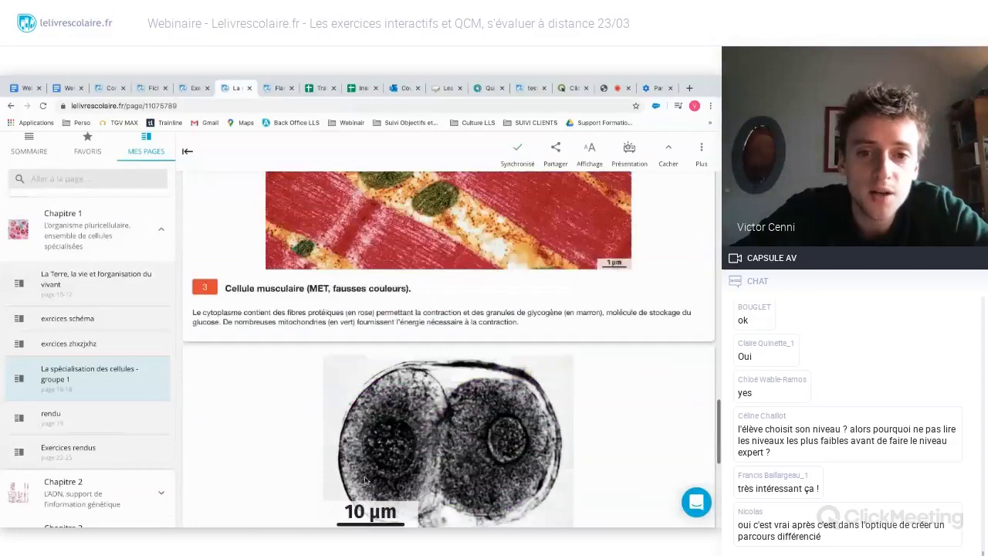
scroll(365, 480, "down", 4)
scroll(365, 480, "up", 10)
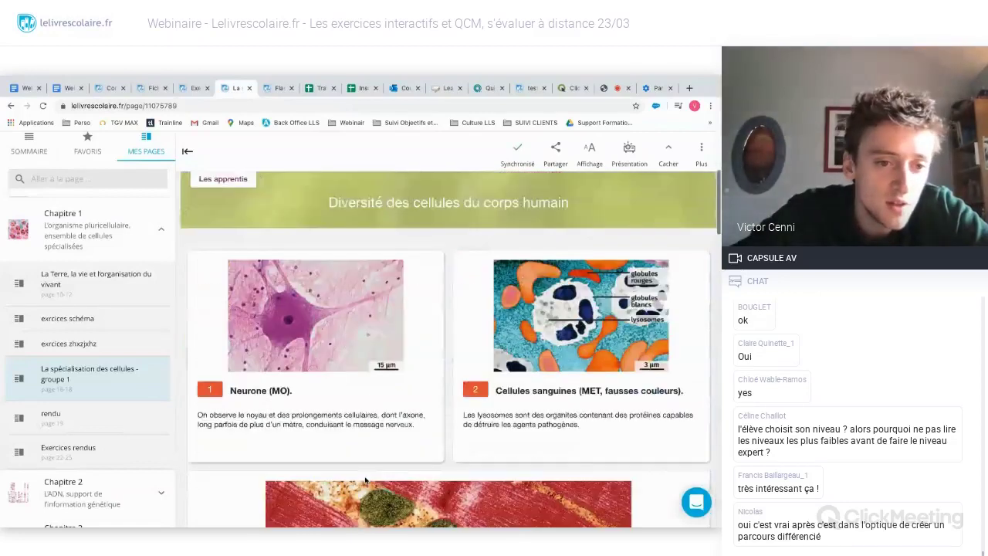
scroll(365, 480, "up", 4)
scroll(78, 429, "down", 1)
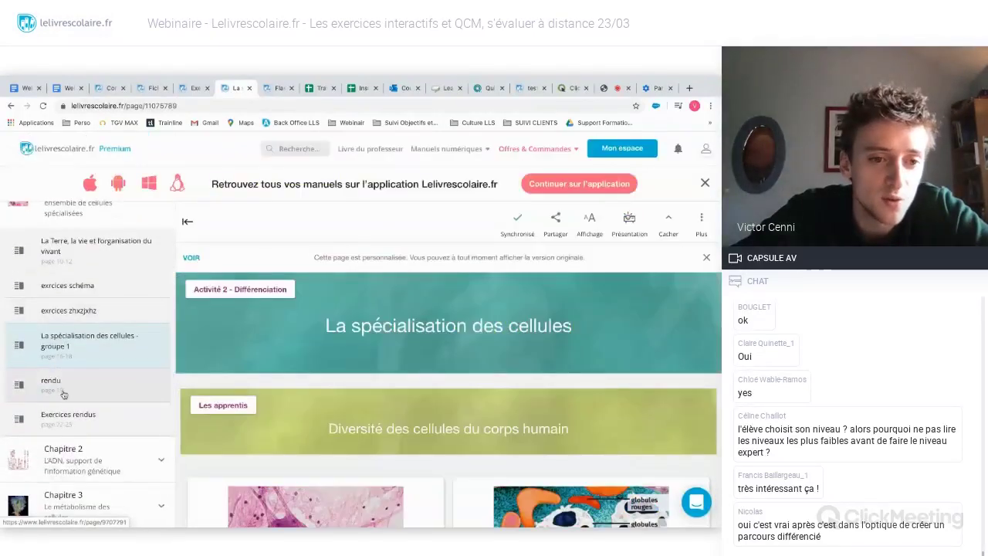
- Look through the Exercices rendus page's exercises, then open the exrcices schéma page
left_click(90, 419)
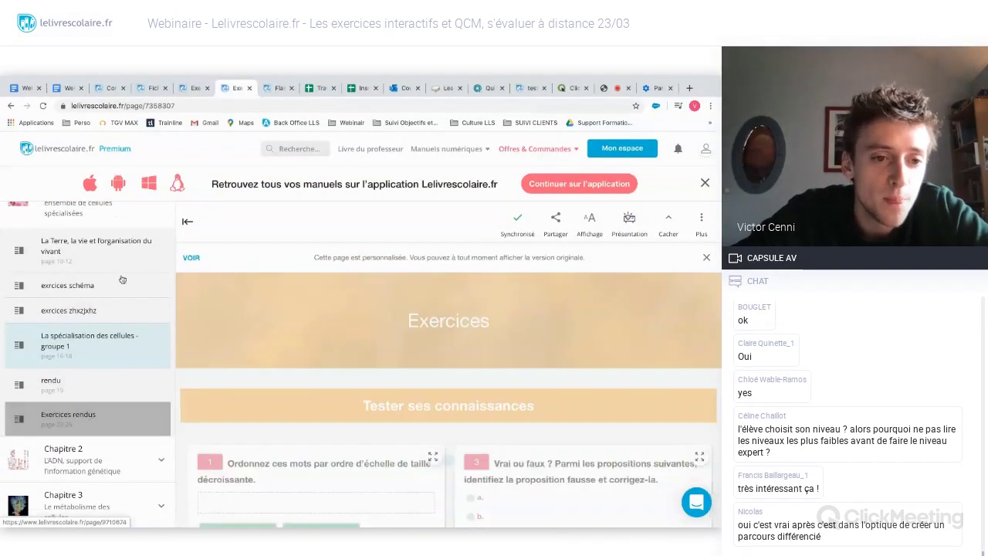
scroll(122, 279, "down", 2)
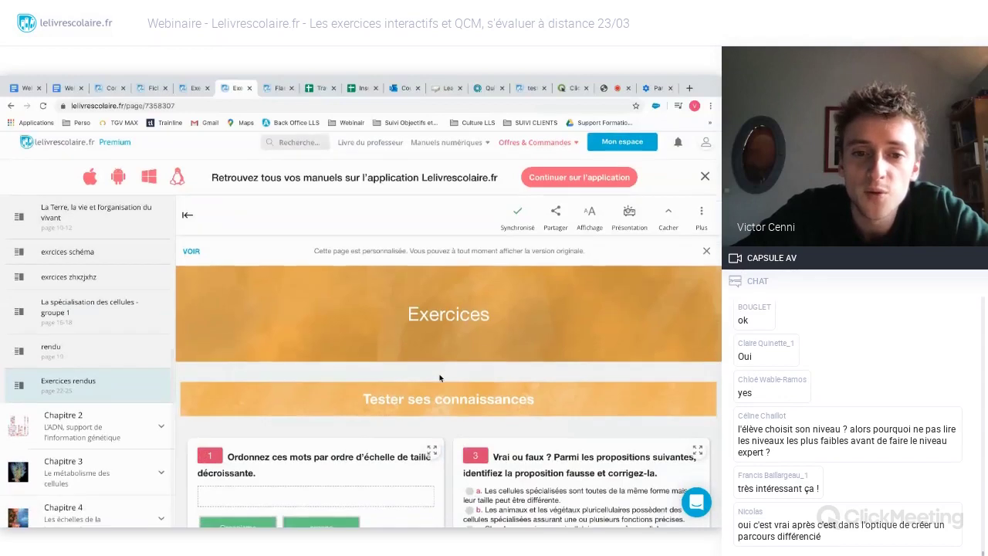
scroll(440, 377, "down", 3)
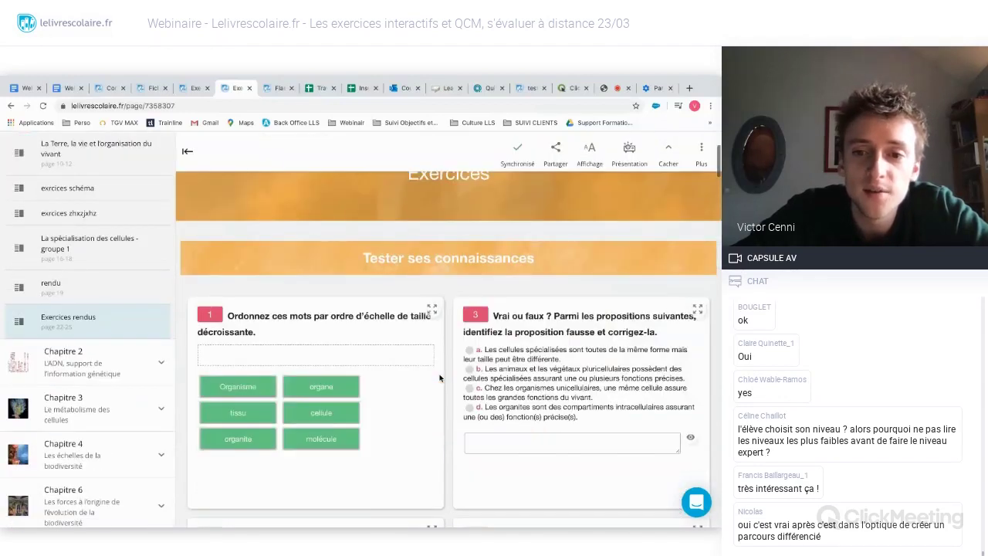
scroll(440, 377, "down", 7)
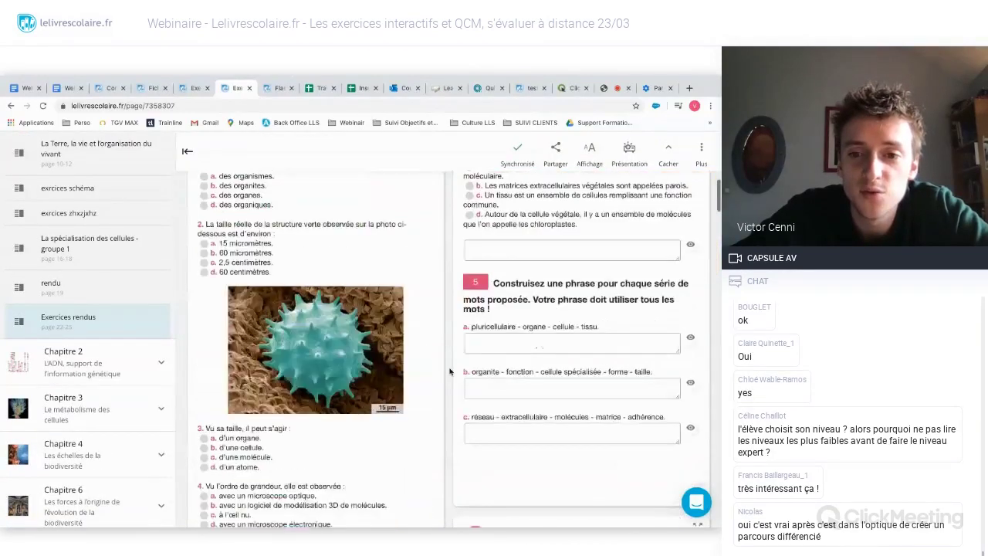
scroll(450, 371, "down", 6)
scroll(450, 372, "up", 15)
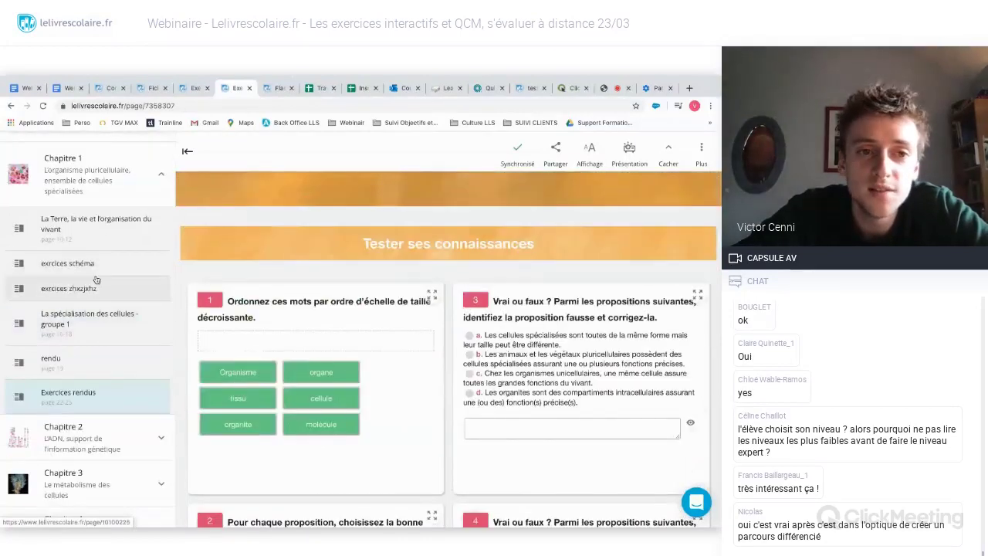
left_click(98, 270)
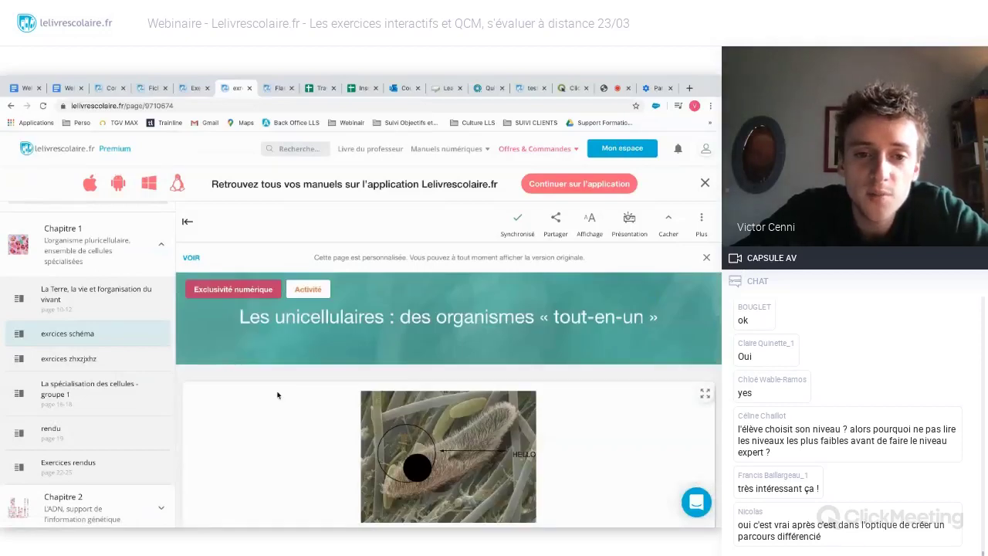
scroll(278, 395, "down", 5)
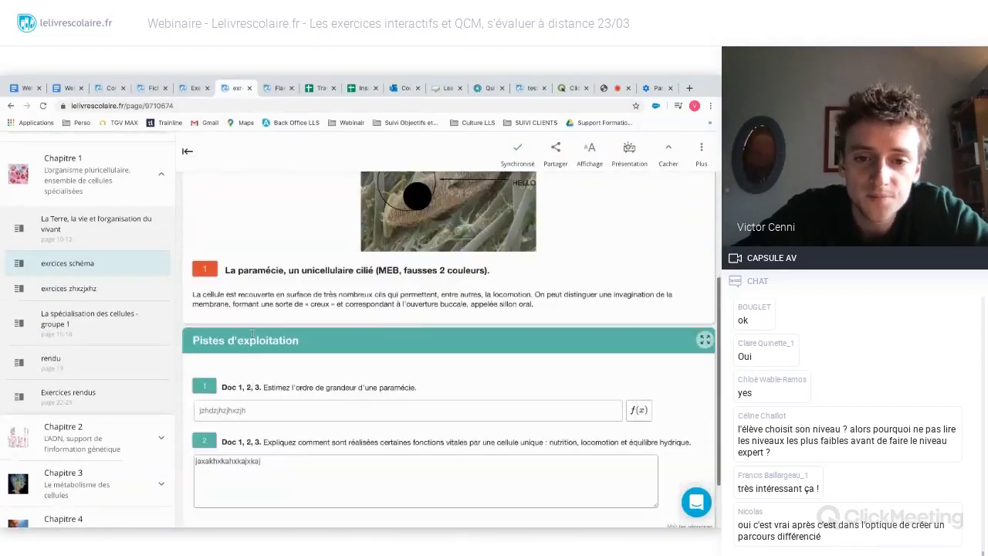
scroll(278, 328, "up", 5)
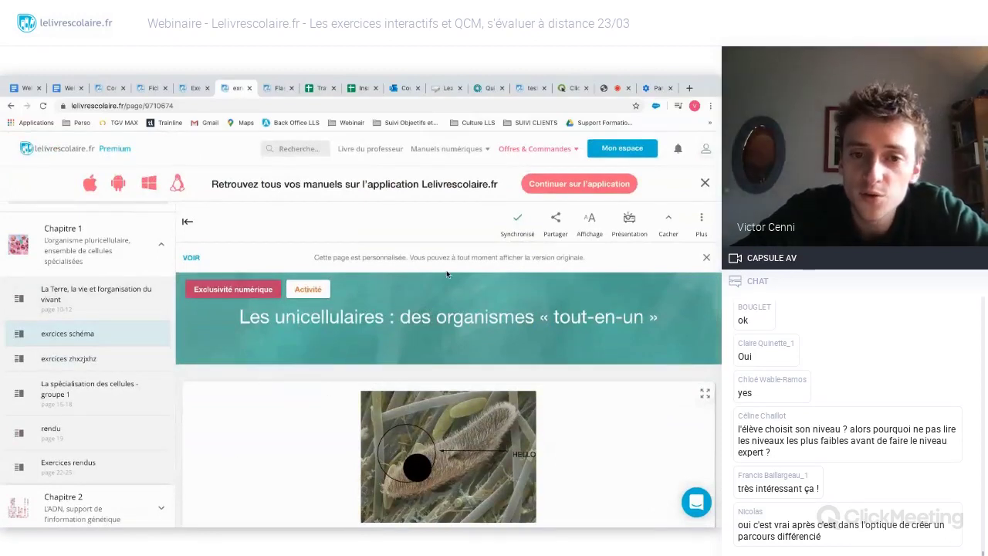
left_click(555, 218)
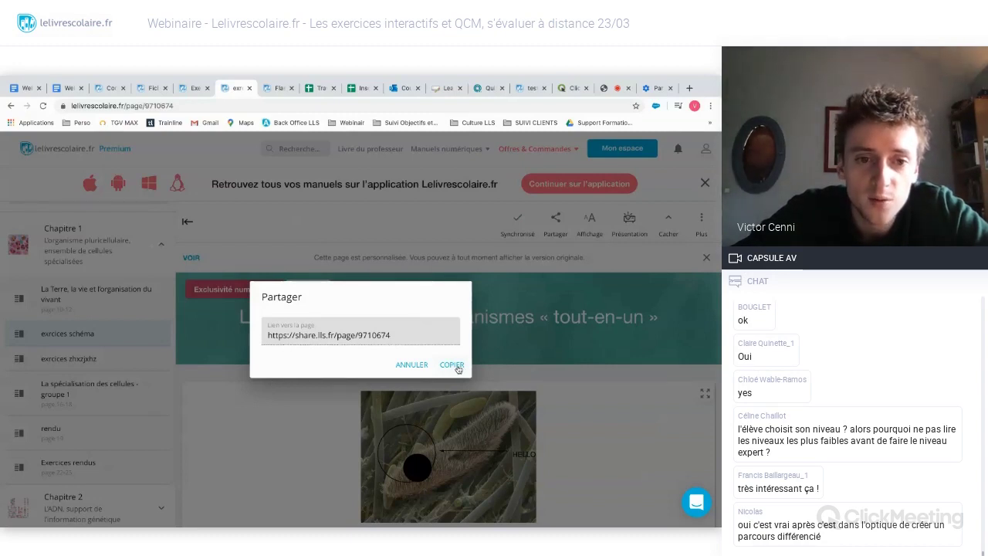
left_click(452, 365)
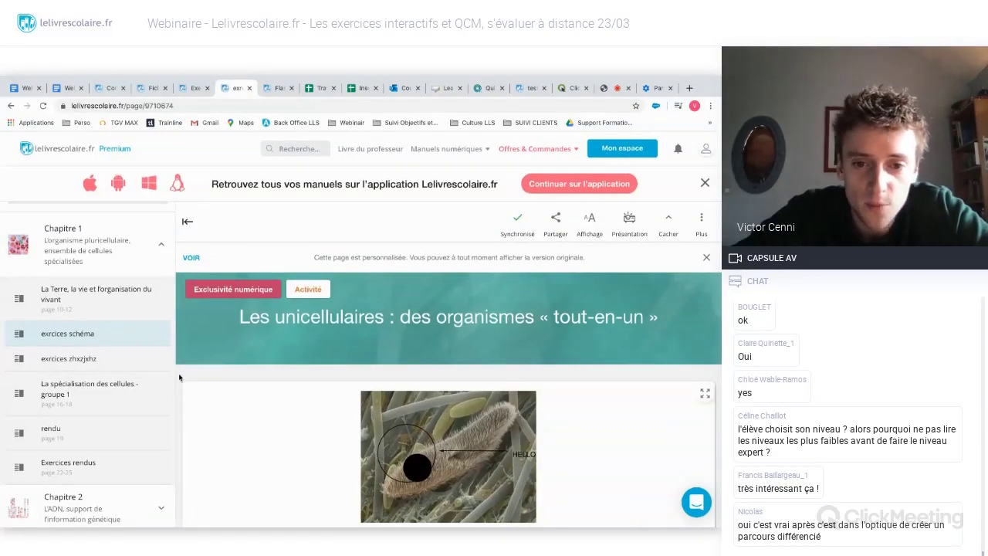
scroll(178, 373, "down", 1)
scroll(179, 373, "up", 1)
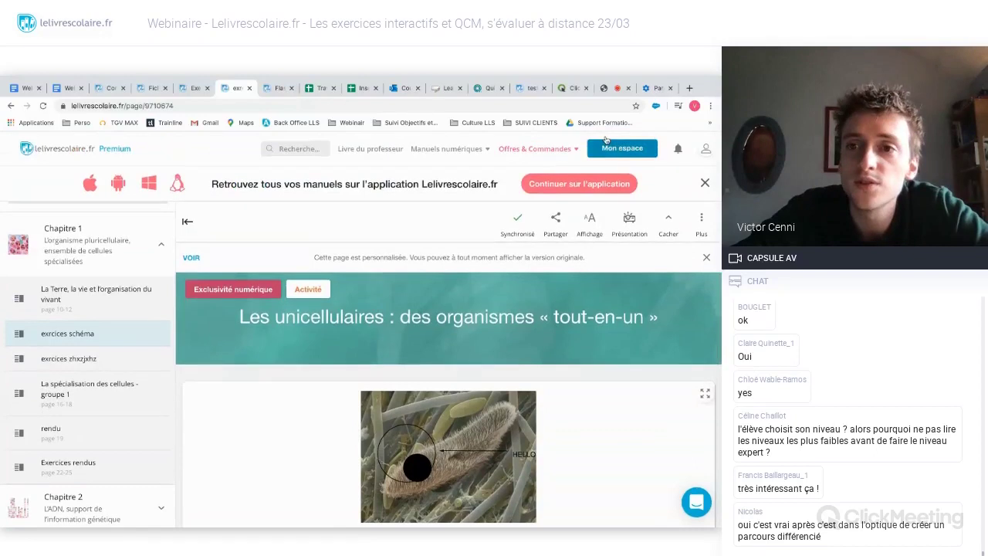
left_click(615, 89)
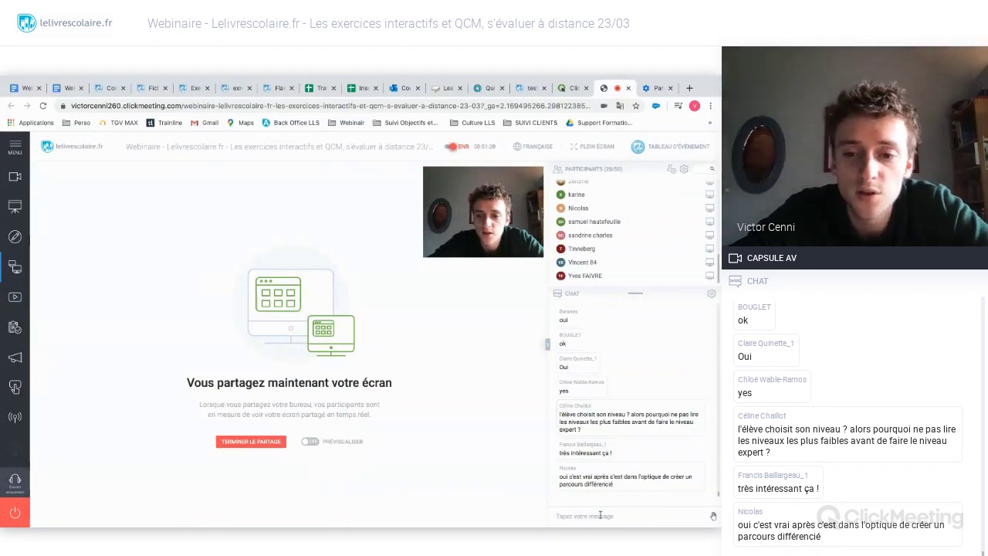
left_click(599, 515)
key("Return")
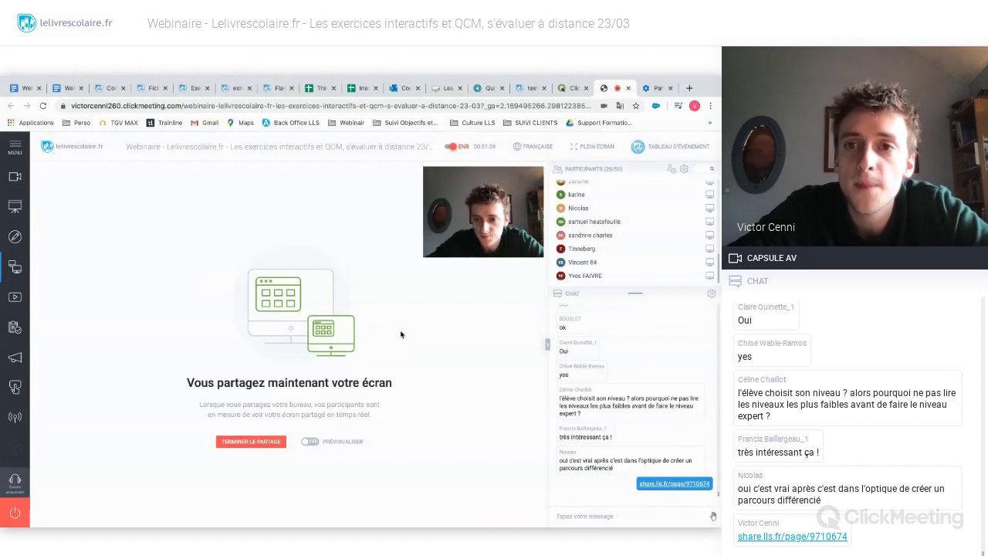
- Bring the SES 2de L'essentiel manual page back on screen
left_click(571, 88)
key("ctrl+shift+Tab")
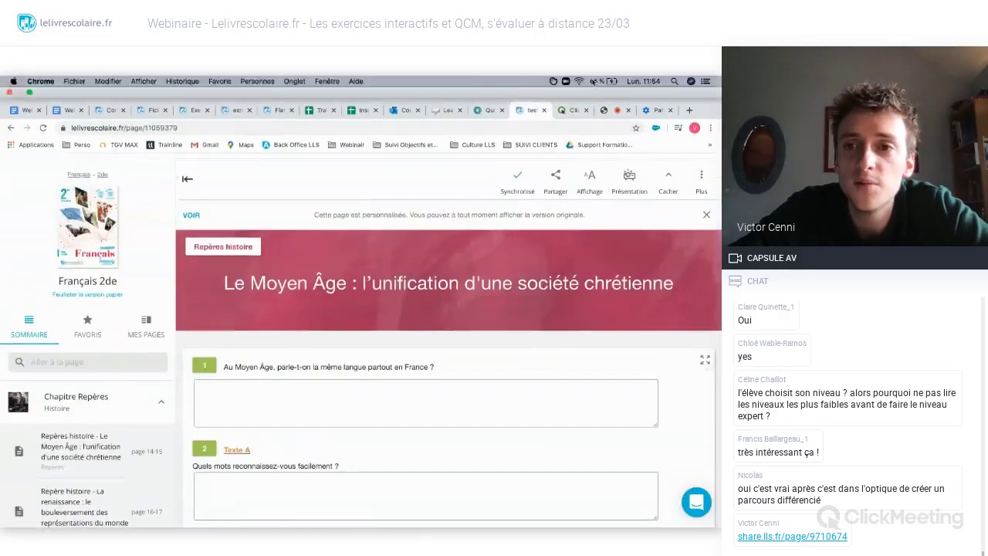
left_click(614, 113)
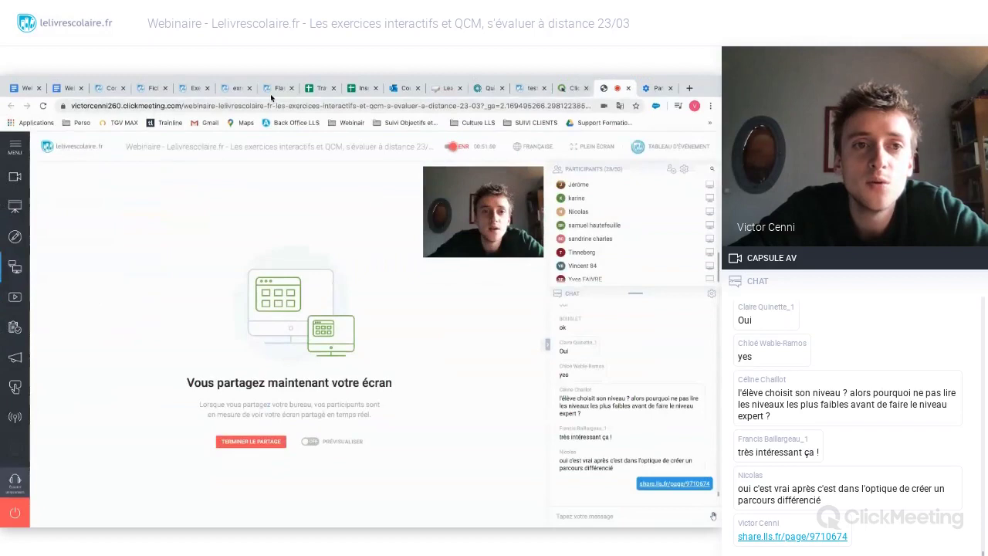
left_click(107, 88)
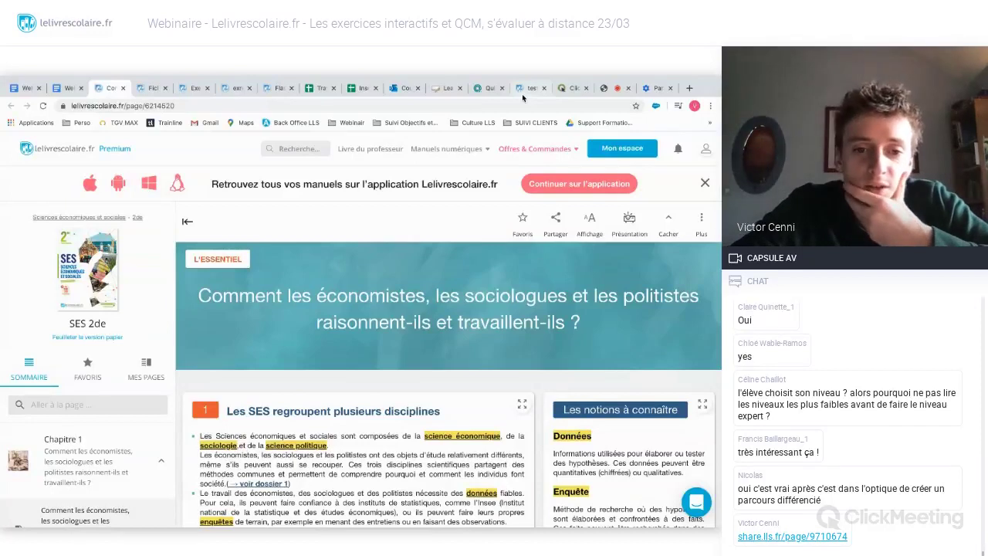
- Replace question 1's answer with 'Je réponds à la question'
left_click(235, 88)
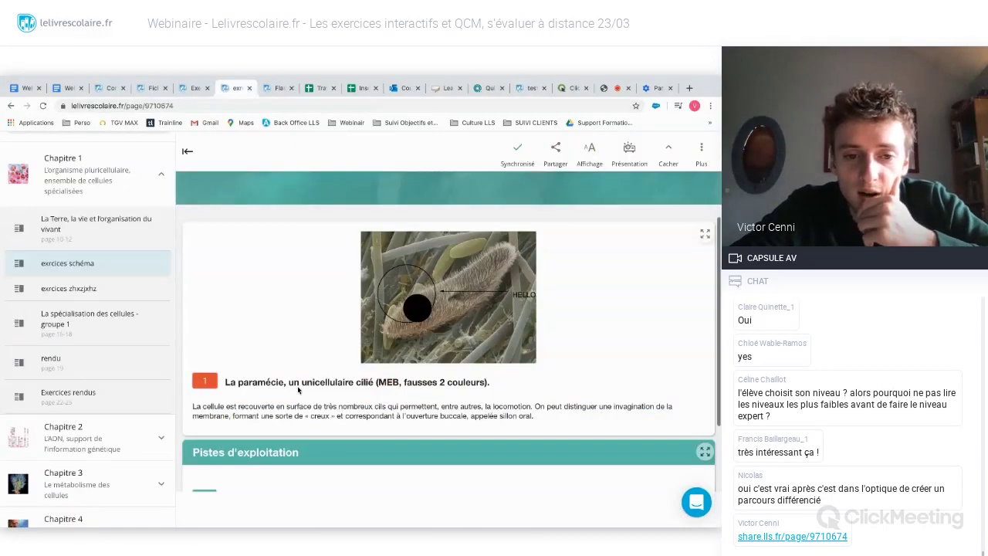
scroll(298, 389, "down", 1)
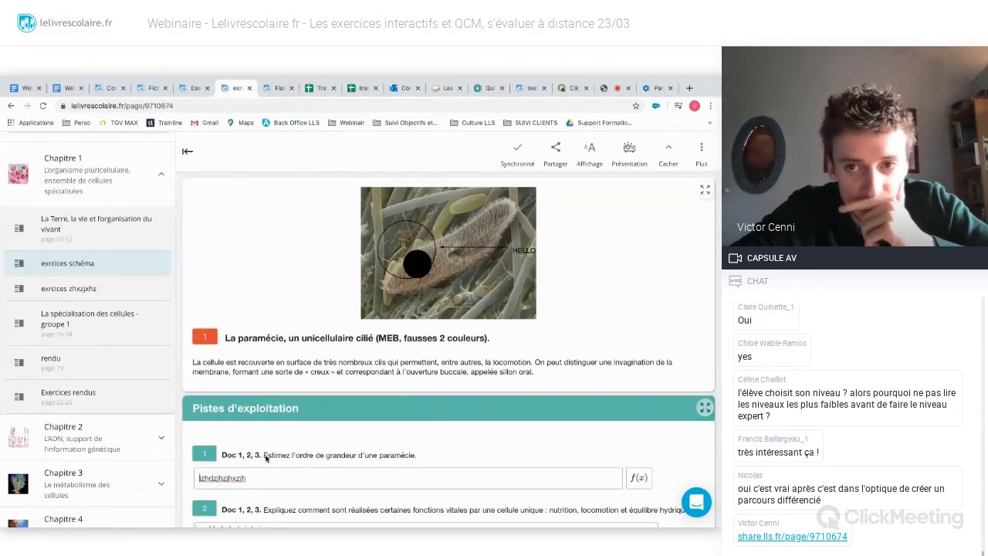
scroll(266, 458, "up", 1)
scroll(256, 387, "down", 3)
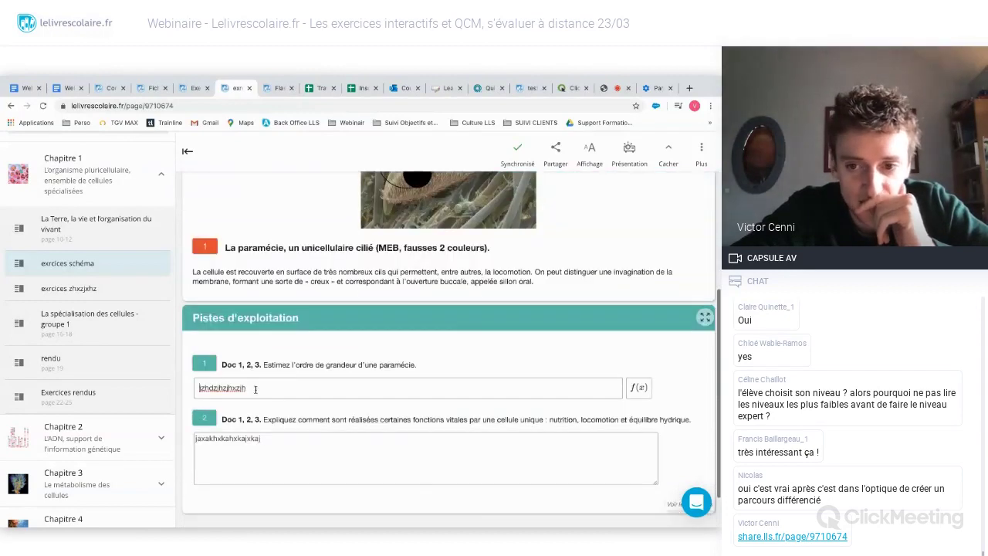
left_click_drag(256, 389, 202, 390)
key("BackSpace")
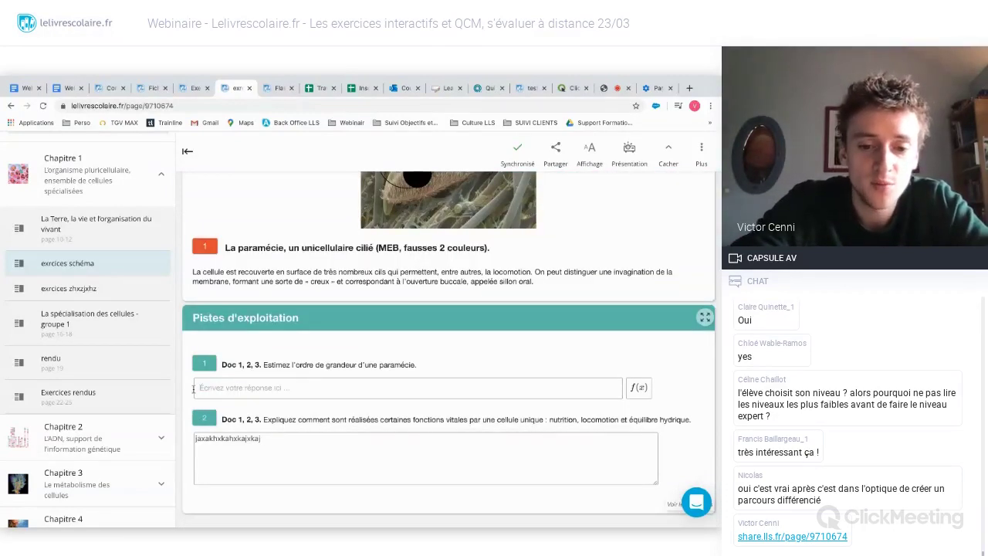
type("Je réponds à")
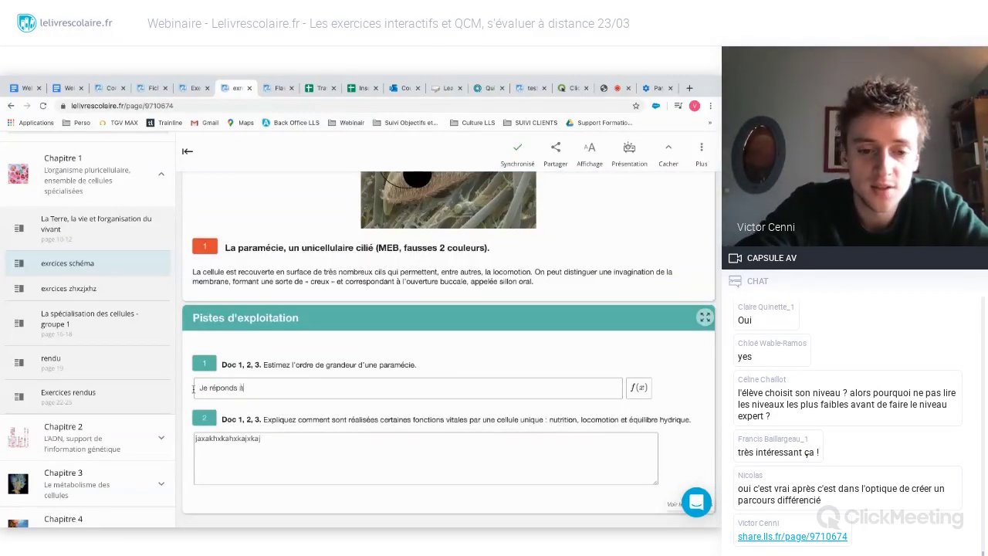
type(" la question")
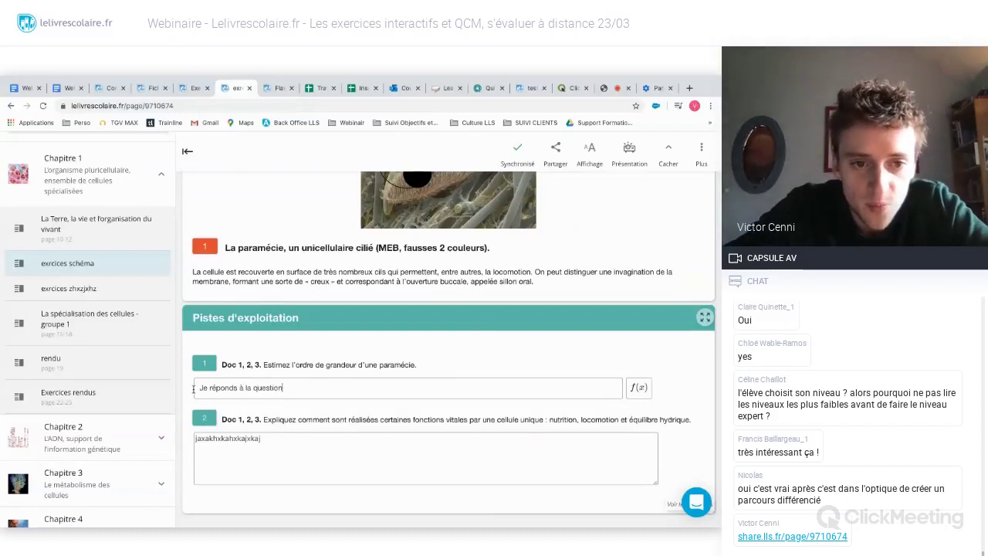
left_click(180, 373)
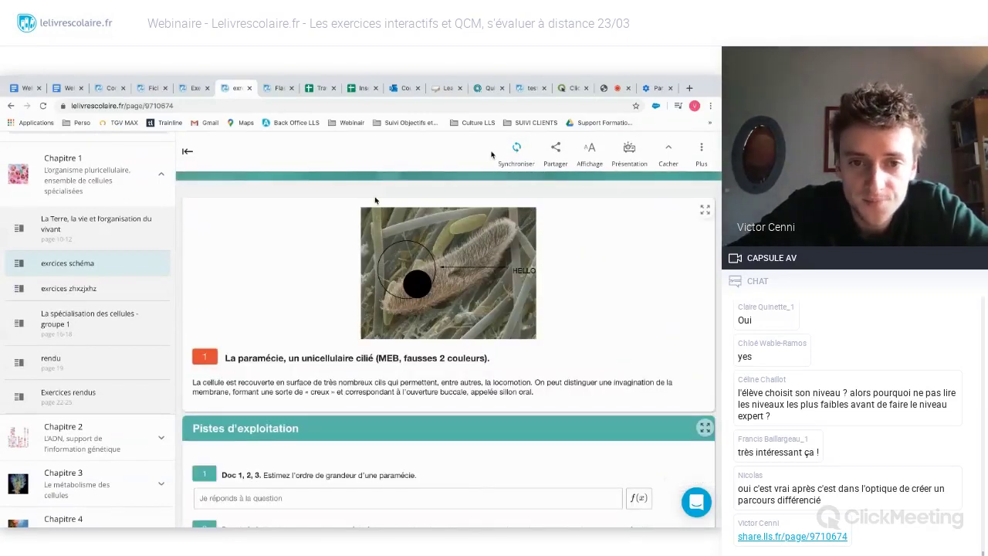
- Synchronize the customized page as 'exrcices schéma' and dismiss the confirmation
scroll(321, 272, "up", 1)
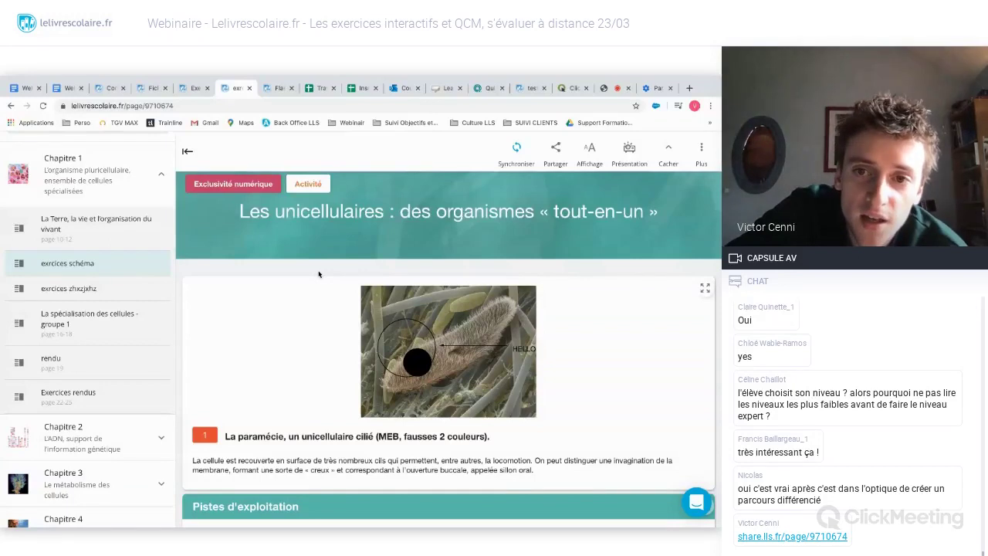
left_click(517, 148)
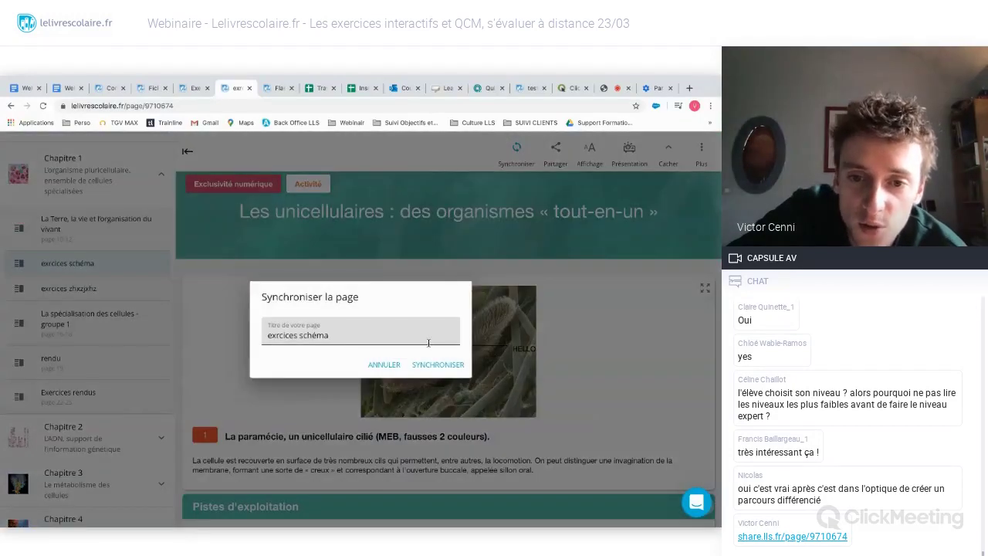
left_click(430, 365)
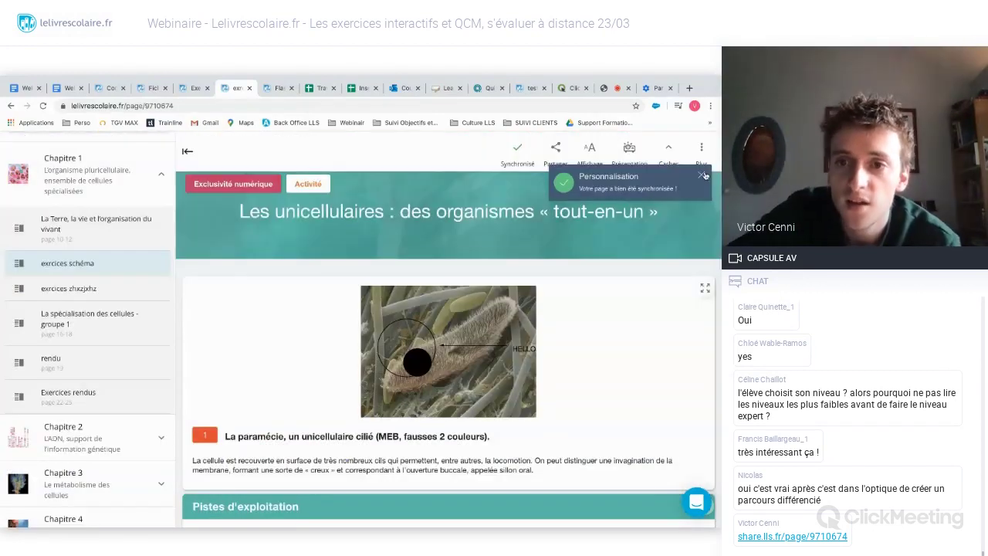
left_click(701, 174)
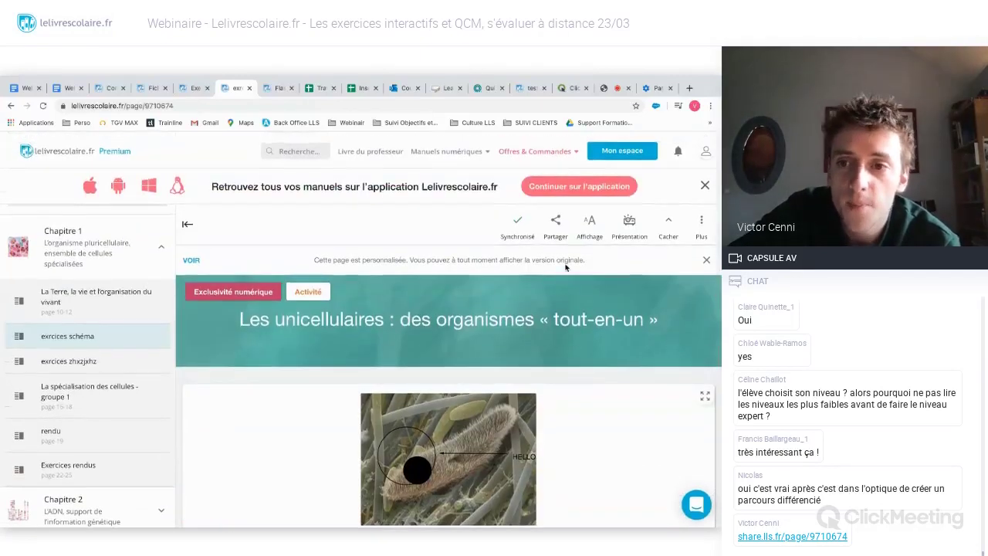
- Dismiss the personalised-page notice, check Voir les copies is empty, and return to ClickMeeting
left_click(706, 257)
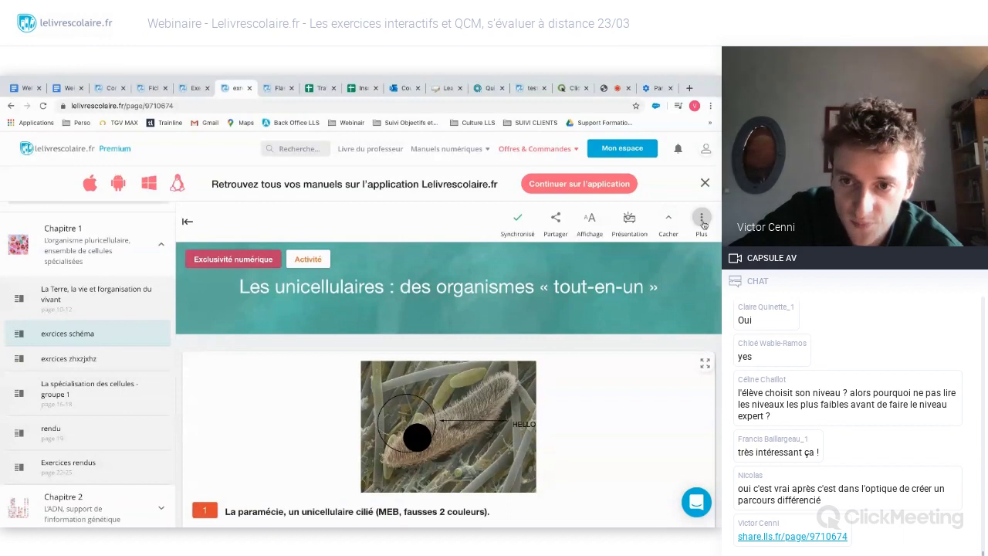
left_click(701, 219)
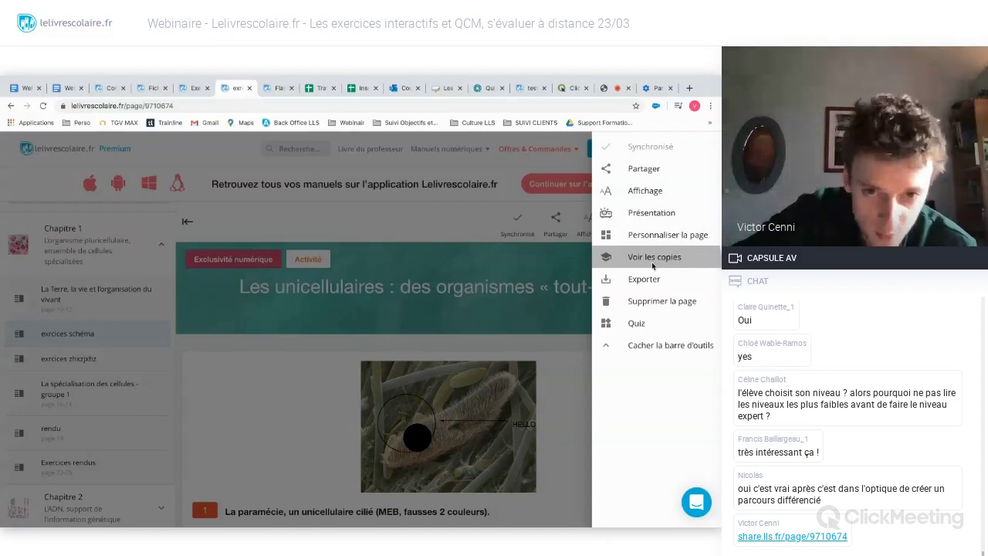
left_click(652, 263)
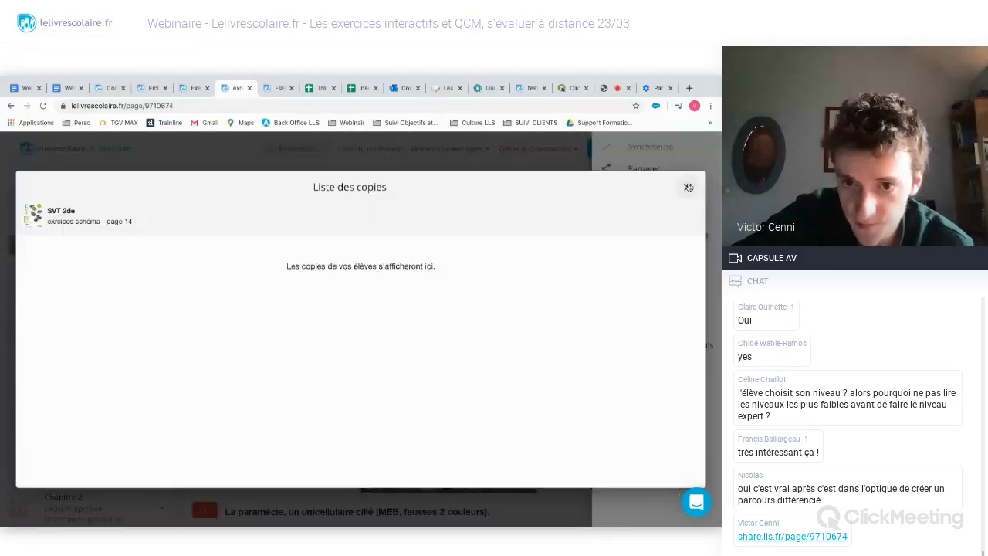
left_click(688, 187)
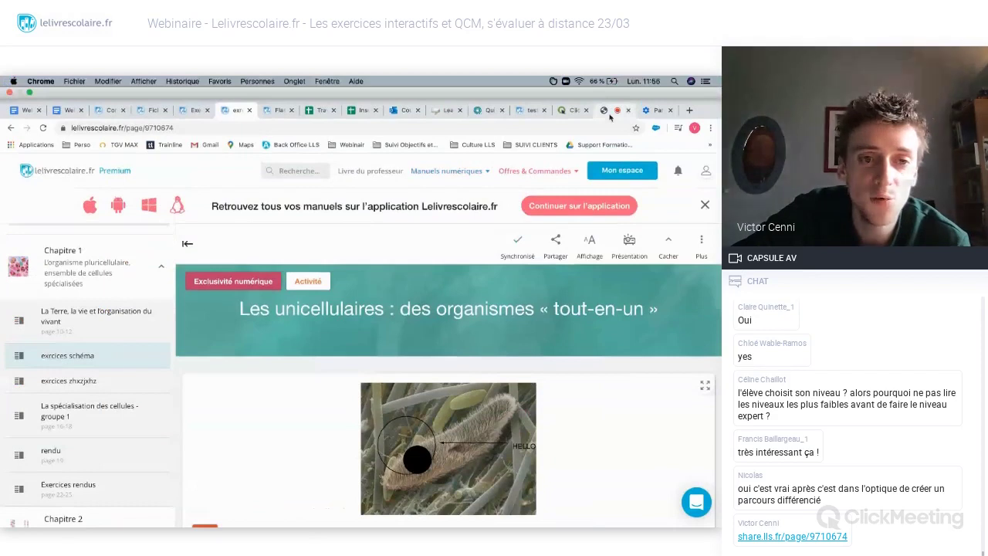
left_click(615, 87)
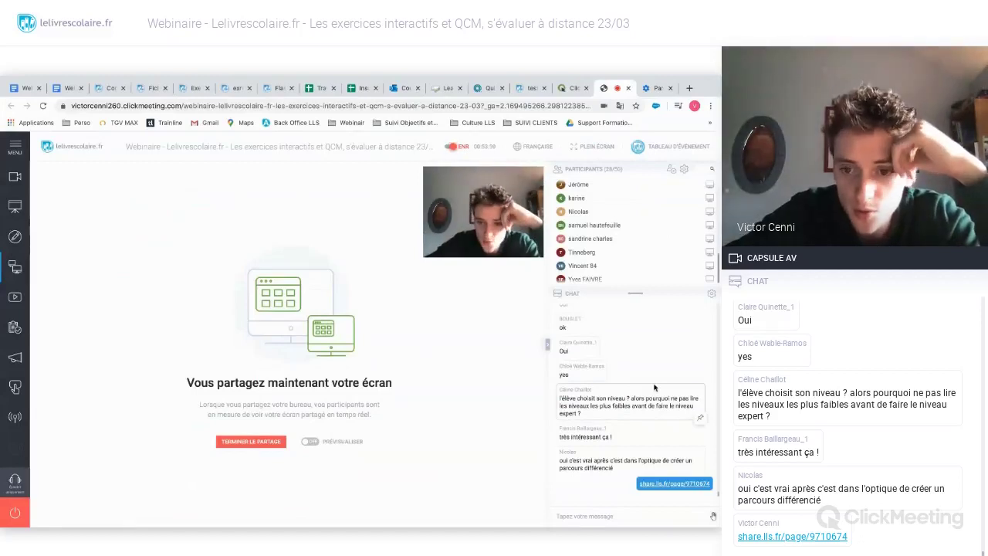
- Scroll through the webinar chat, then switch to the Français 2de 'Le Moyen Âge' page
scroll(653, 386, "up", 2)
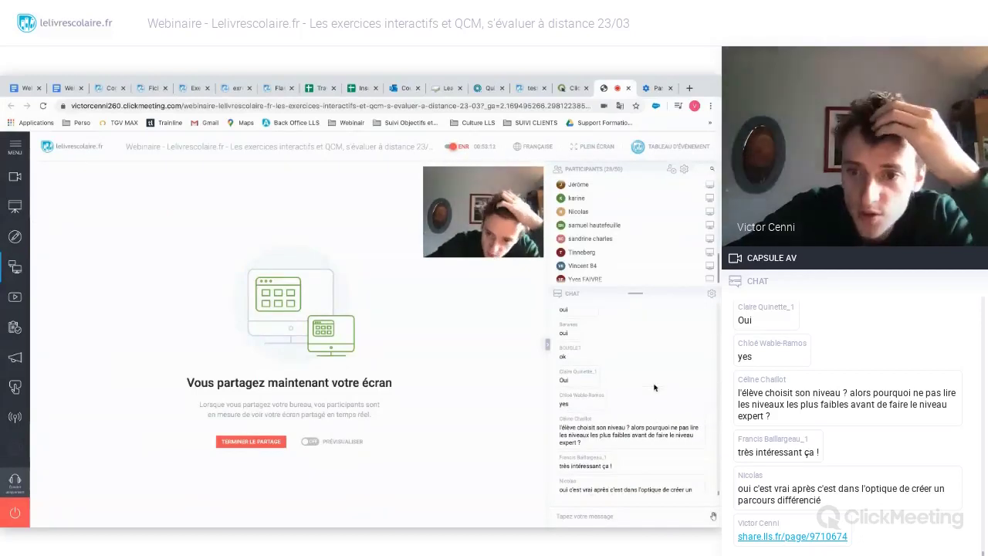
scroll(654, 386, "down", 2)
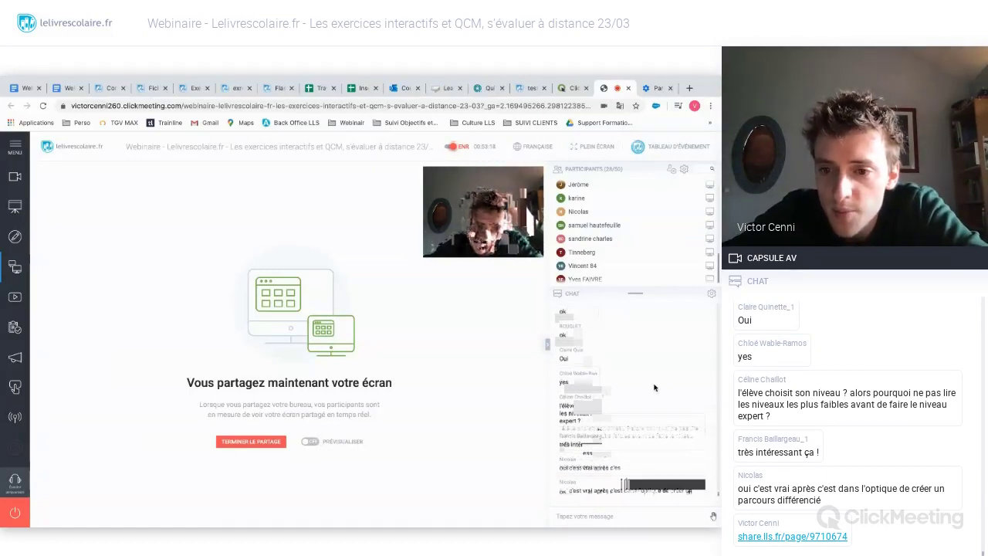
scroll(654, 387, "up", 1)
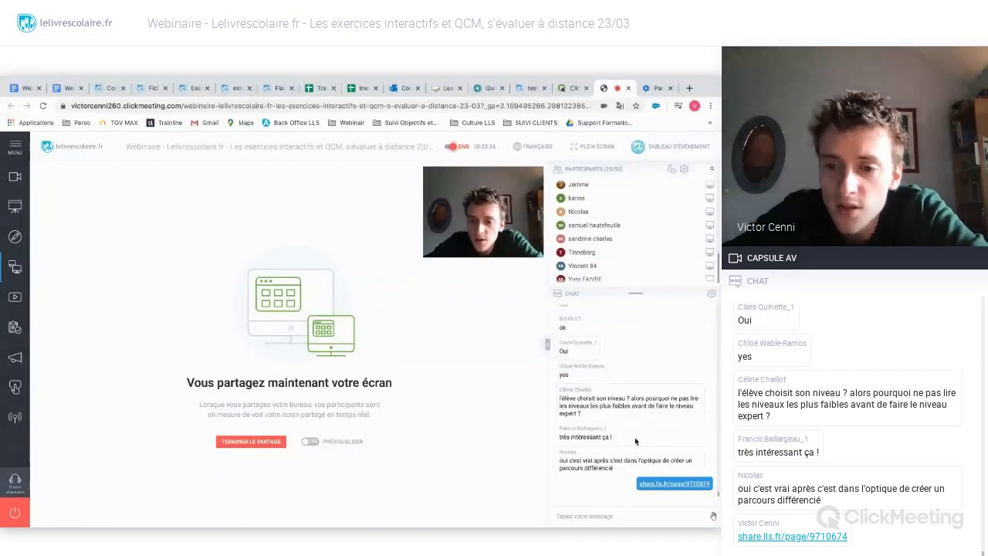
scroll(633, 435, "up", 1)
scroll(632, 429, "down", 1)
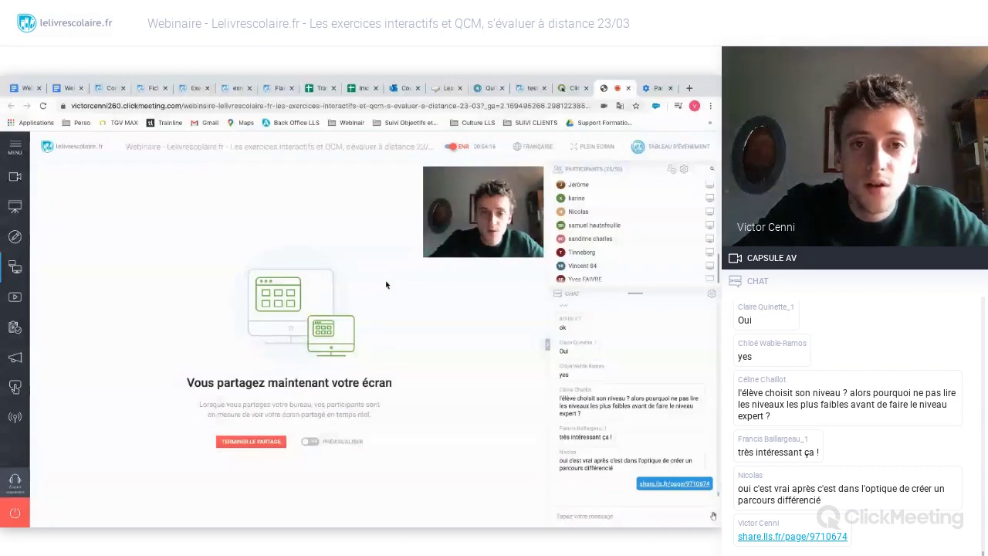
left_click(531, 88)
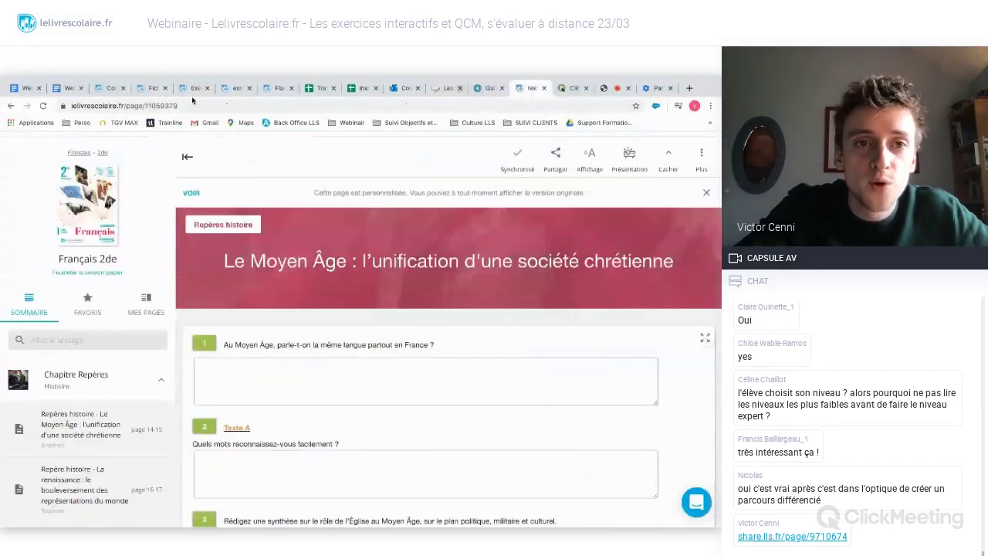
- Confirm the Les unicellulaires page's student copies list is empty, then return to ClickMeeting
left_click(234, 89)
scroll(606, 347, "down", 1)
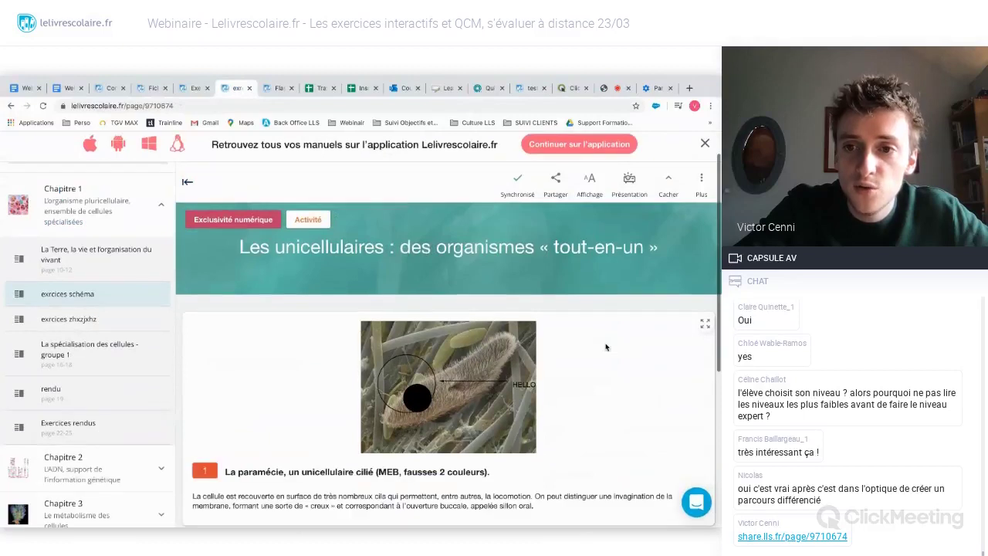
left_click(702, 174)
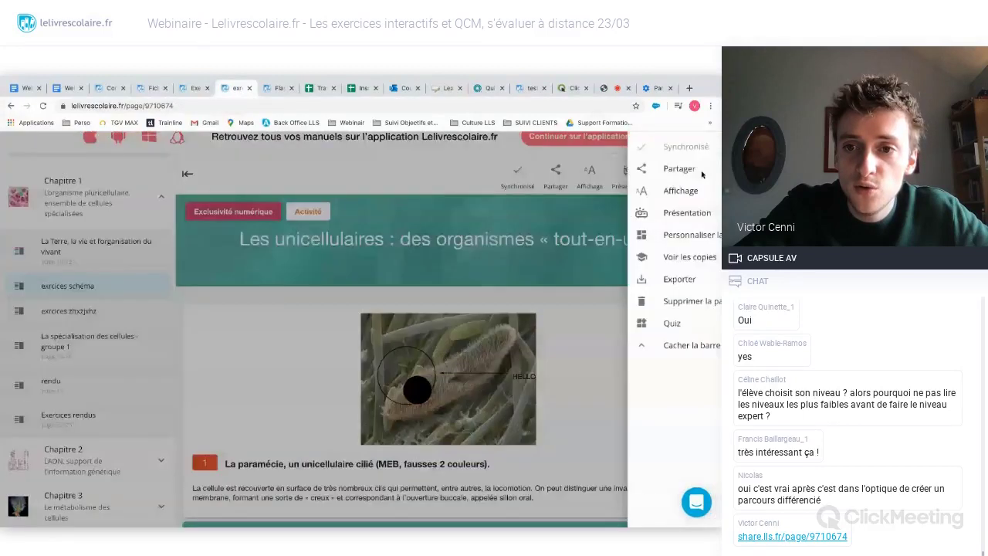
left_click(689, 256)
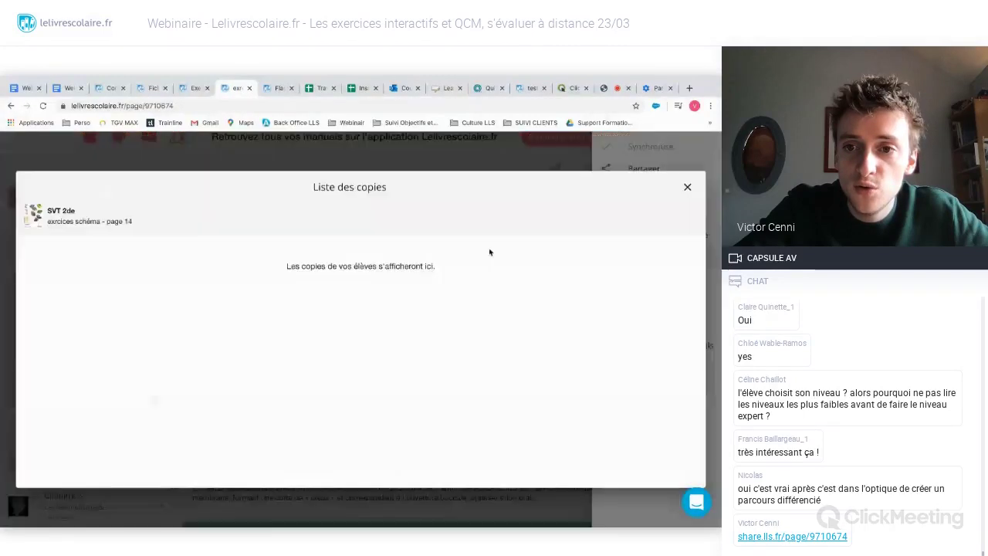
left_click(687, 187)
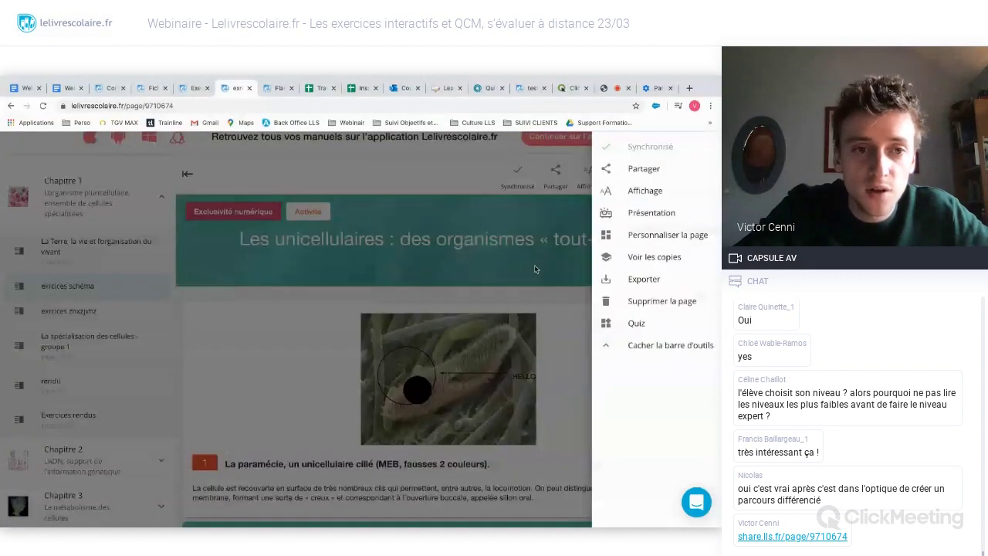
left_click(535, 270)
scroll(535, 269, "down", 2)
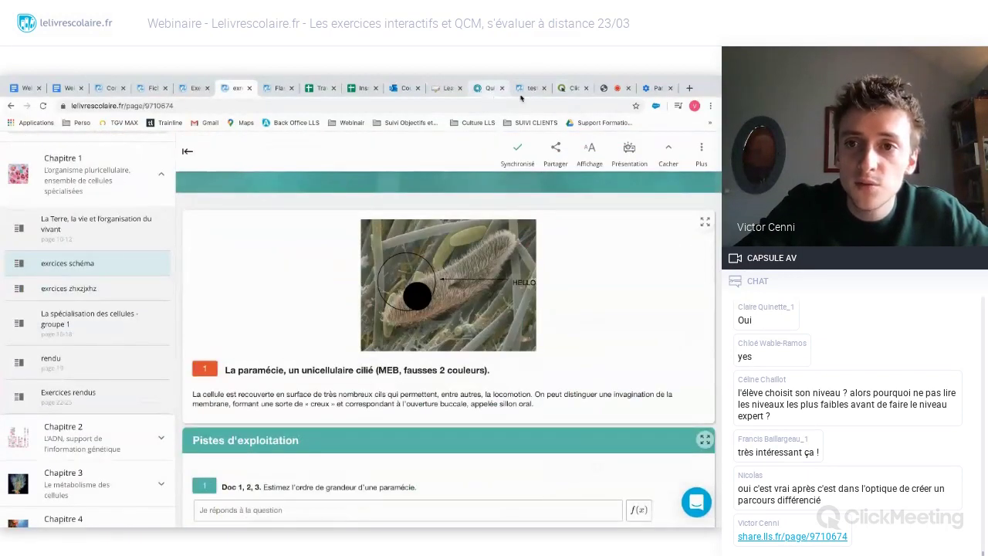
left_click(611, 89)
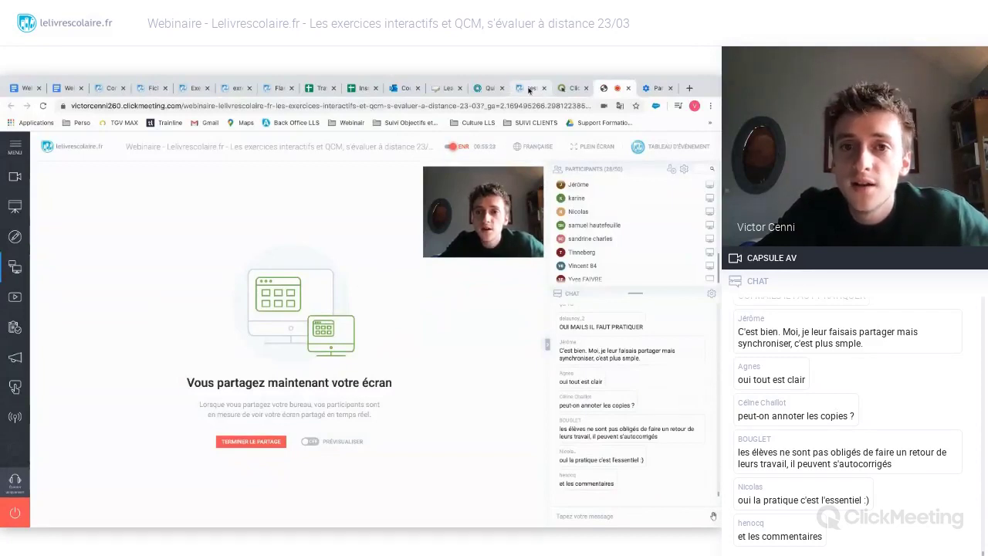
- On the SVT exercise page, click outside the answer box so the typed answers sync
left_click(232, 93)
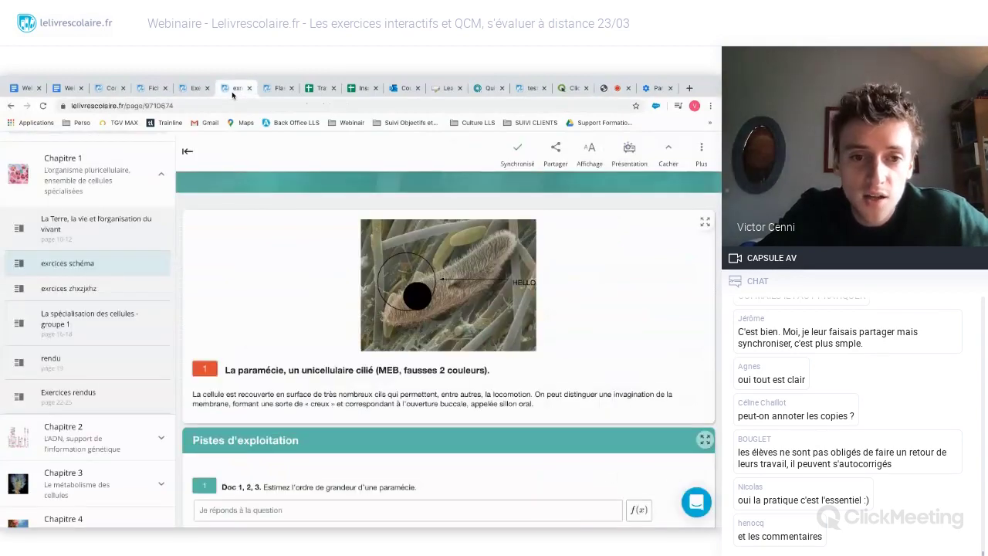
scroll(221, 293, "down", 5)
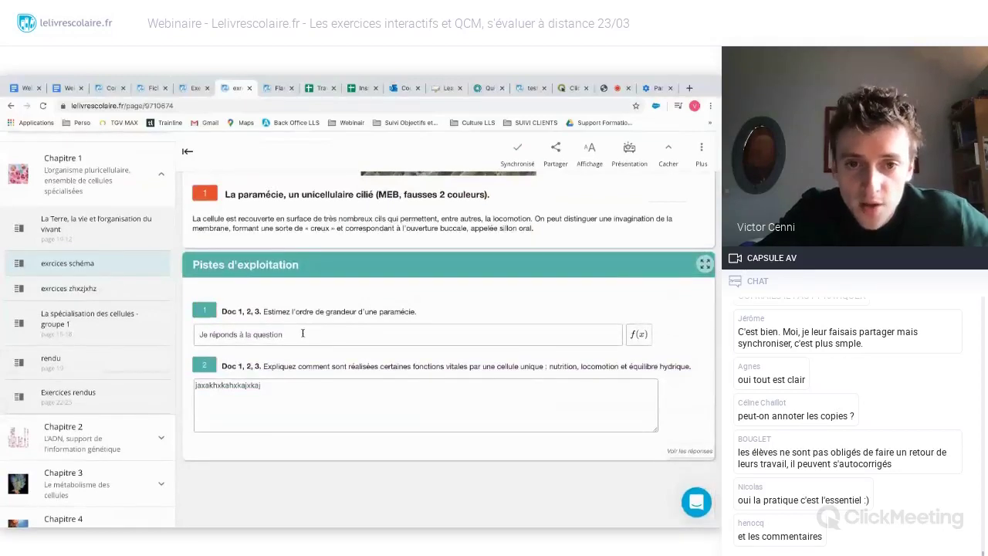
left_click(360, 298)
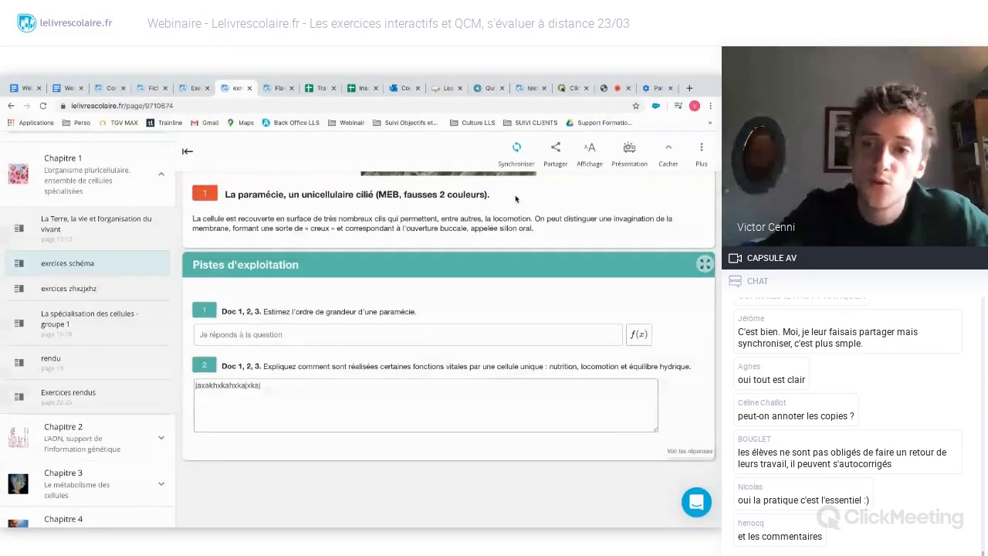
- Check the student copies list via Plus > Voir les copies, then return to ClickMeeting
left_click(702, 148)
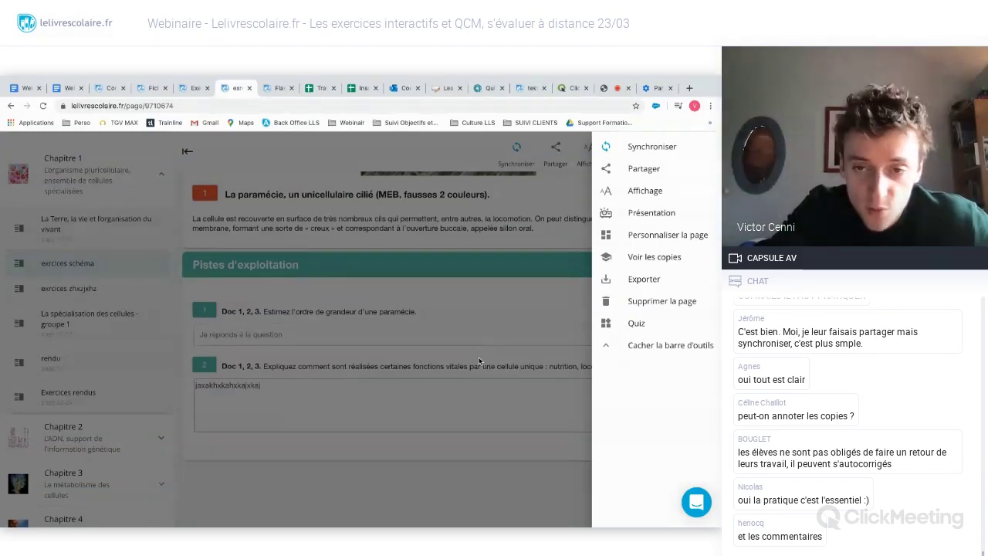
left_click(478, 360)
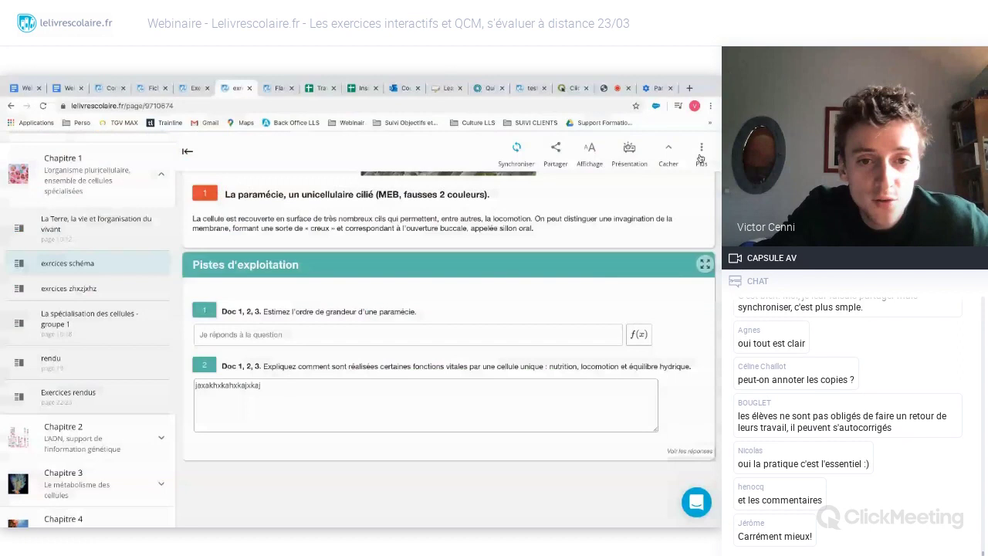
left_click(700, 154)
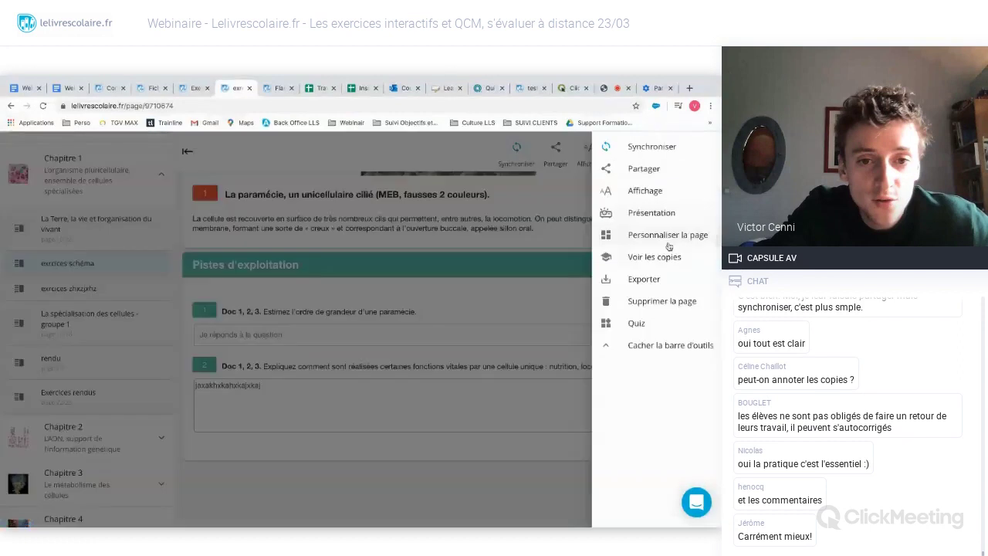
left_click(671, 250)
left_click(687, 212)
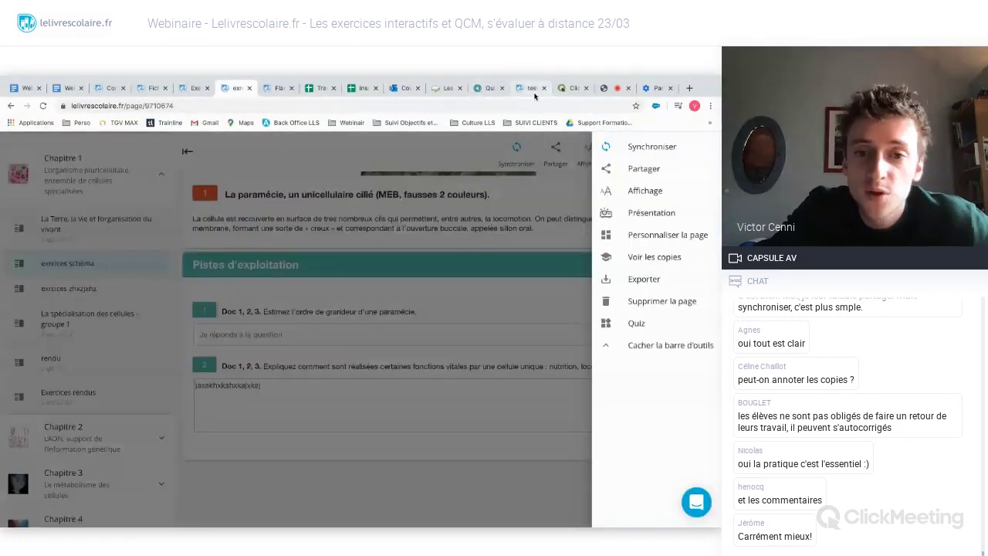
left_click(439, 286)
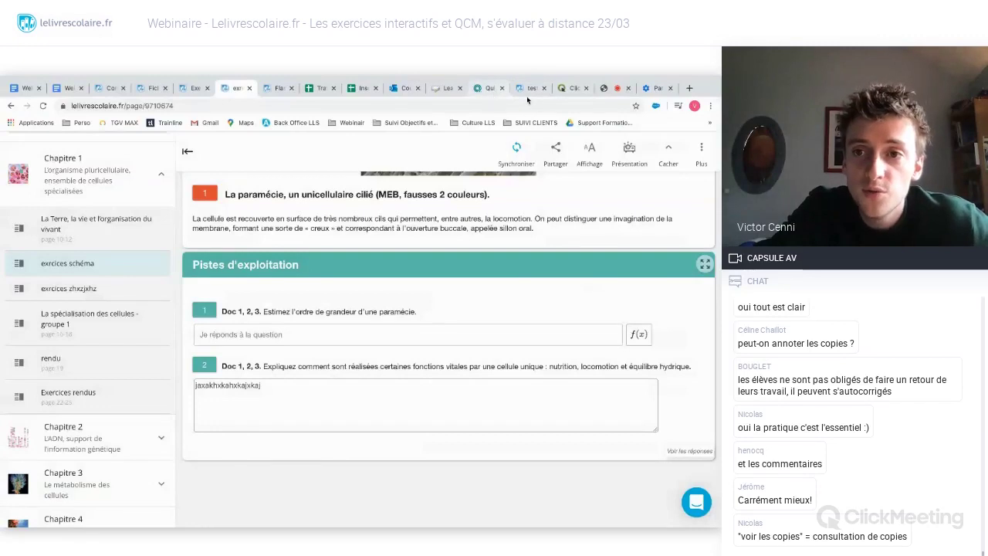
left_click(600, 90)
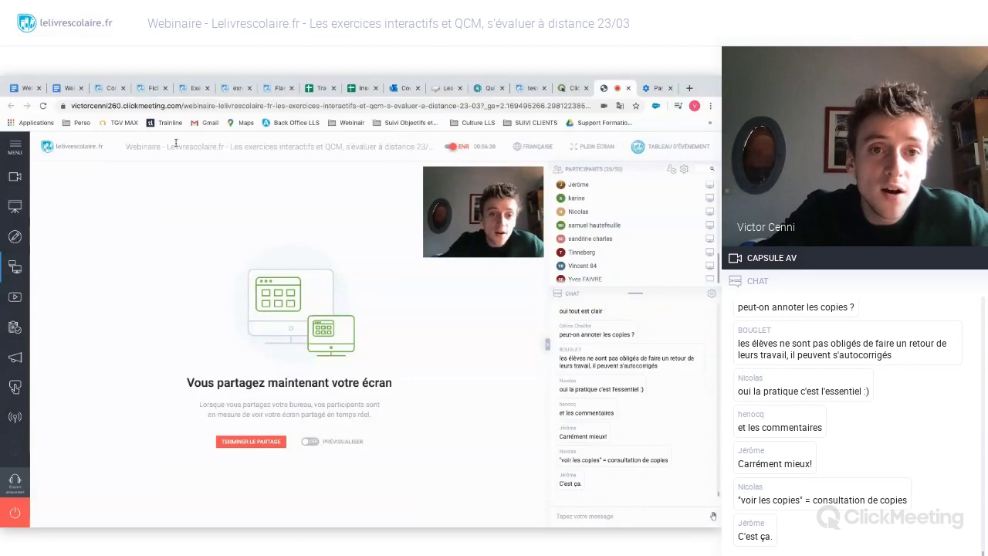
- Switch back to the personalised paramecium exercise page with its Pistes d'exploitation questions
left_click(252, 93)
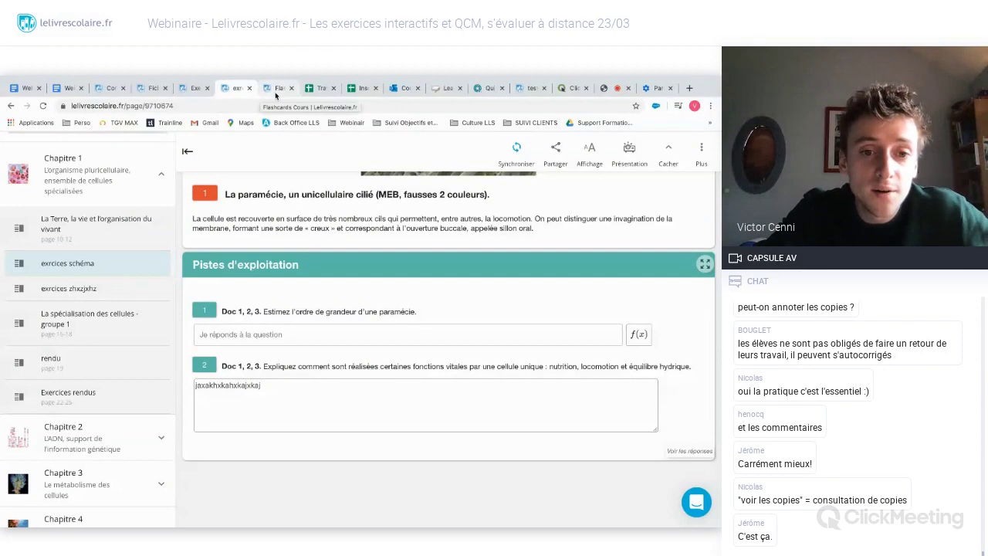
- Open the Histoire 2de flashcards and flip Homère, Asie Mineure, Cité and Colonie to their definitions
left_click(276, 93)
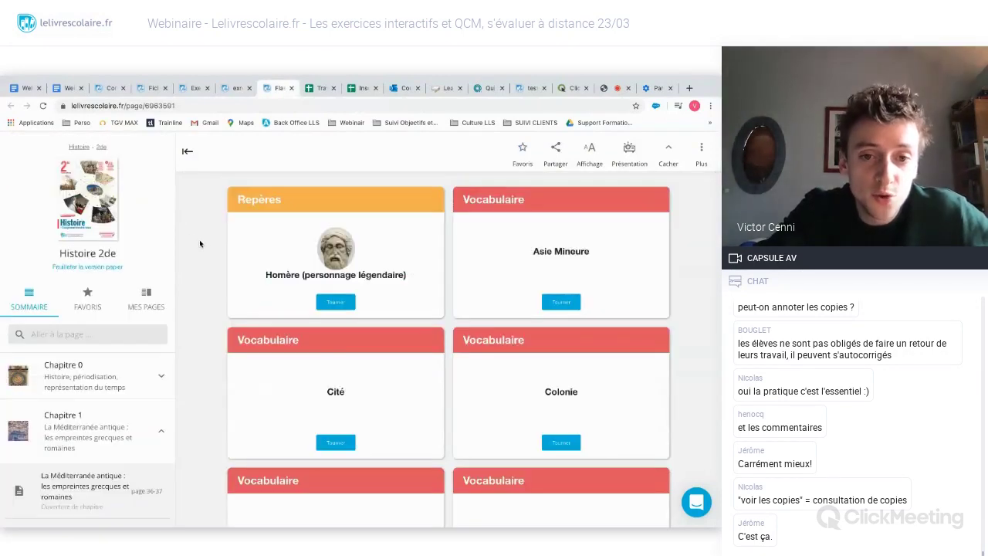
scroll(198, 233, "up", 4)
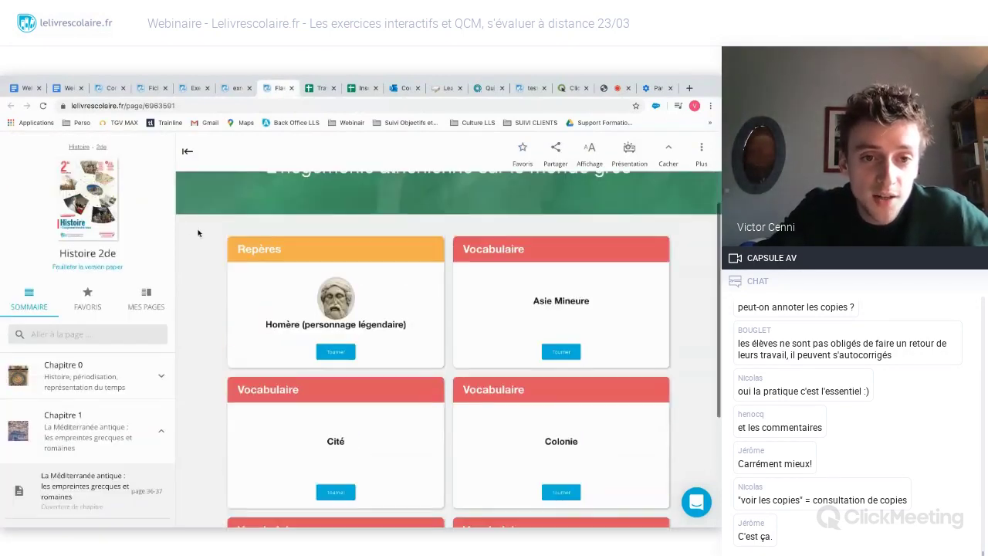
scroll(198, 233, "down", 5)
scroll(197, 233, "up", 1)
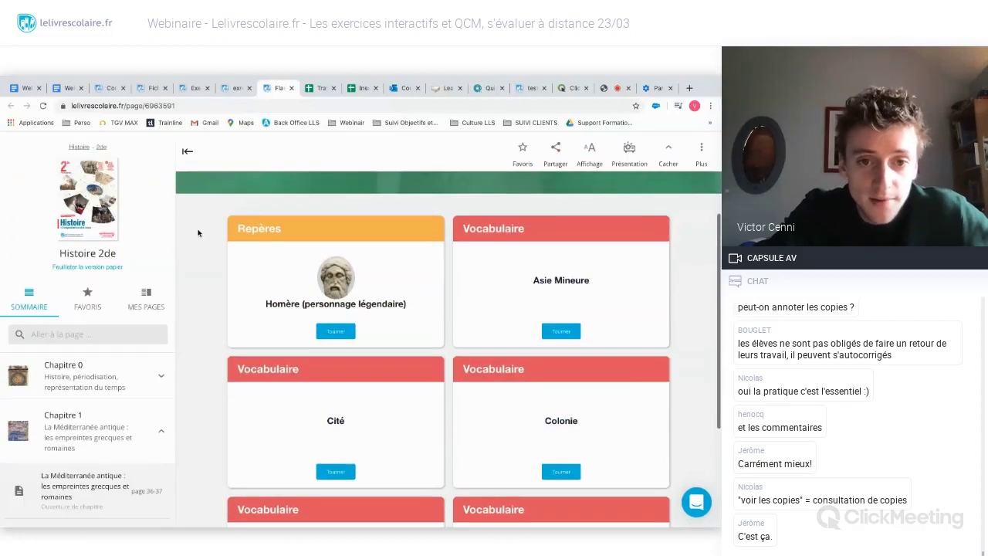
scroll(346, 347, "down", 1)
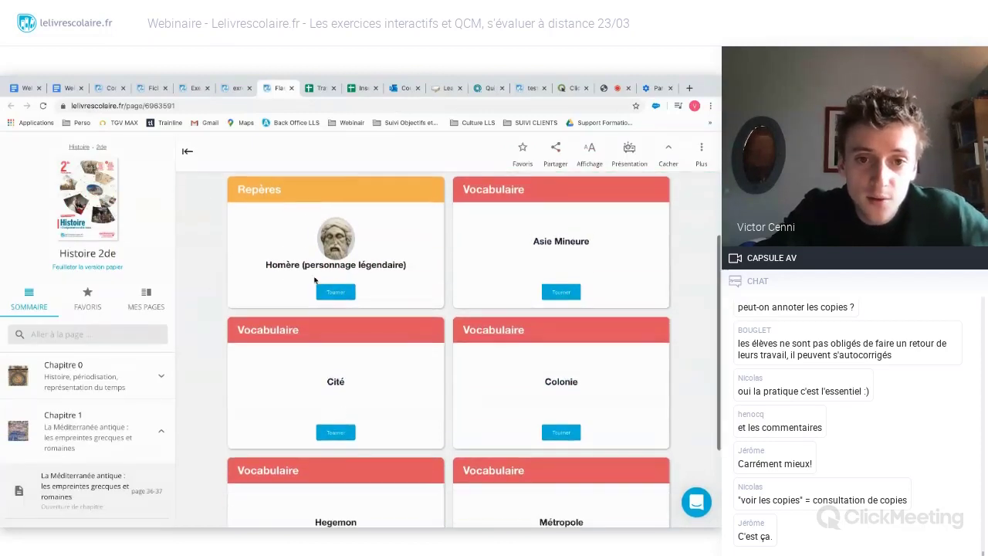
left_click(349, 290)
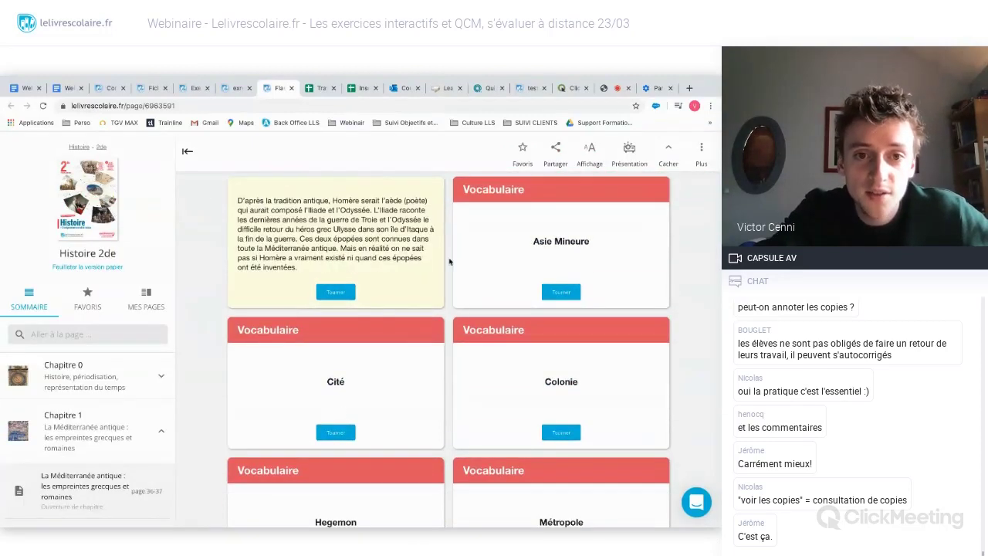
scroll(380, 290, "up", 1)
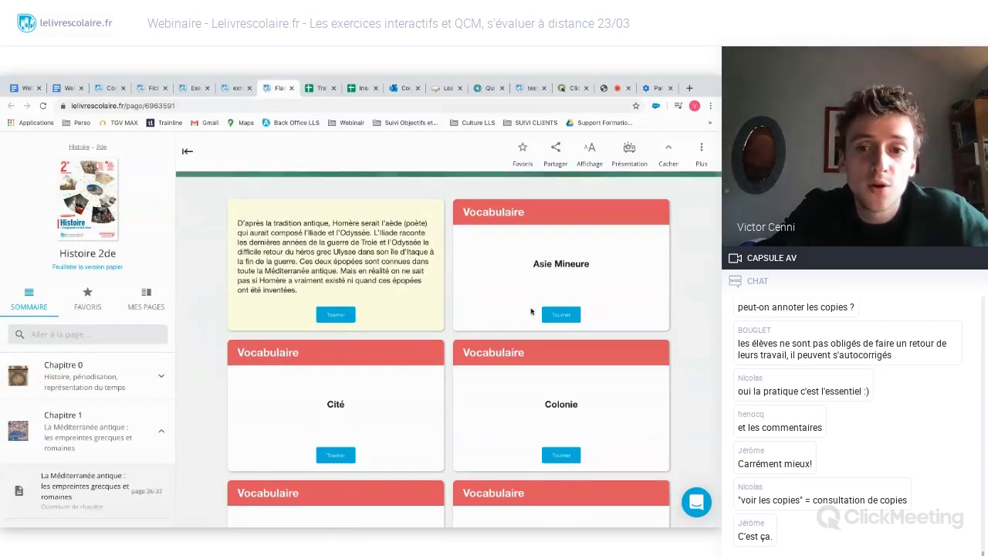
left_click(574, 318)
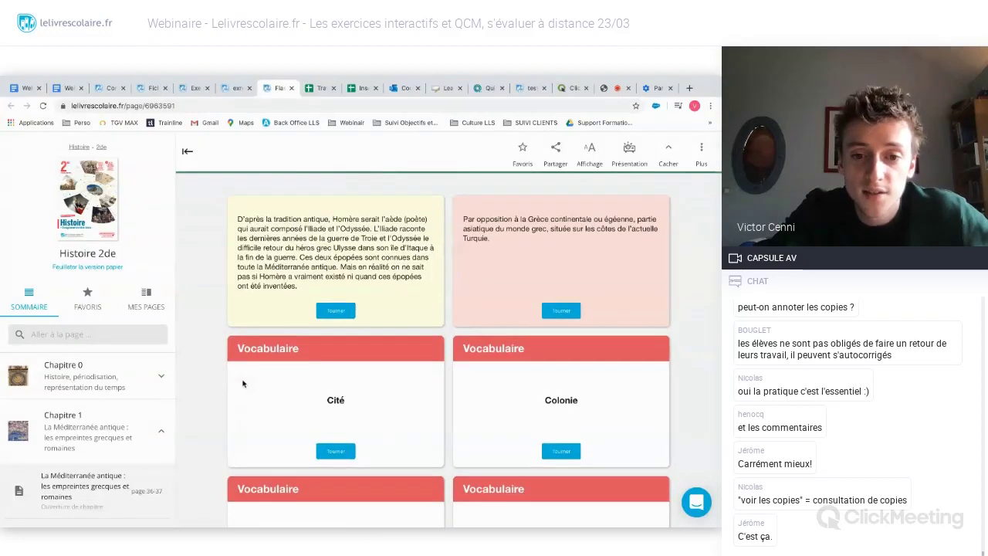
scroll(244, 385, "down", 1)
left_click(344, 362)
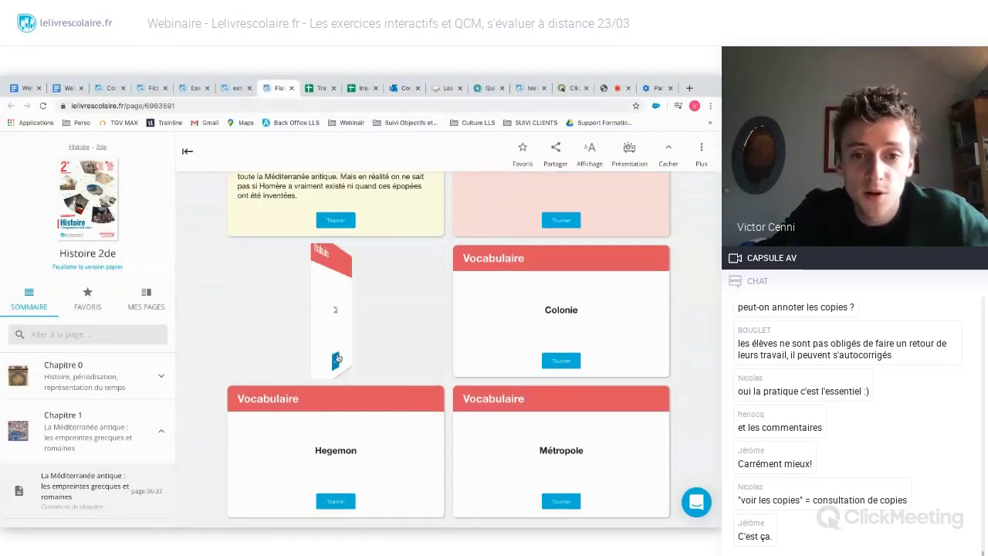
left_click(561, 361)
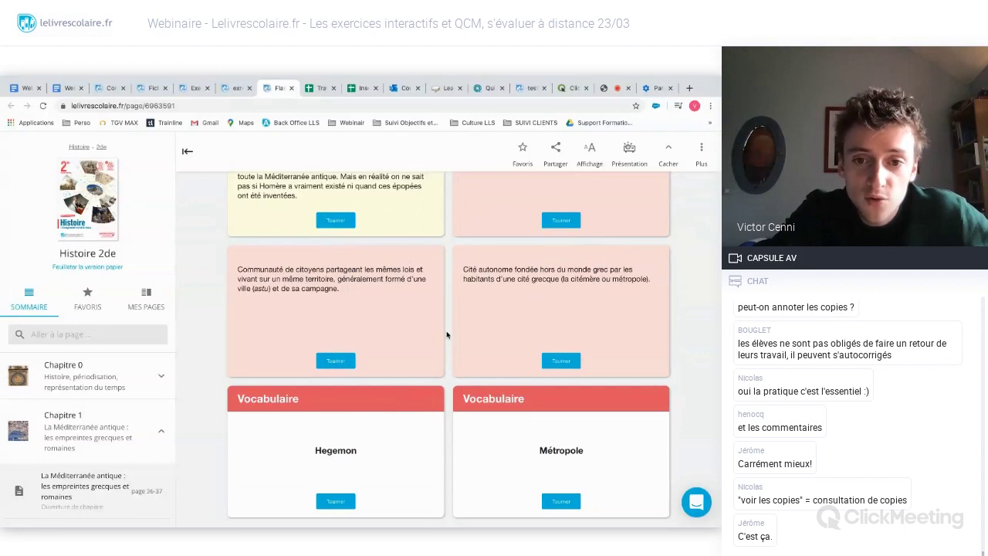
- Flip Hegemon and Métropole, turn Cité and Homère back, then return to ClickMeeting
scroll(446, 332, "down", 1)
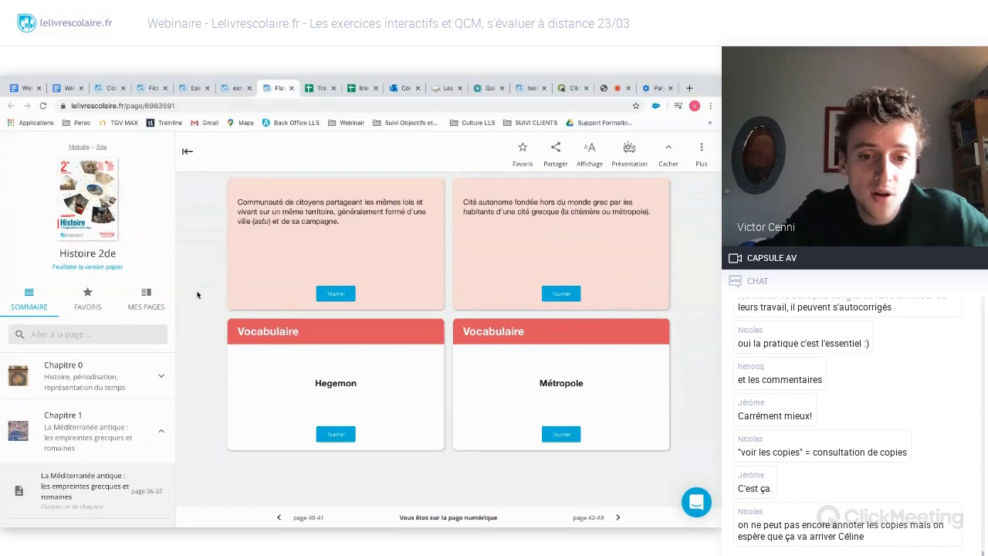
left_click(335, 434)
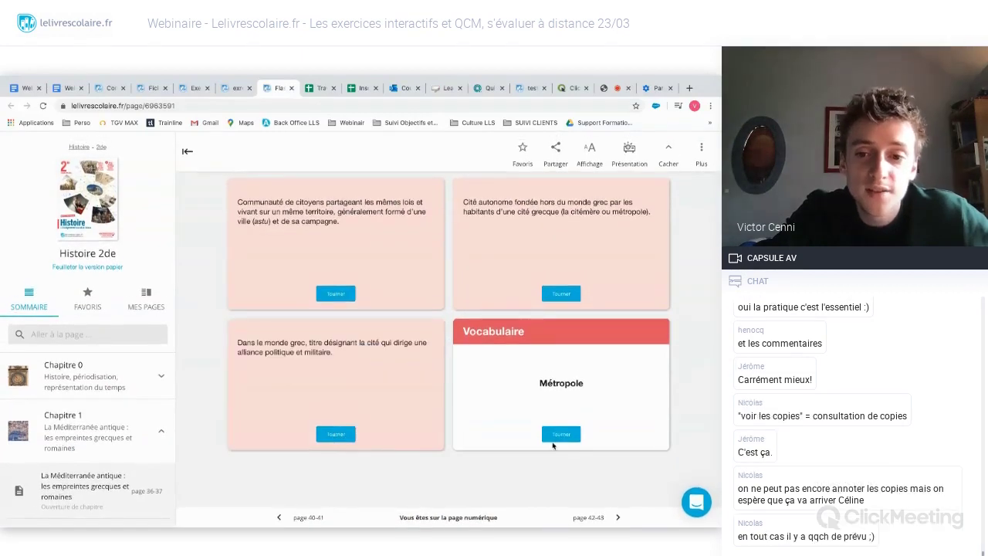
left_click(553, 442)
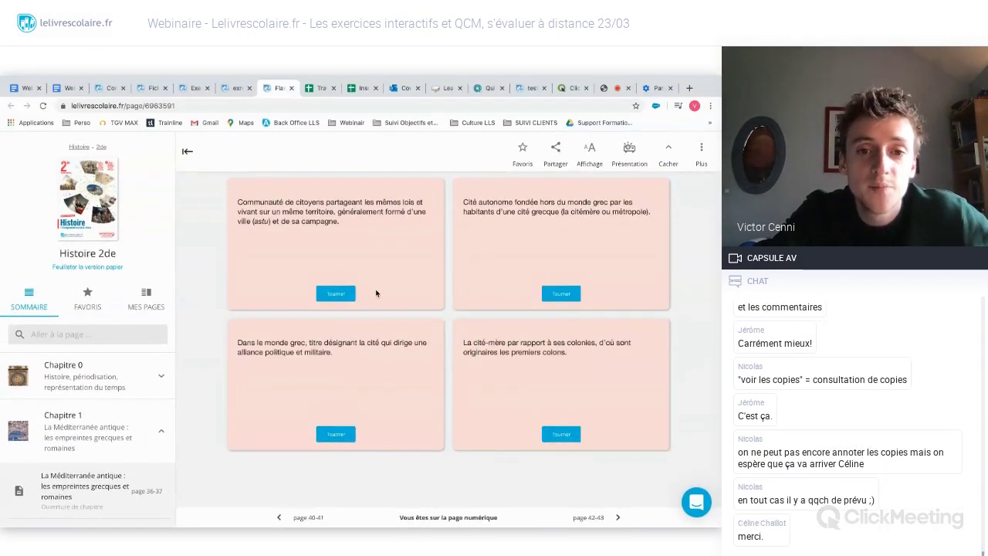
left_click(337, 294)
scroll(339, 324, "up", 2)
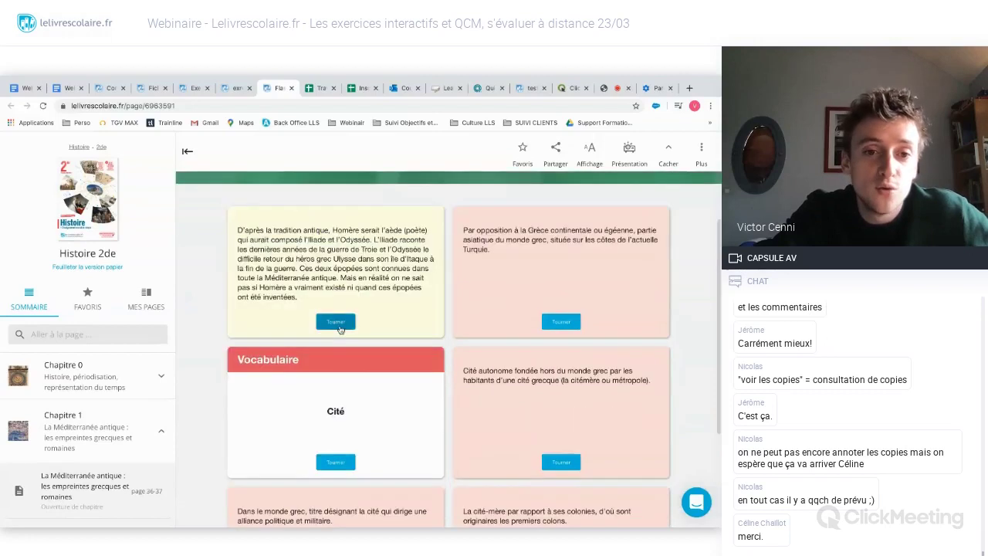
left_click(338, 325)
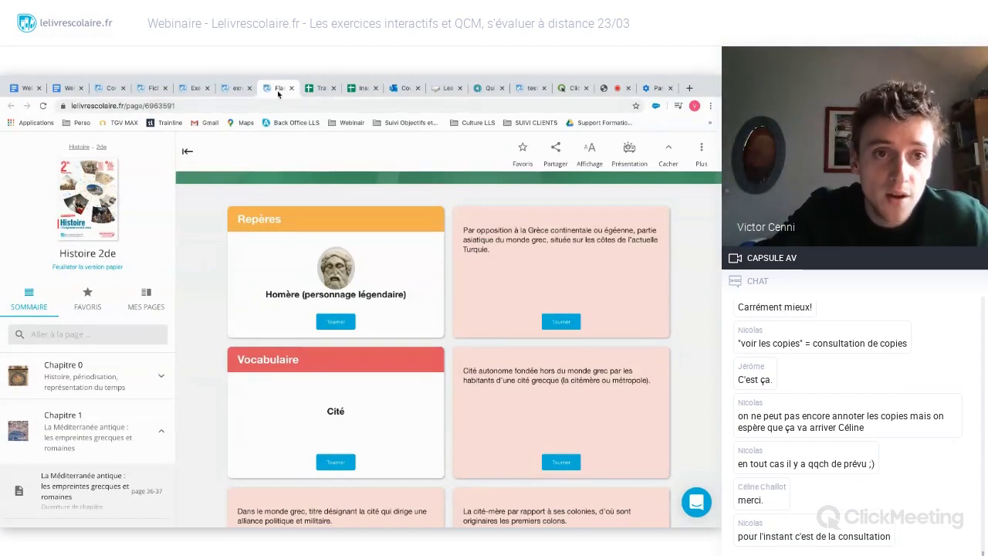
left_click(615, 93)
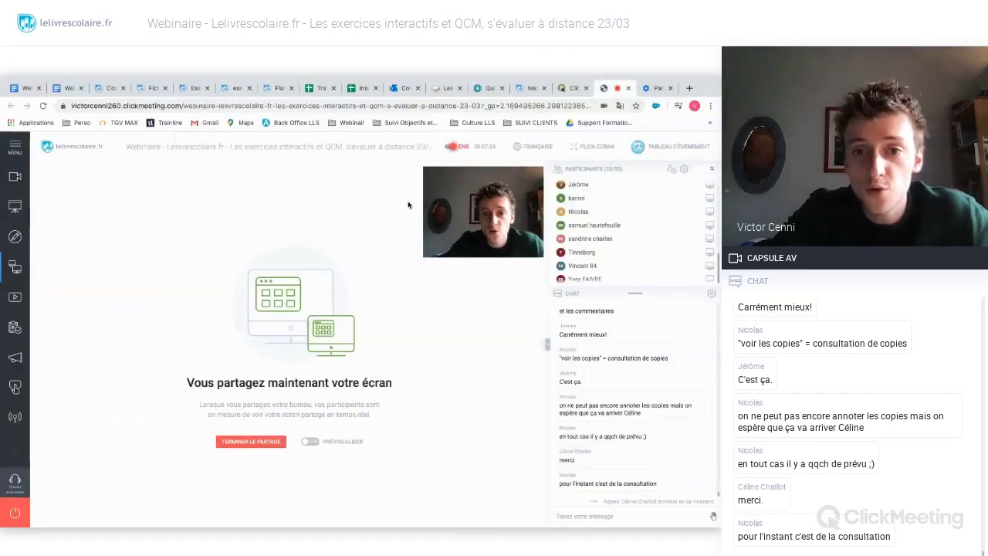
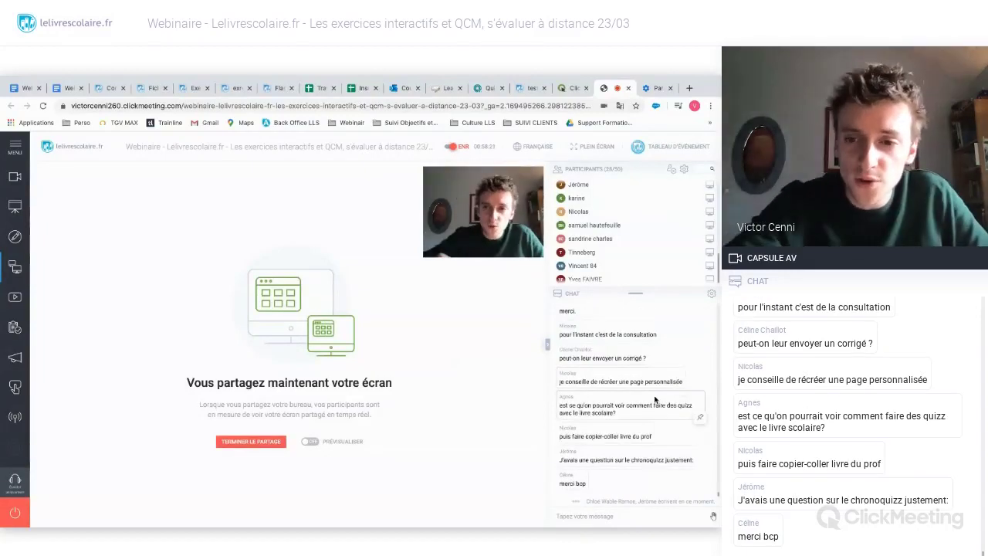
- Switch to the 'Les unicellulaires : des organismes « tout-en-un »' exercise tab and scroll back to its top
scroll(656, 359, "up", 1)
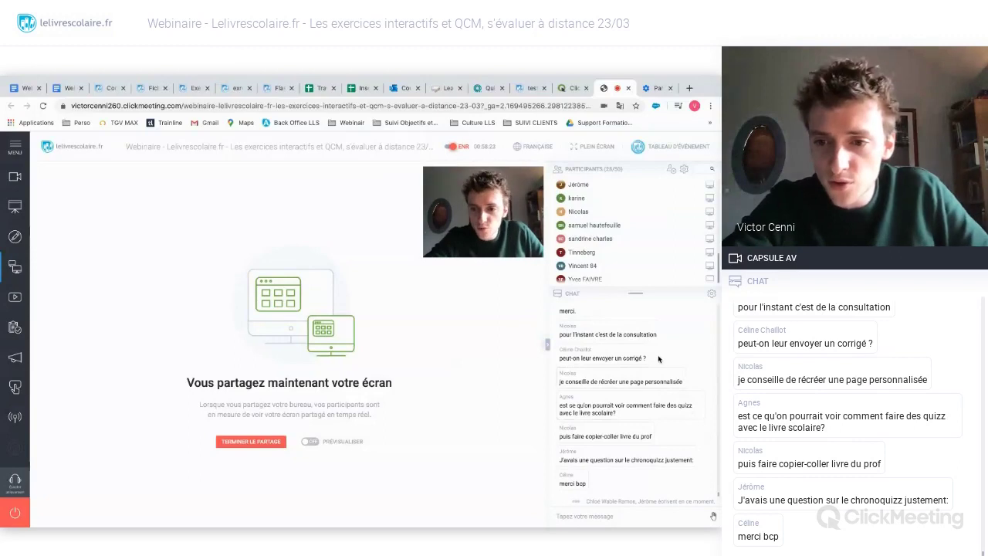
scroll(653, 354, "up", 3)
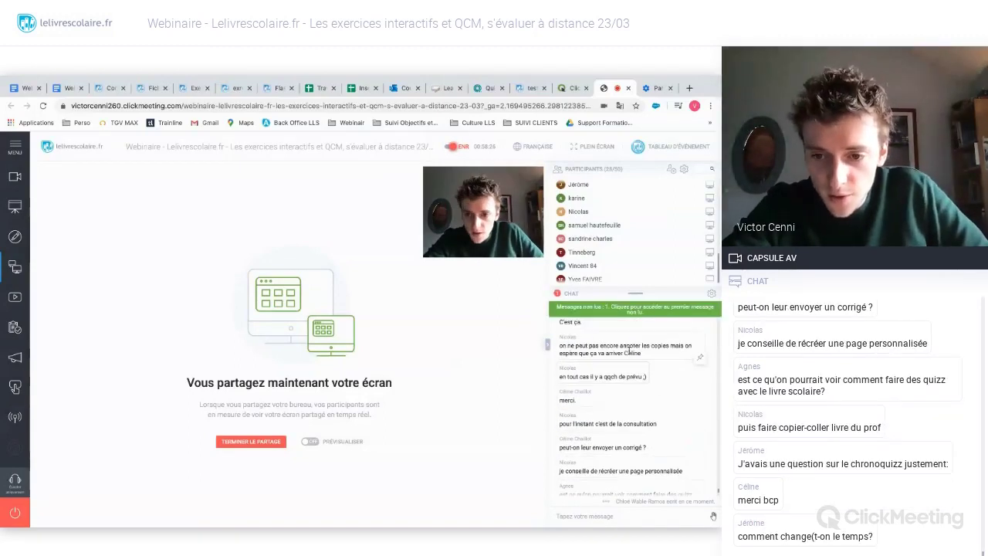
scroll(629, 349, "down", 5)
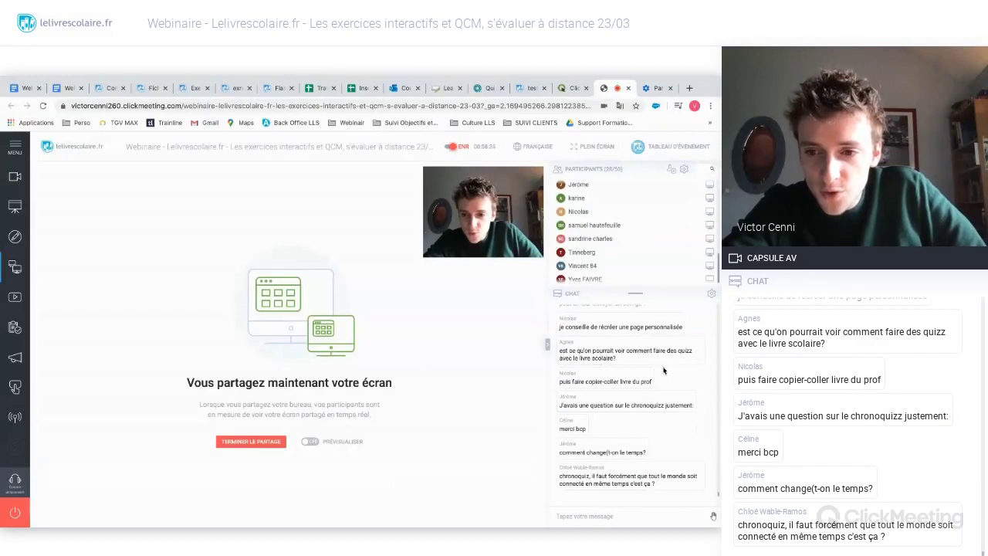
scroll(662, 370, "up", 3)
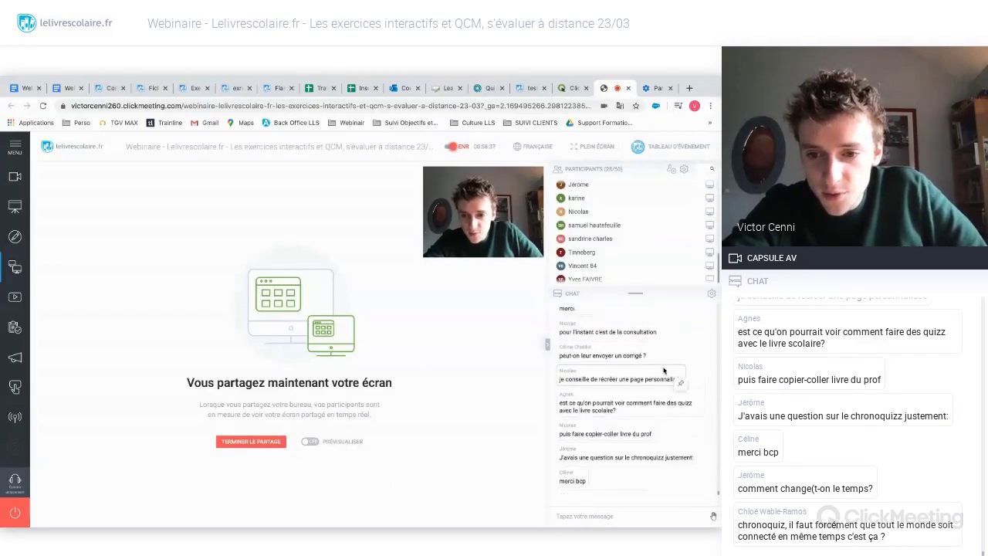
scroll(663, 370, "down", 2)
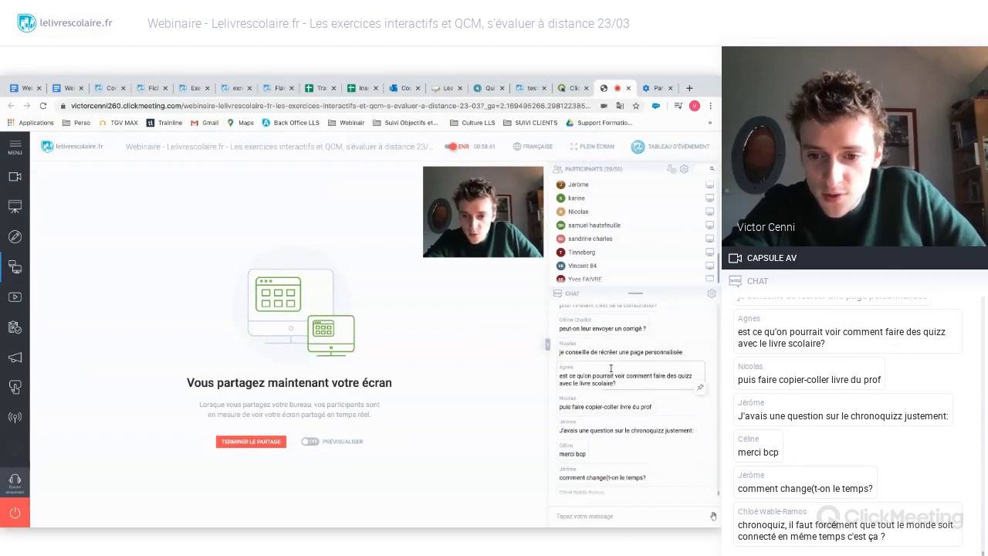
scroll(617, 386, "down", 2)
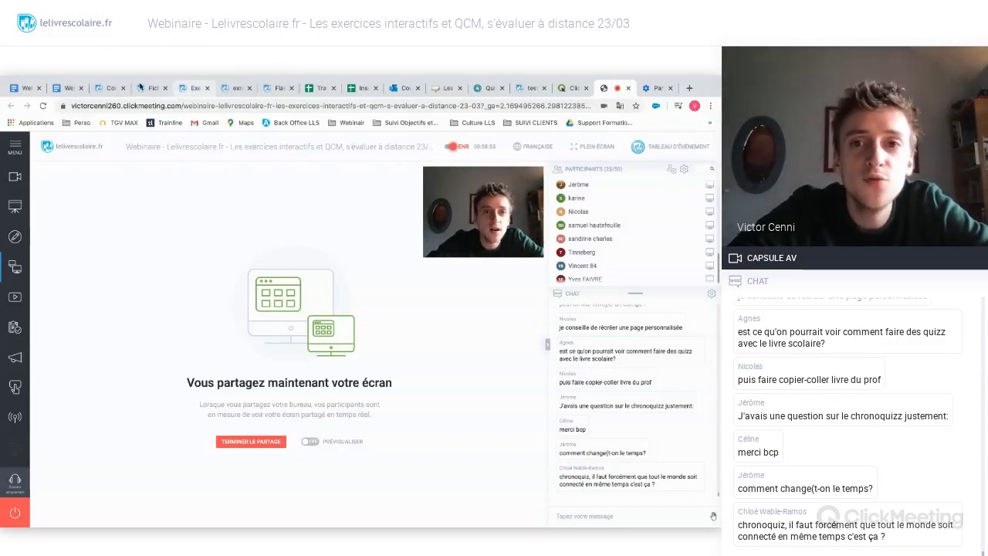
left_click(235, 90)
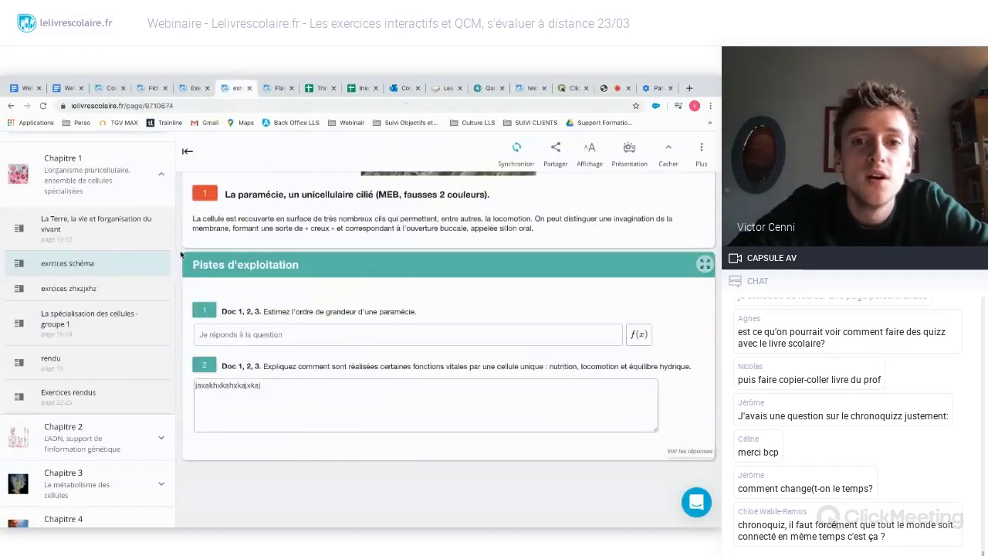
scroll(177, 251, "up", 5)
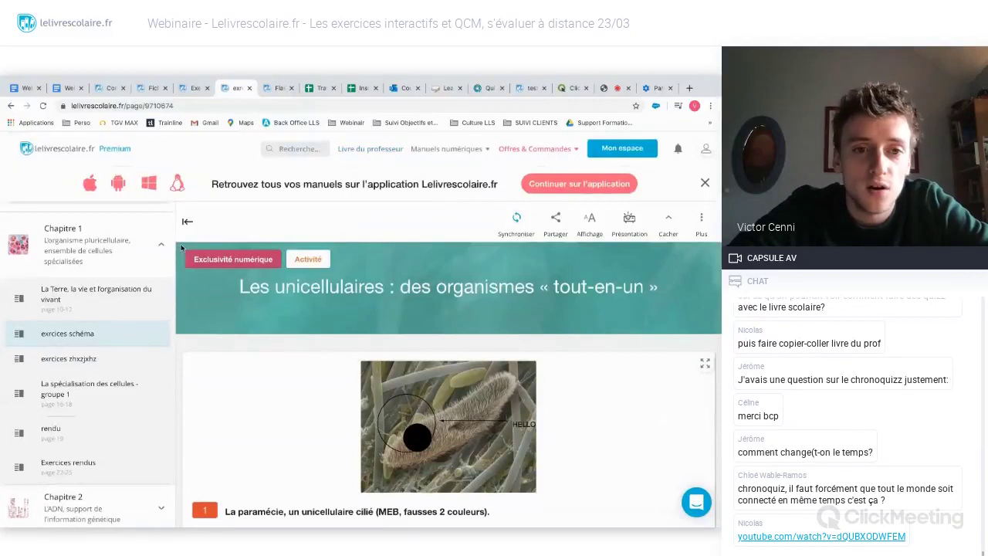
scroll(113, 263, "up", 3)
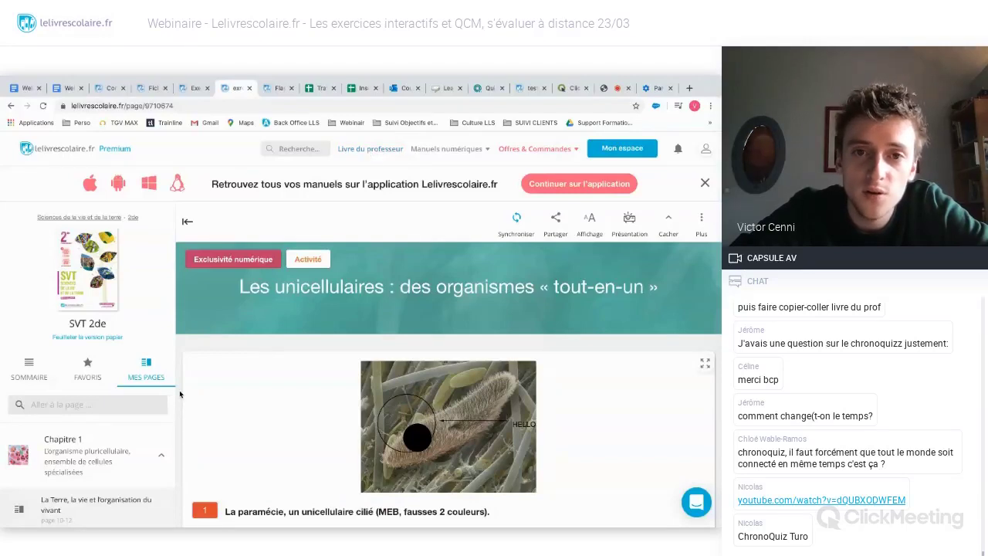
scroll(179, 390, "down", 1)
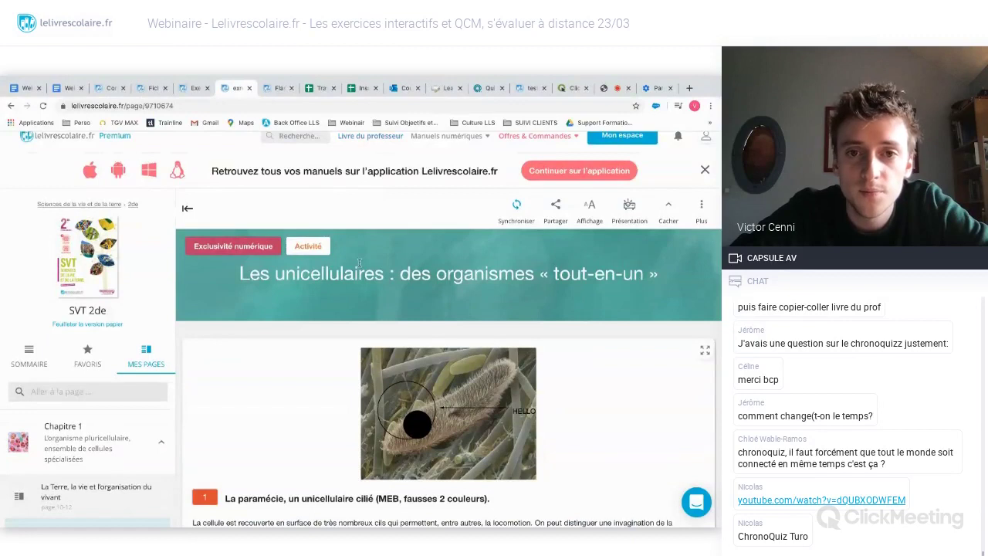
scroll(374, 156, "up", 1)
- Open the 'Livre du professeur' page and scroll down to Sciences de la vie et de la terre
left_click(374, 152)
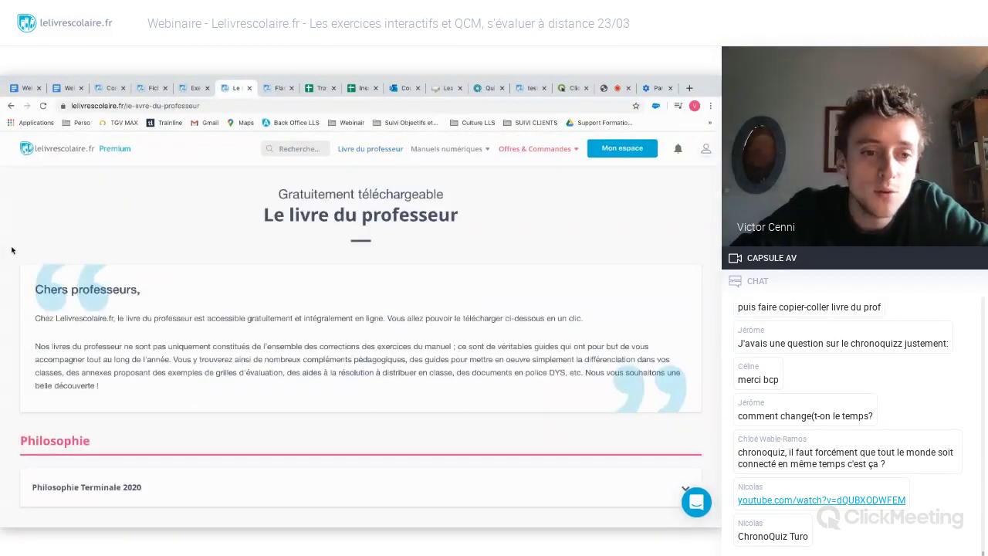
scroll(6, 245, "down", 3)
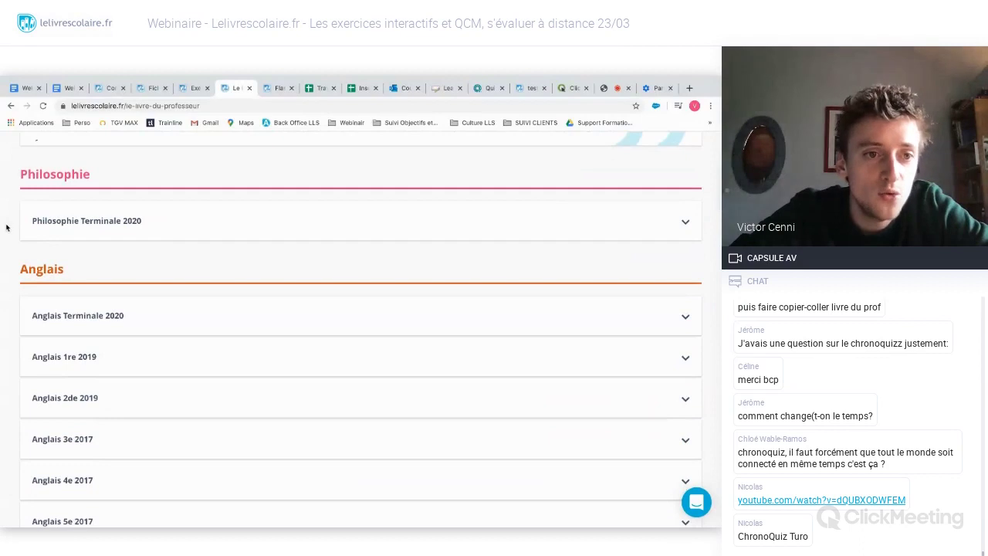
scroll(8, 231, "down", 1)
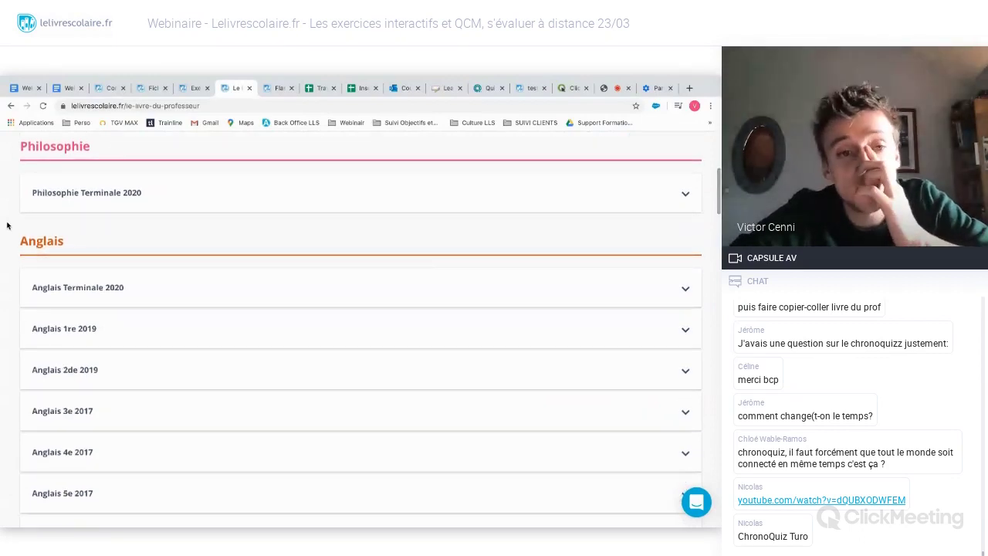
scroll(7, 225, "down", 1)
scroll(7, 225, "down", 1)
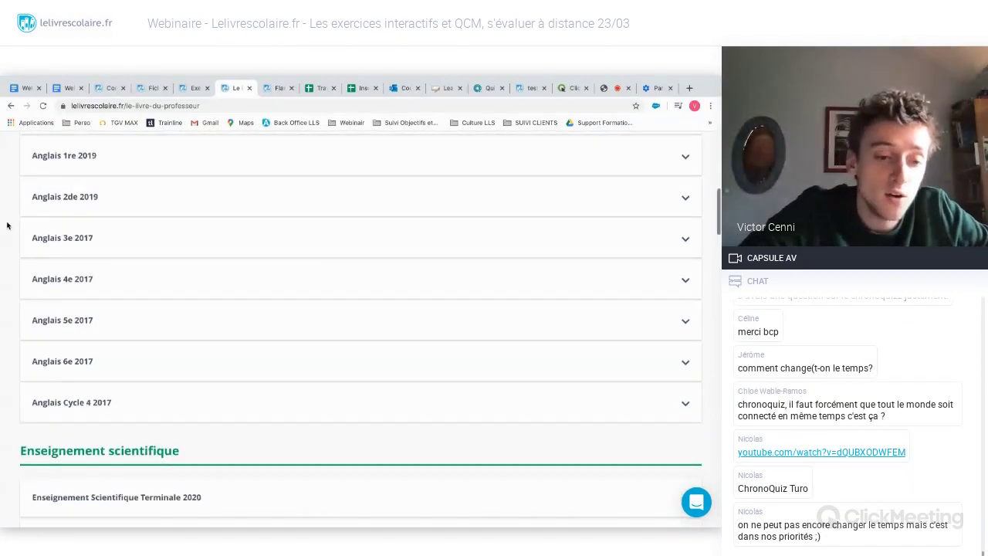
scroll(7, 225, "down", 4)
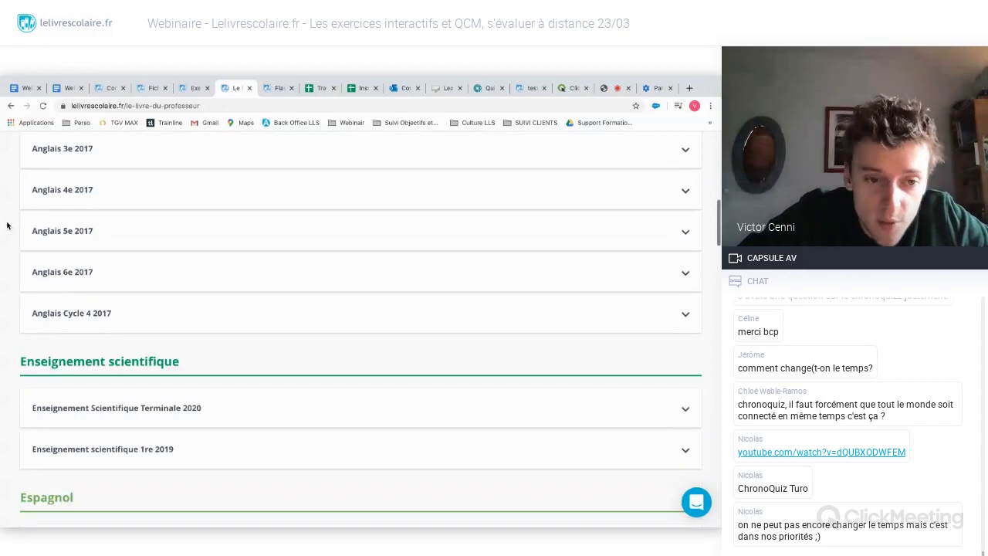
scroll(7, 225, "down", 10)
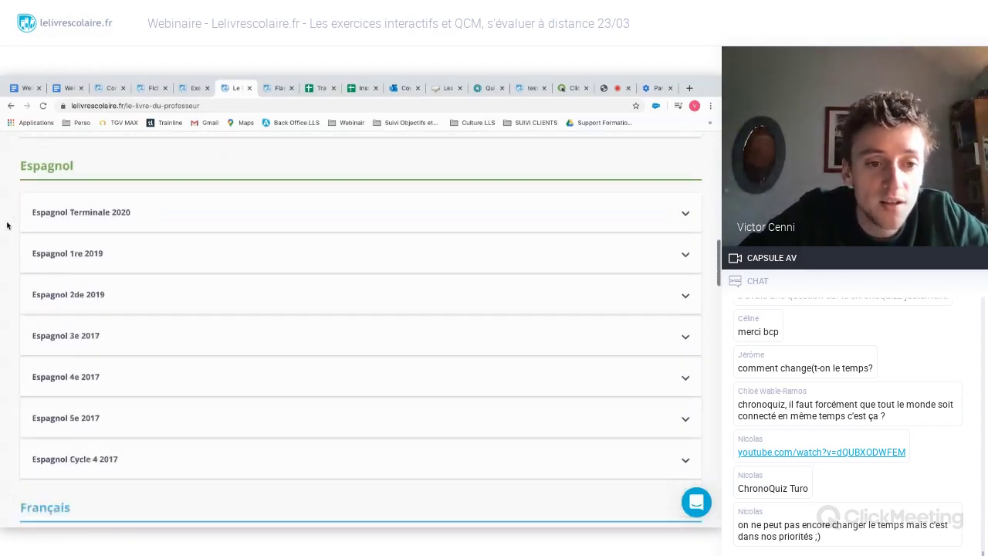
scroll(6, 225, "down", 3)
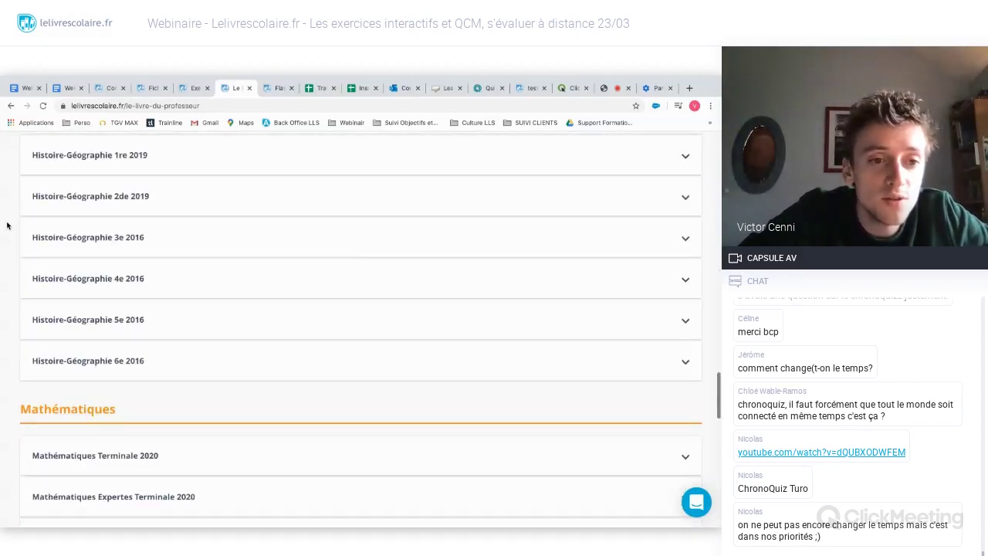
scroll(7, 224, "down", 9)
scroll(7, 225, "up", 1)
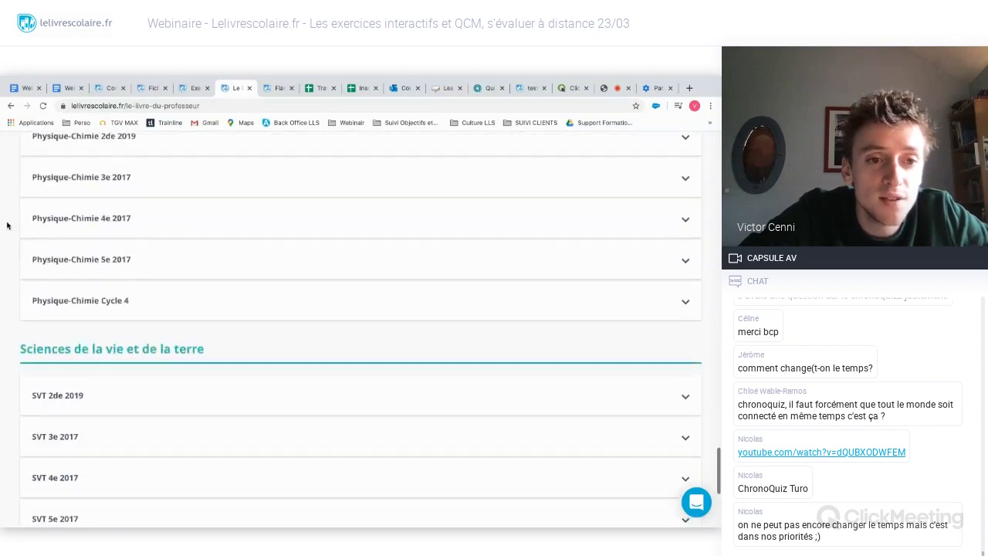
- Expand the SVT 2de 2019 entry to list its chapter downloads
left_click(609, 294)
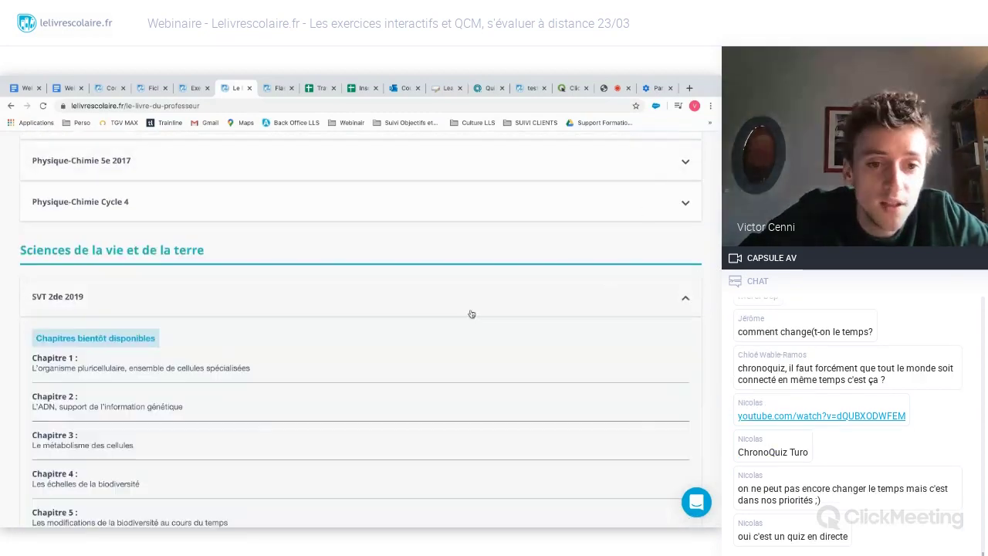
scroll(472, 308, "down", 1)
scroll(472, 308, "down", 1)
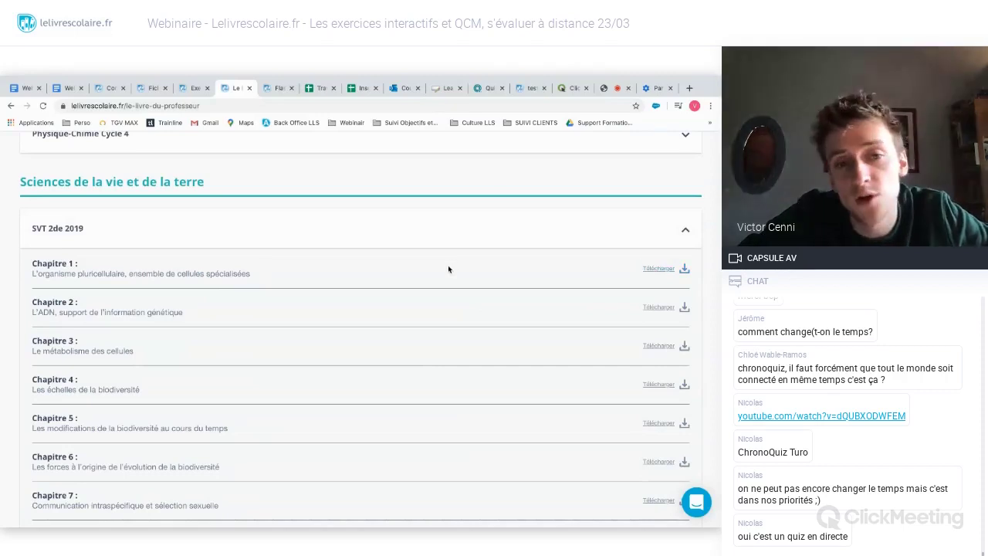
scroll(447, 268, "down", 1)
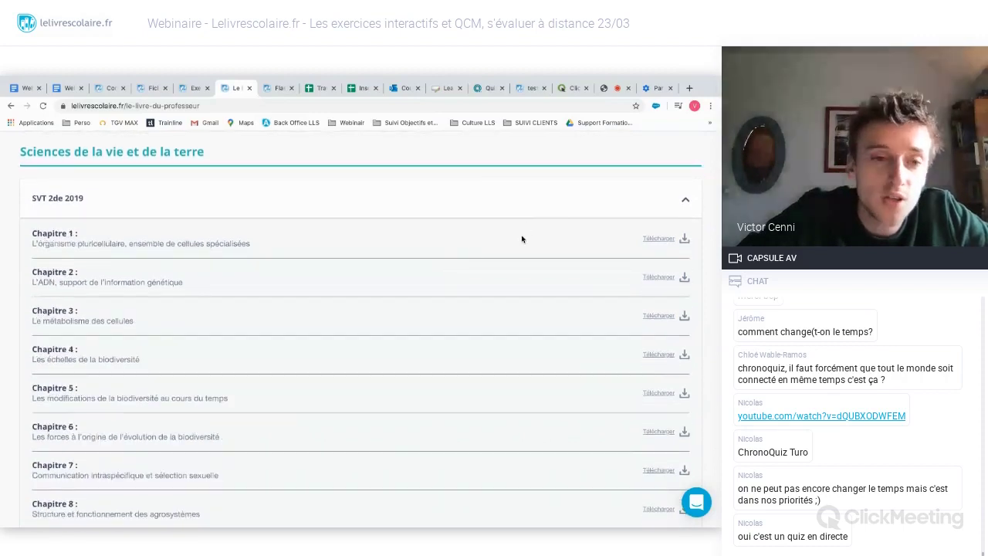
scroll(521, 239, "down", 4)
scroll(522, 239, "up", 3)
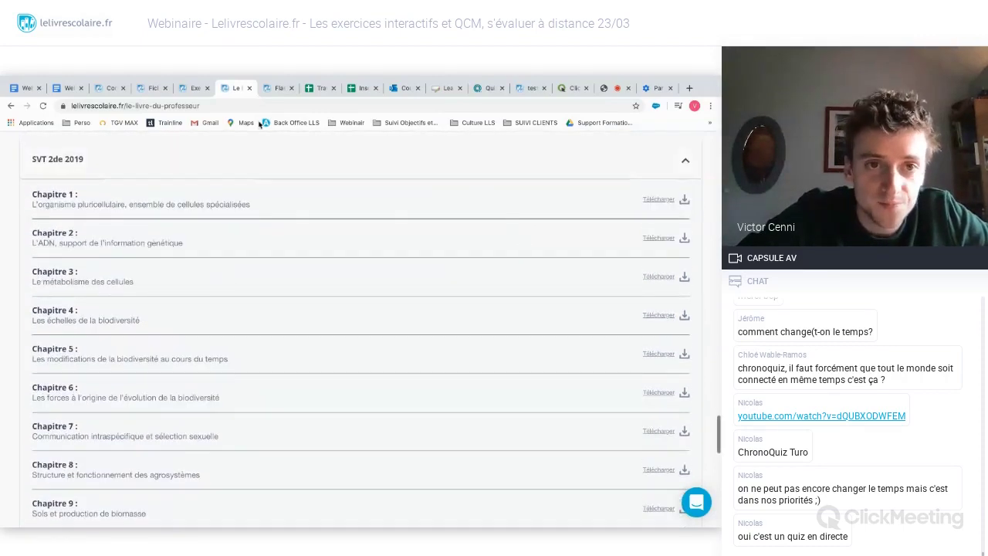
scroll(329, 236, "up", 1)
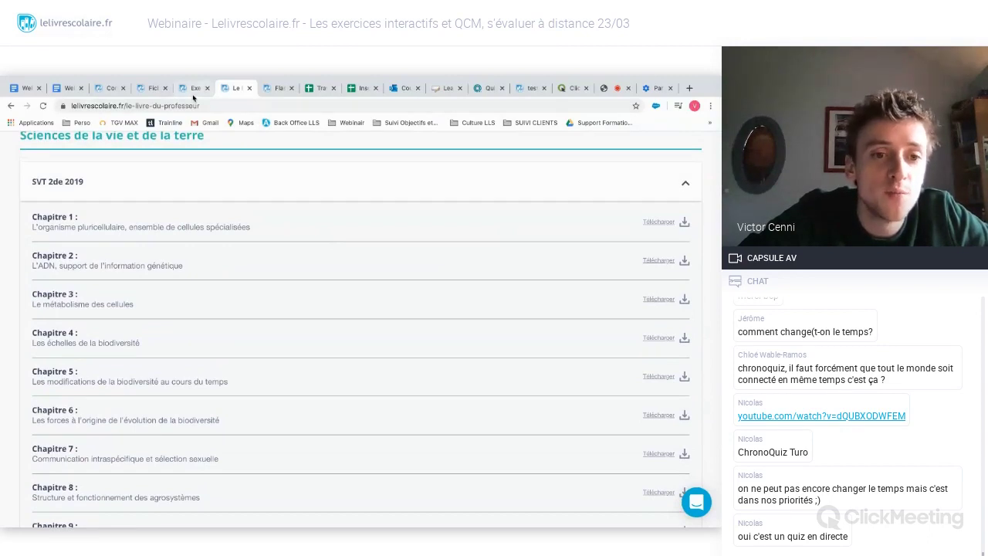
- Return to the Exercices page, list the personalised pages and open 'La Terre, la vie et l'organisation du vivant'
left_click(193, 91)
left_click(144, 370)
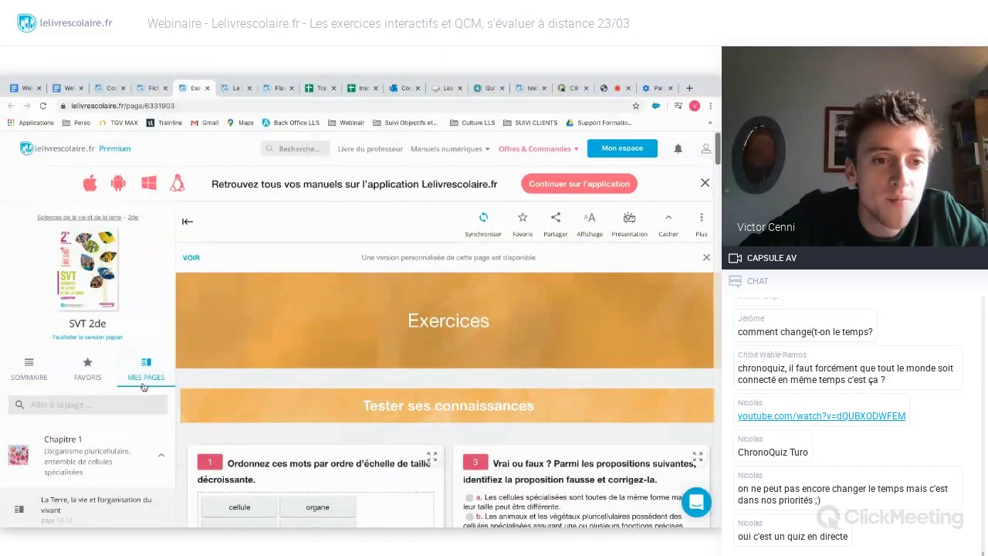
scroll(143, 386, "down", 2)
left_click(96, 332)
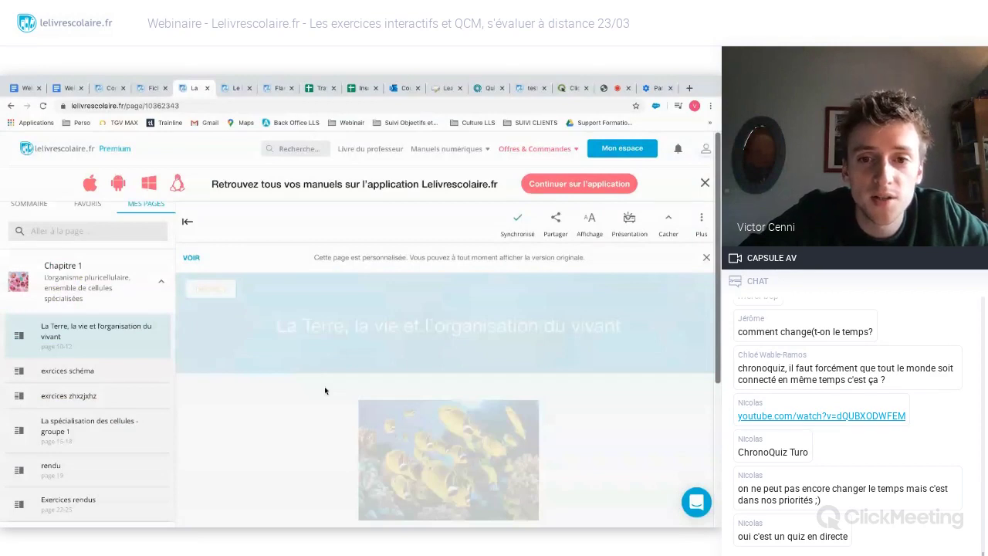
scroll(325, 390, "down", 1)
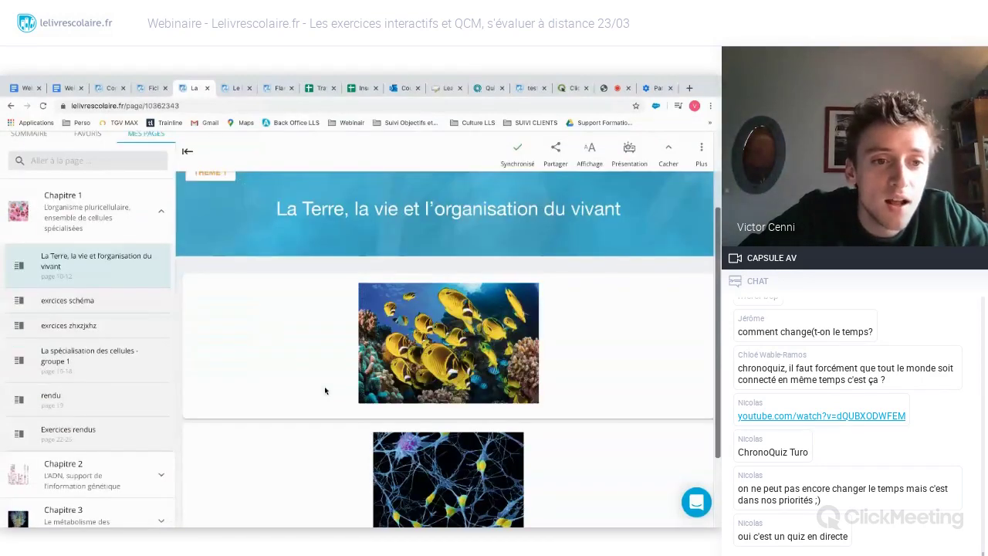
scroll(325, 390, "down", 2)
scroll(325, 390, "up", 3)
- Open 'exrcices schéma', then 'exrcices zhxzjxhz', and scroll to its Pistes d'exploitation answers
left_click(123, 372)
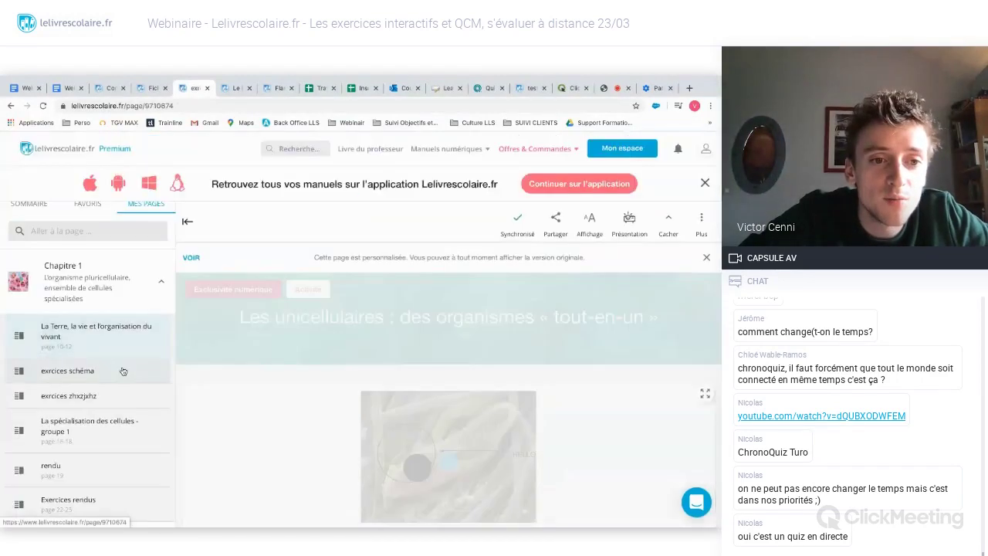
scroll(351, 376, "down", 4)
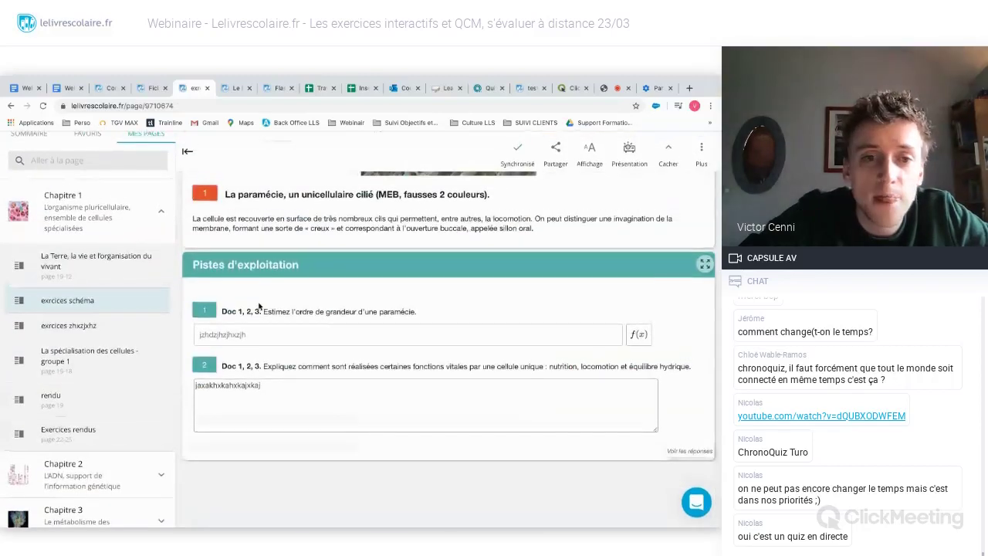
left_click(108, 326)
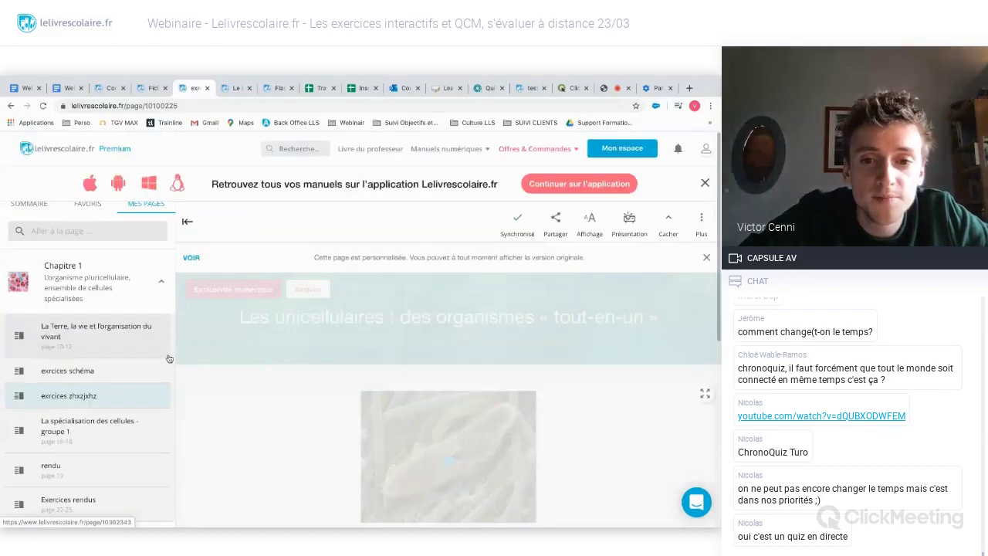
scroll(185, 362, "down", 5)
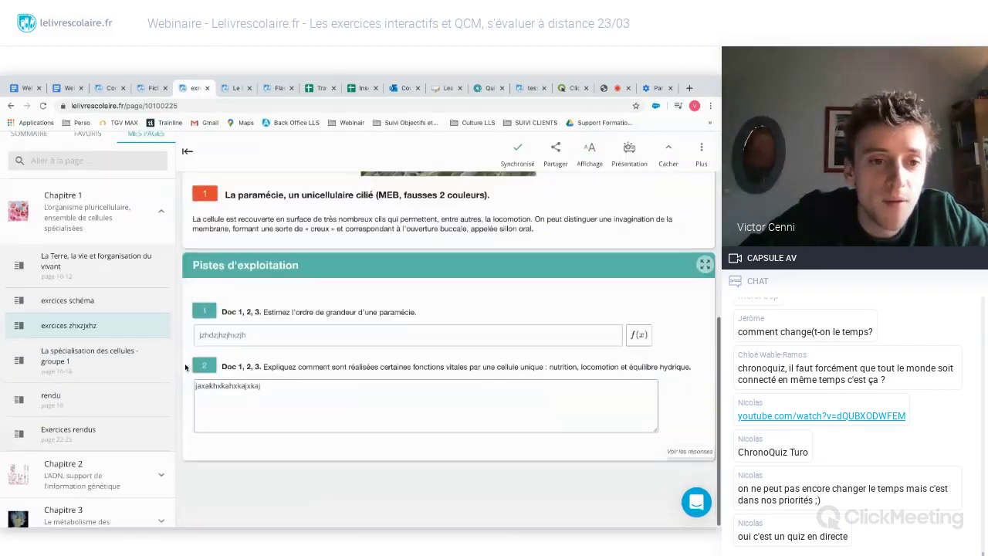
- Open the 'rendu' page on extracellular matrices and scroll through its questions and answer boxes
left_click(104, 409)
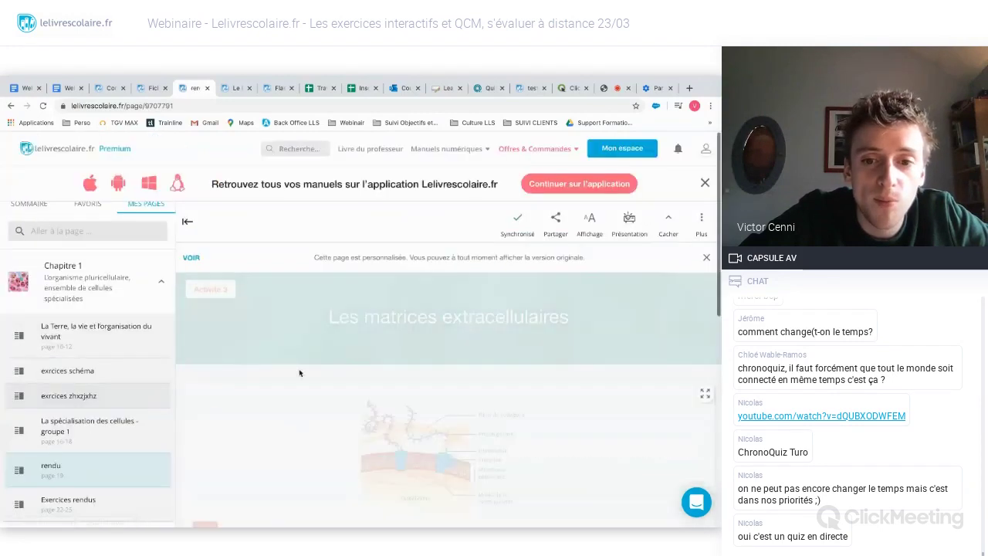
scroll(300, 373, "down", 5)
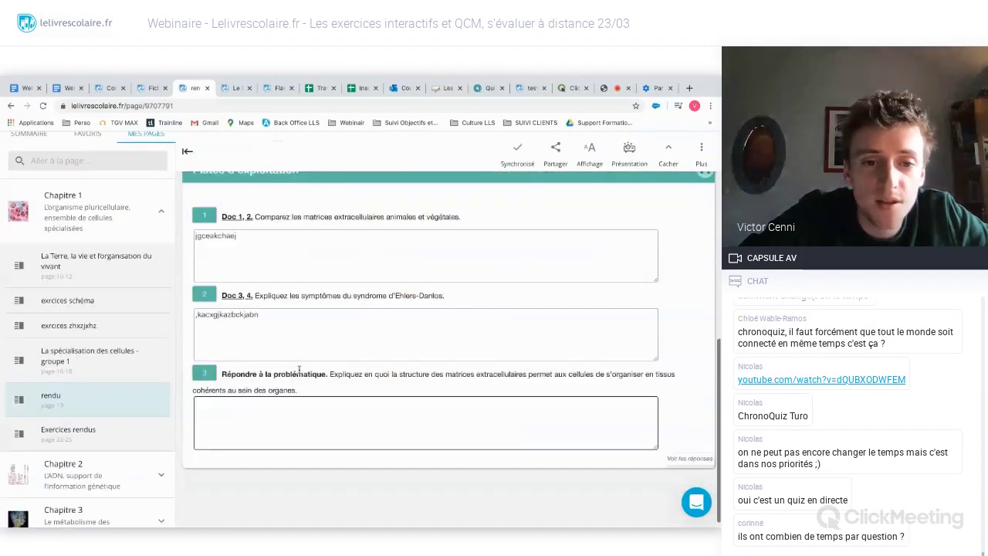
scroll(300, 373, "up", 3)
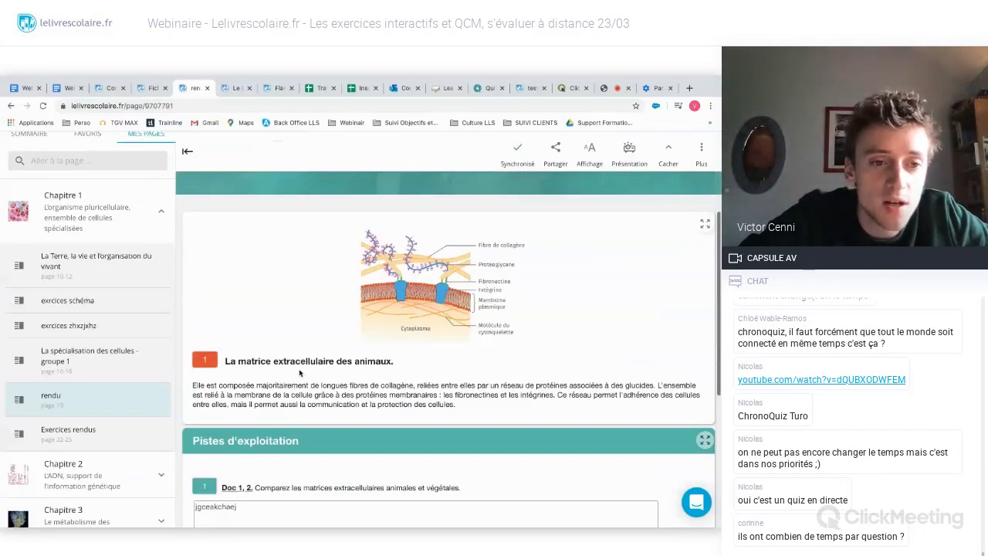
left_click(72, 399)
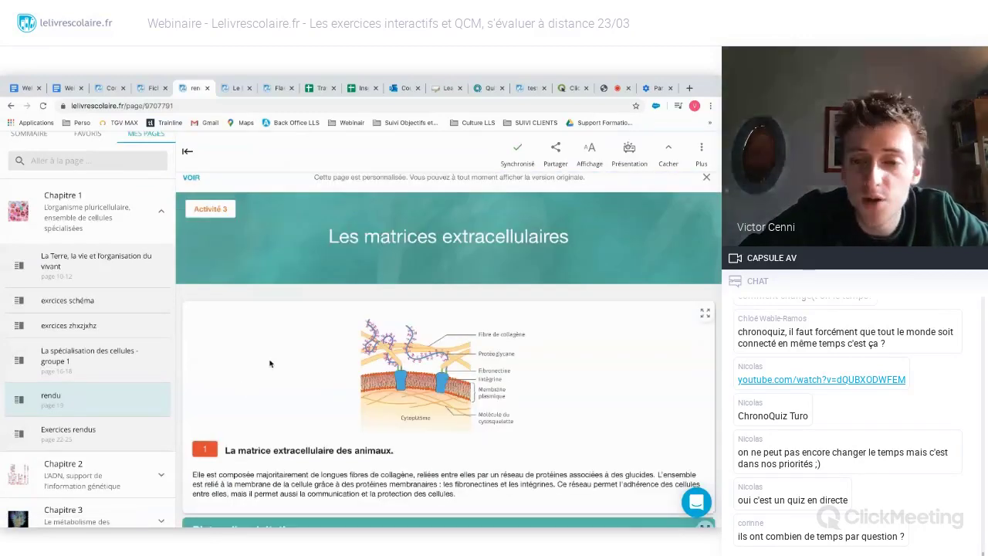
scroll(269, 362, "down", 3)
scroll(270, 362, "down", 3)
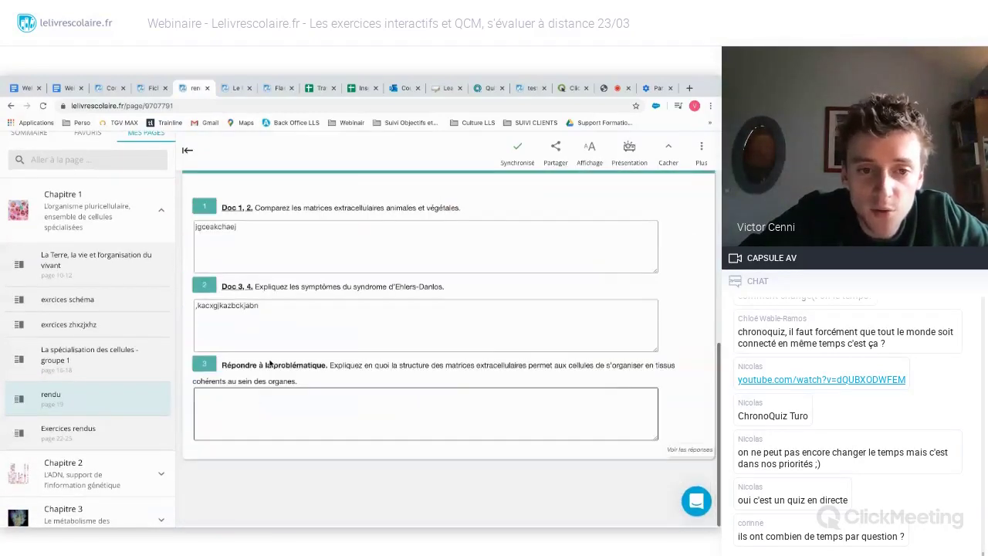
scroll(184, 345, "up", 2)
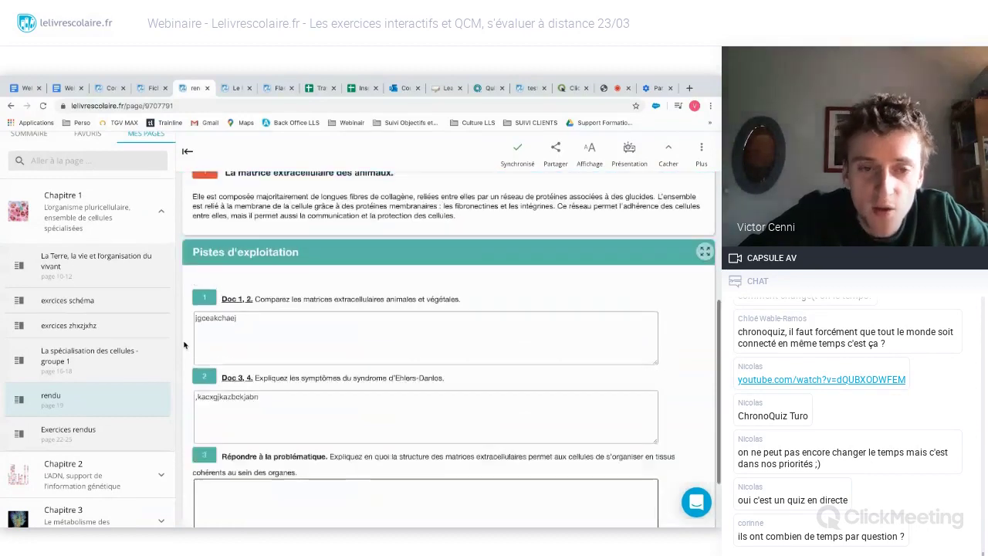
scroll(184, 345, "up", 3)
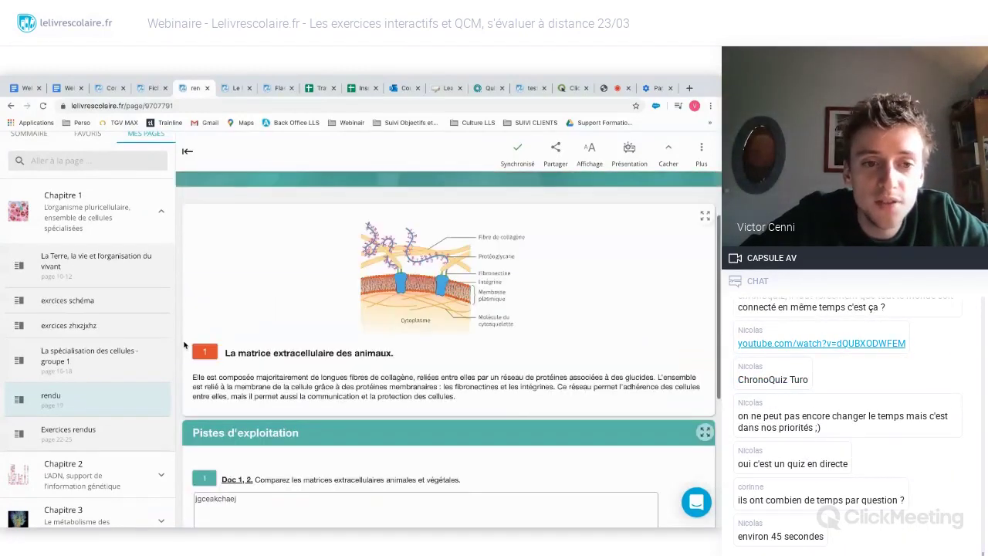
scroll(184, 345, "down", 2)
scroll(183, 345, "up", 3)
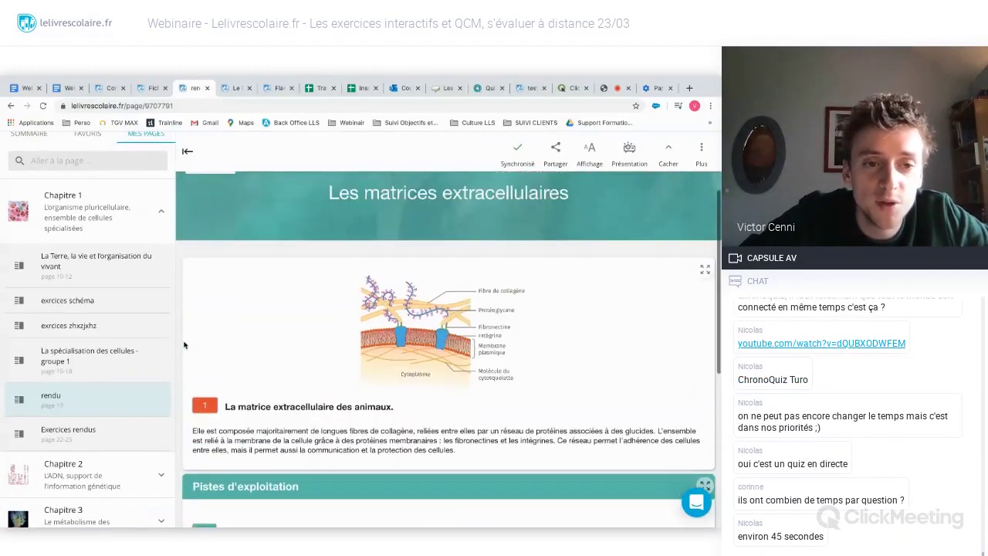
scroll(183, 345, "up", 2)
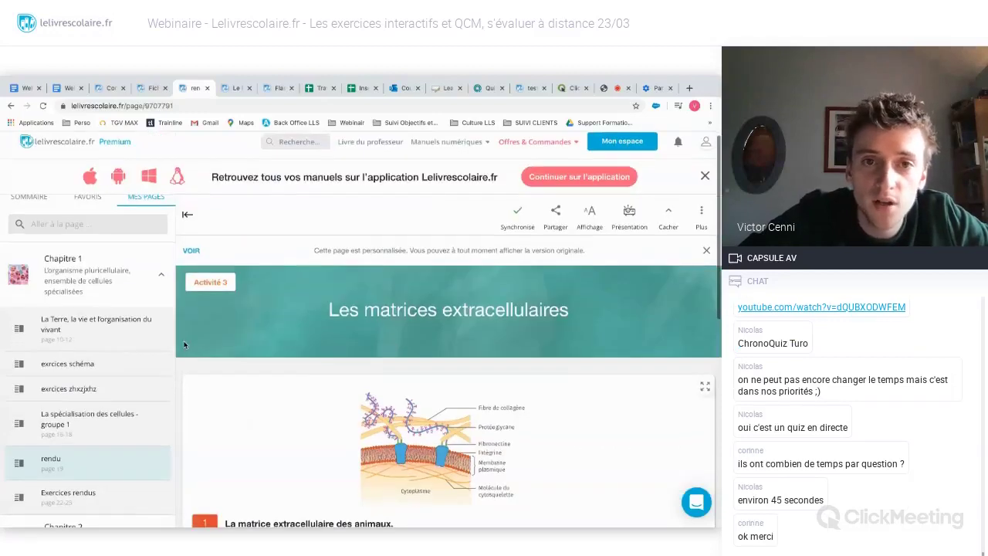
scroll(224, 231, "down", 4)
- Download the Chapitre 1 teacher's book as LDP.Chap1.SVT2.zip and open the archive
left_click(233, 87)
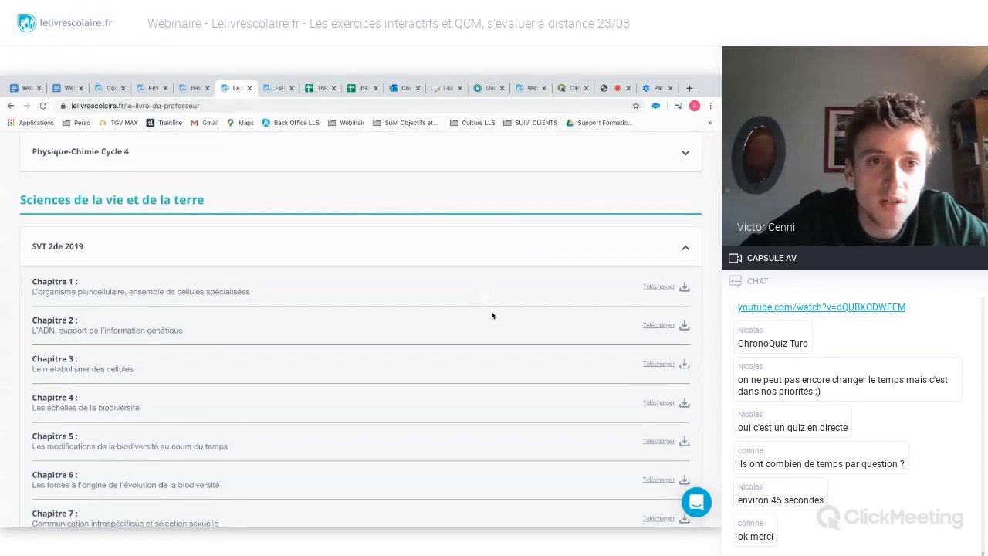
scroll(491, 313, "down", 3)
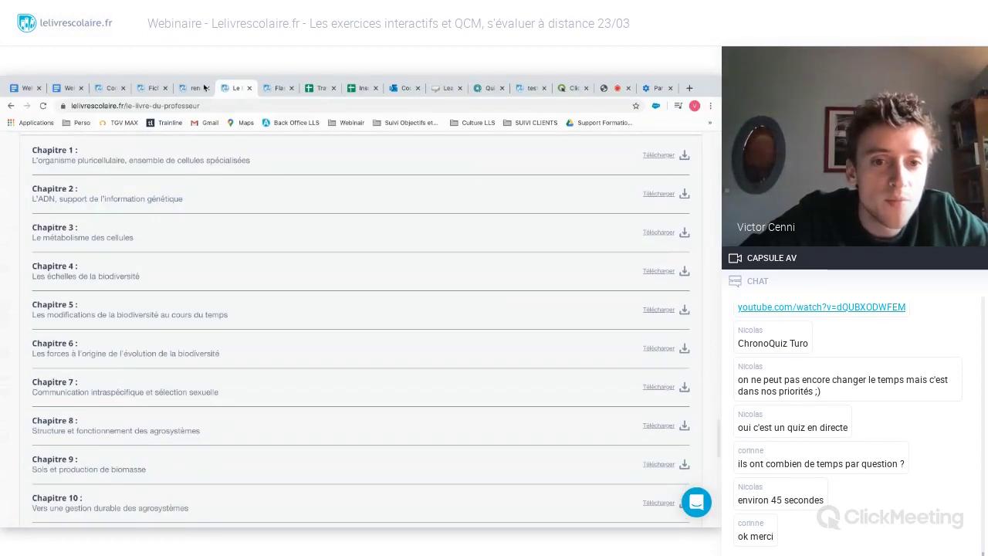
left_click(205, 87)
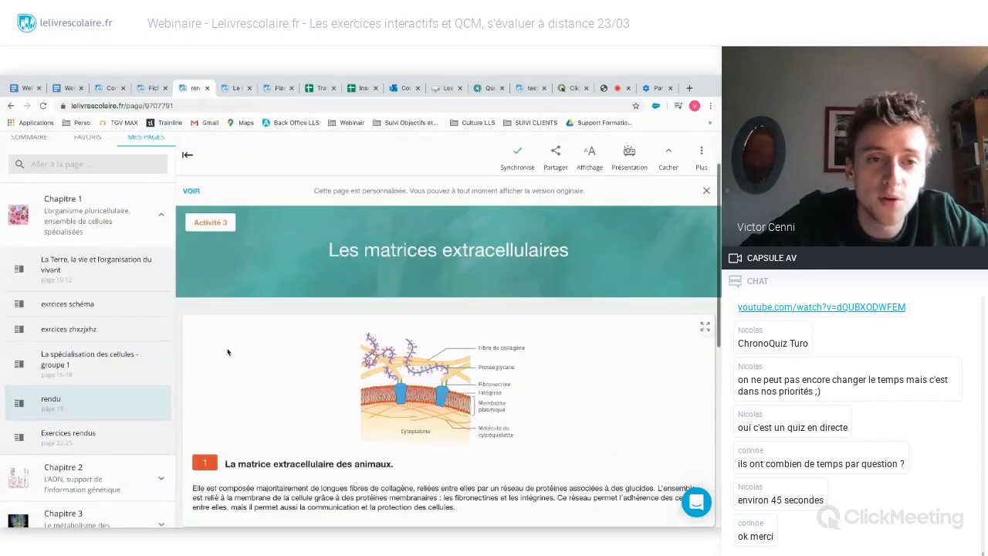
left_click(232, 86)
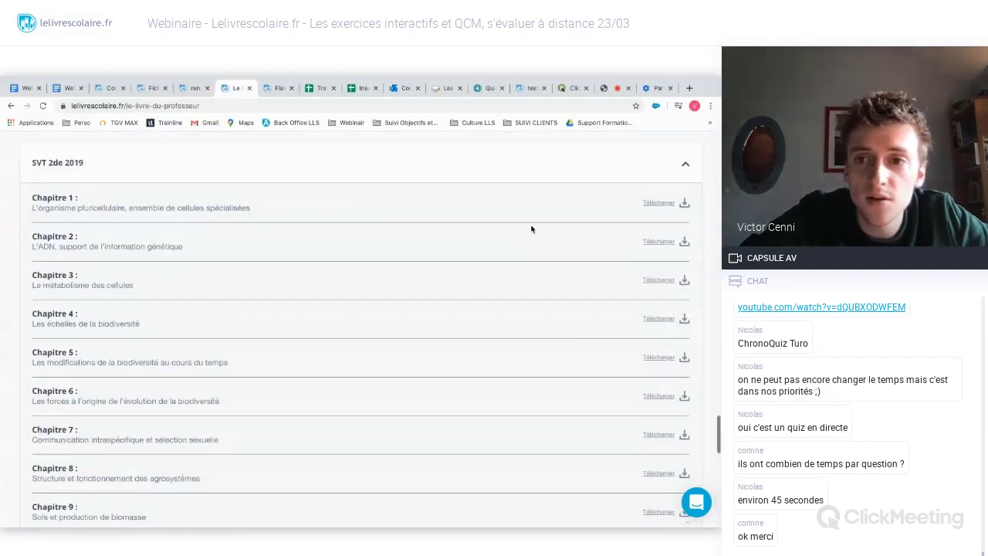
left_click(687, 205)
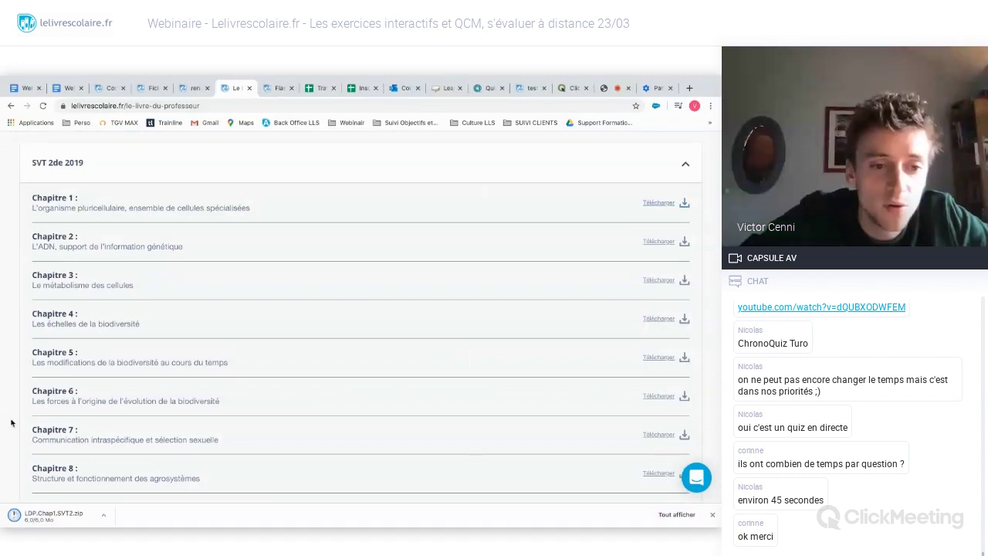
left_click(51, 518)
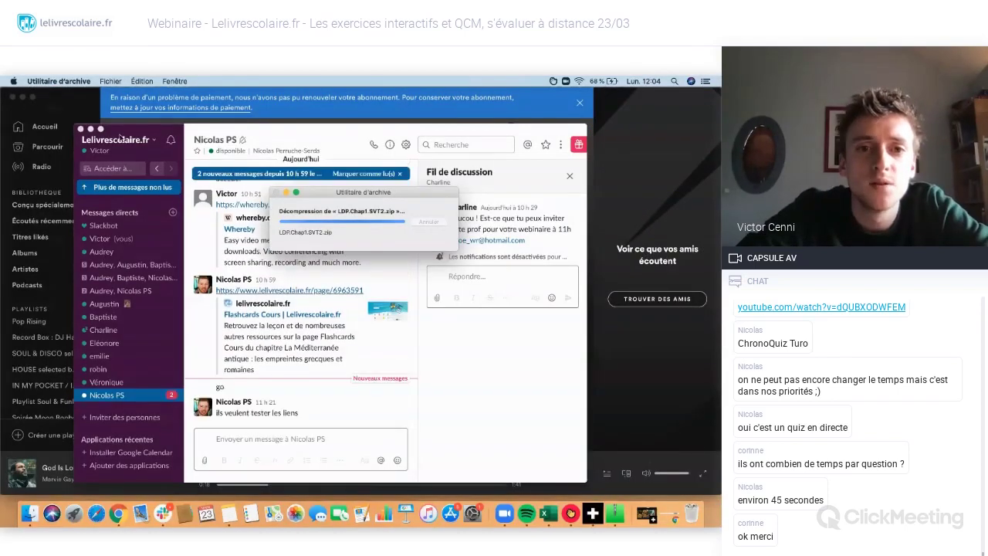
- Open the chapter 1 .odt file from the unzipped LDP.Chap1.SVT2 folder in Word
key("super+m")
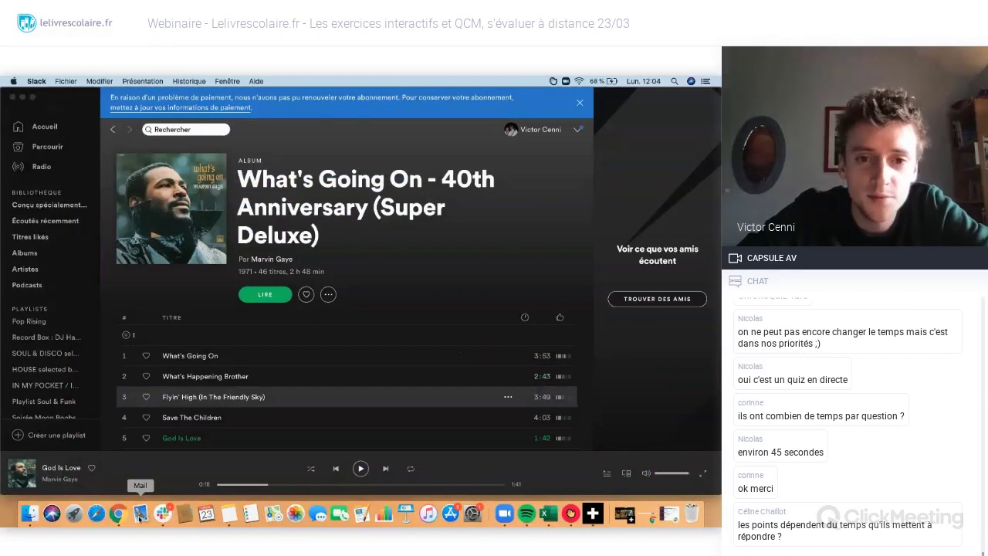
left_click(122, 515)
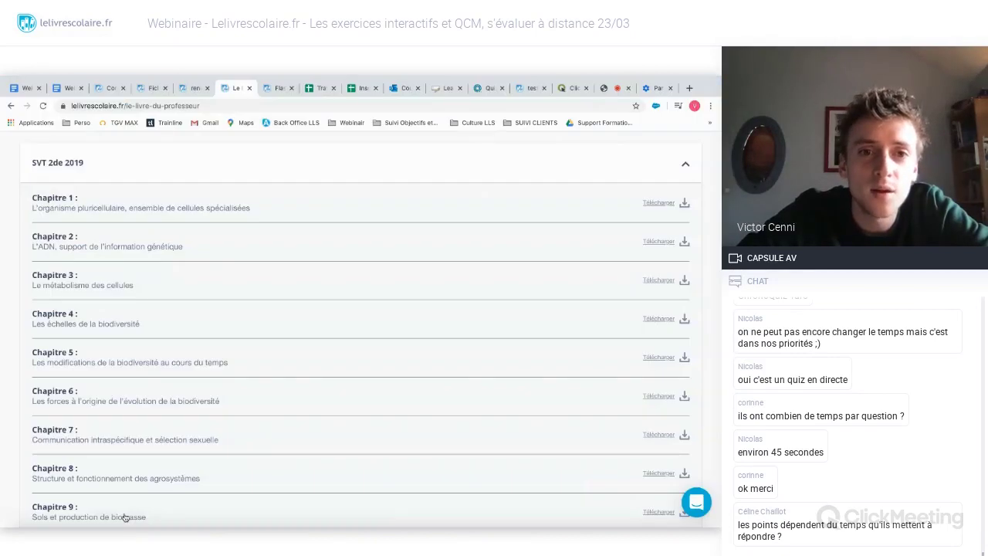
key("super+Tab")
left_click(220, 182)
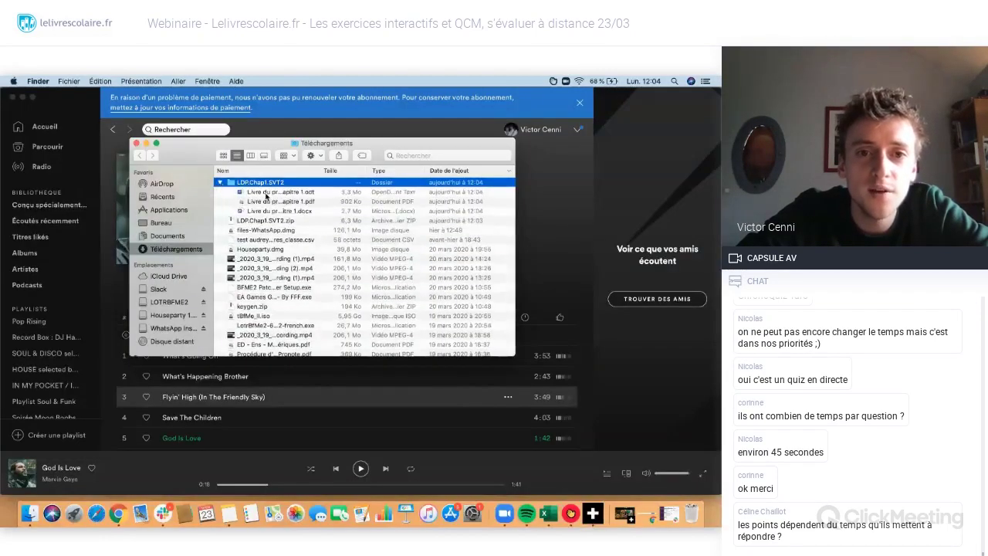
left_click(272, 191)
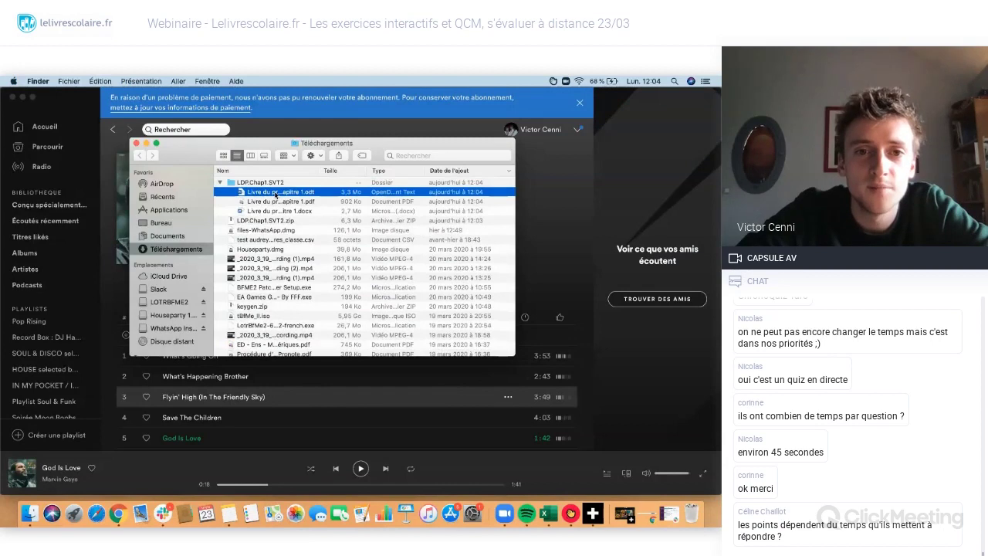
double_click(276, 192)
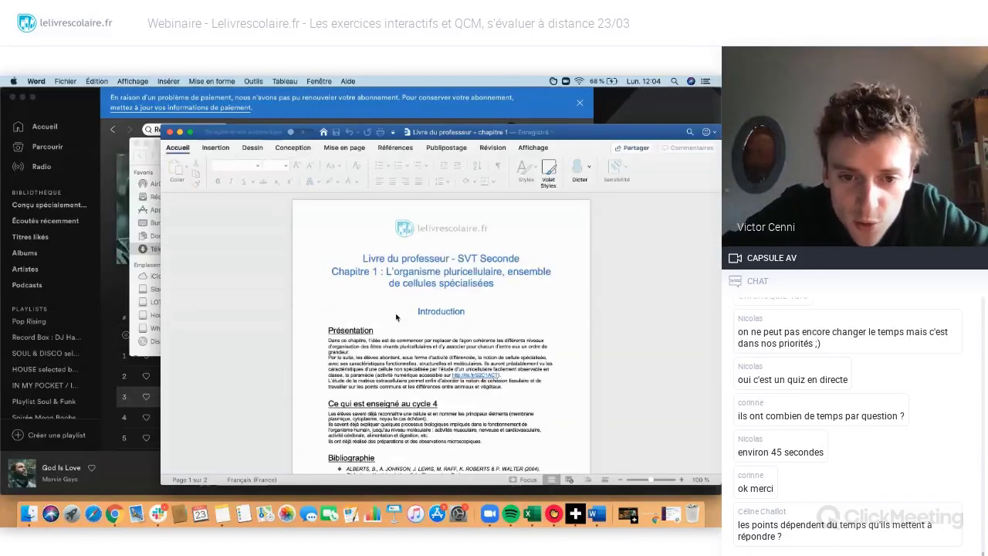
- Scroll through the opening pages of the chapter 1 teacher's book, briefly checking the browser
scroll(395, 315, "down", 2)
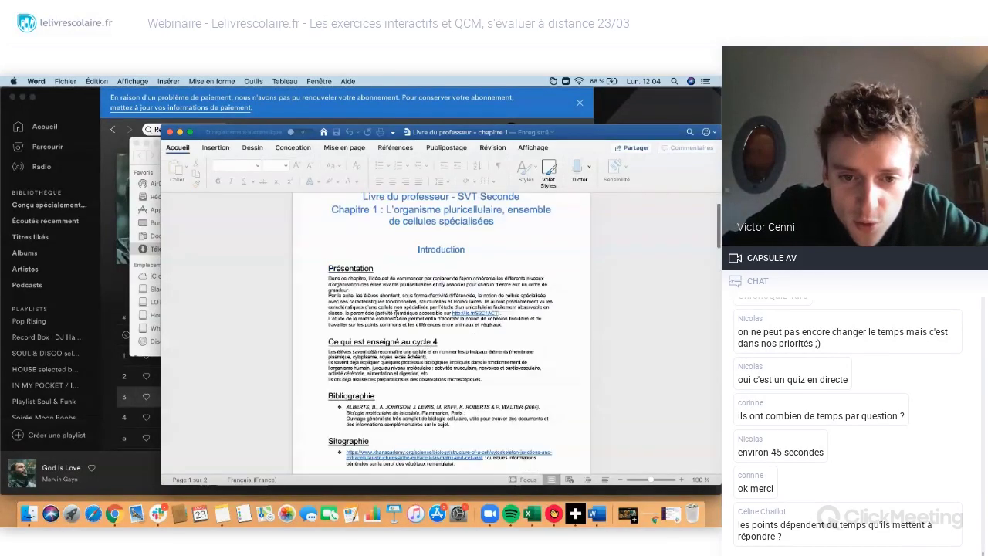
scroll(396, 313, "down", 15)
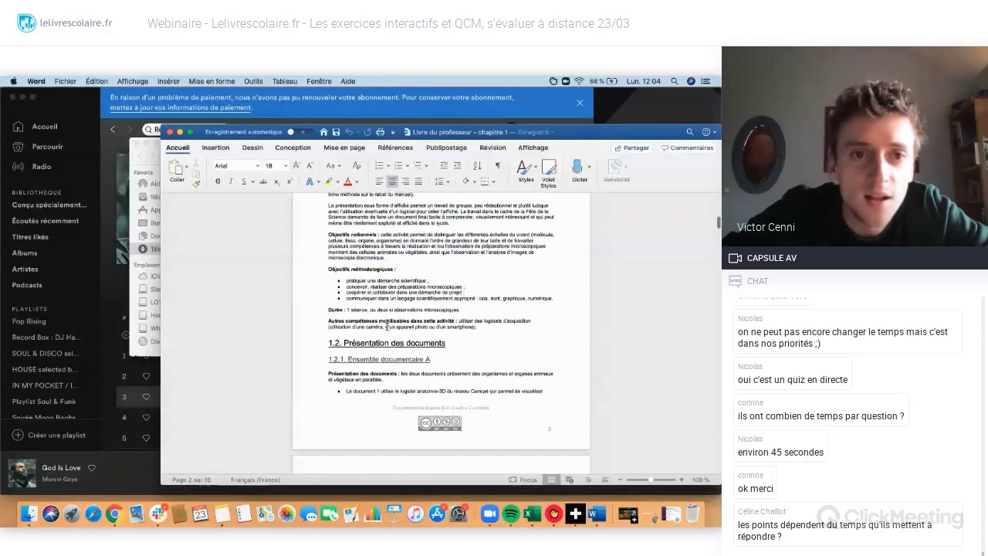
key("super+Tab")
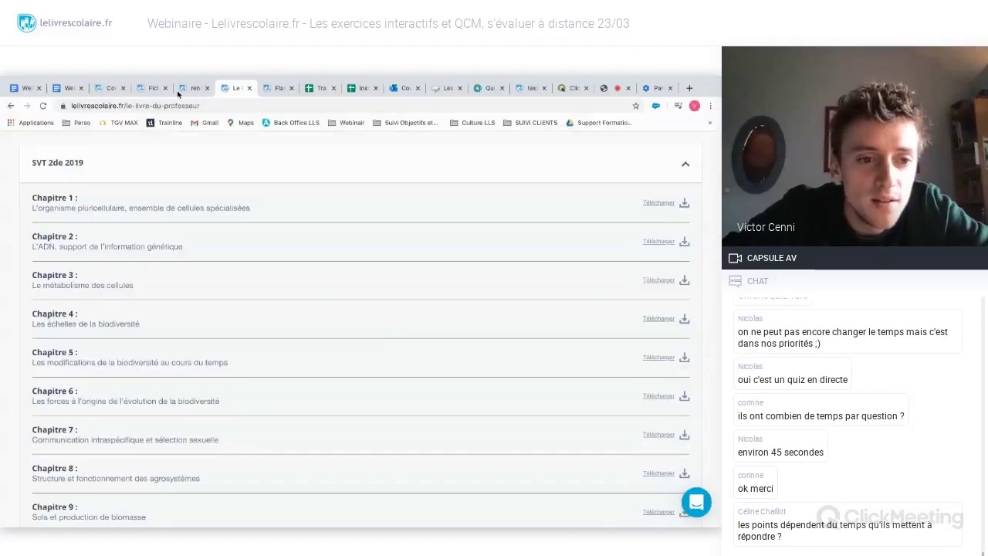
key("super+Tab")
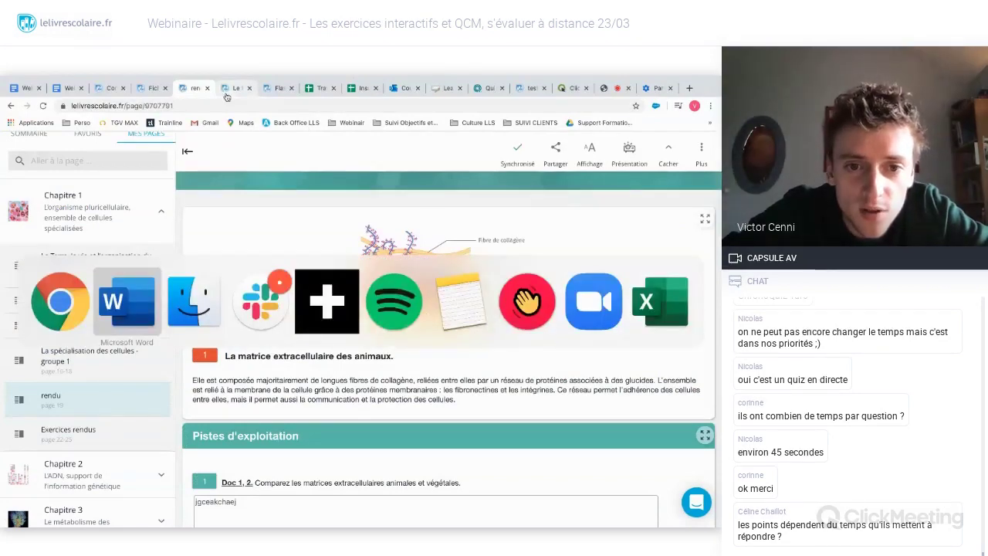
scroll(349, 307, "down", 3)
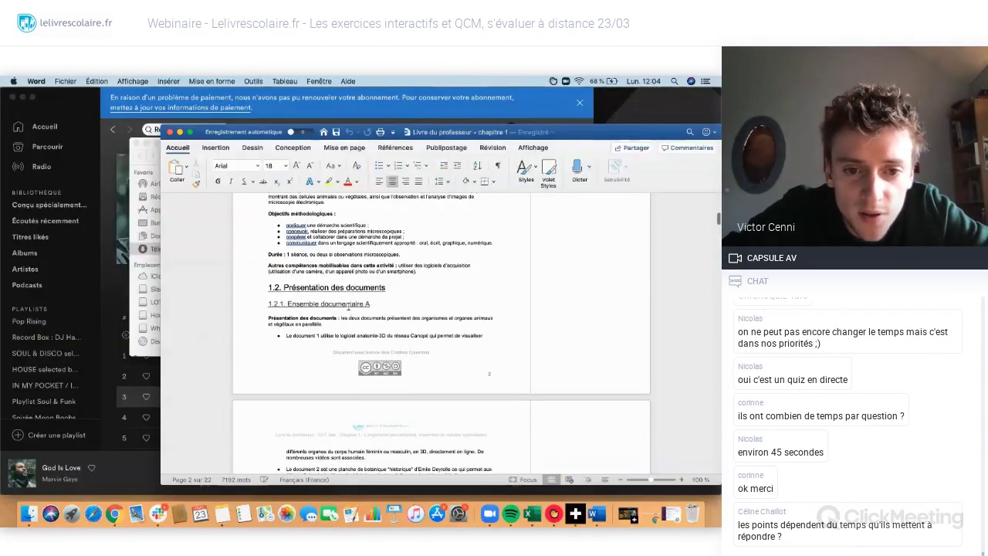
scroll(349, 308, "down", 10)
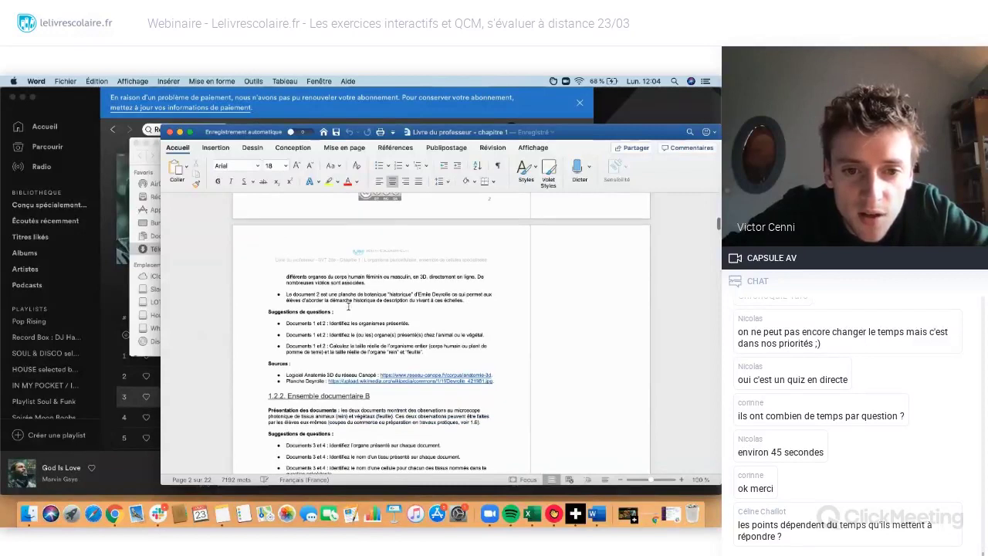
scroll(349, 307, "down", 4)
scroll(349, 307, "down", 15)
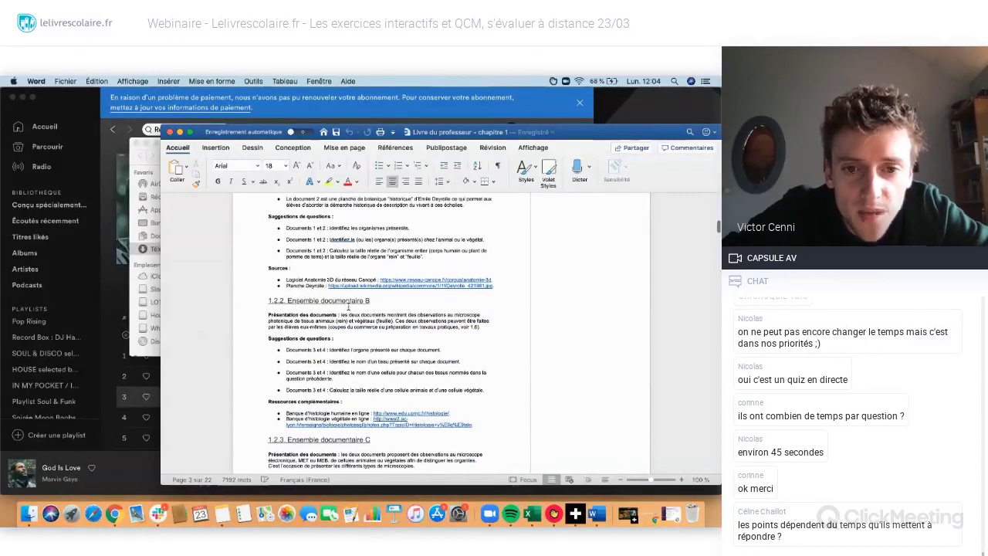
scroll(349, 309, "down", 6)
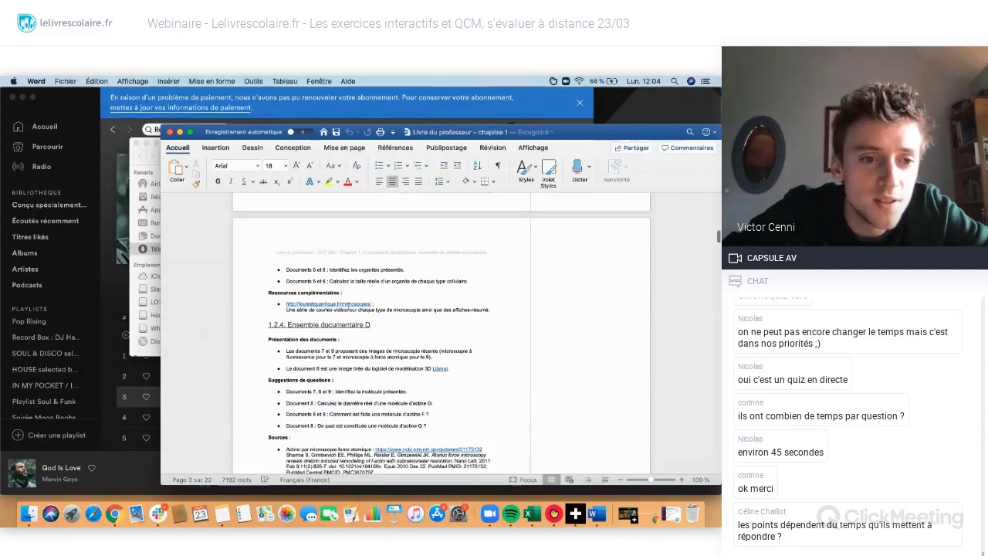
- Page through the activity sections down to section 1.6 on experimental protocols
key("super+Tab")
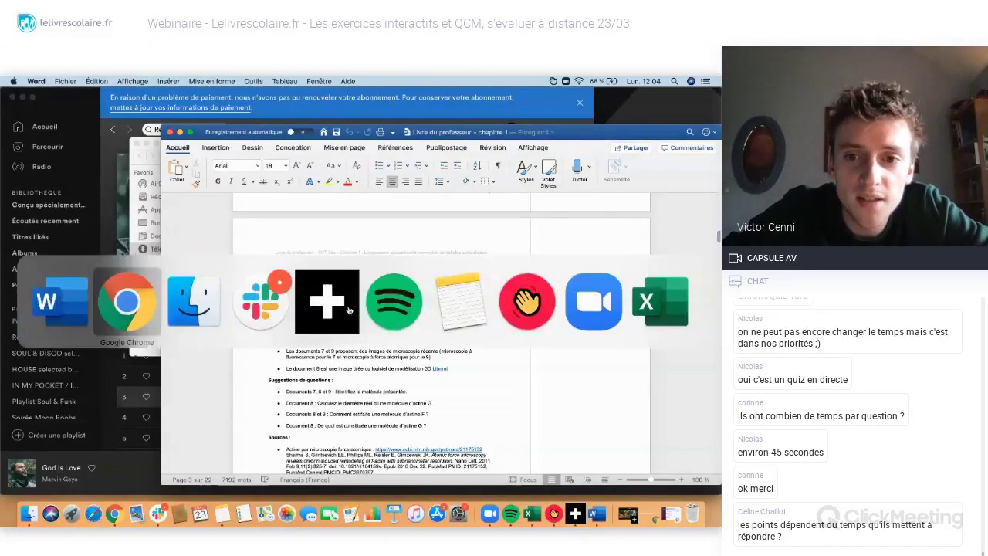
scroll(299, 387, "down", 2)
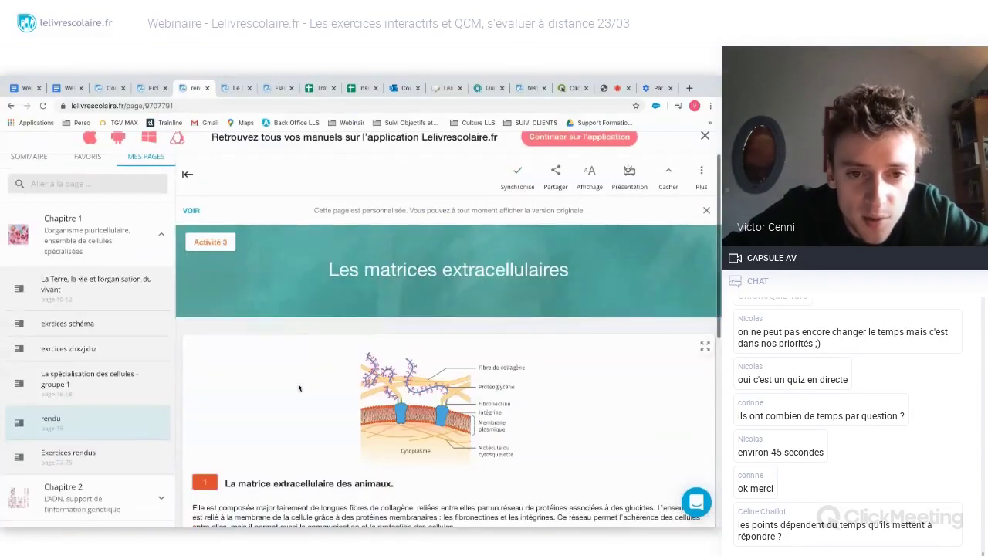
key("super+Tab")
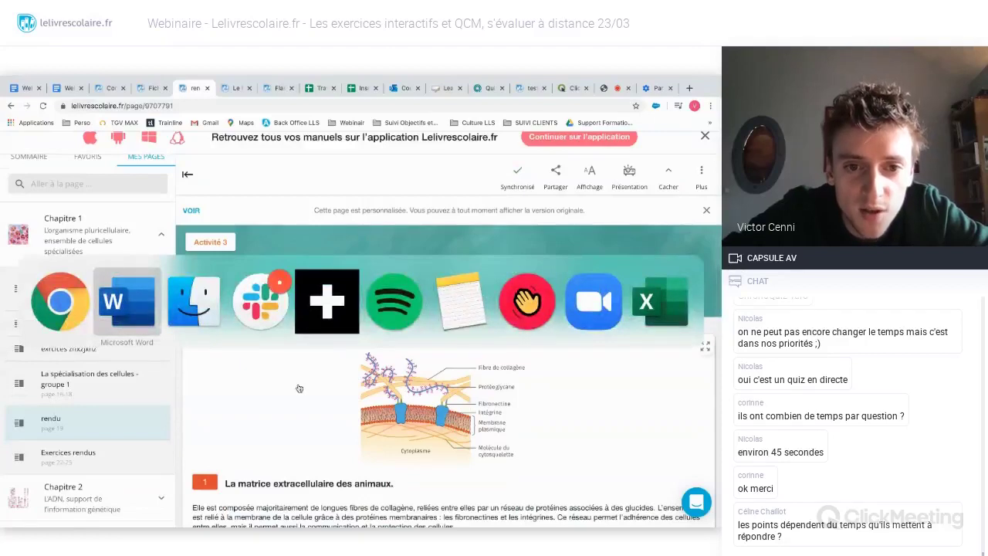
scroll(348, 330, "down", 4)
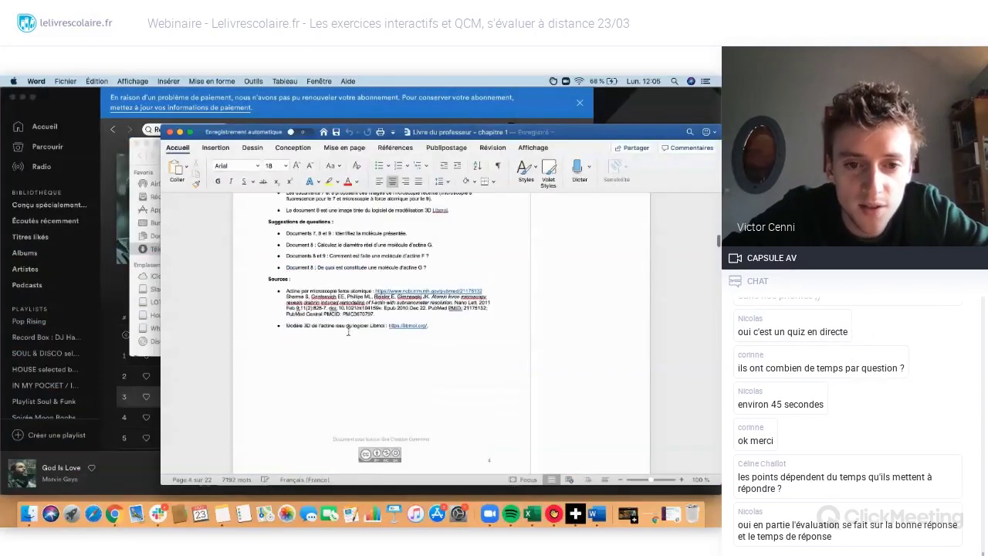
scroll(348, 331, "down", 10)
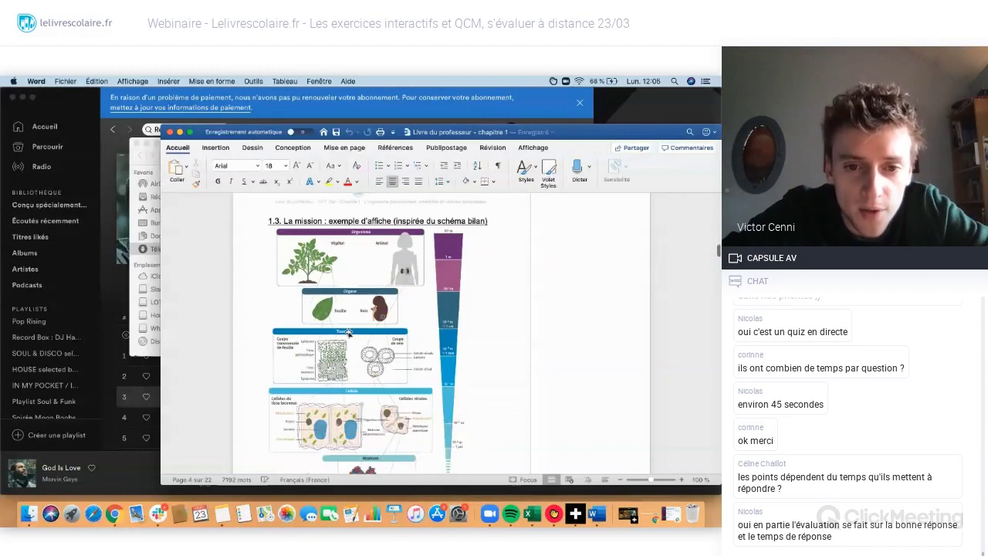
scroll(348, 331, "down", 6)
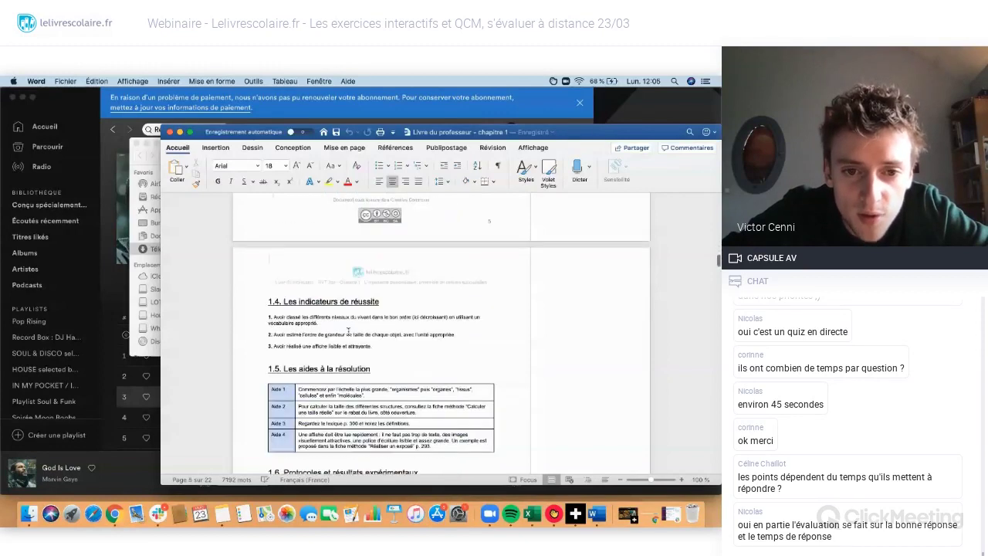
scroll(348, 331, "down", 8)
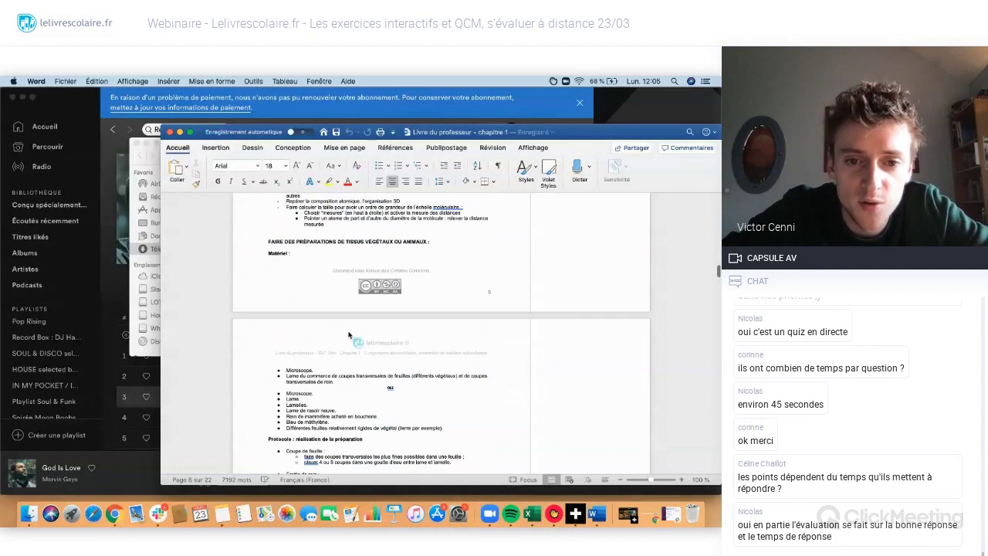
scroll(349, 335, "down", 8)
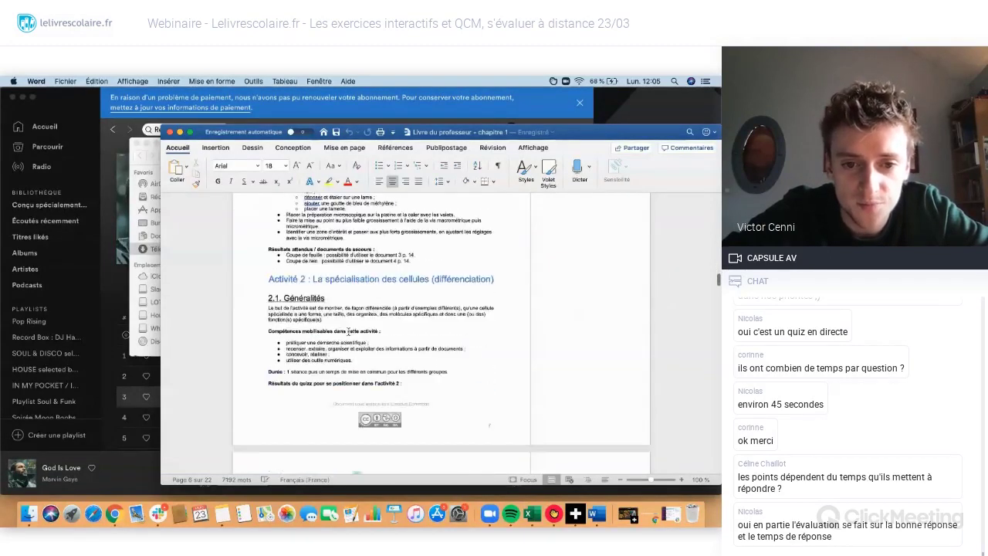
scroll(348, 330, "down", 6)
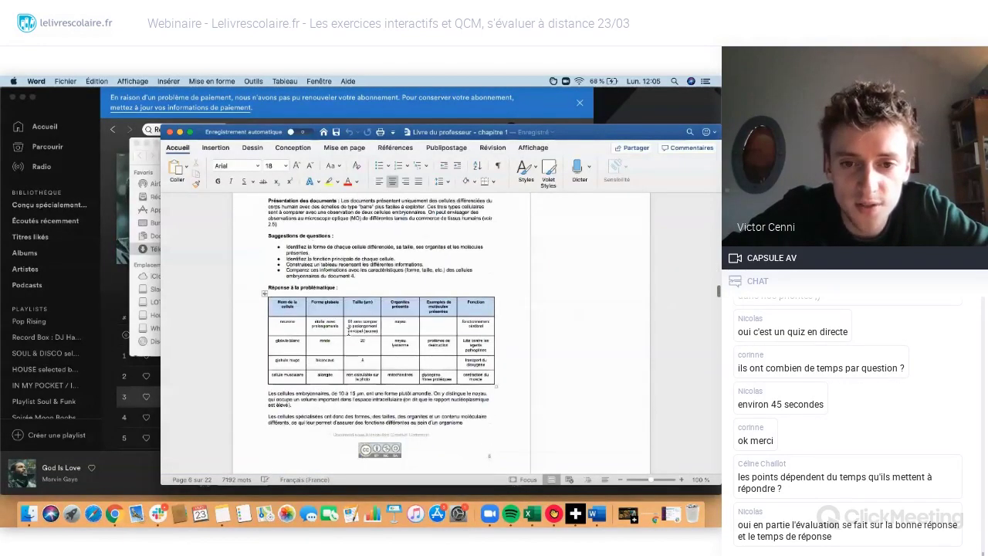
scroll(348, 331, "down", 7)
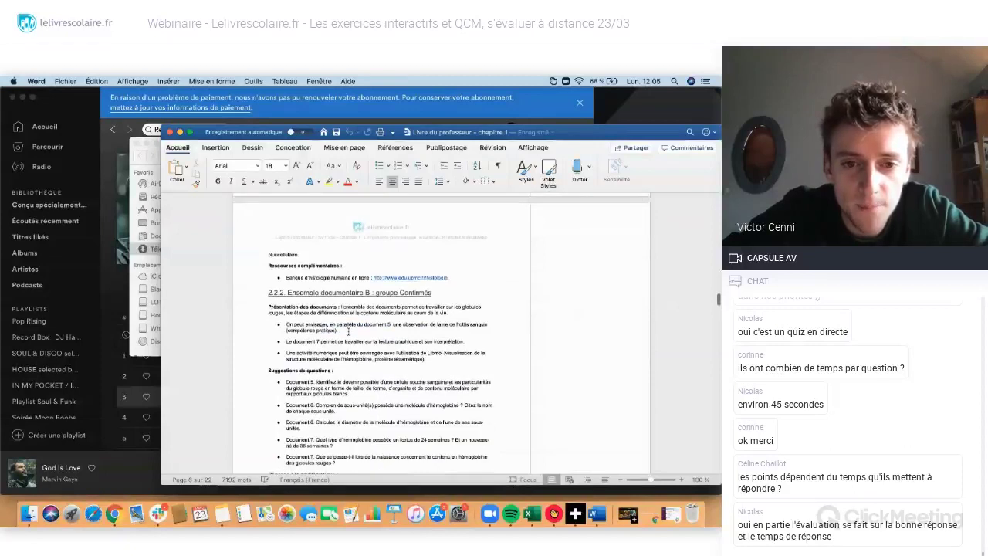
scroll(348, 331, "down", 10)
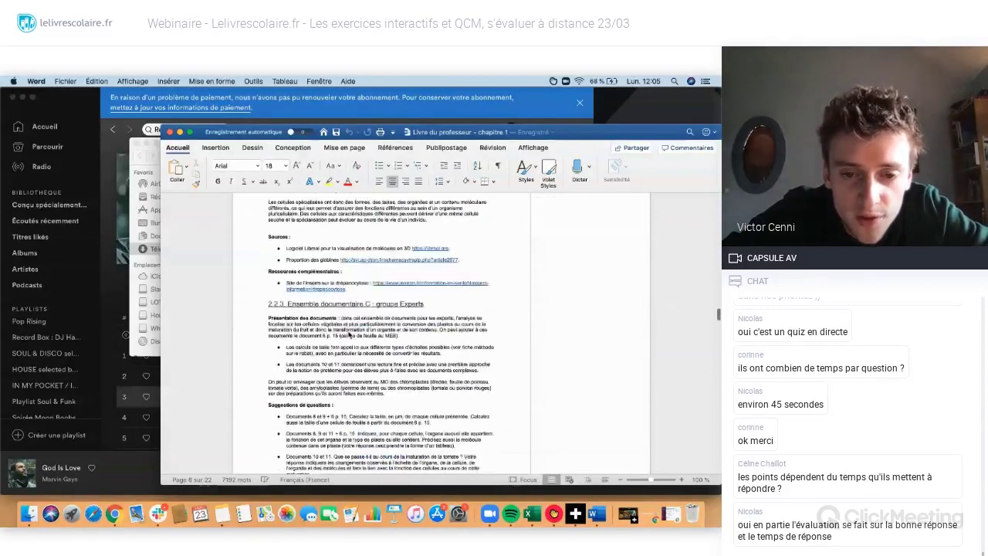
scroll(348, 335, "down", 10)
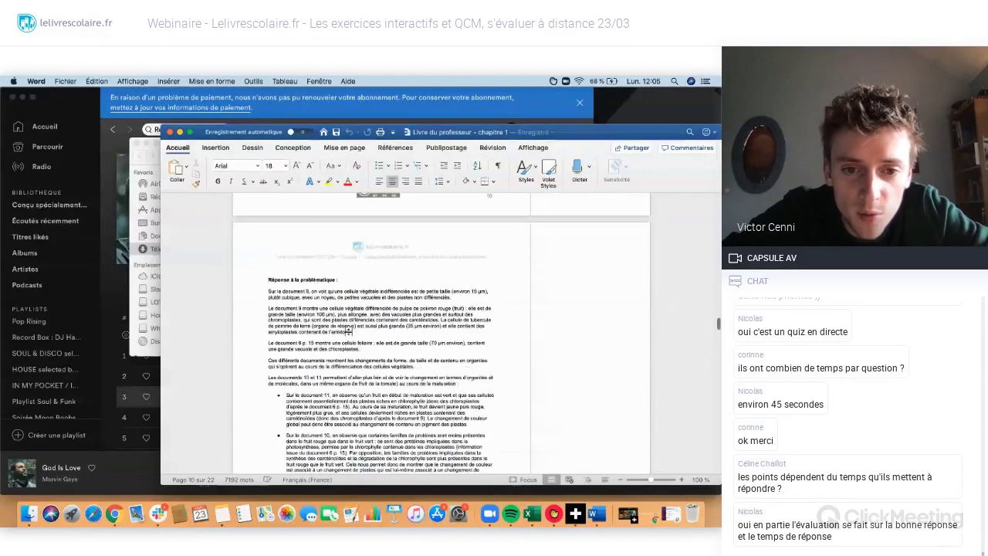
scroll(348, 331, "down", 10)
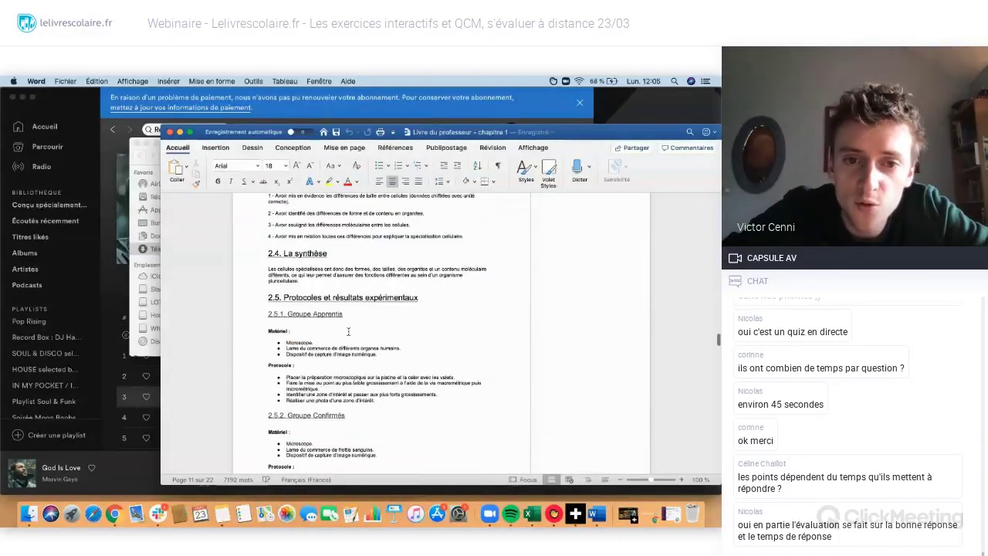
scroll(349, 331, "down", 5)
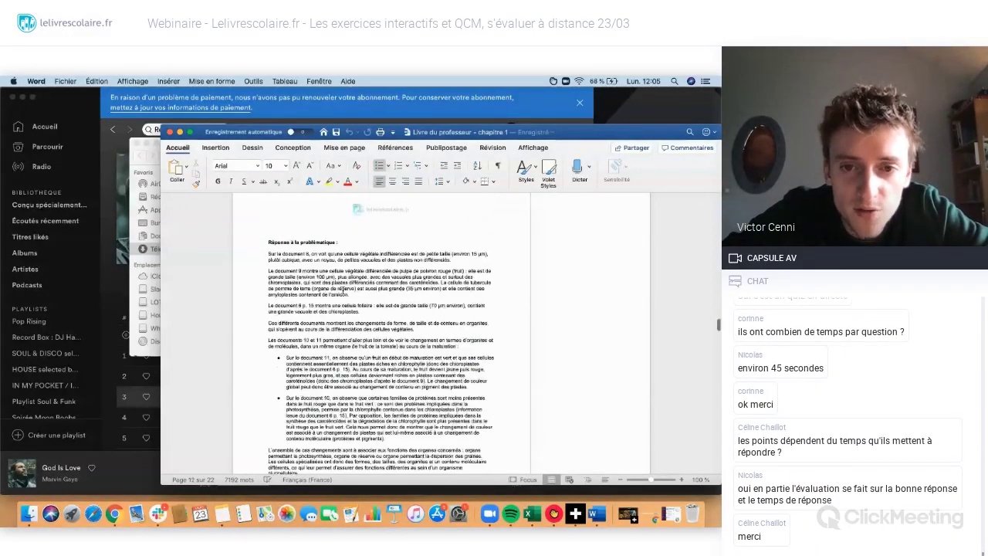
scroll(343, 290, "up", 20)
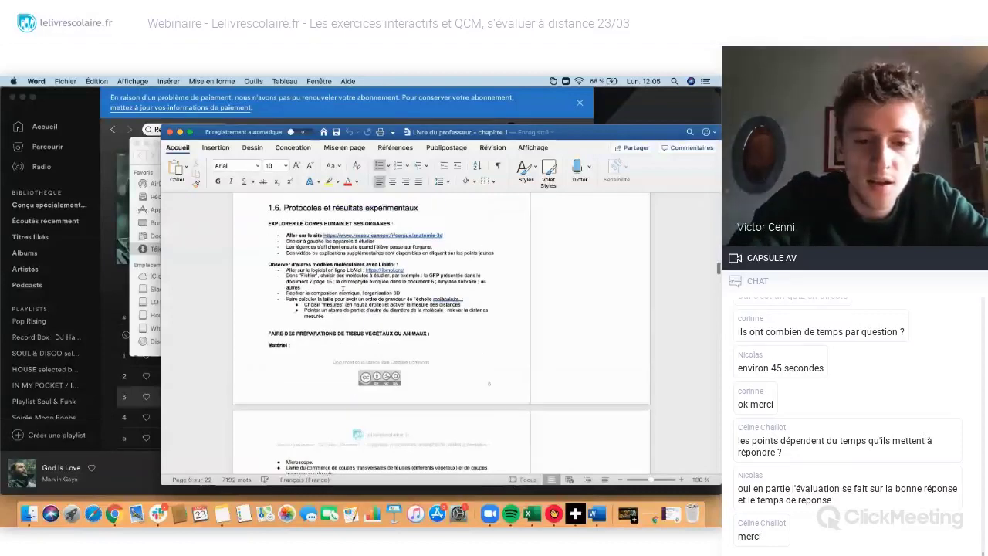
- Search for 'matrices' and copy the Activité 3 '3.1 Généralités' introductory paragraph
key("super+f")
type("mat")
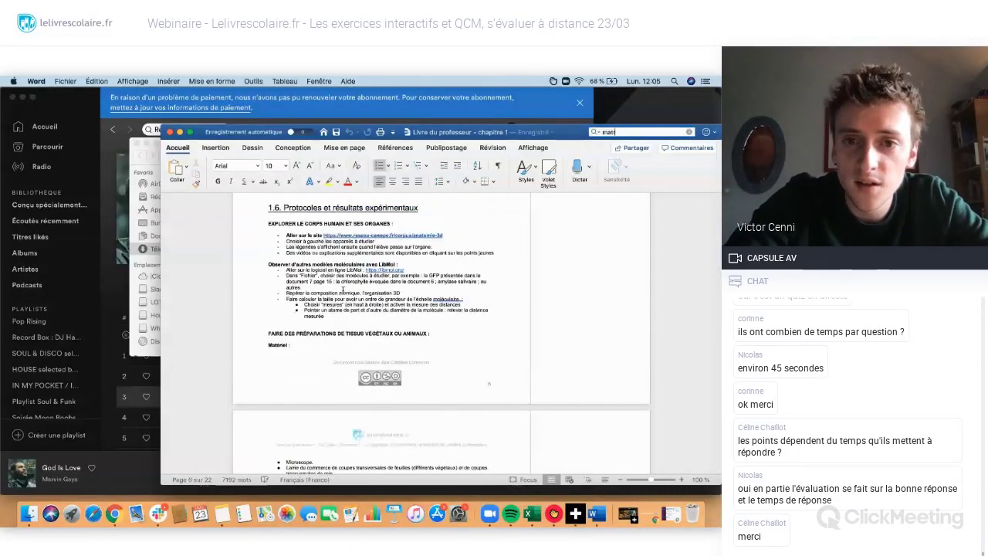
type("r")
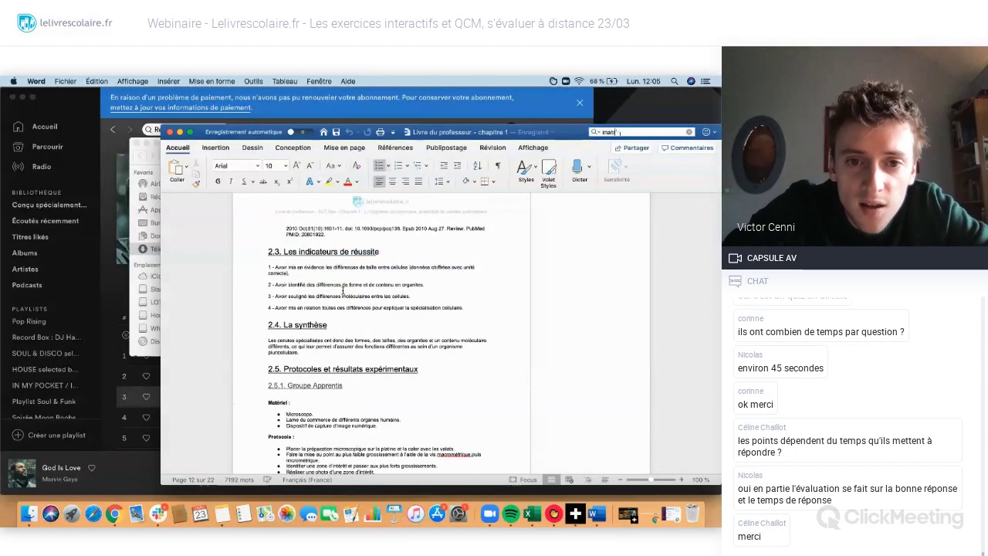
type("ices")
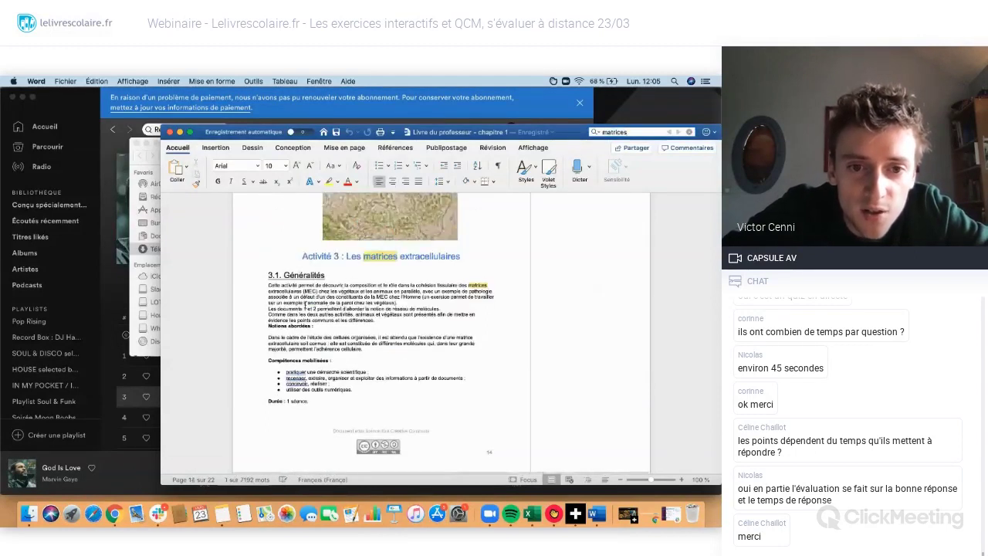
left_click_drag(268, 285, 374, 321)
left_click(371, 324)
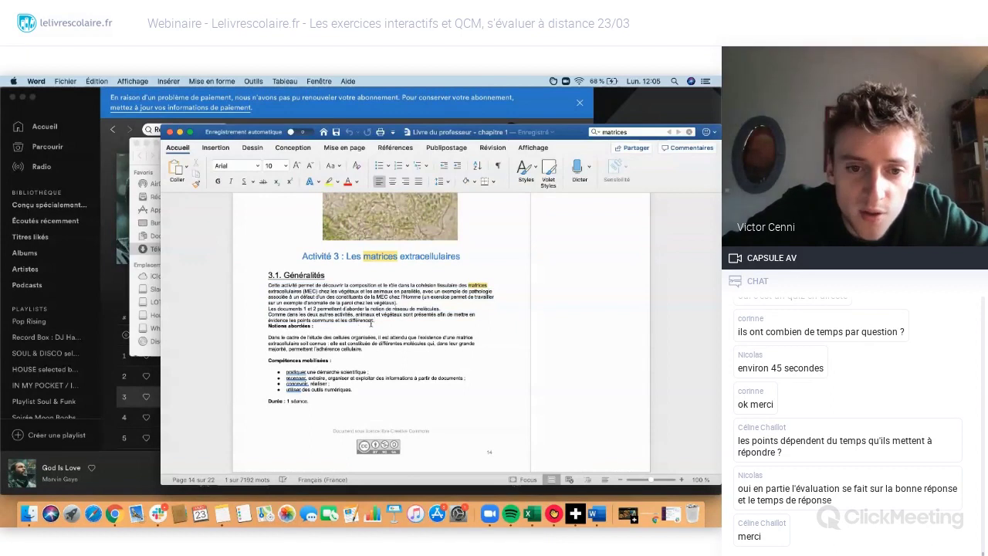
scroll(348, 318, "down", 2)
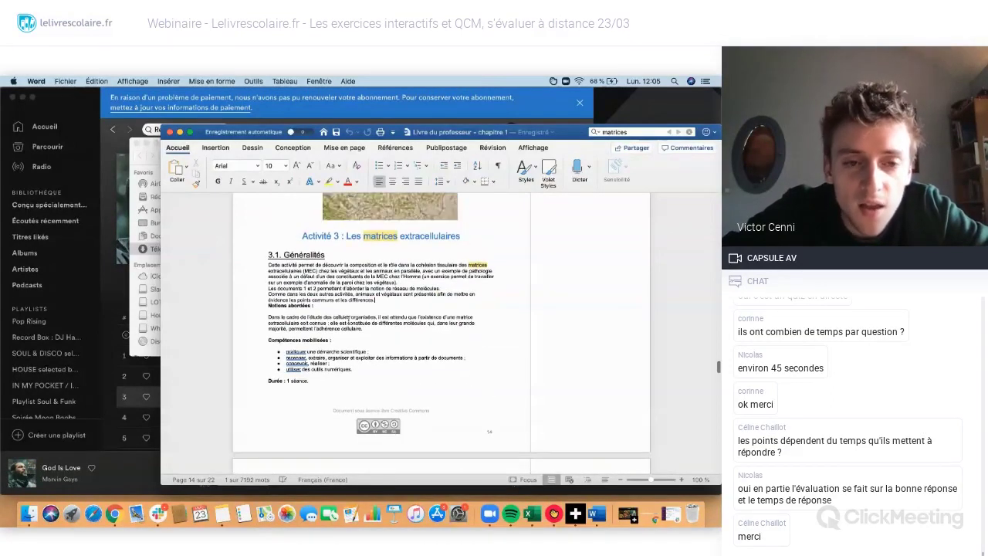
key("super+Tab")
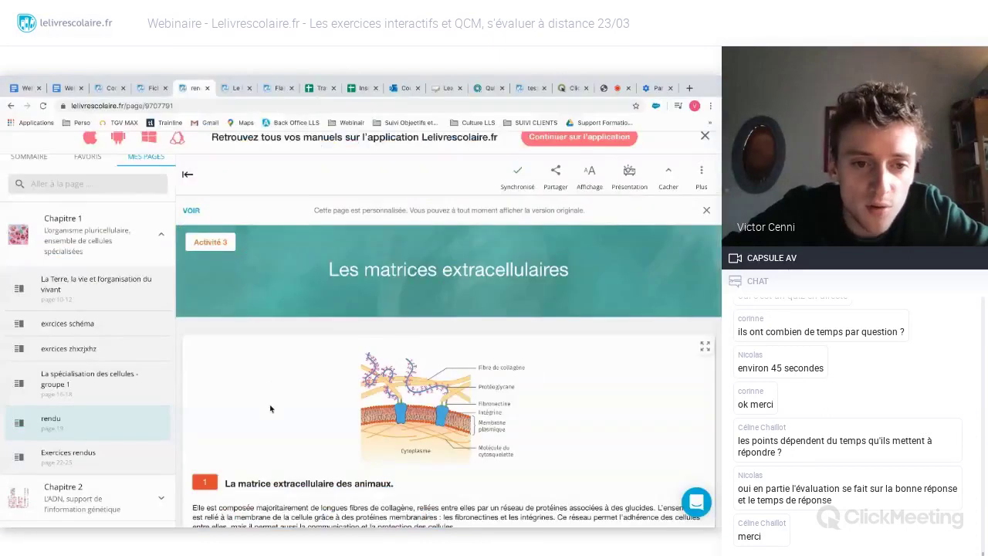
- Delete the junk text from the first two answer boxes of the rendu page
scroll(184, 391, "down", 5)
scroll(183, 391, "down", 2)
double_click(203, 329)
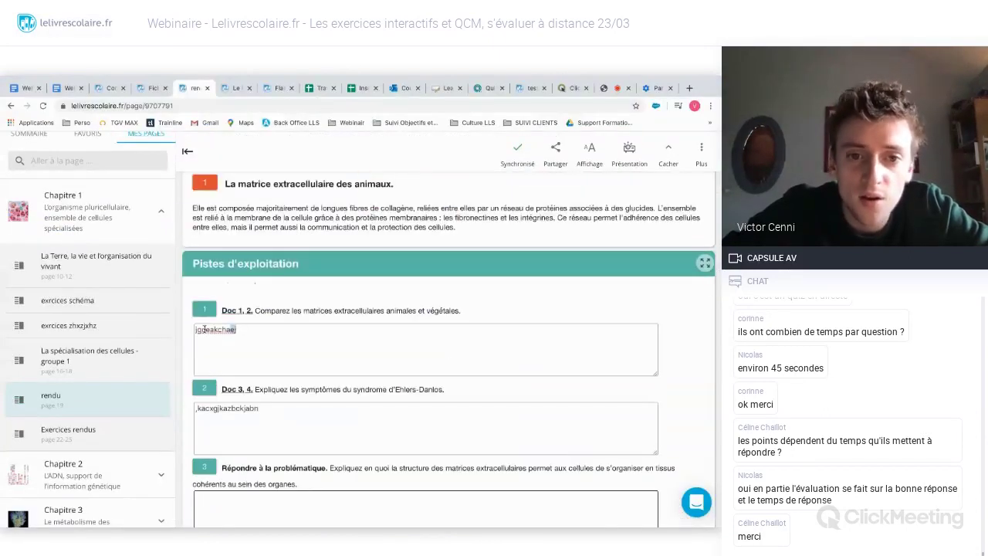
key("BackSpace")
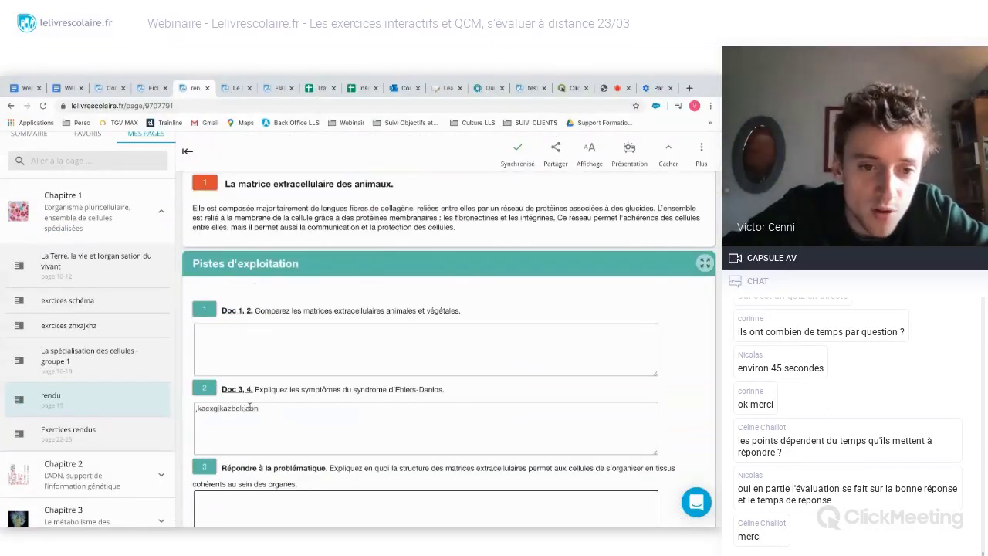
double_click(232, 408)
key("BackSpace")
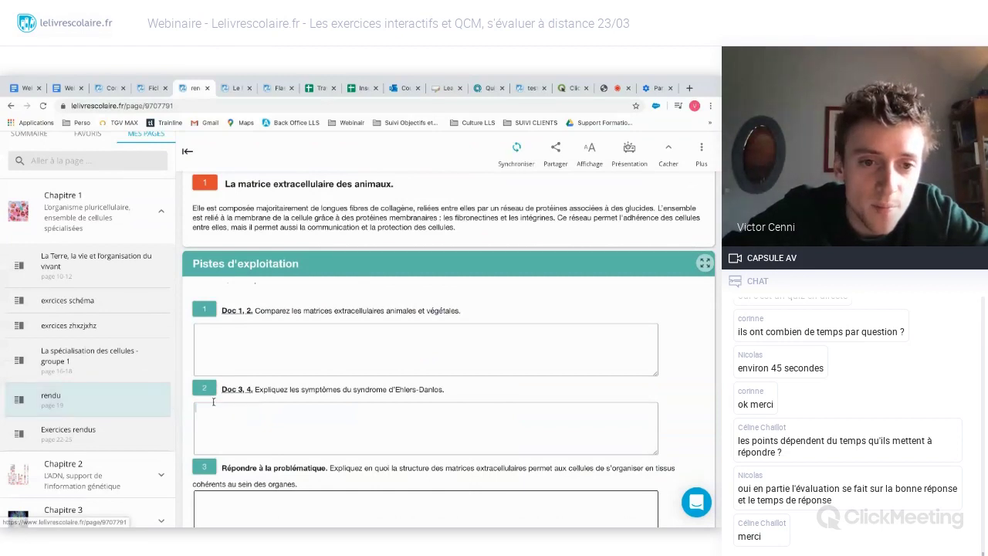
- Paste the Activité 3 correction into the Doc 1, 2 answer box
left_click(219, 351)
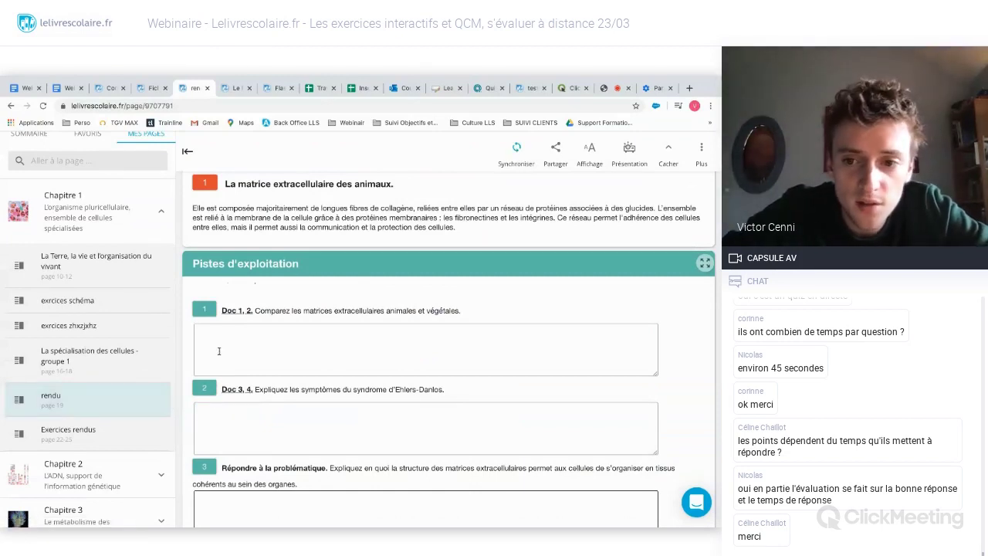
key("ctrl+v")
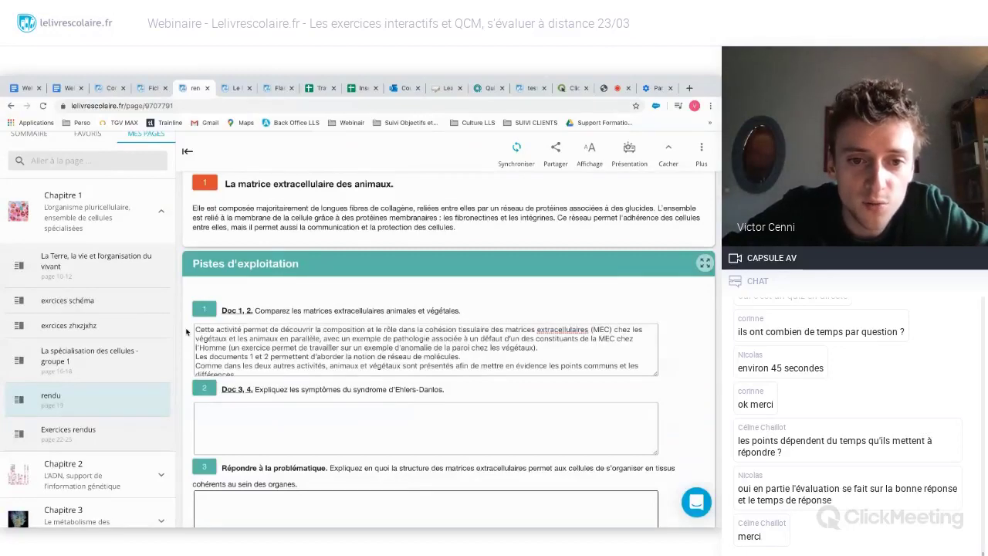
scroll(249, 331, "down", 1)
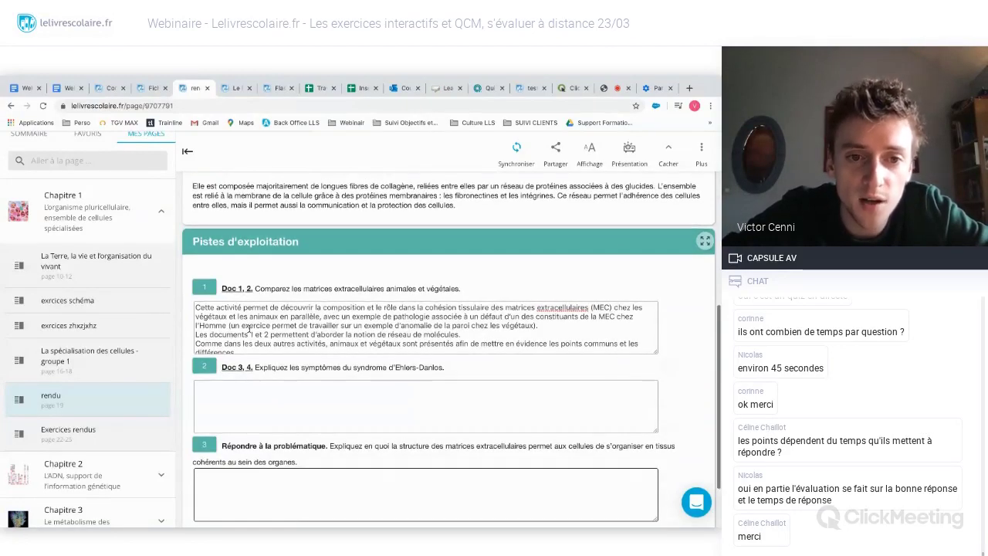
scroll(249, 330, "down", 1)
scroll(249, 331, "up", 1)
scroll(187, 316, "up", 1)
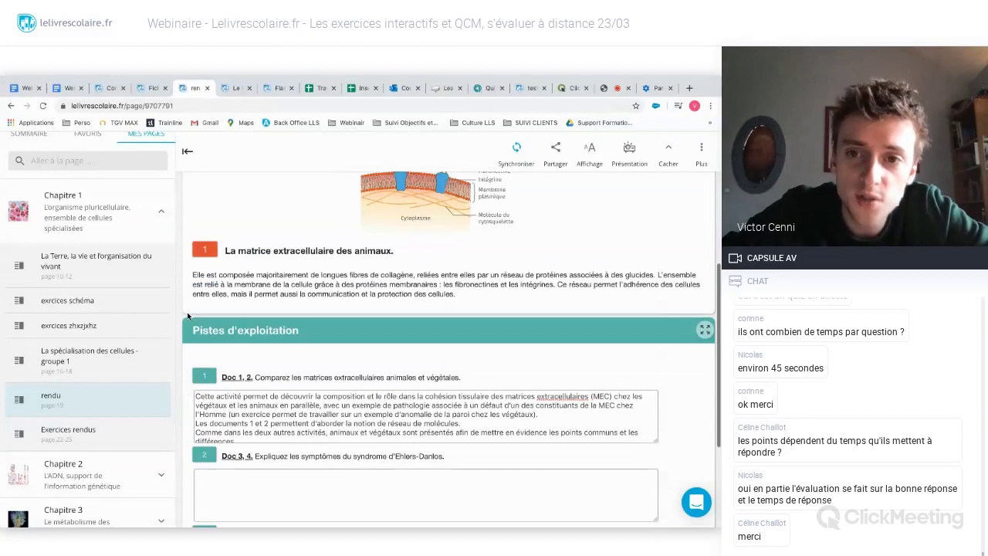
scroll(188, 316, "up", 1)
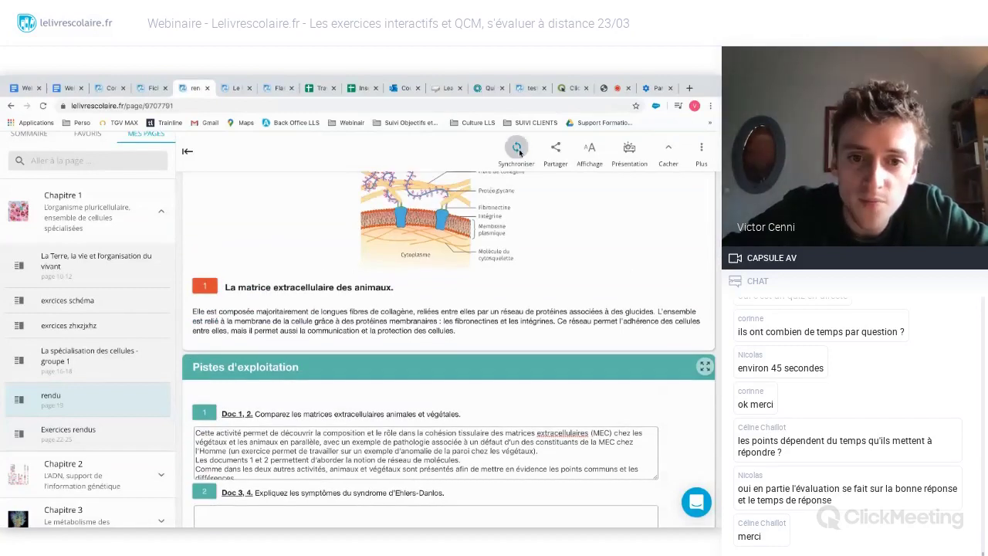
- Rename the page 'Correction pour vous les élèves' and synchronise it
left_click(517, 148)
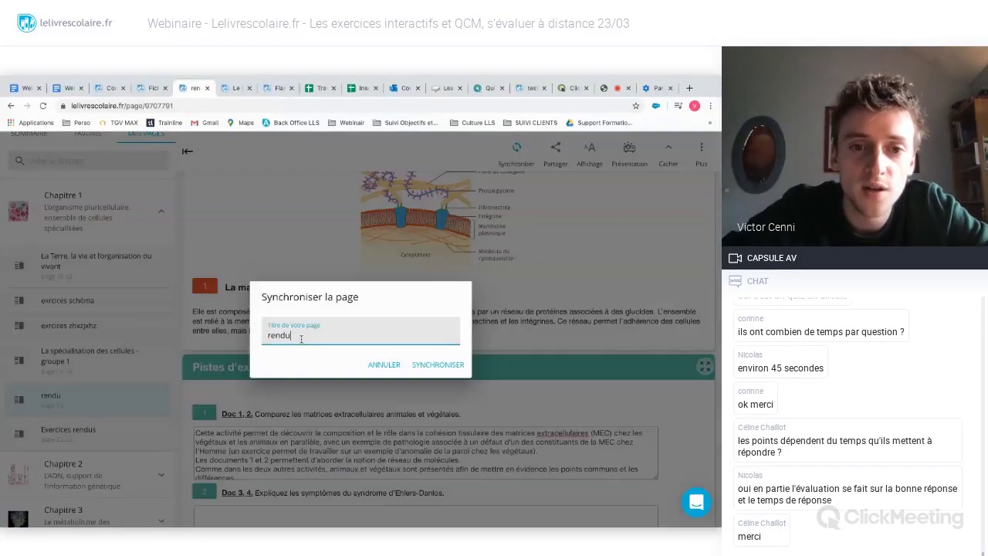
left_click_drag(301, 339, 260, 338)
key("BackSpace")
type("Coore")
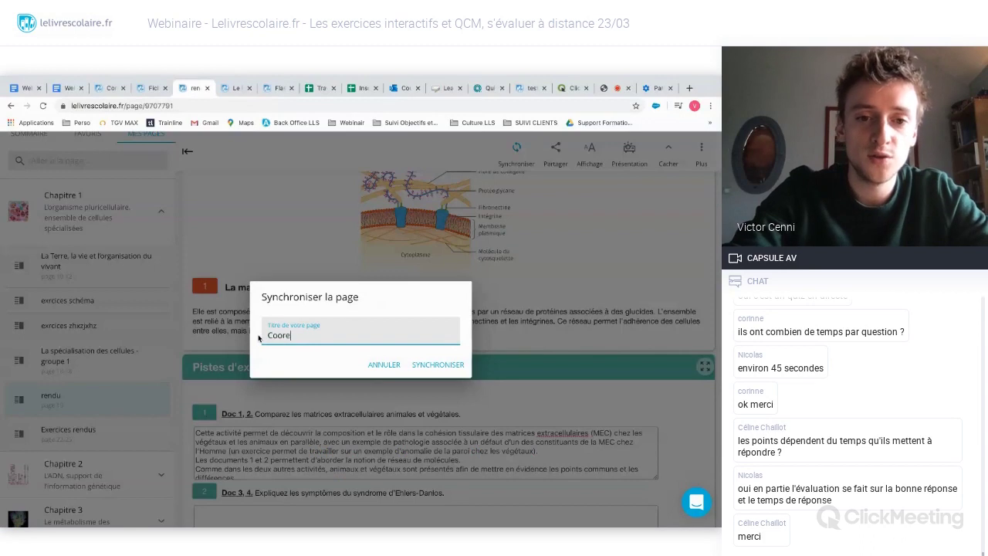
type("lat")
key("BackSpace")
key("BackSpace")
key("BackSpace")
key("BackSpace")
key("BackSpace")
key("BackSpace")
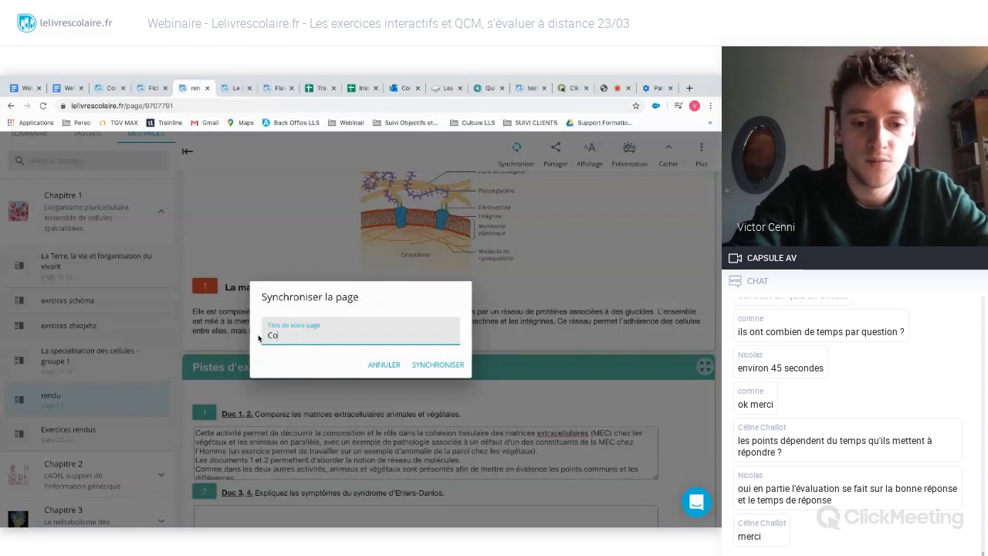
type("rrection pour vous")
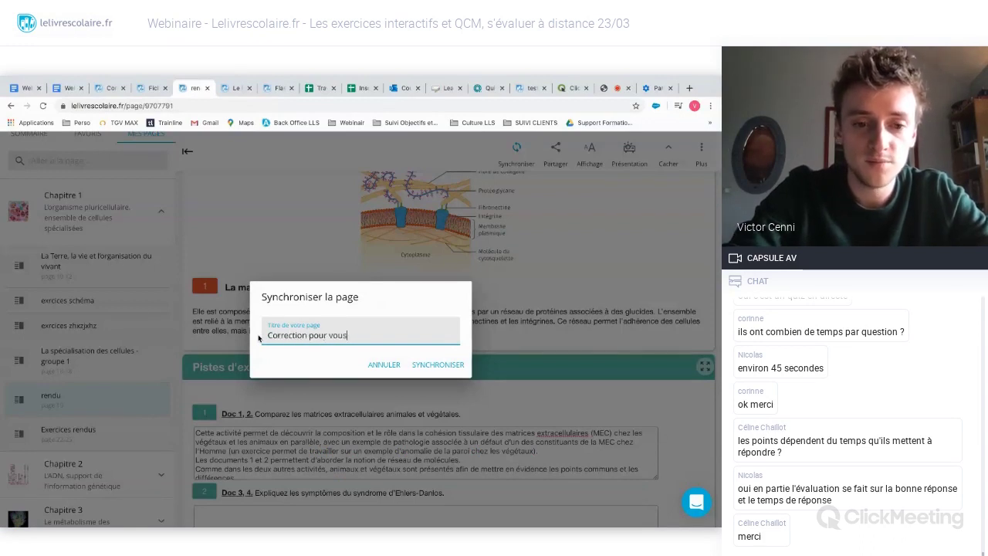
type(" les élèves")
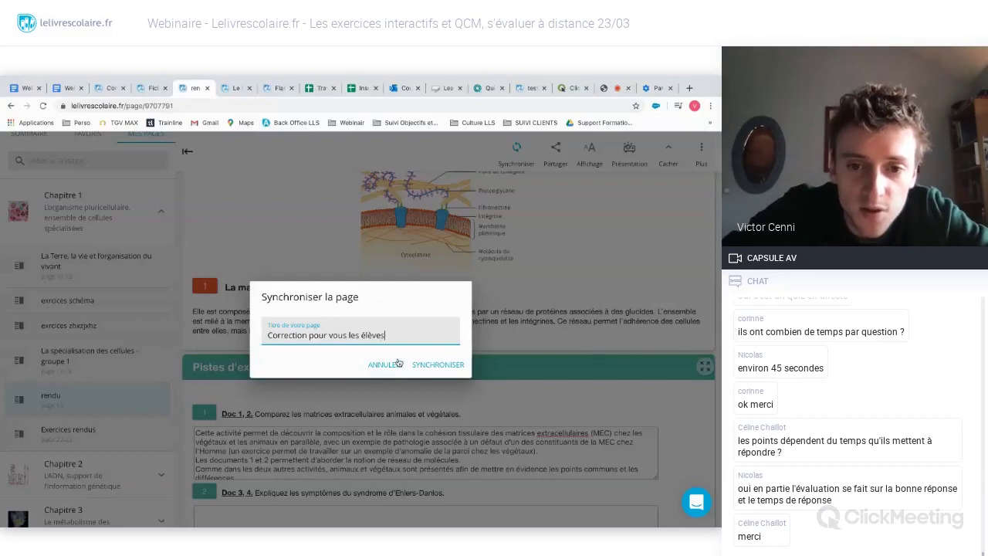
left_click(439, 361)
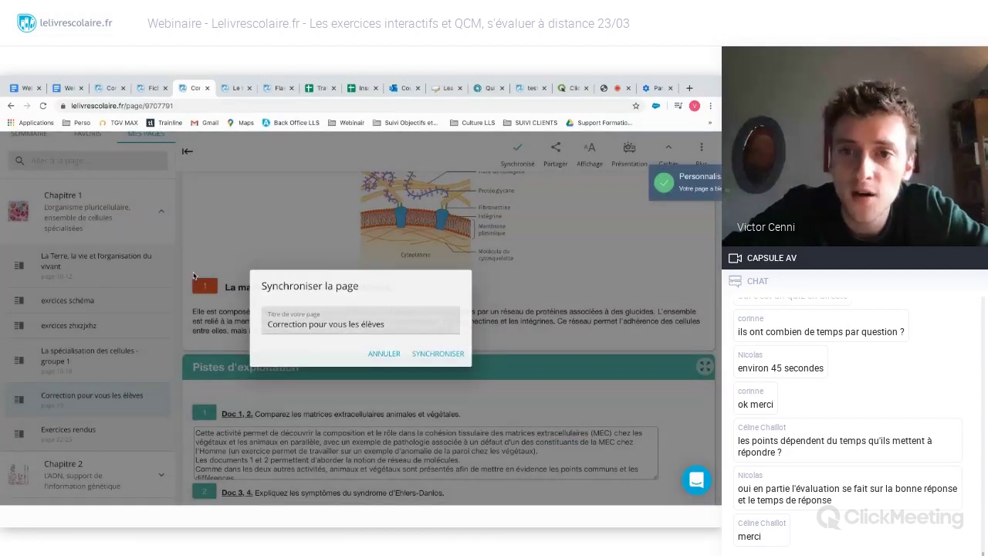
key("Return")
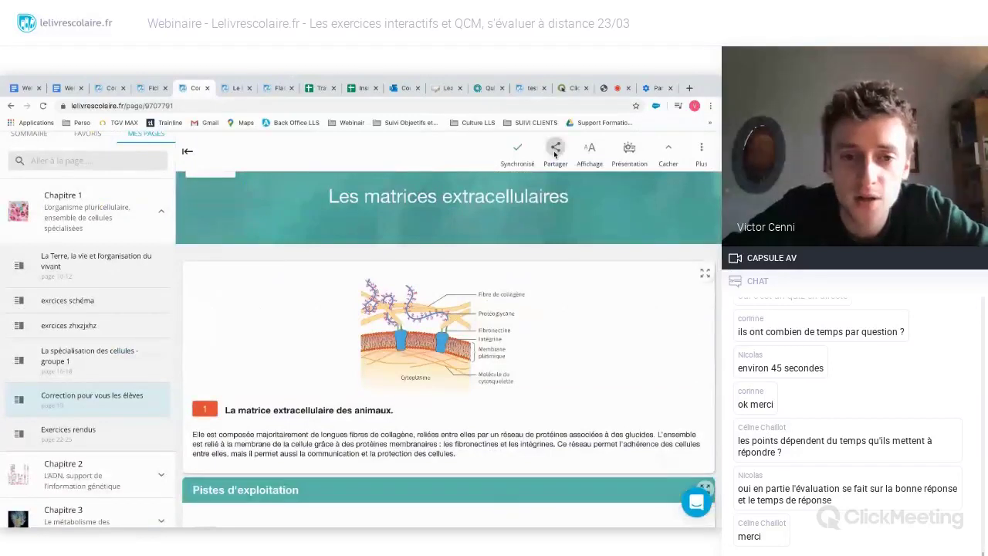
- Copy the page's share.lls.fr share link
left_click(555, 148)
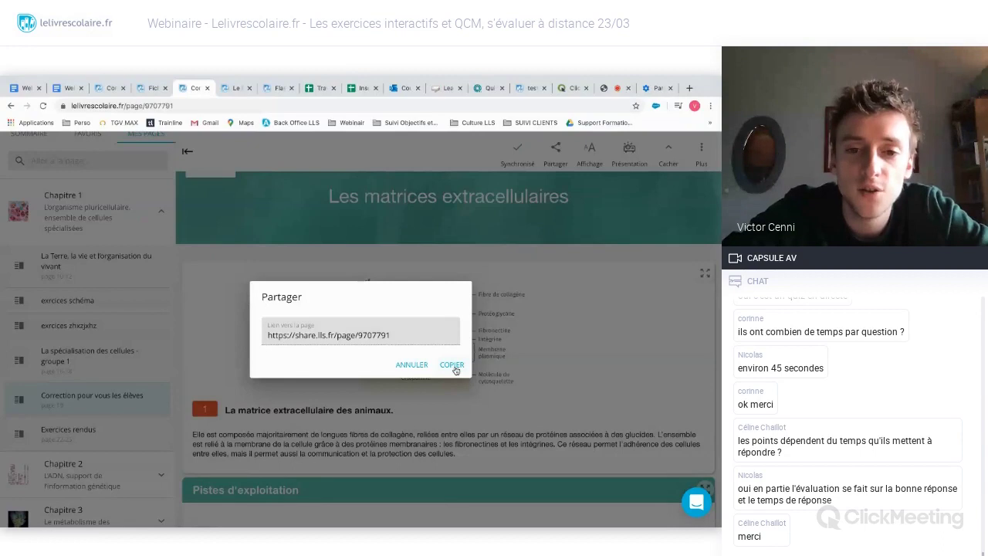
left_click(452, 365)
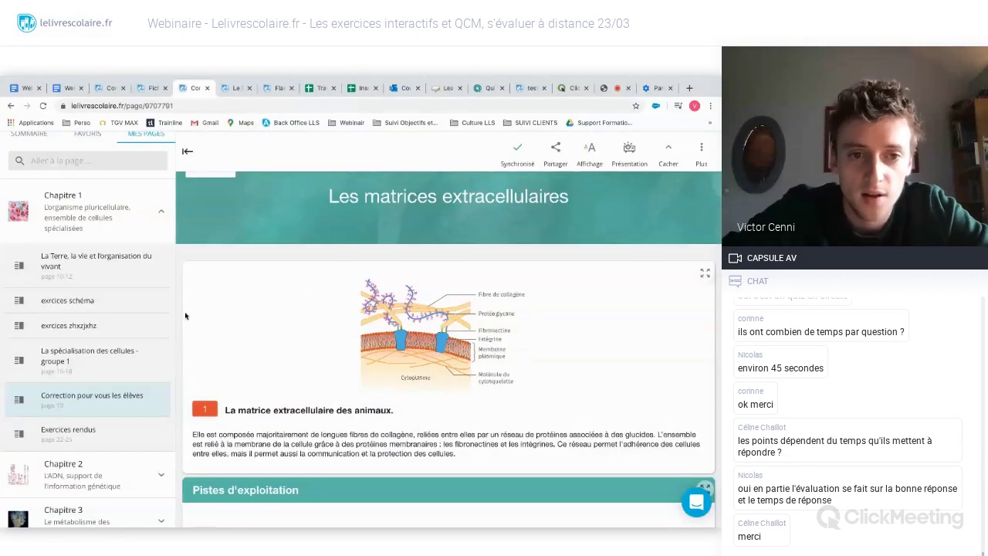
scroll(178, 312, "up", 2)
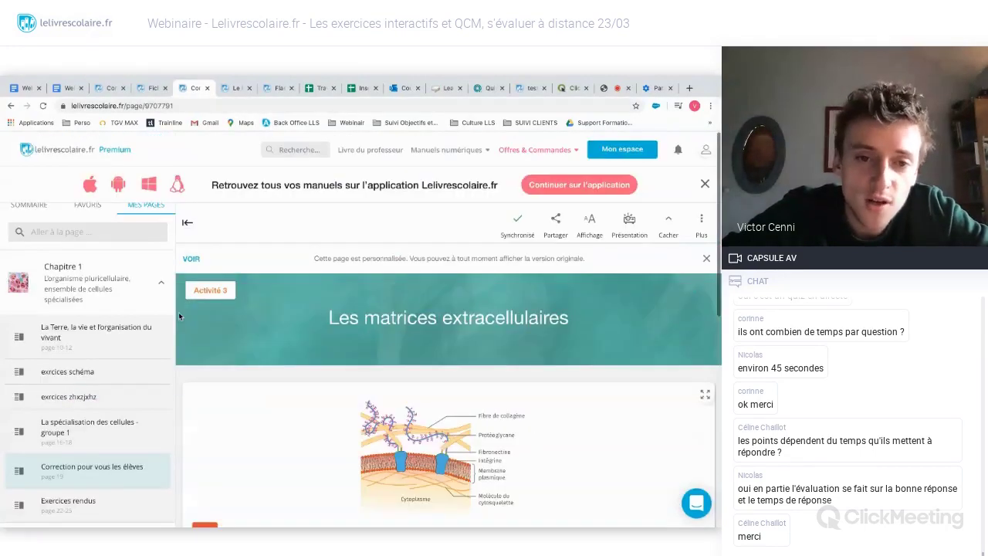
scroll(178, 312, "down", 4)
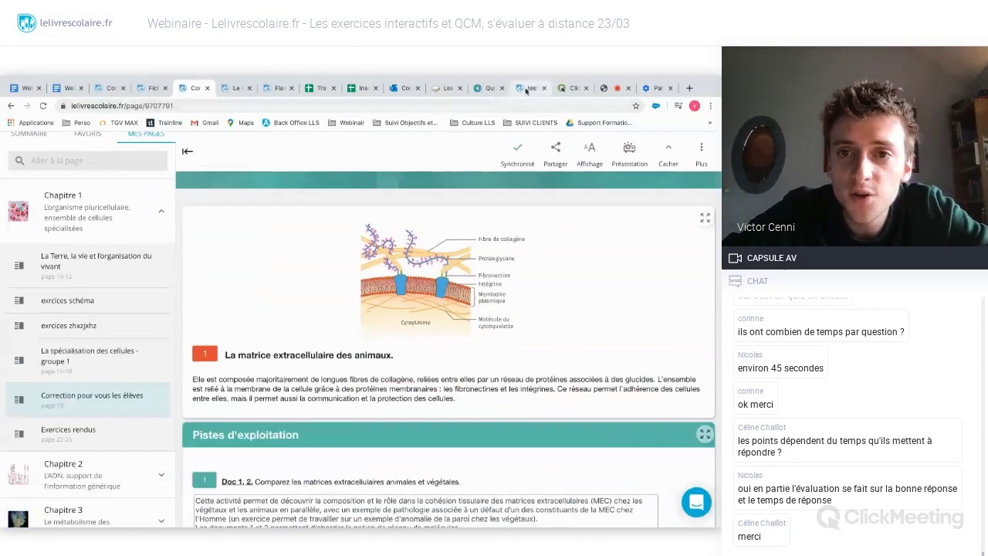
- Return to the ClickMeeting webinar room with screen sharing and participant chat
left_click(618, 89)
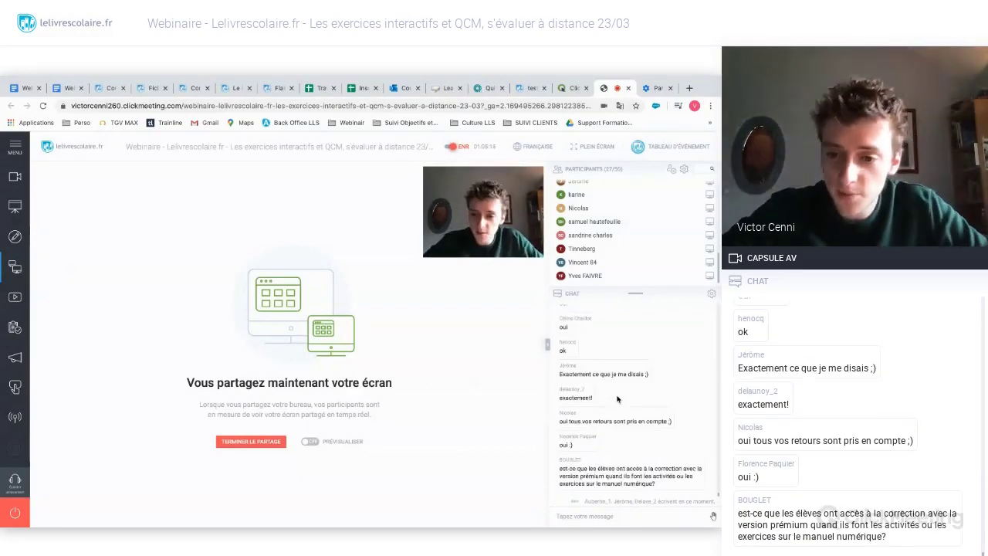
- Send two colleagues' Lelivrescolaire contact e-mail addresses as separate chat messages
left_click(622, 517)
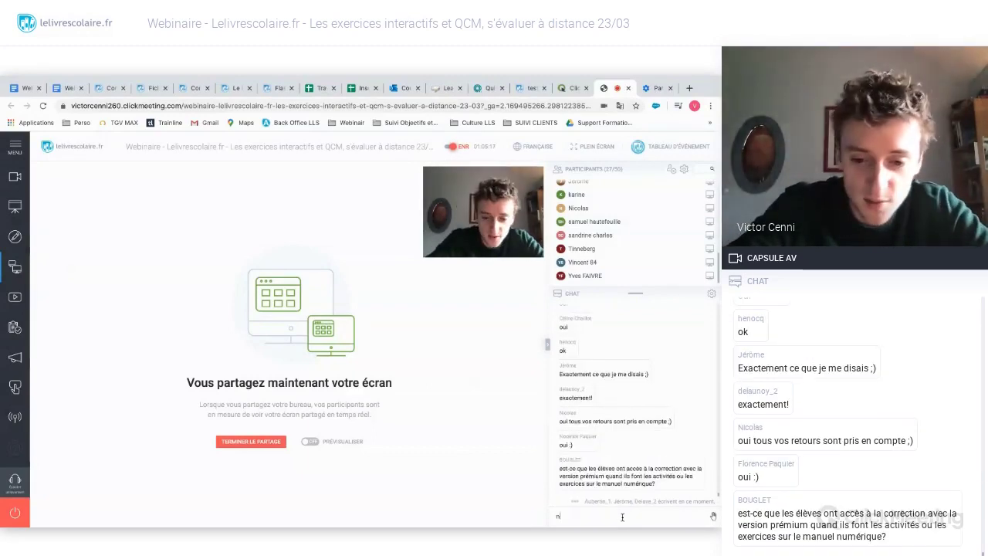
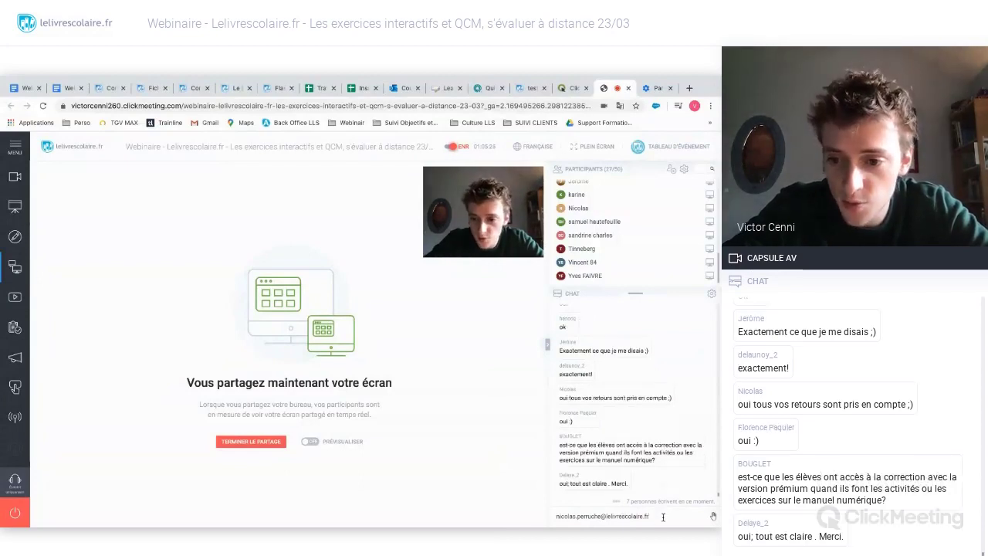
key("Return")
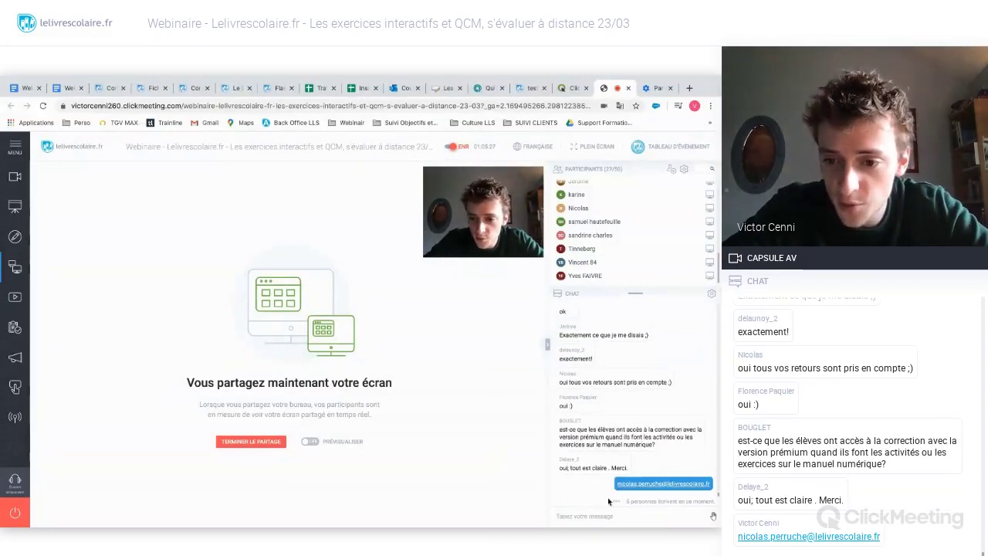
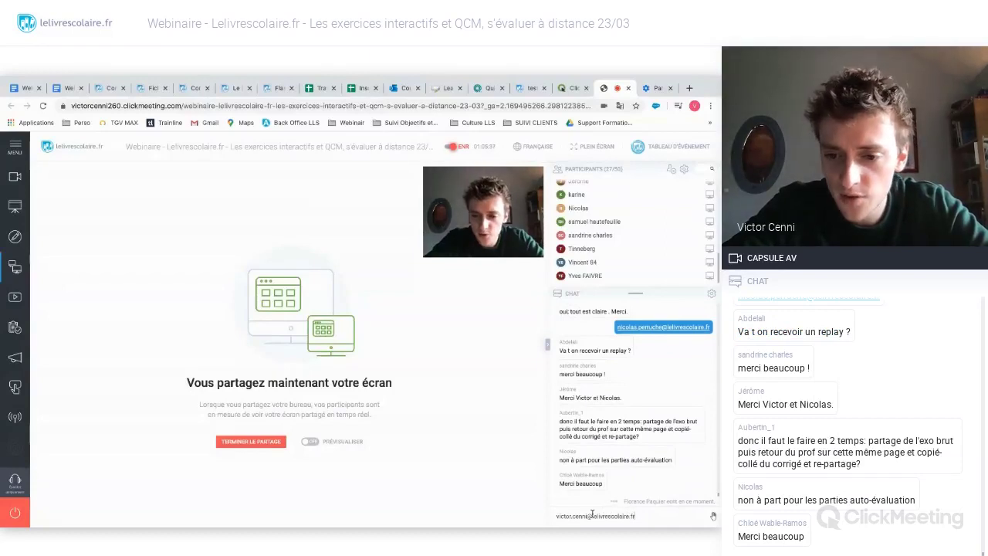
key("Return")
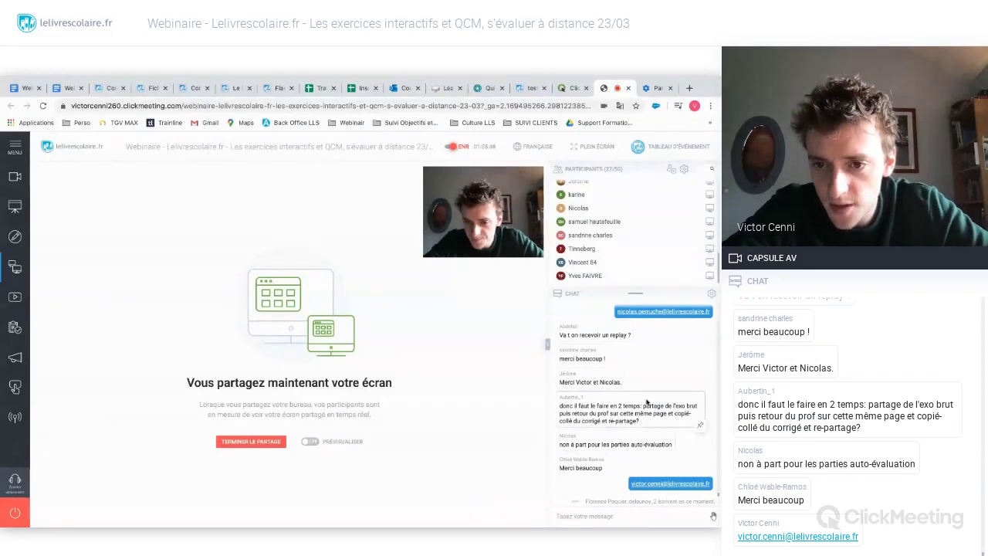
- Review the chat, then bring up the recorder layout options from the ENR indicator
scroll(659, 362, "up", 1)
scroll(659, 362, "down", 1)
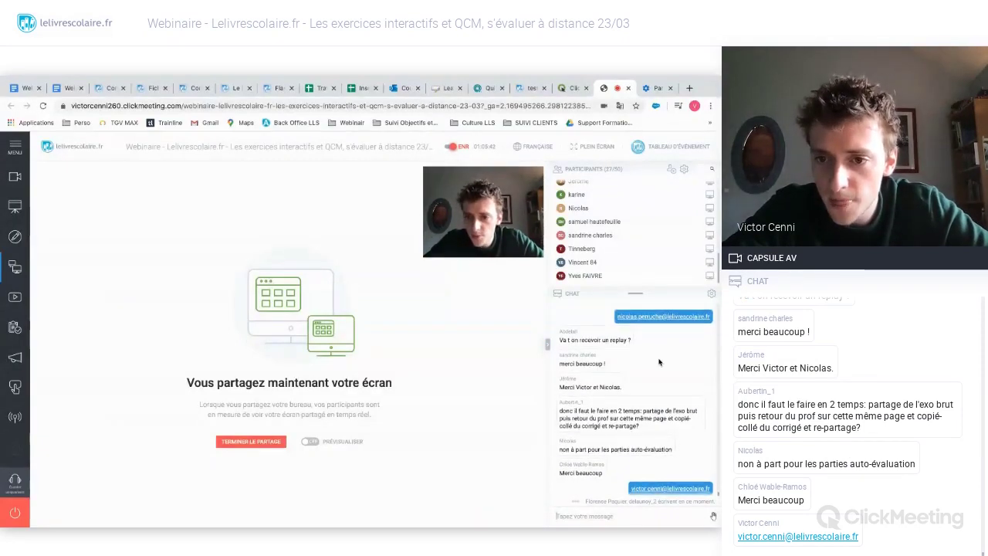
scroll(648, 362, "down", 3)
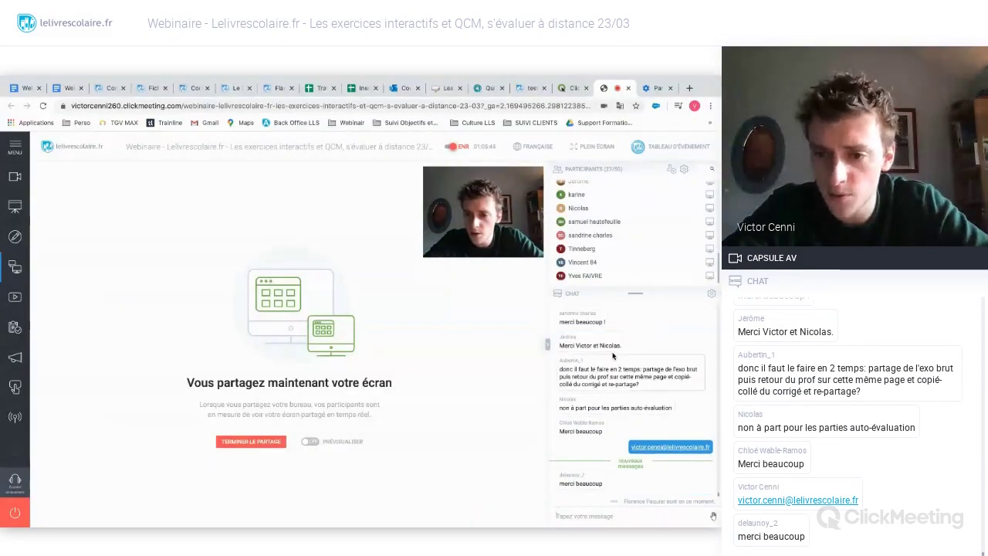
scroll(634, 348, "up", 3)
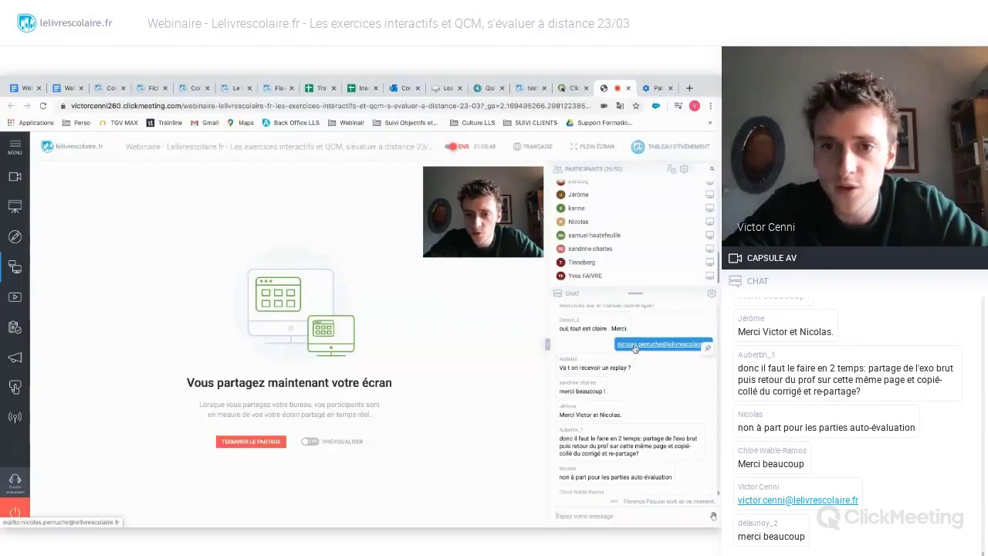
scroll(636, 347, "down", 3)
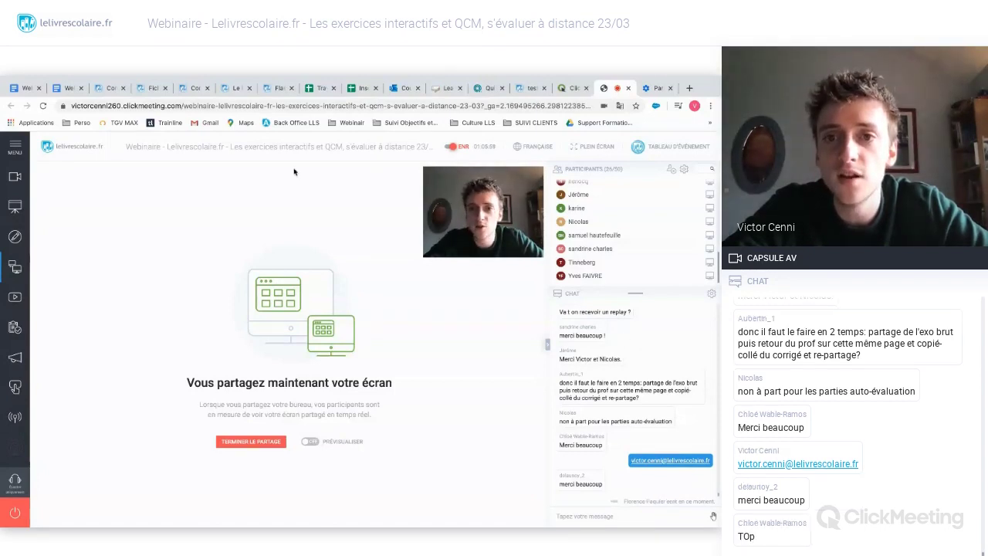
left_click(449, 147)
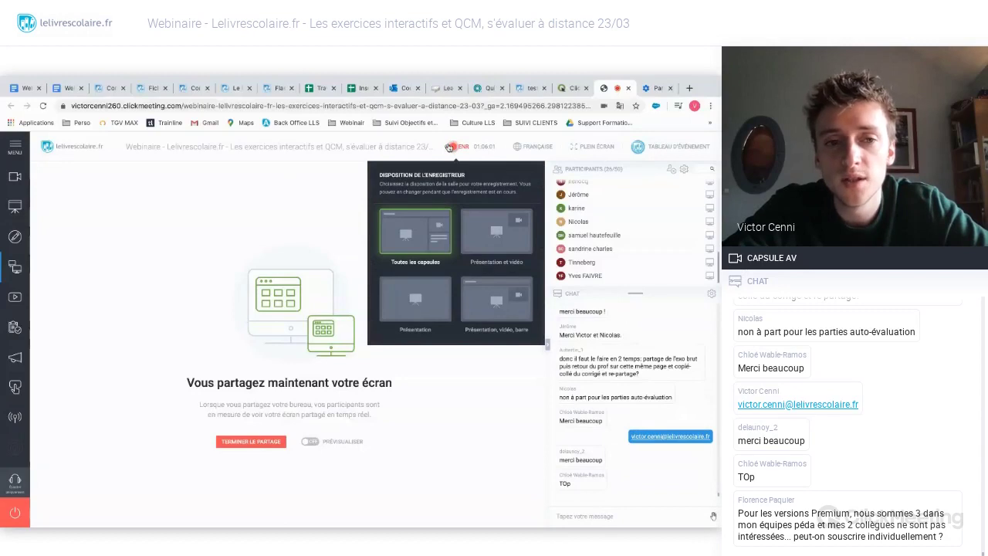